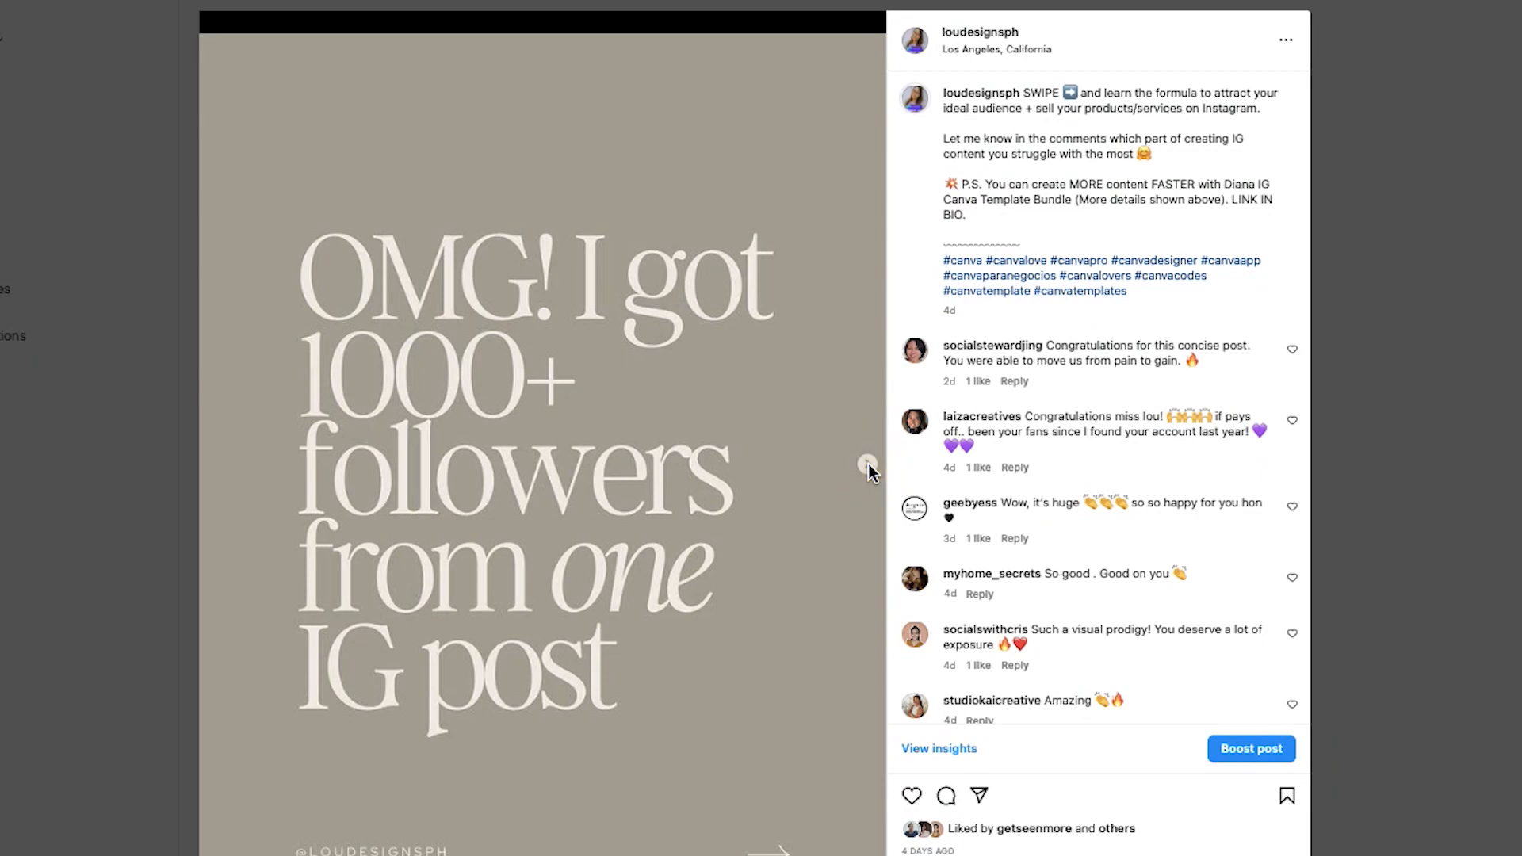
Page through the slides of the example Instagram carousel post and look across the finished self-care carousel design.
left_click(868, 464)
left_click(870, 465)
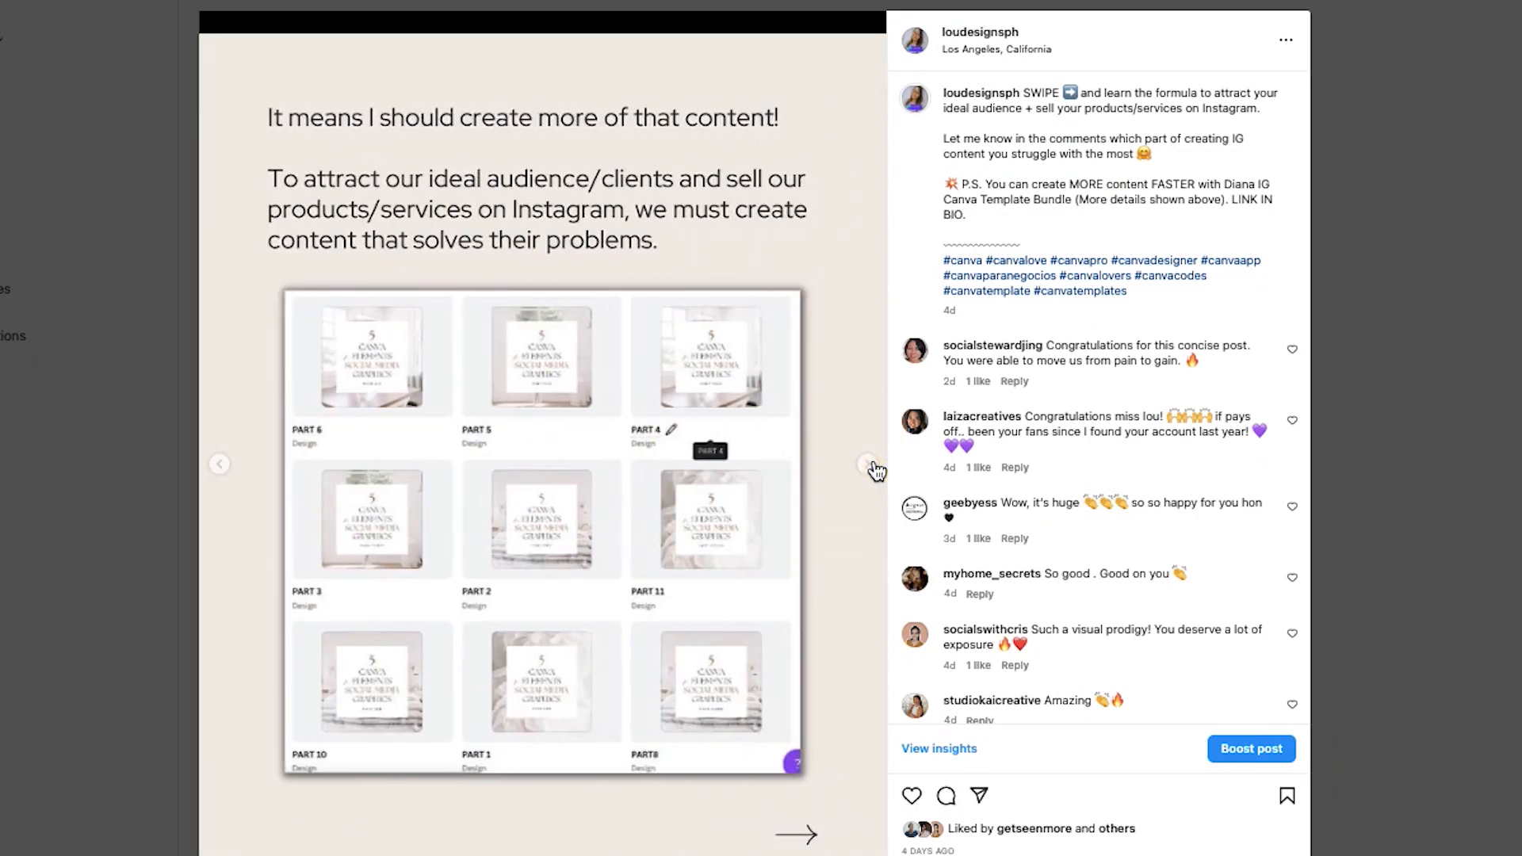
left_click(871, 466)
left_click(870, 465)
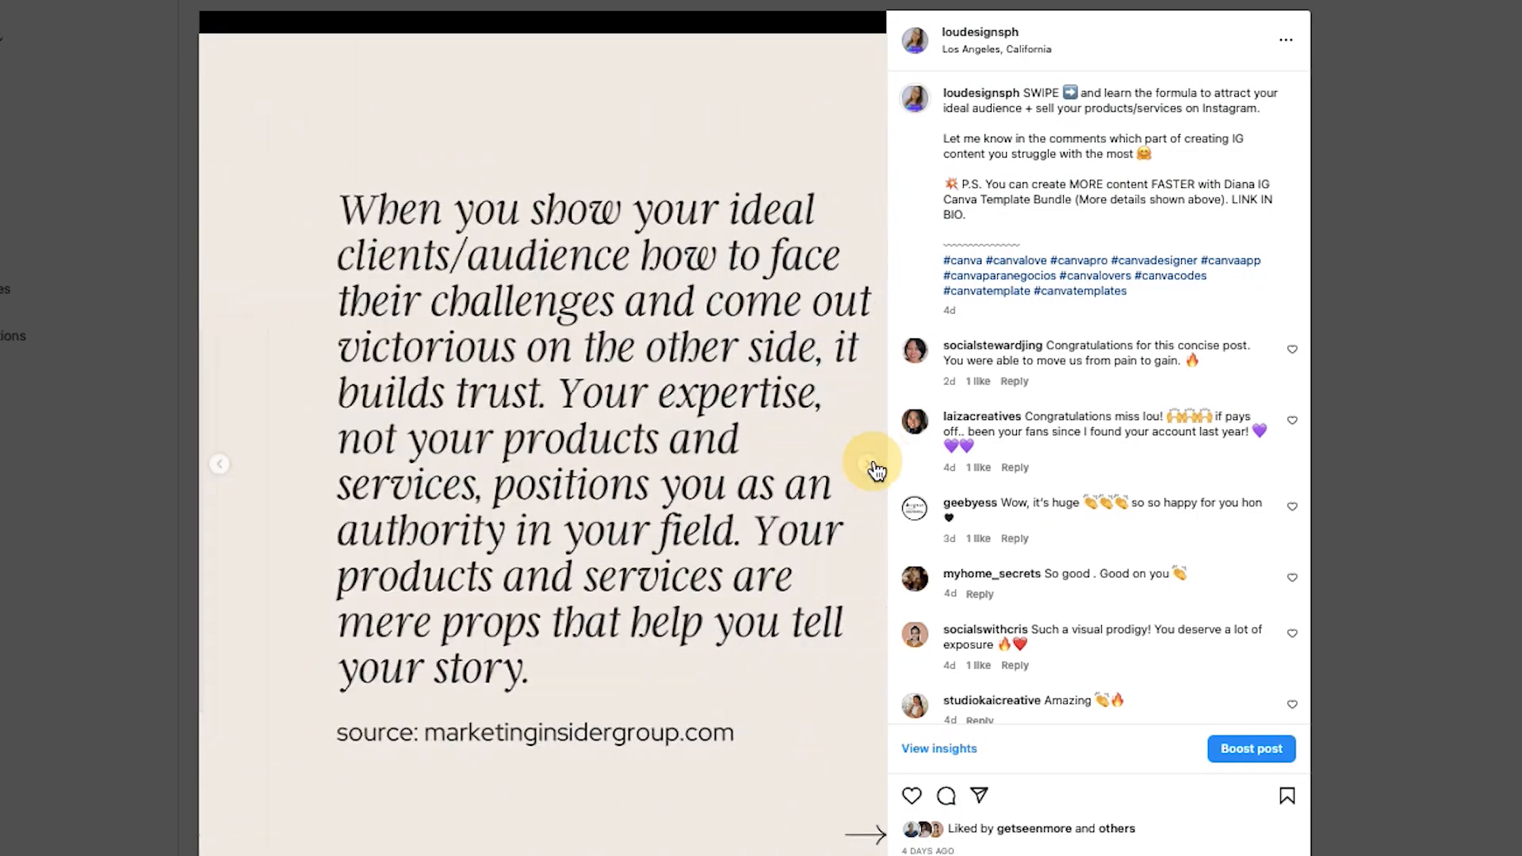
left_click(872, 468)
left_click(872, 467)
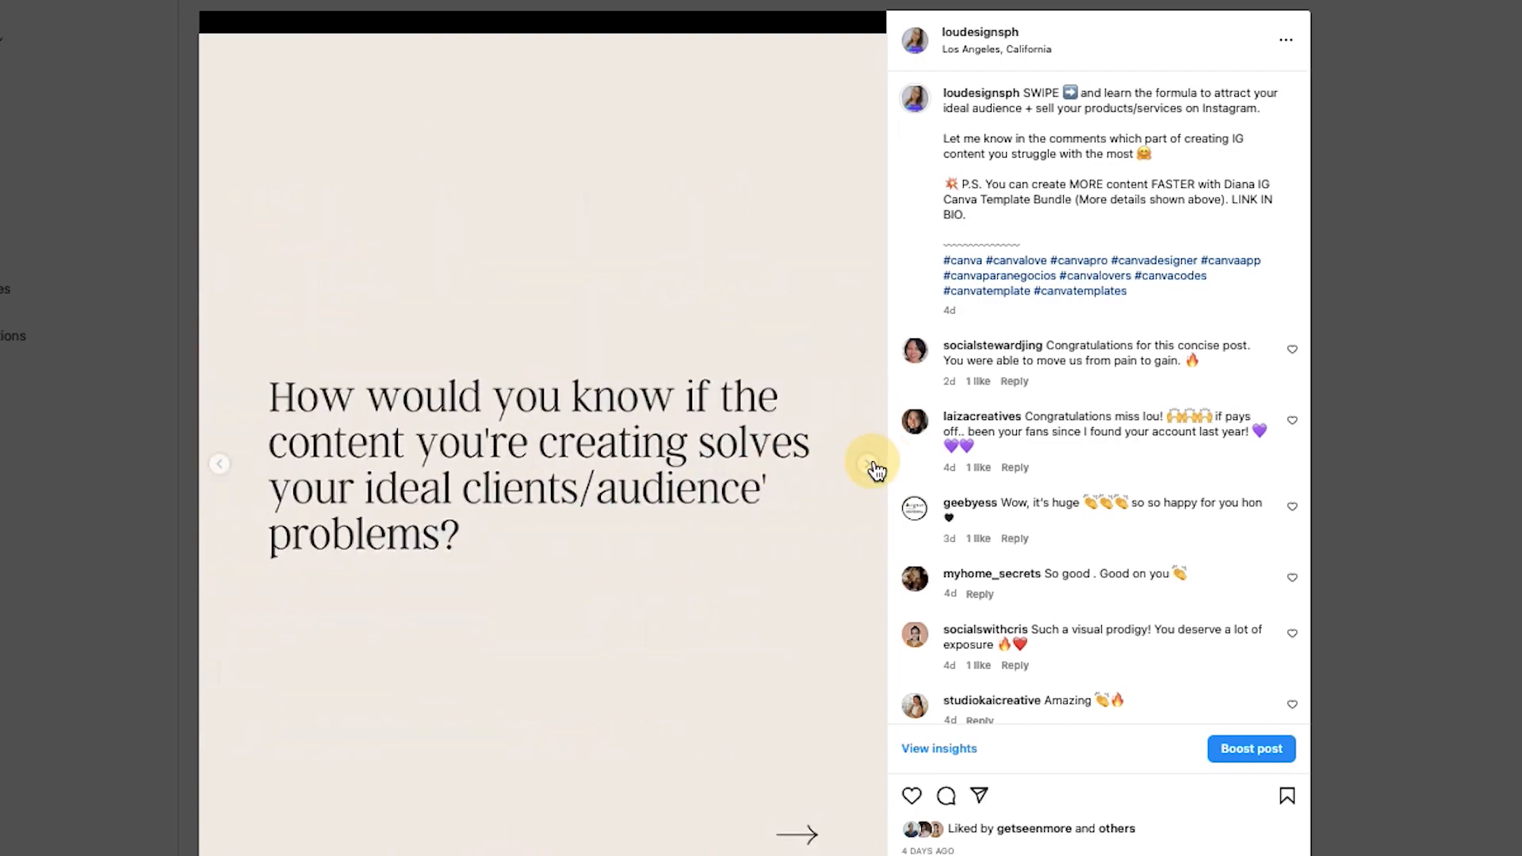
left_click(872, 468)
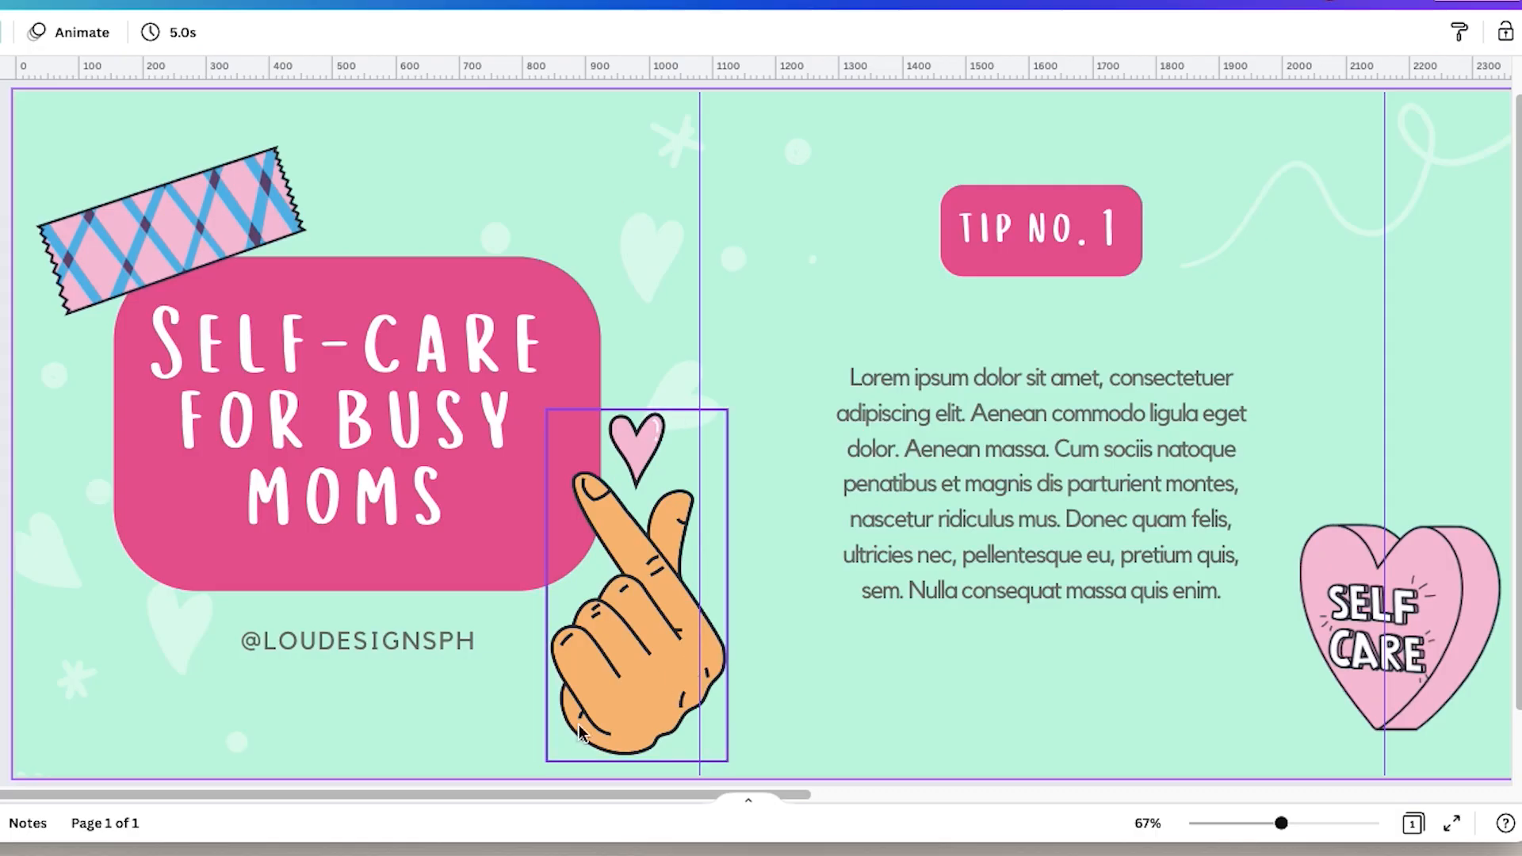
left_click(522, 788)
left_click_drag(520, 790, 1178, 854)
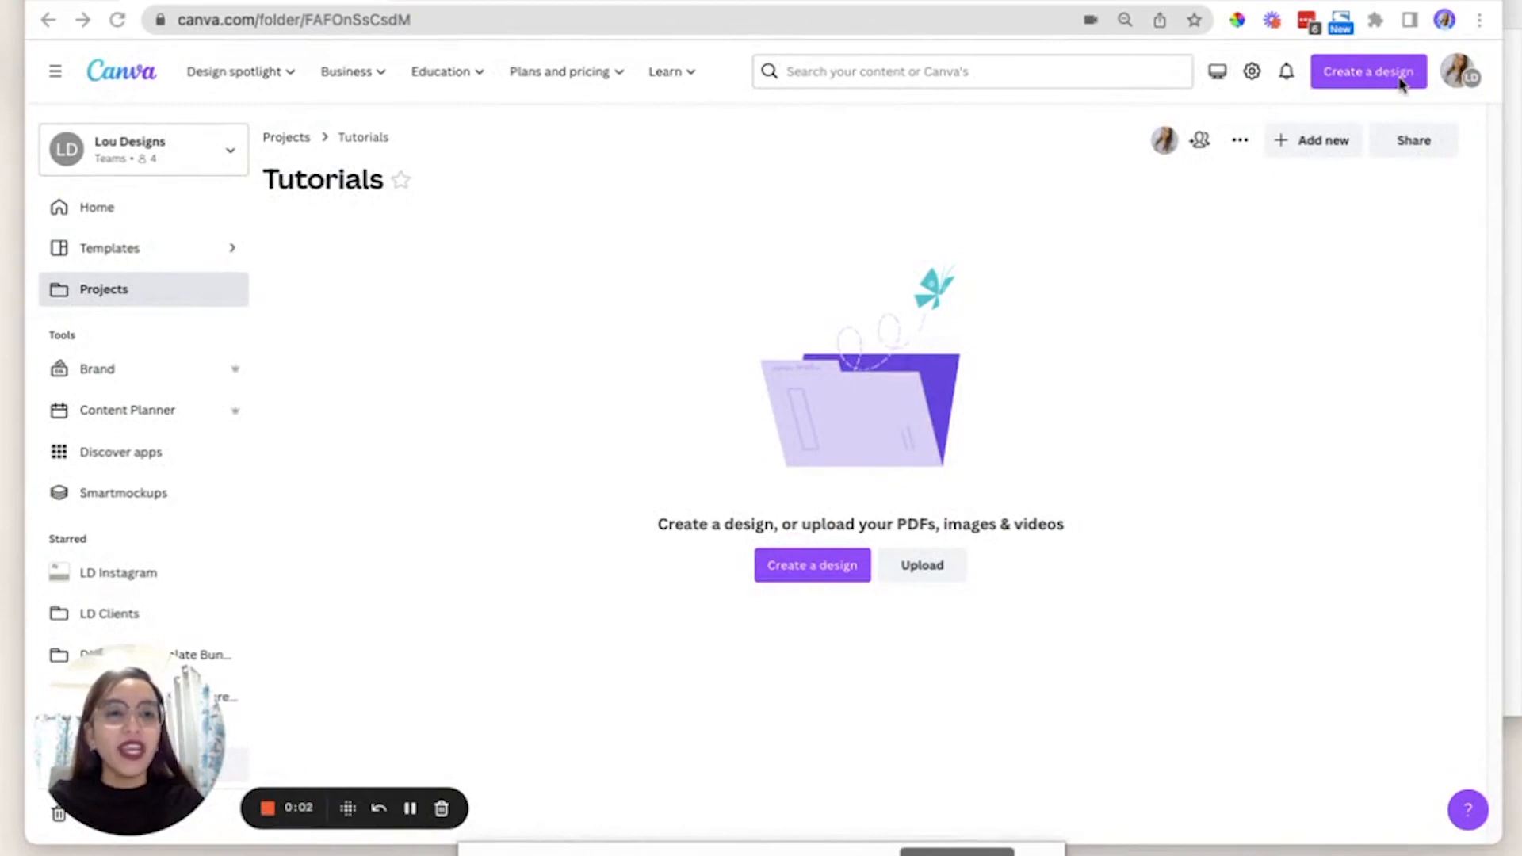
Start a new design and search the design types for "instagram" to look up the square post size.
left_click(1393, 88)
type("instagram")
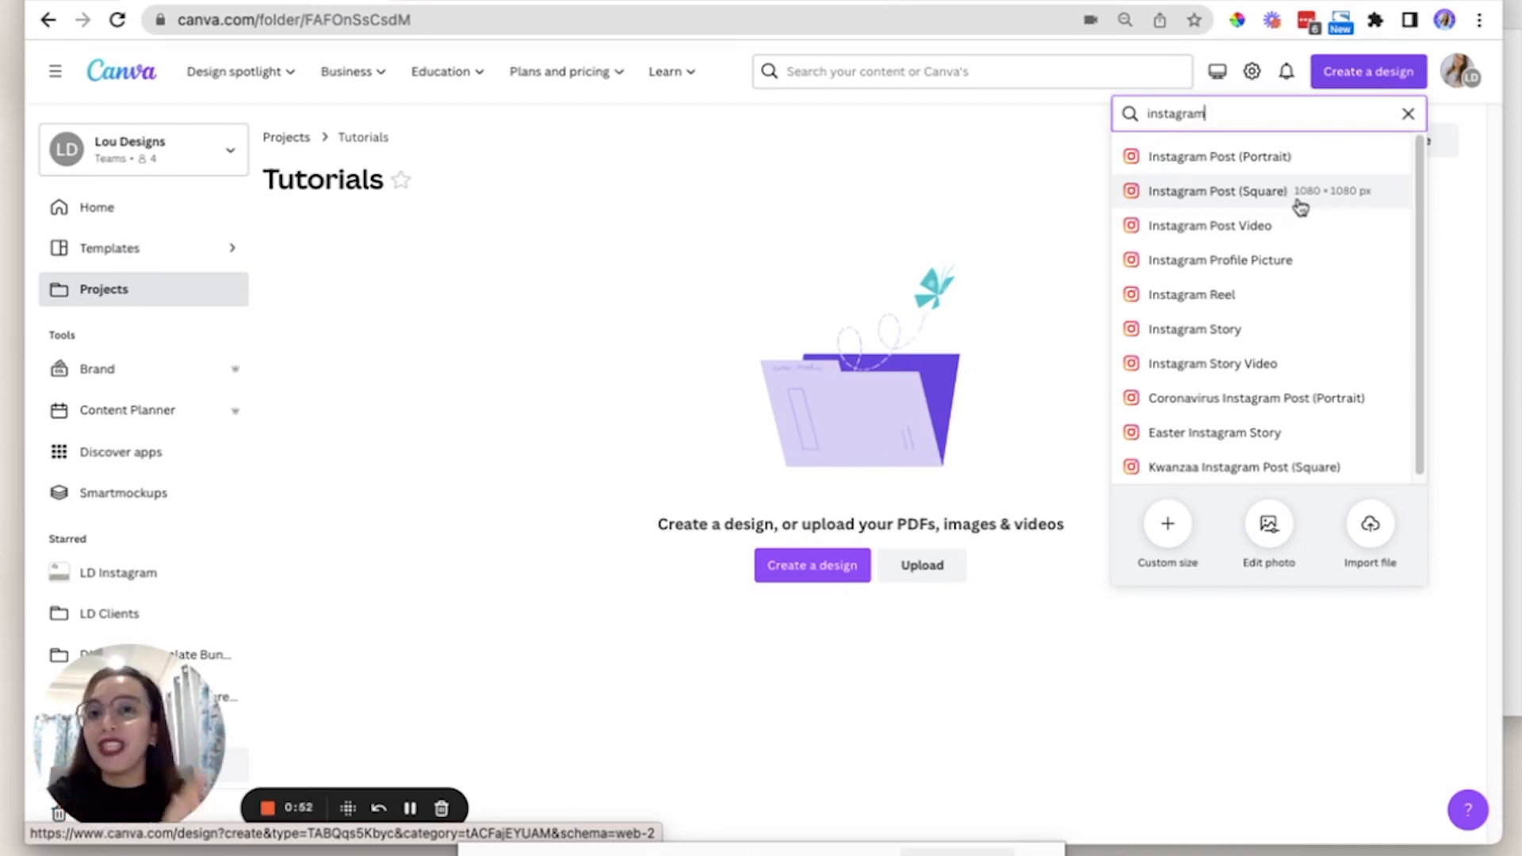
Switch to Calculator, multiply 1080 by 4 for the four-slide width, and move the calculator clear of the design size list.
left_click(982, 811)
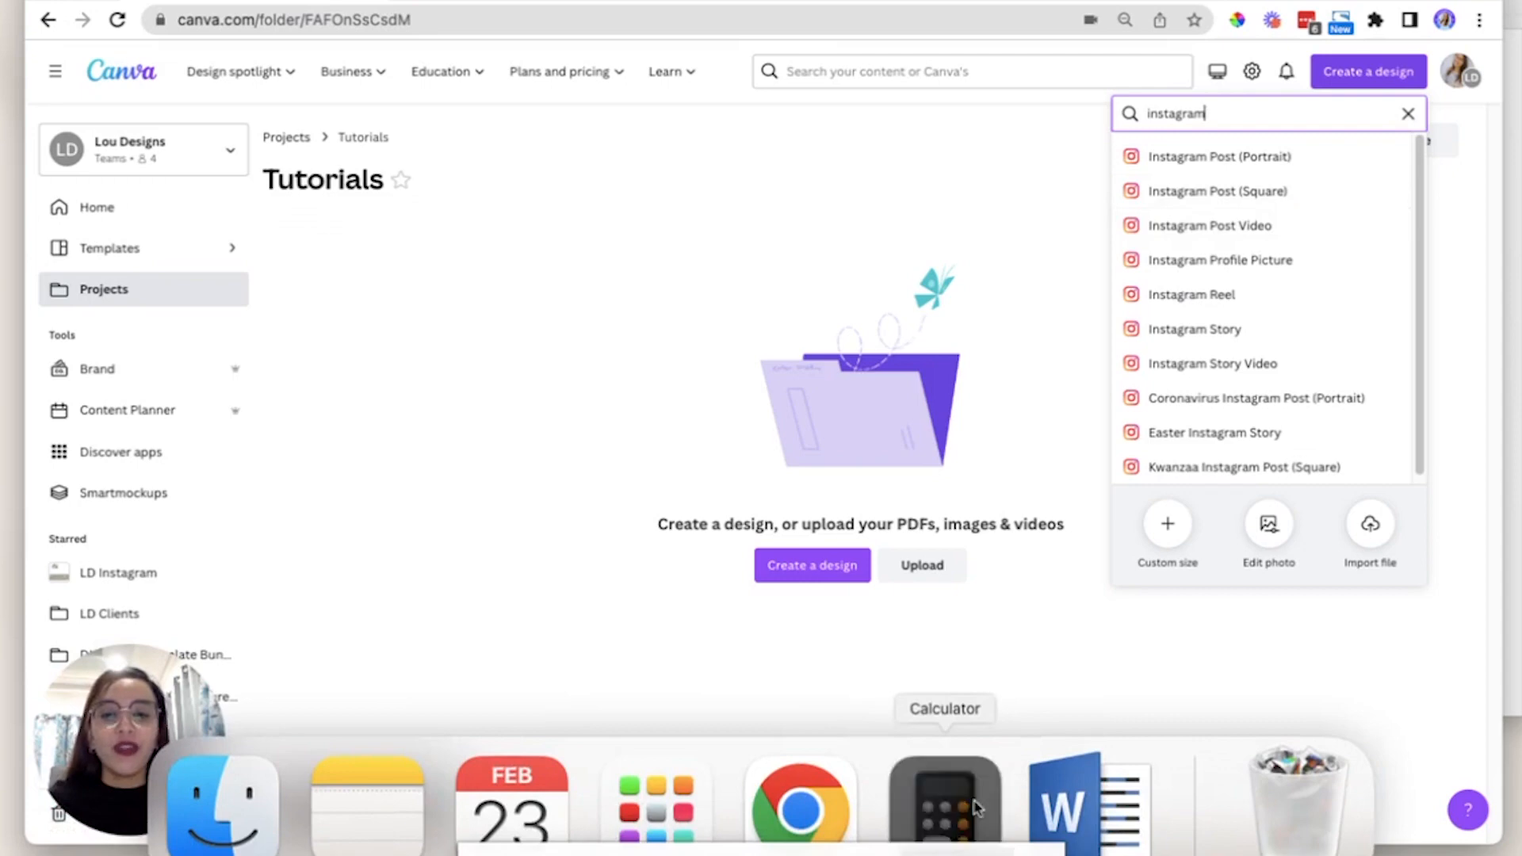
left_click(1189, 507)
left_click(1196, 553)
left_click(1247, 414)
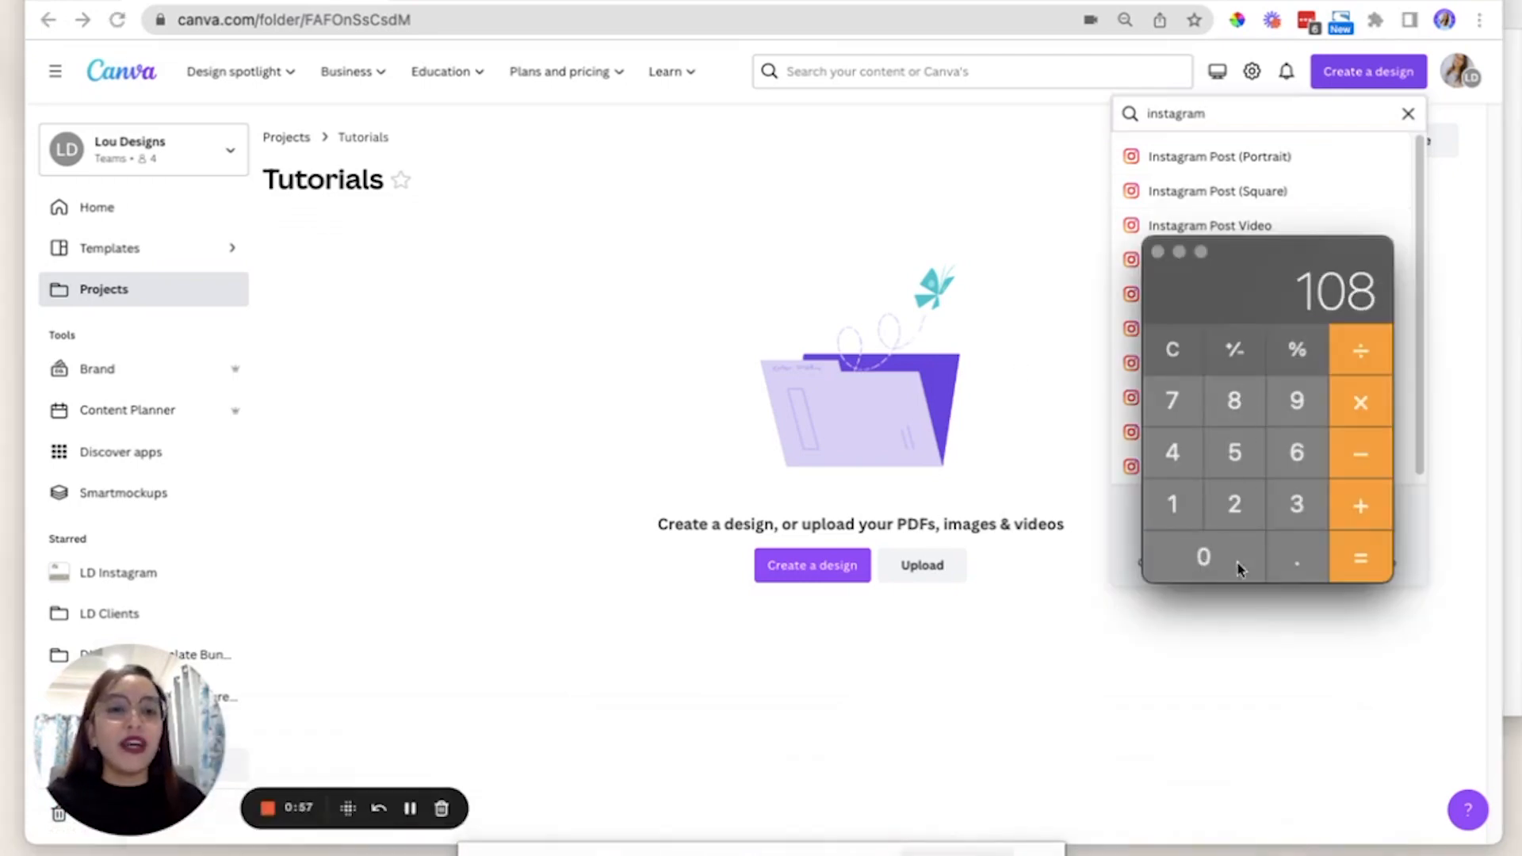
left_click(1236, 574)
left_click(1189, 473)
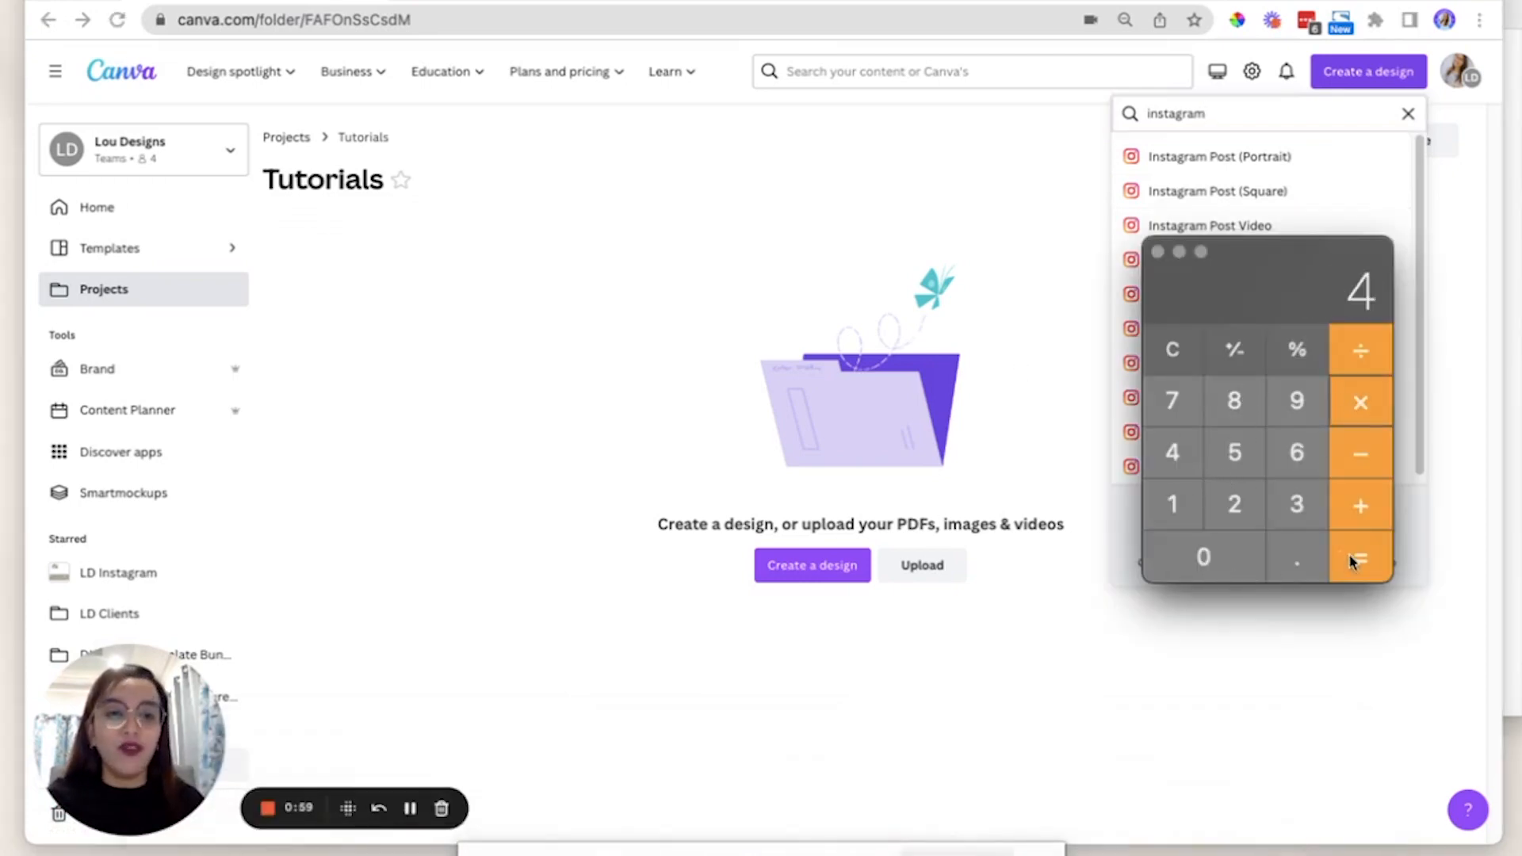
left_click(1348, 559)
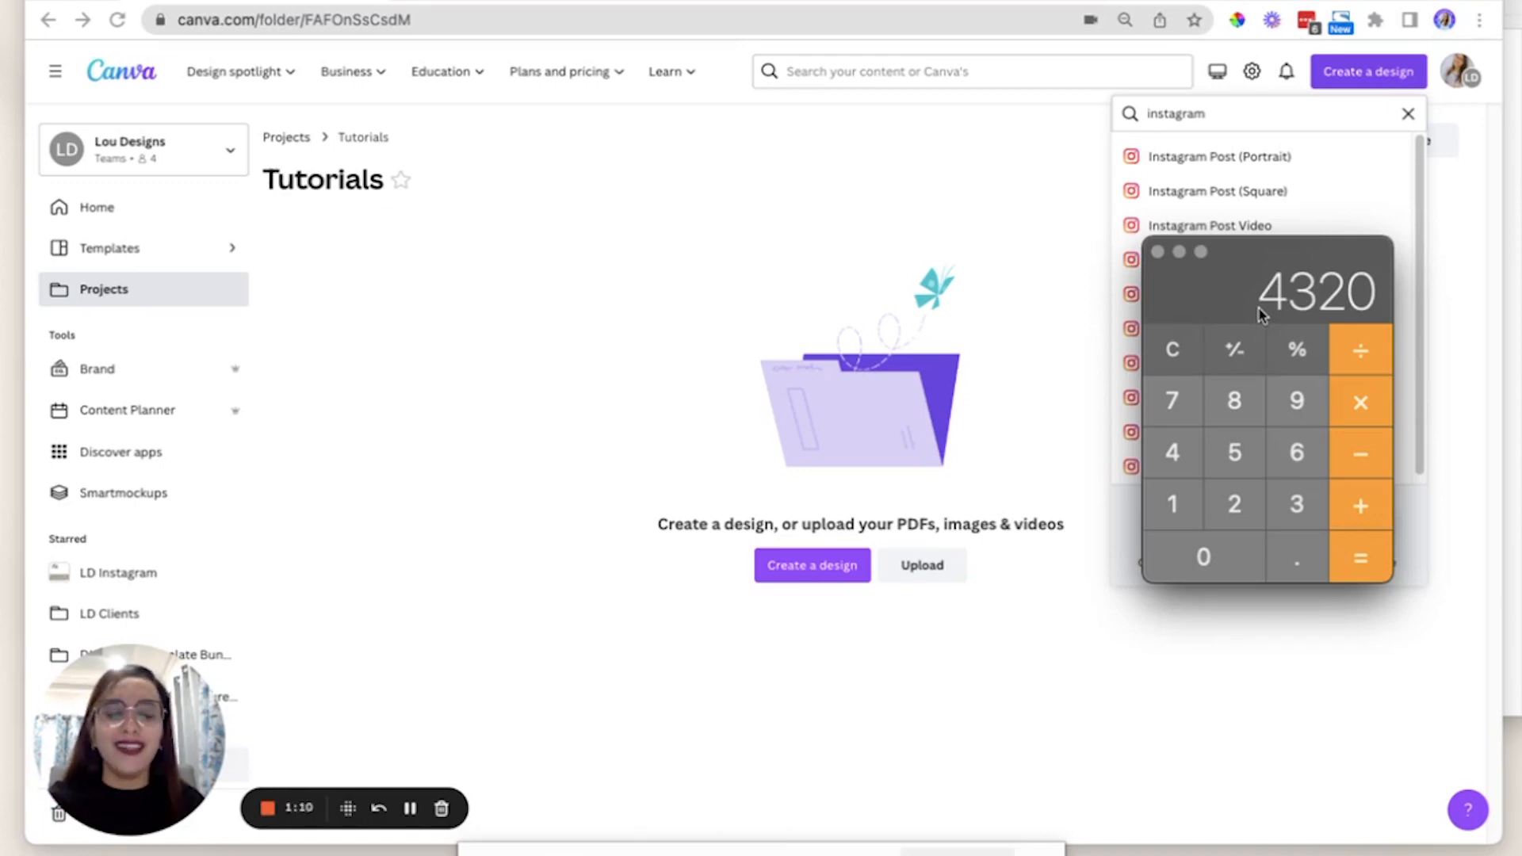
left_click_drag(1298, 275, 869, 154)
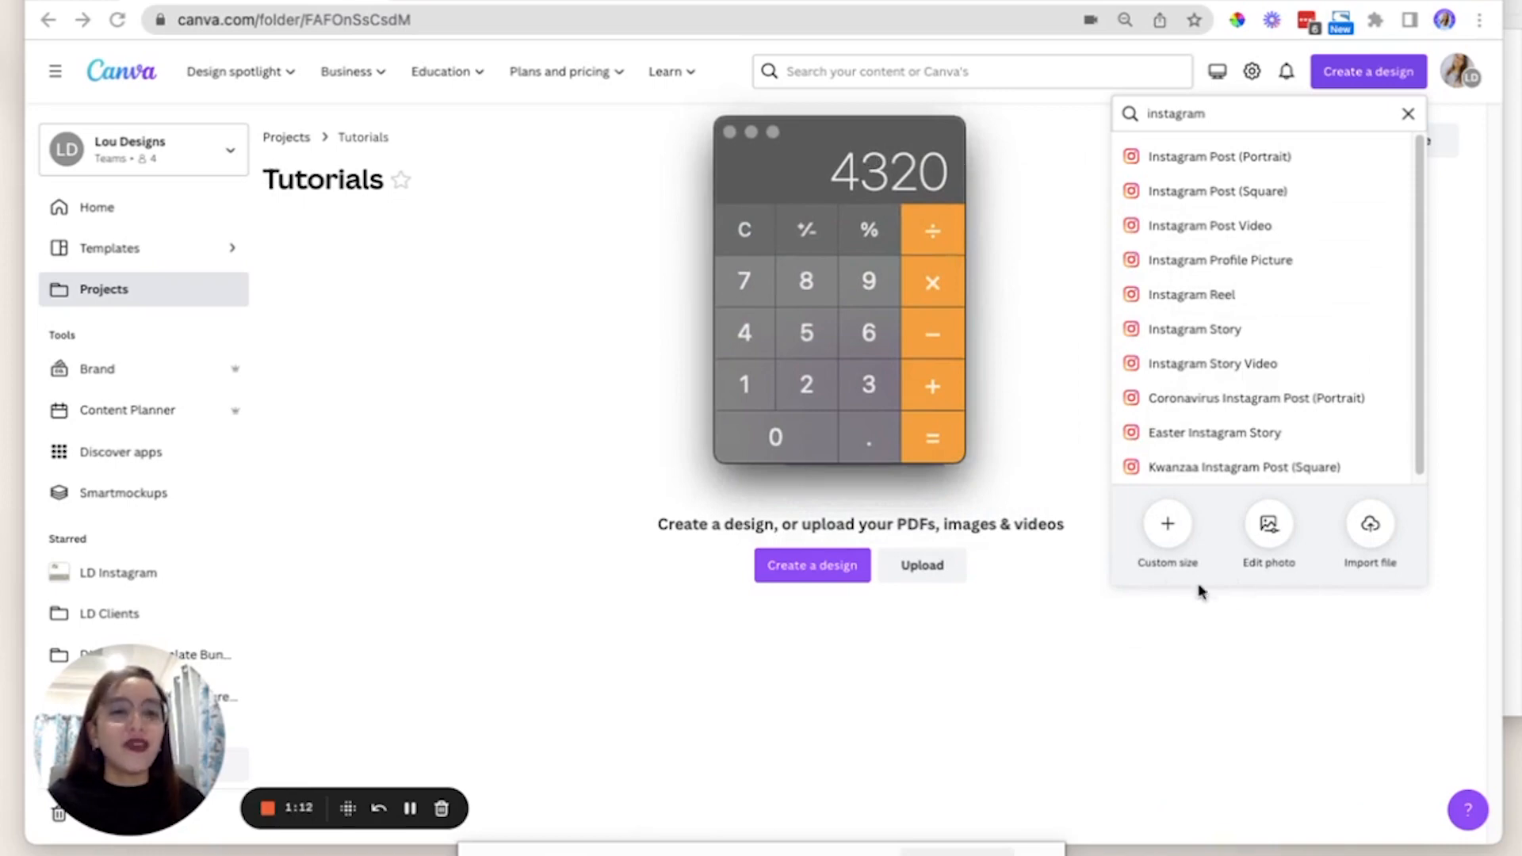
Create a new custom-size design 4320 px wide and 1080 px high.
left_click(1186, 529)
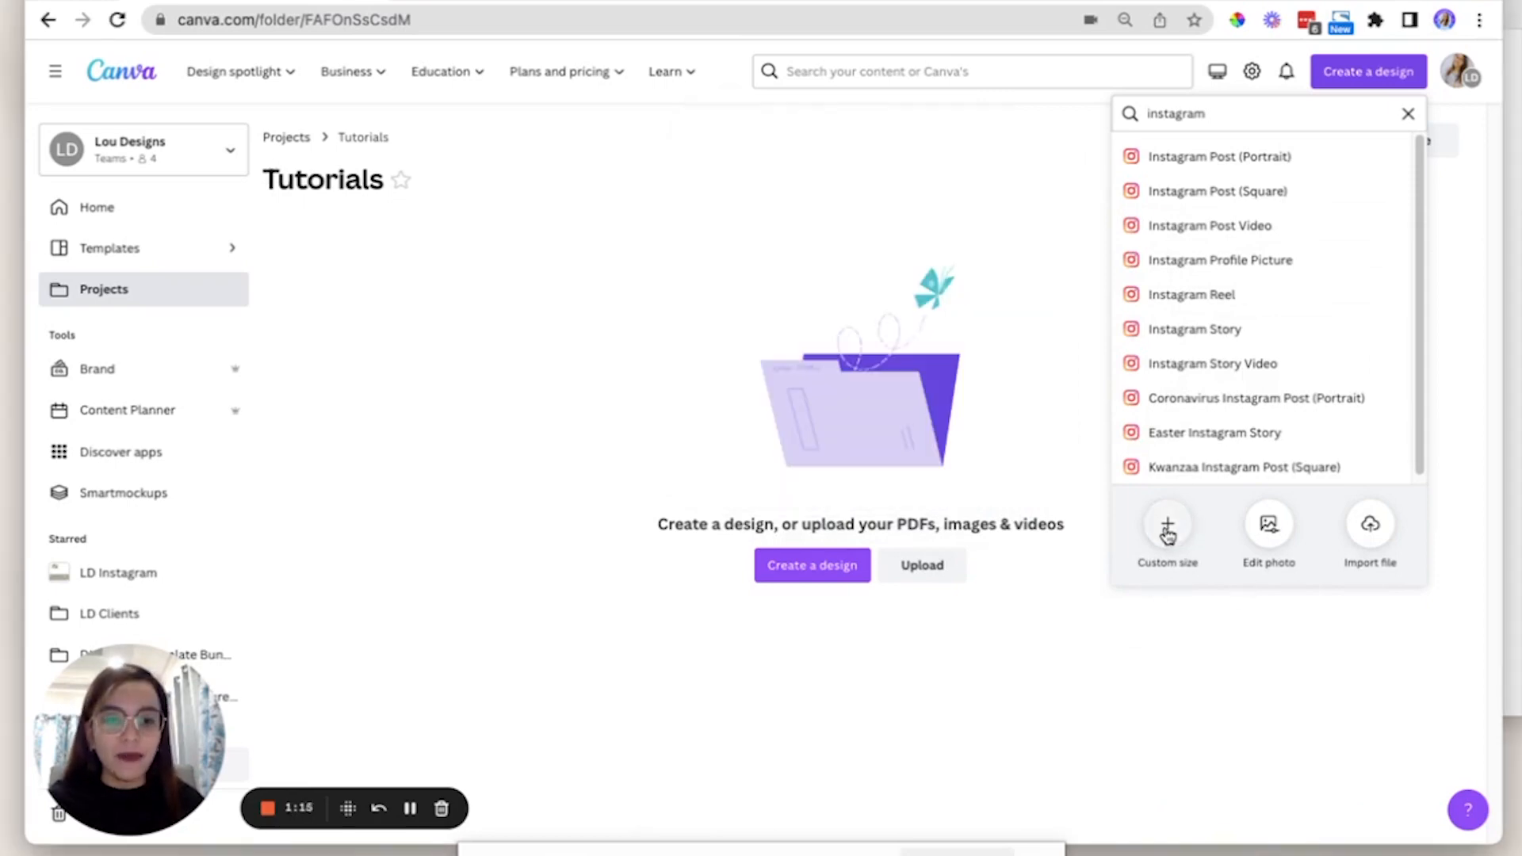
left_click(1167, 530)
left_click(932, 807)
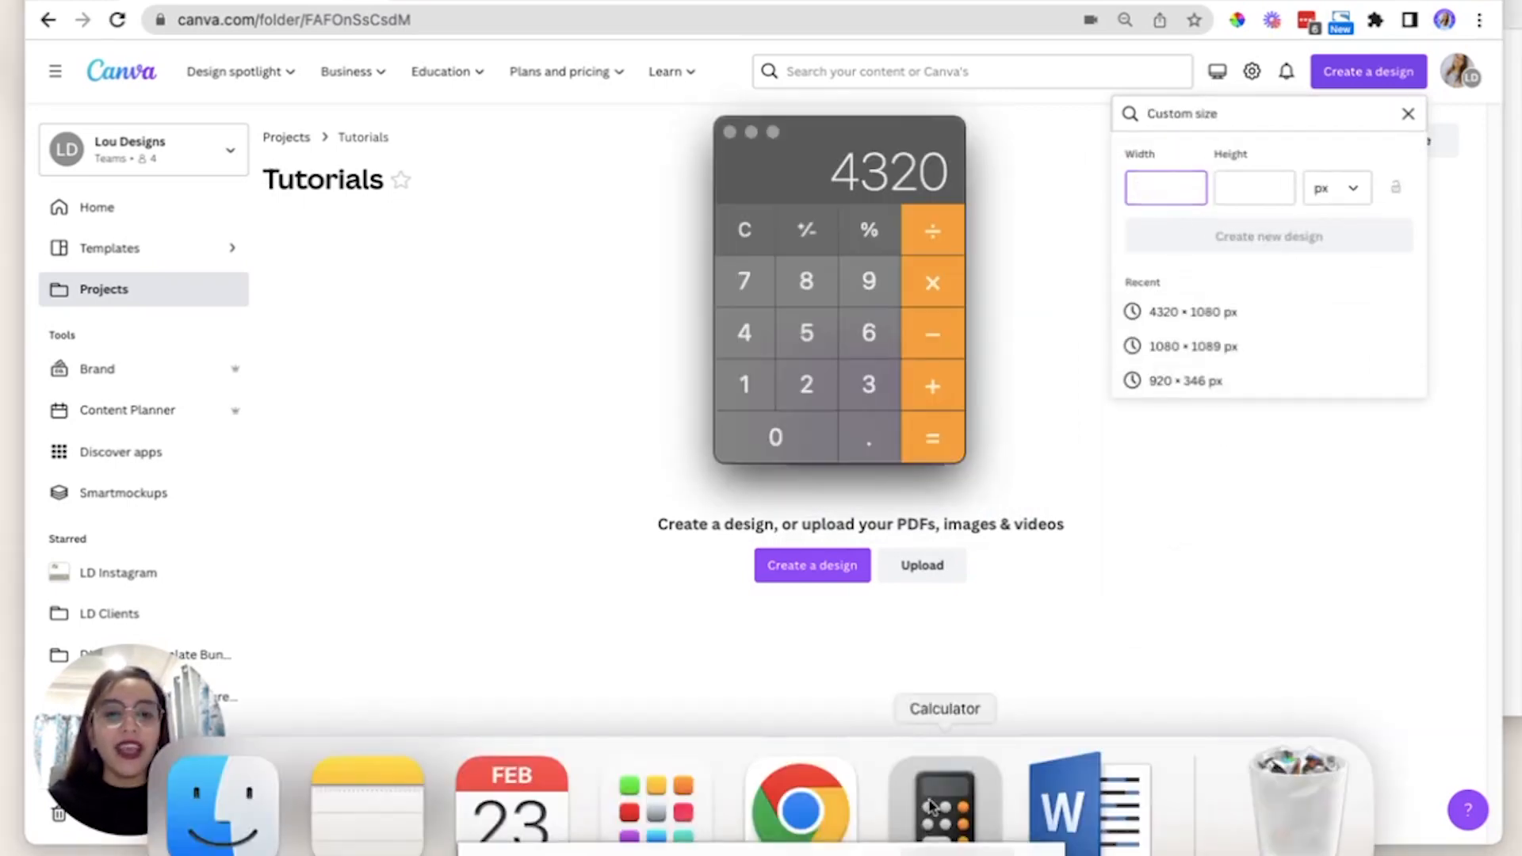
left_click(1162, 195)
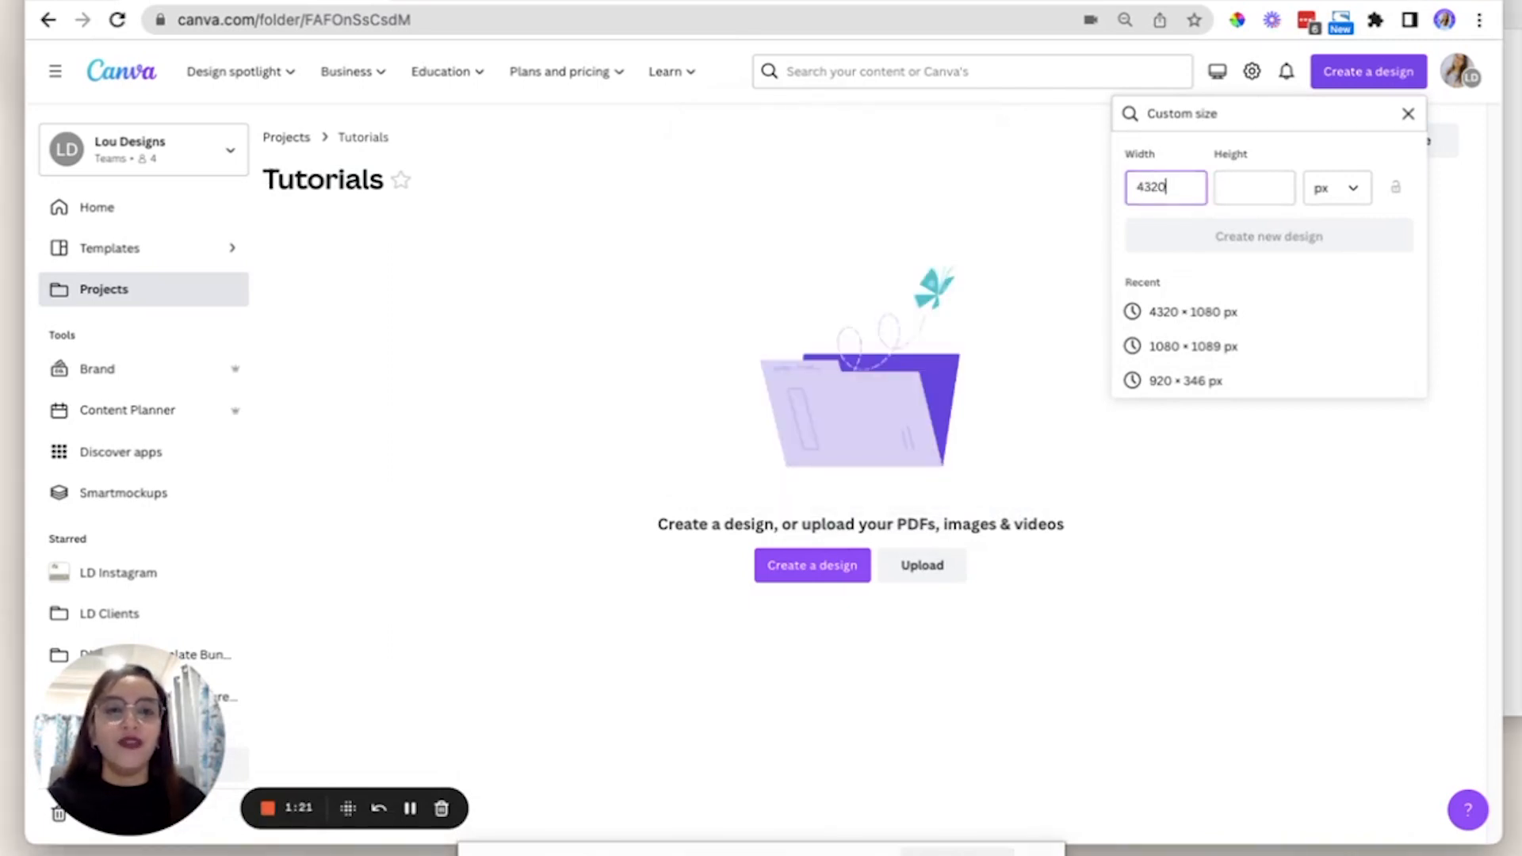
left_click(1249, 187)
type("1080")
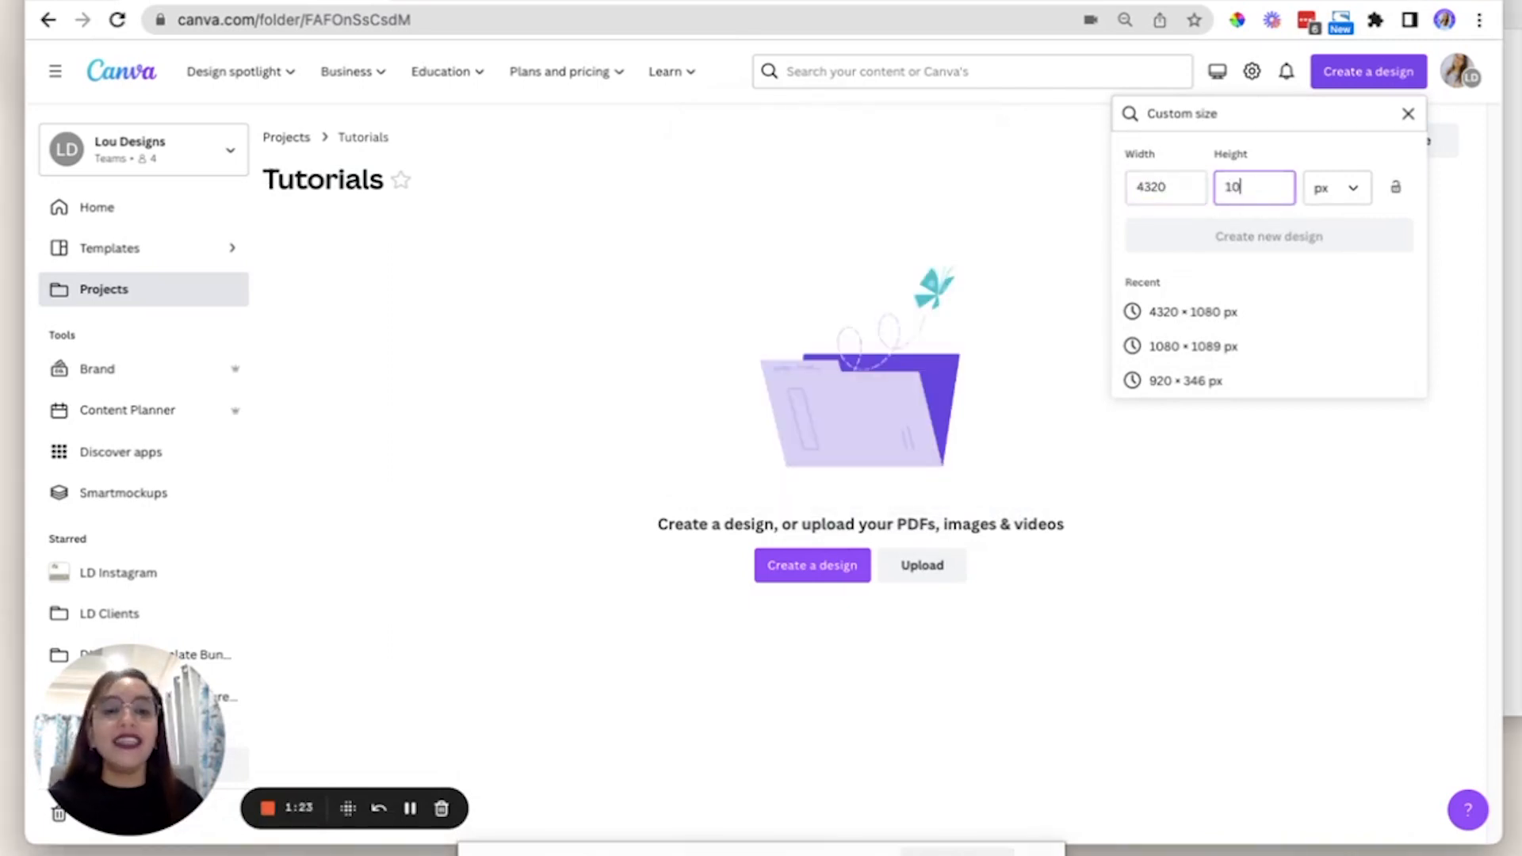
left_click(1352, 195)
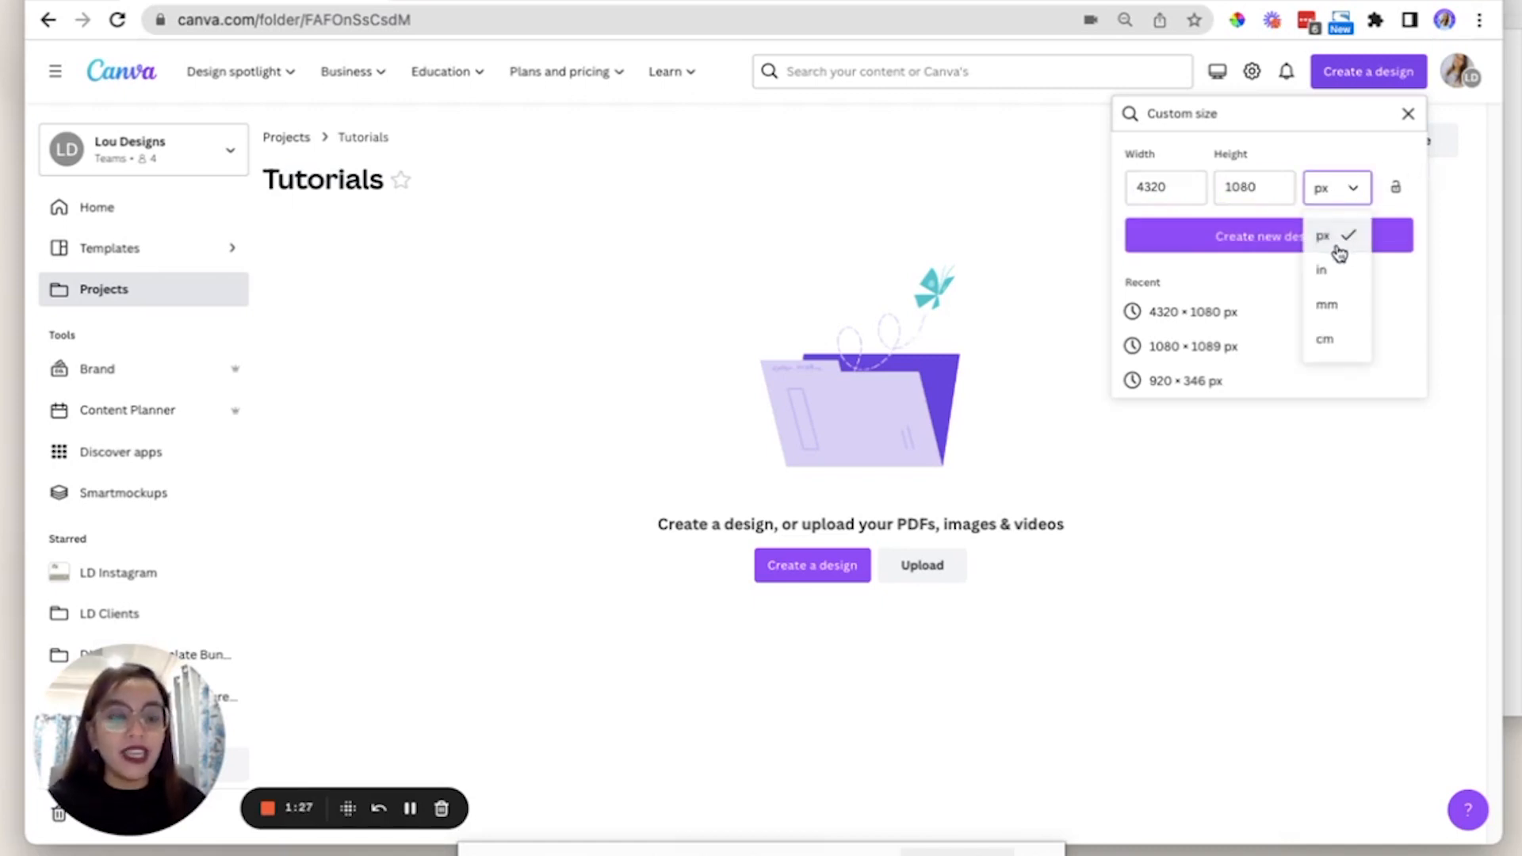
left_click(1339, 194)
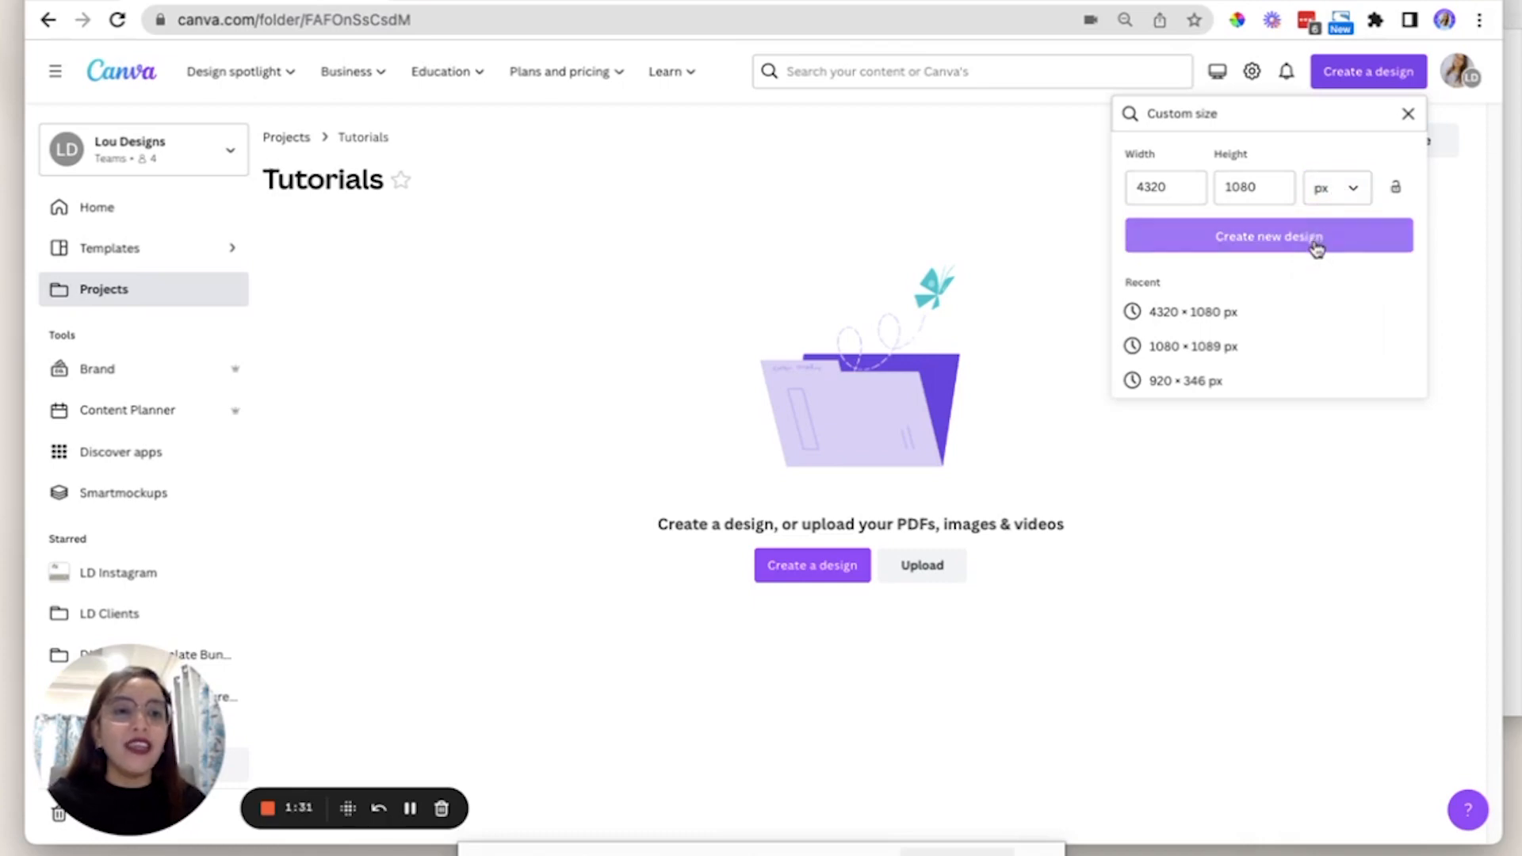
left_click(1316, 248)
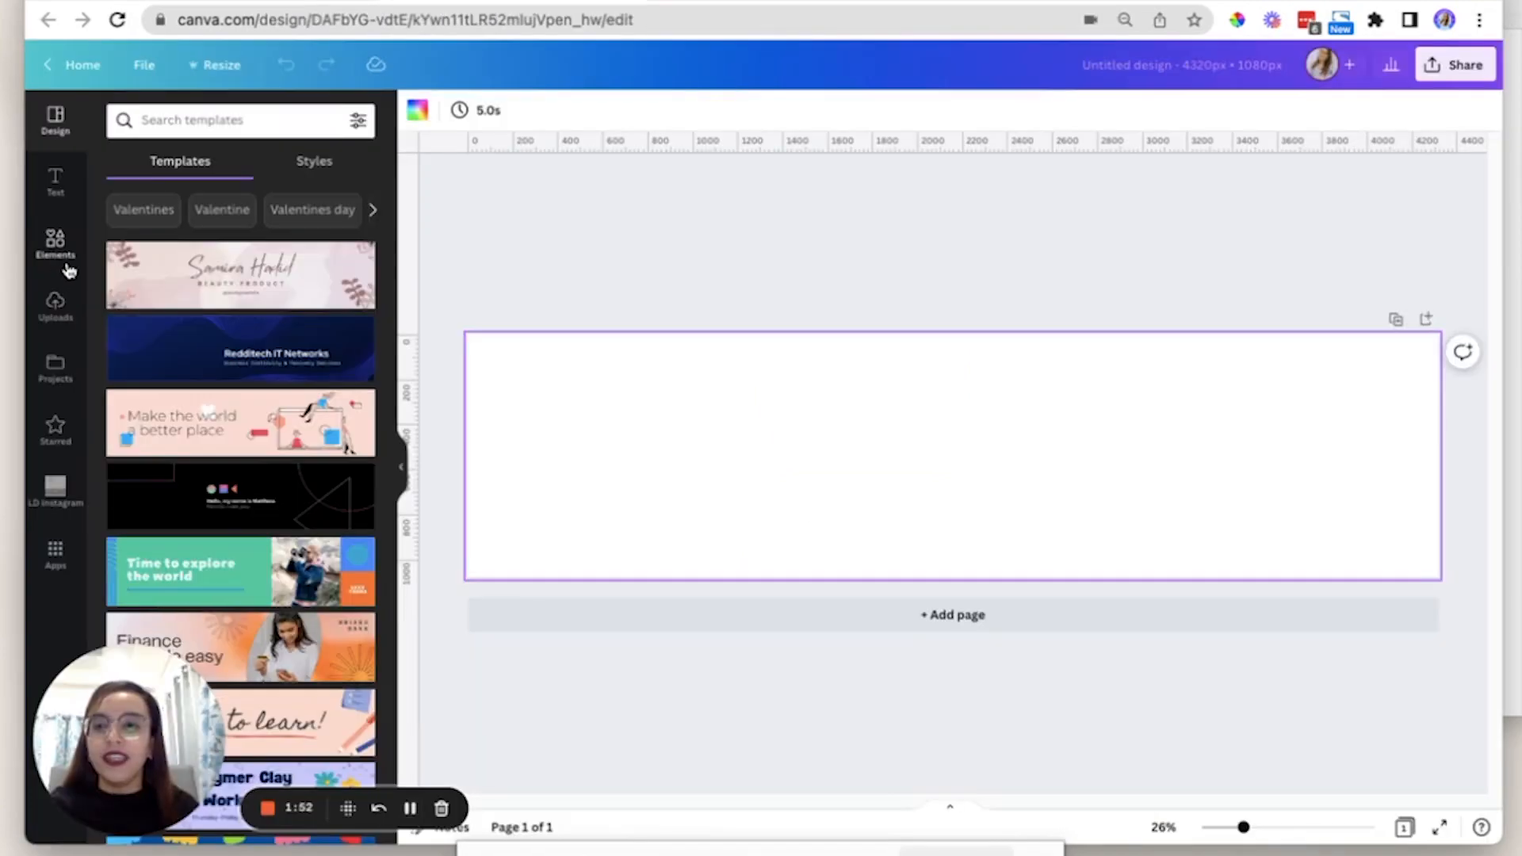
Add a square shape to the page and enlarge it to the full page height.
left_click(72, 271)
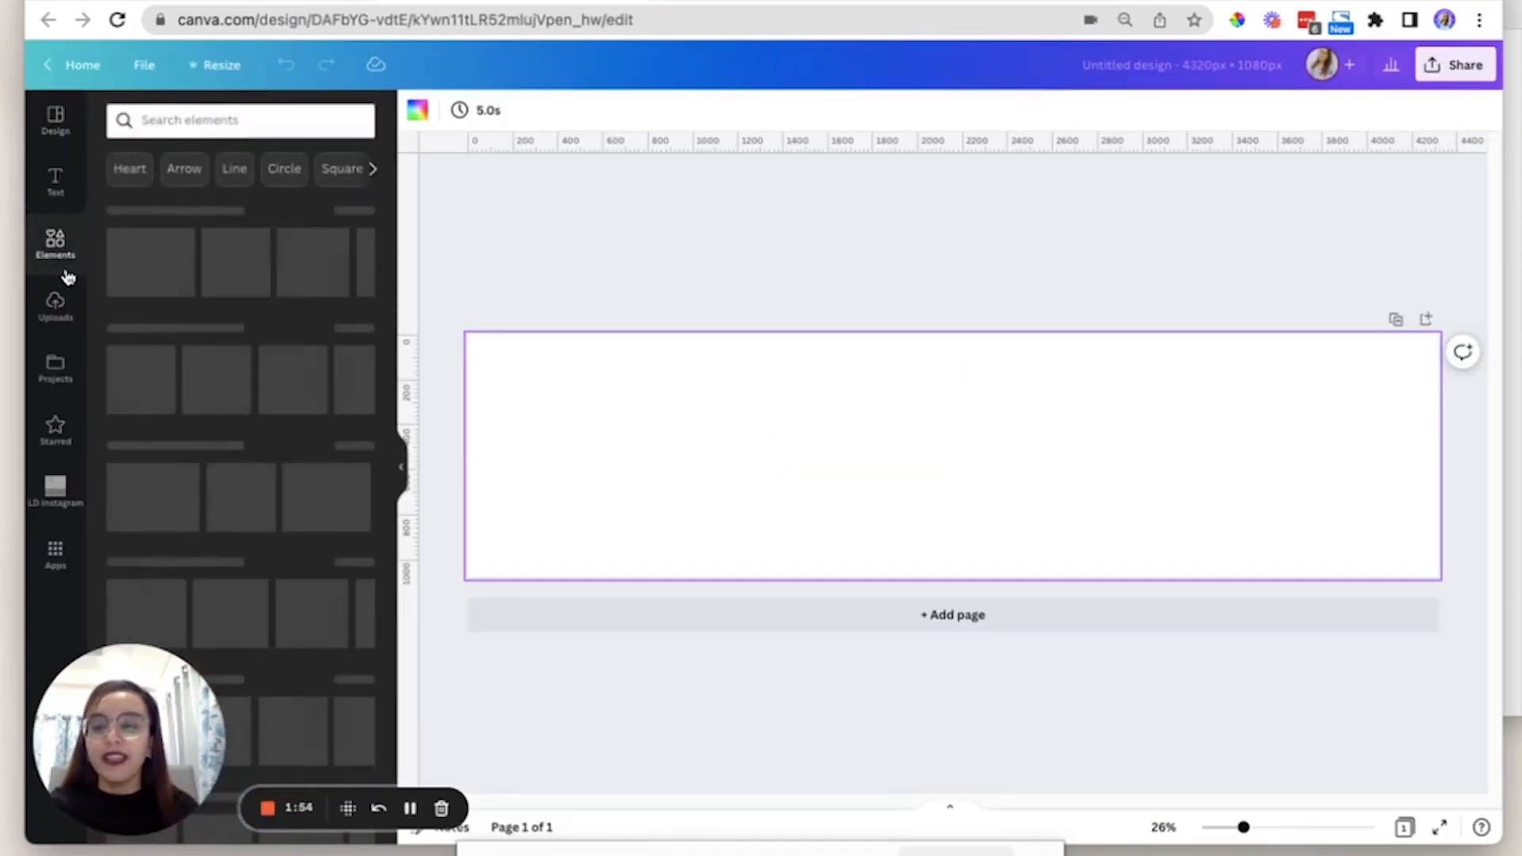
mouse_move(137, 384)
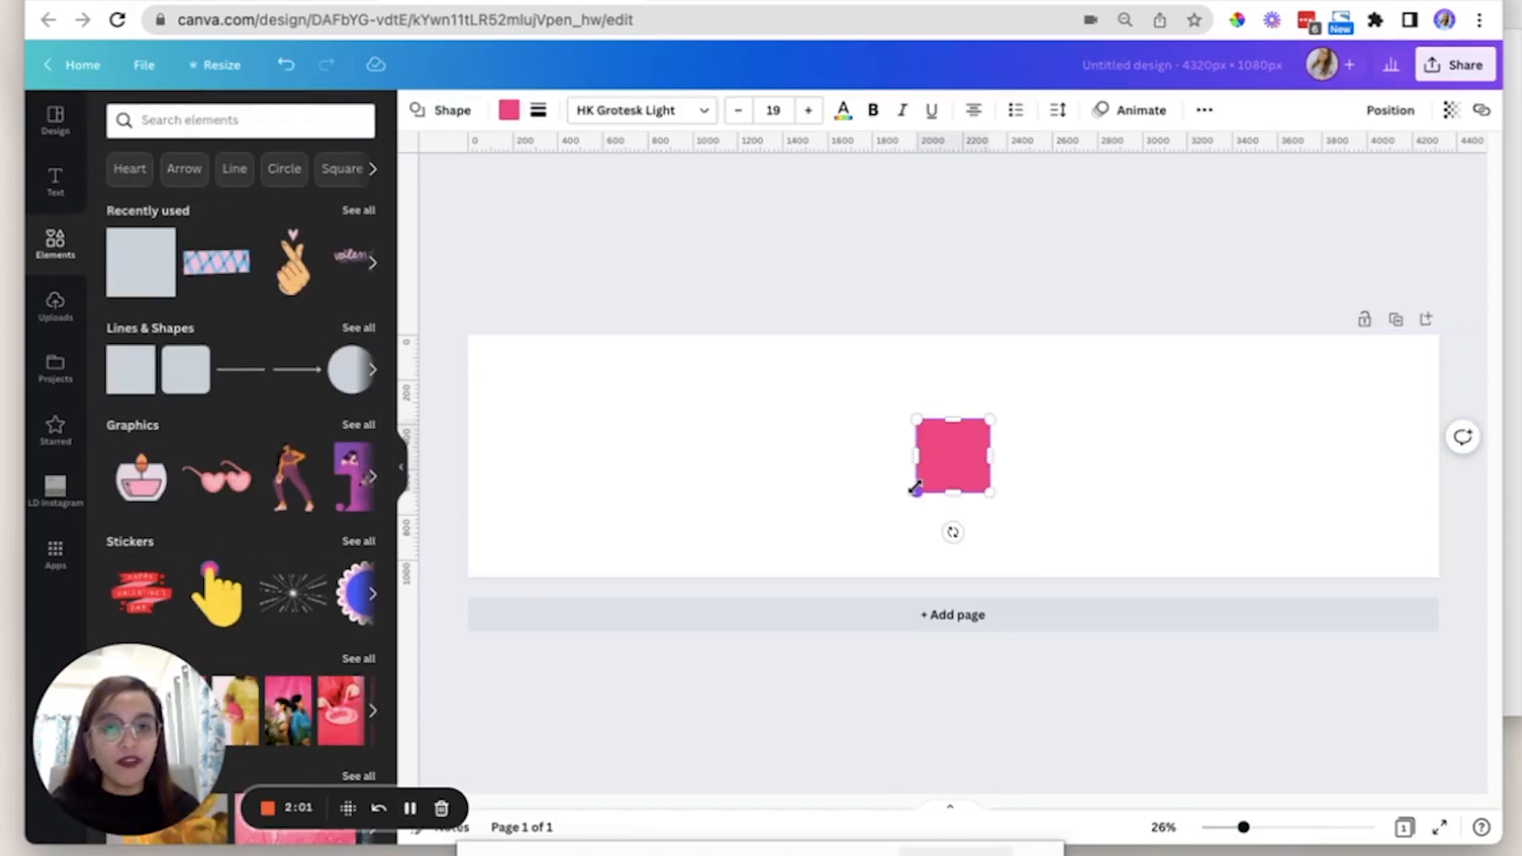
left_click_drag(991, 417, 1076, 334)
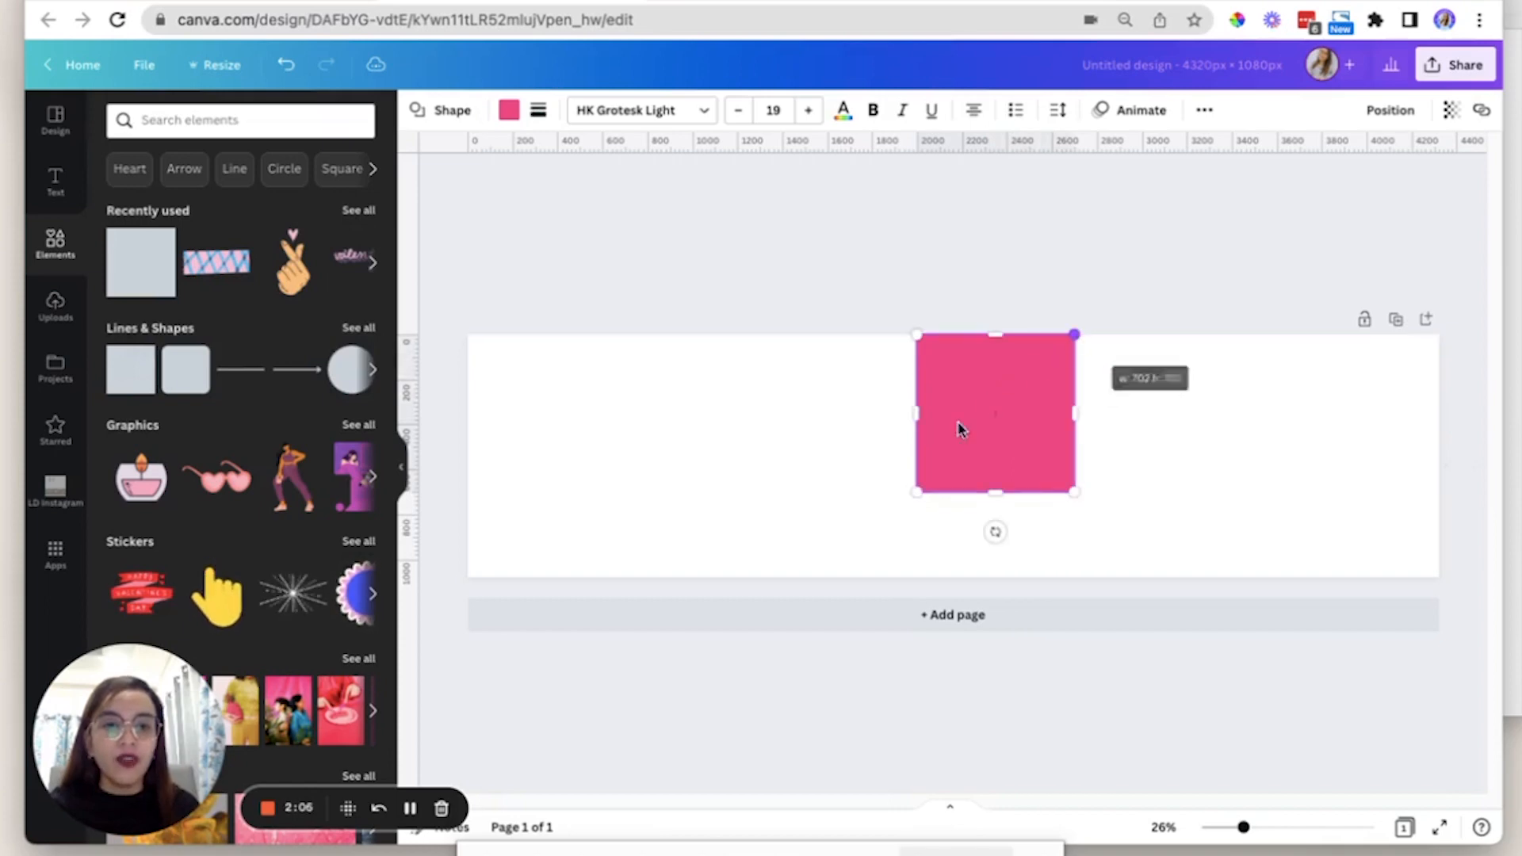
left_click_drag(912, 496, 830, 581)
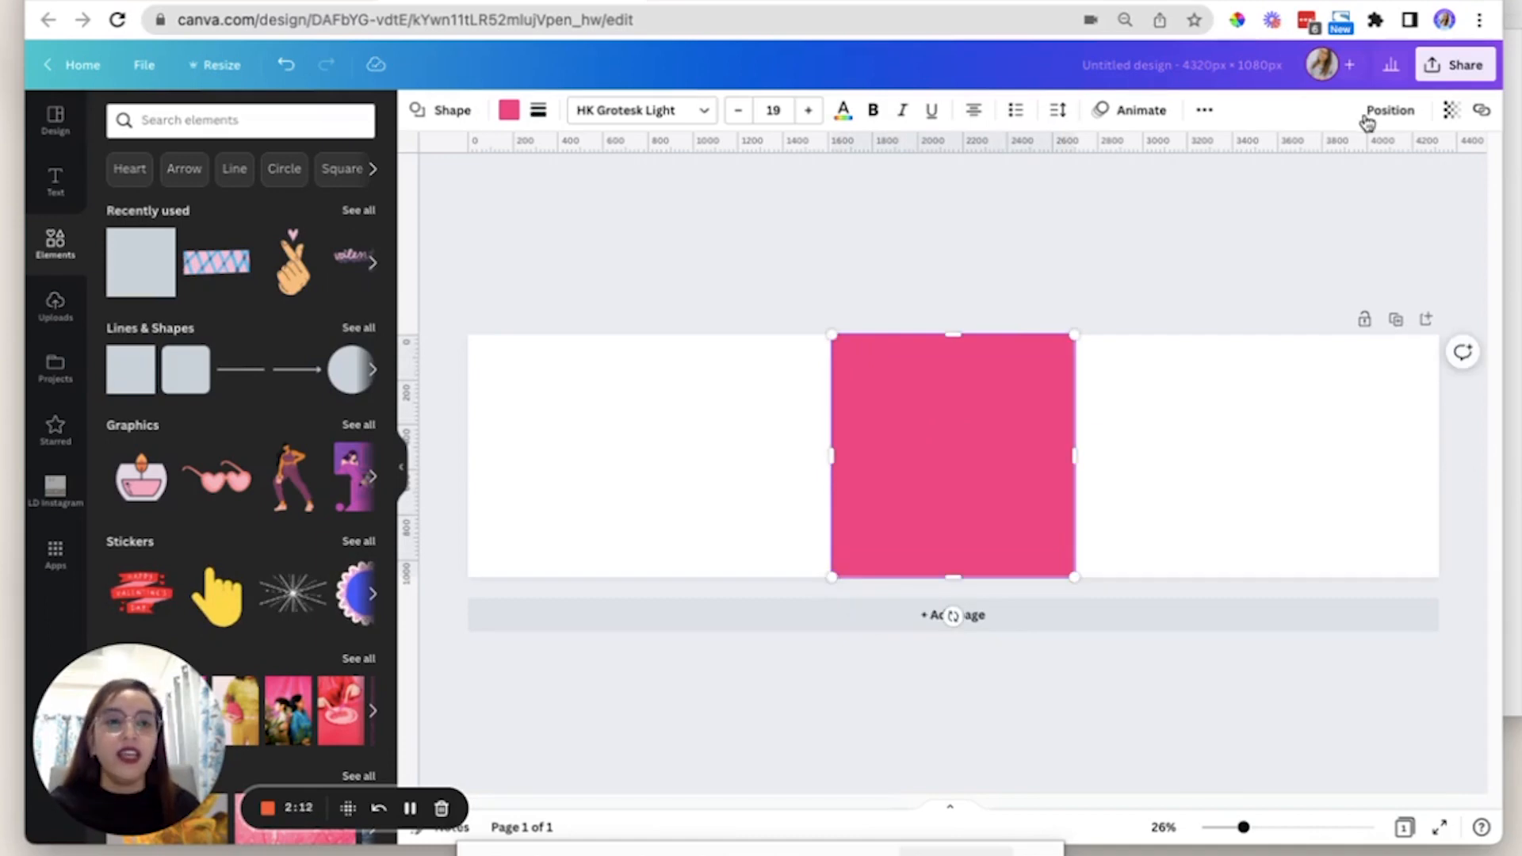
Align the pink square to the left edge of the page and deselect it.
left_click(1367, 122)
left_click(1311, 236)
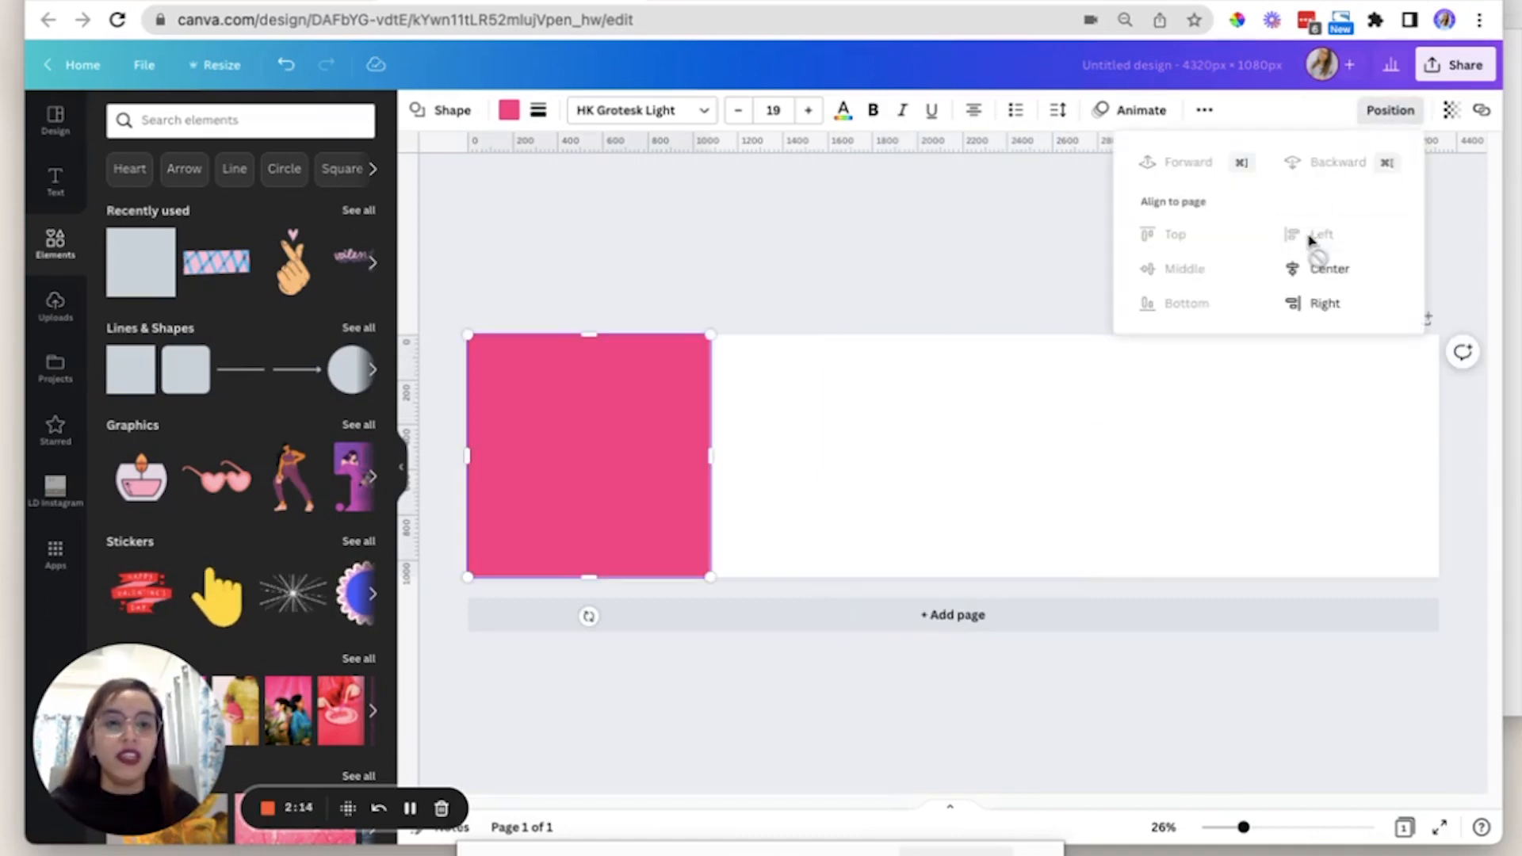
left_click(805, 426)
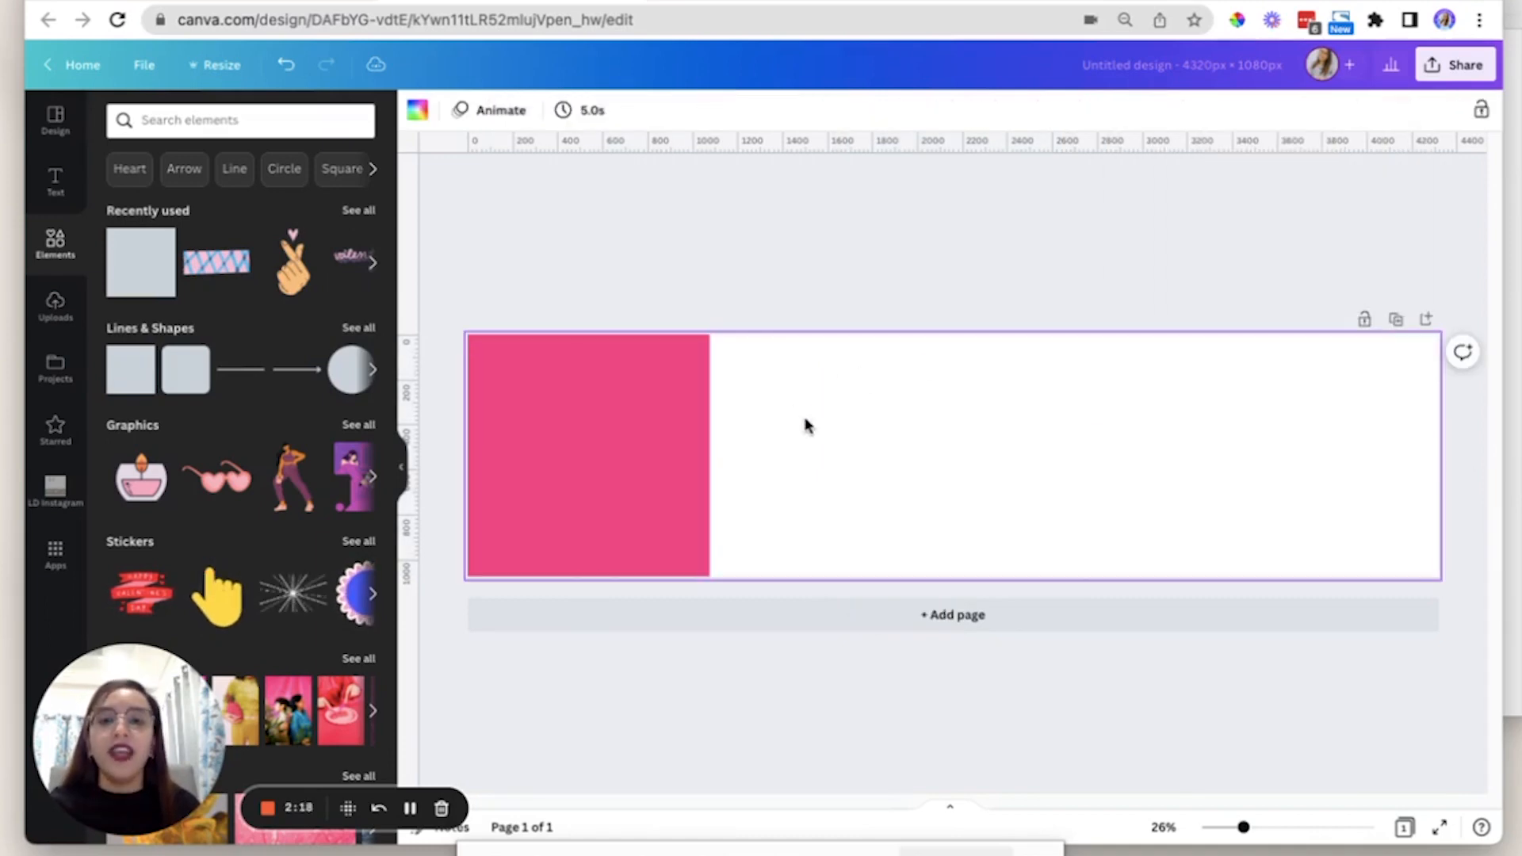
Make sure rulers and guides are shown, and place a vertical guide along the pink square's right edge at 1080.
left_click(143, 65)
mouse_move(286, 273)
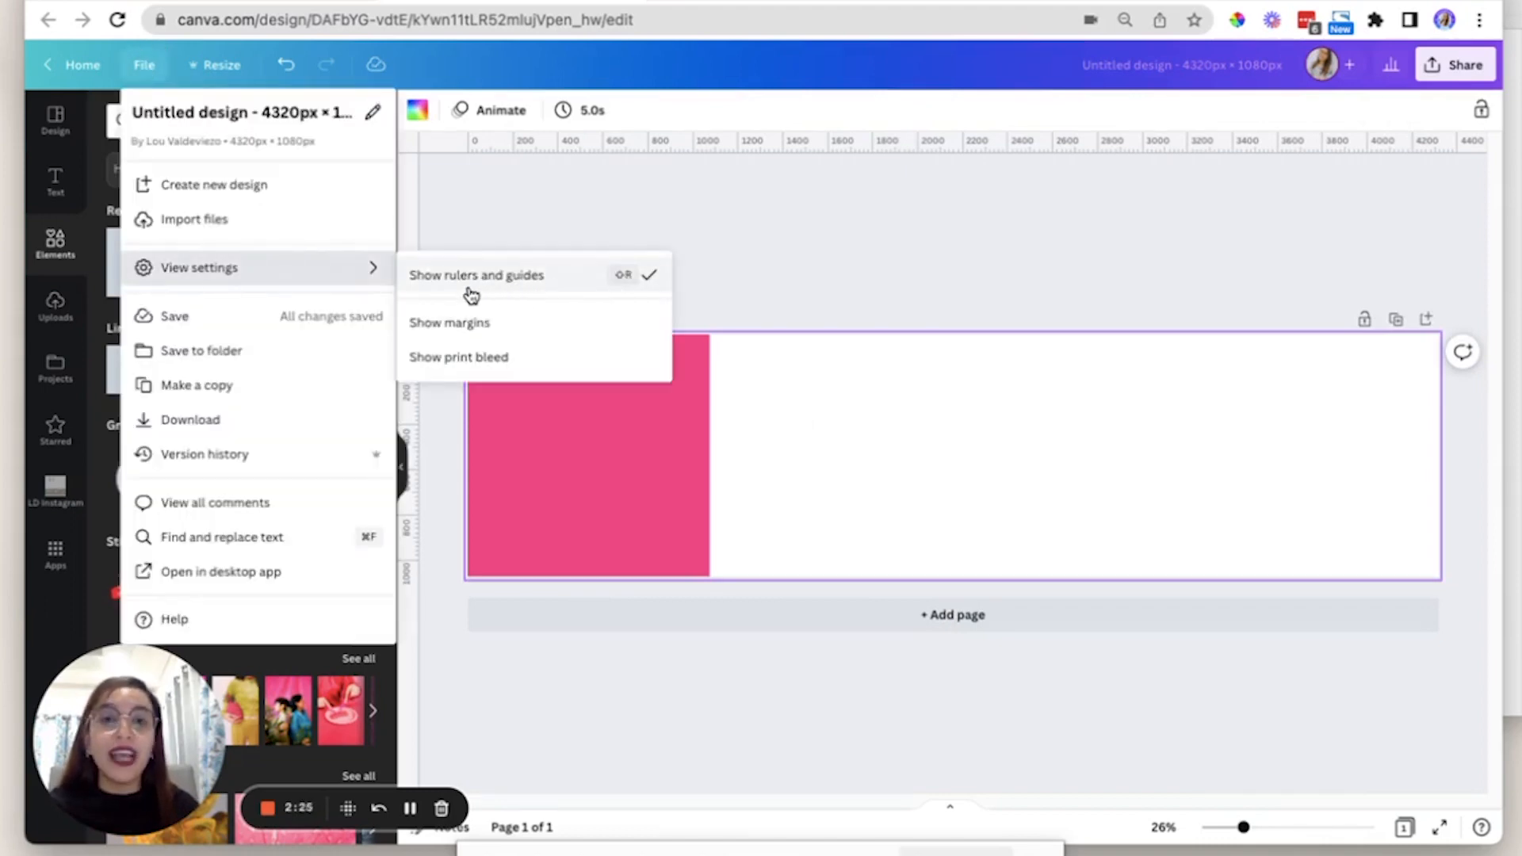
left_click(689, 299)
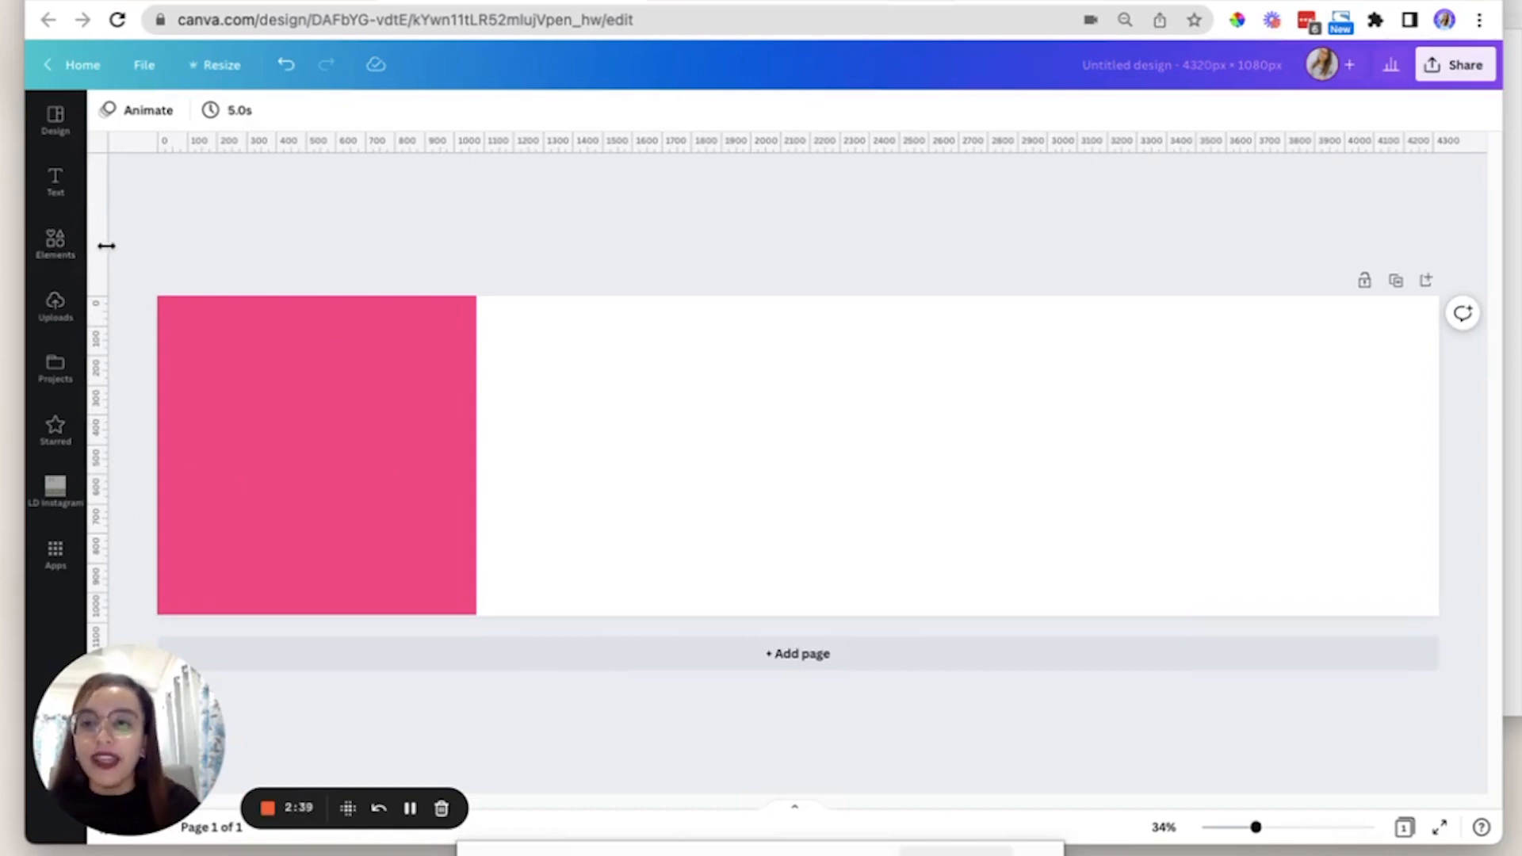
left_click_drag(106, 246, 476, 343)
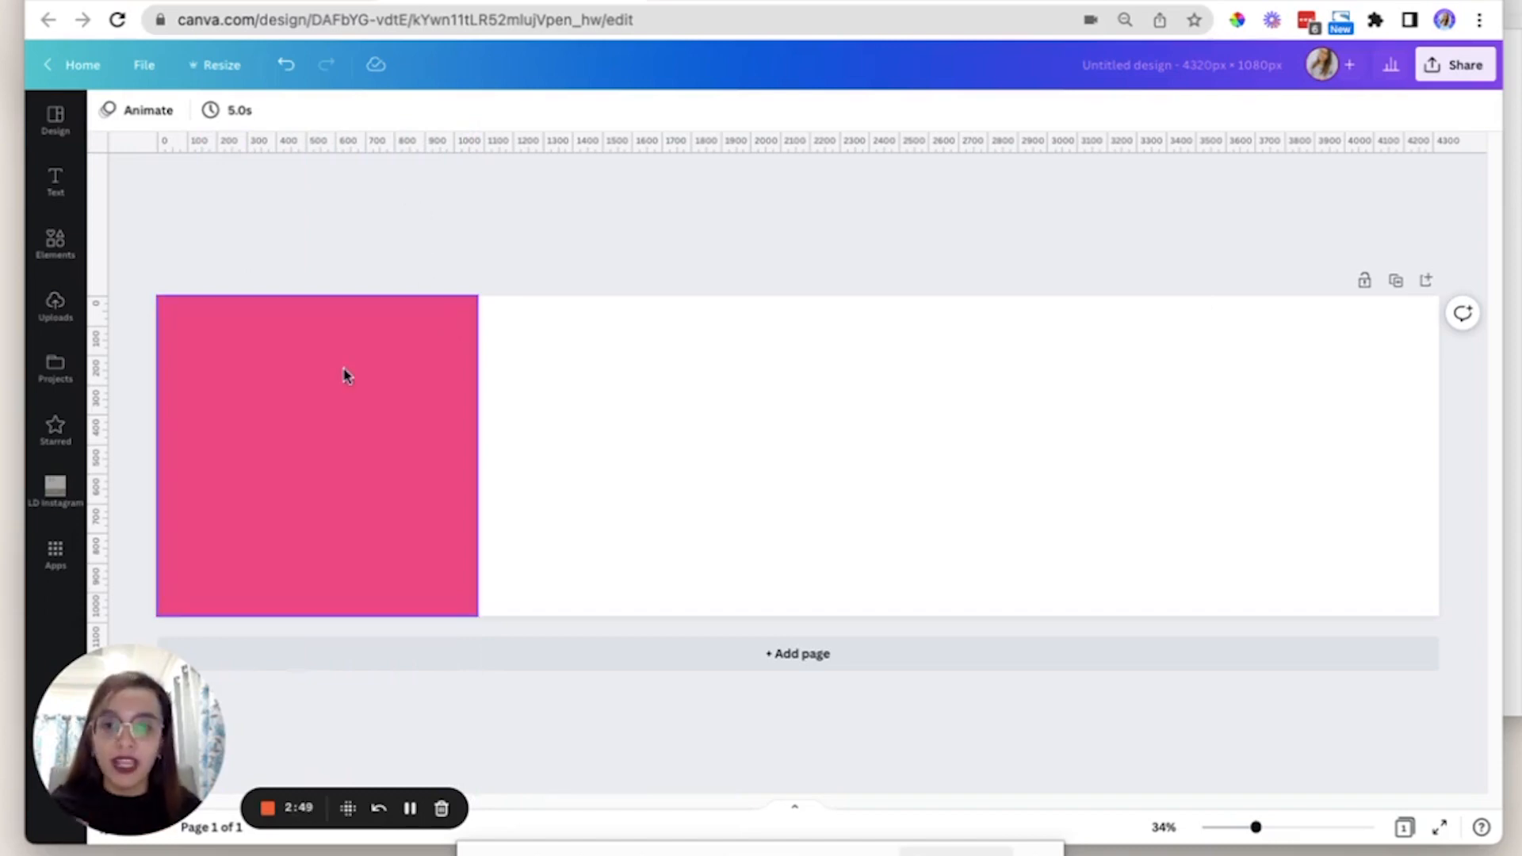
Move the pink square to start at the first guide and place a second vertical guide along its right edge.
left_click(286, 376)
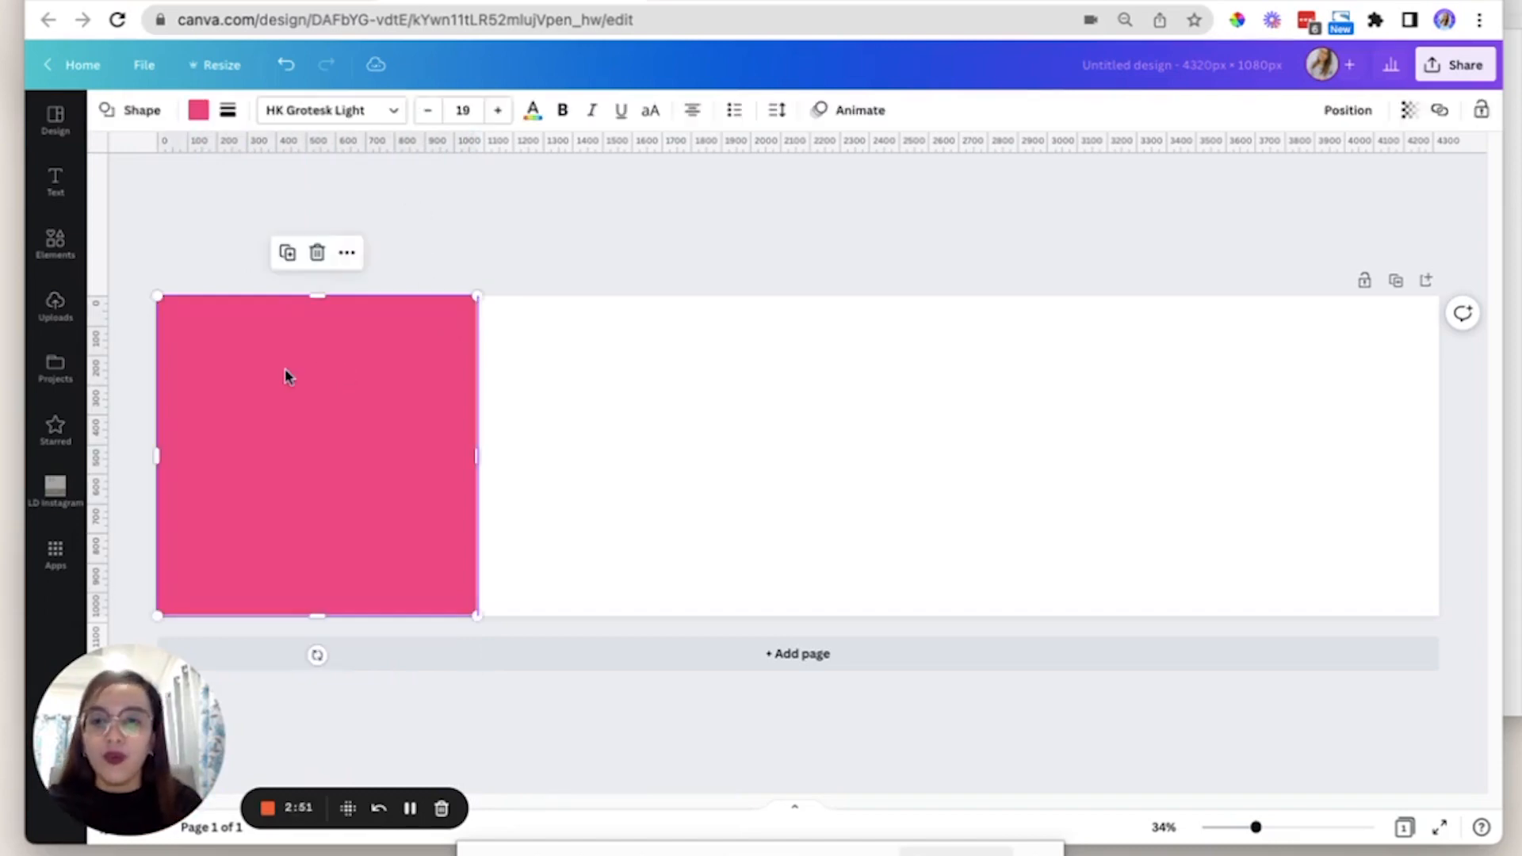
left_click_drag(299, 377, 609, 361)
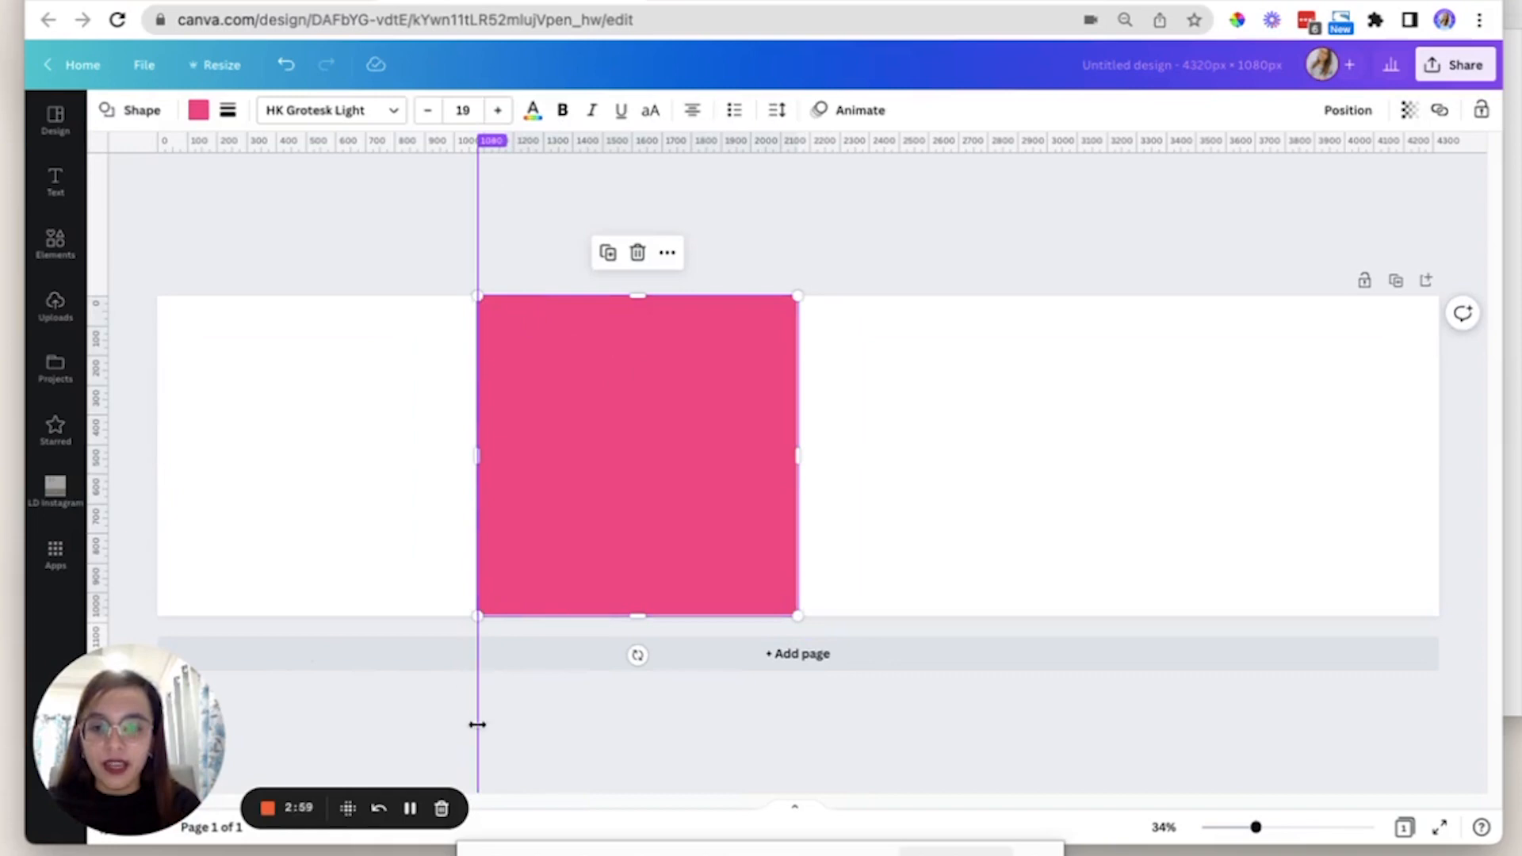
left_click_drag(104, 255, 796, 404)
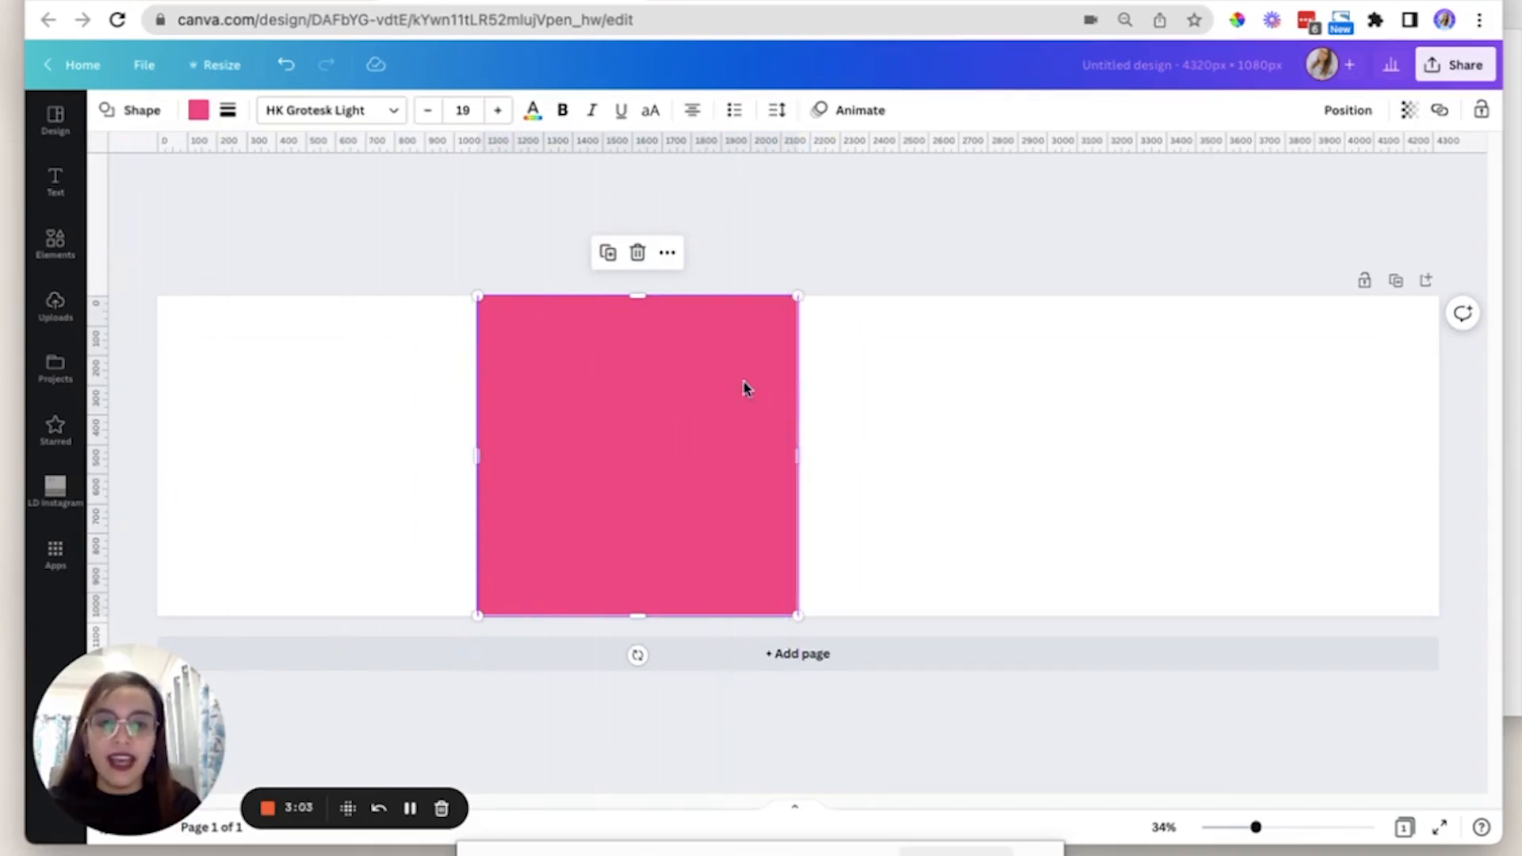
Move the pink square to start at the second guide and place a third vertical guide along its right edge.
left_click_drag(626, 383, 931, 387)
left_click_drag(101, 227, 1115, 442)
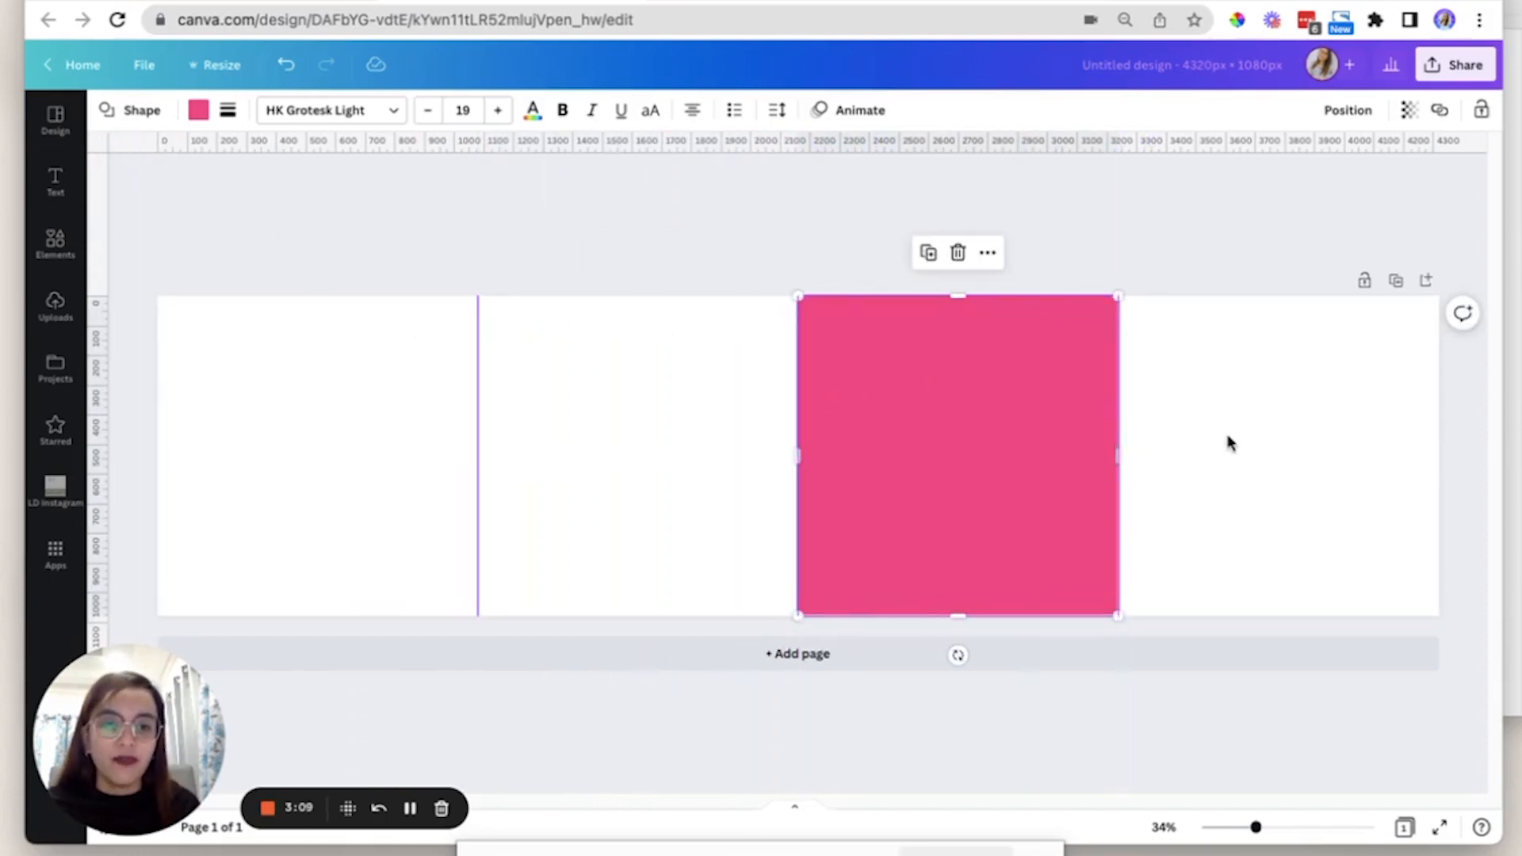
left_click(1231, 442)
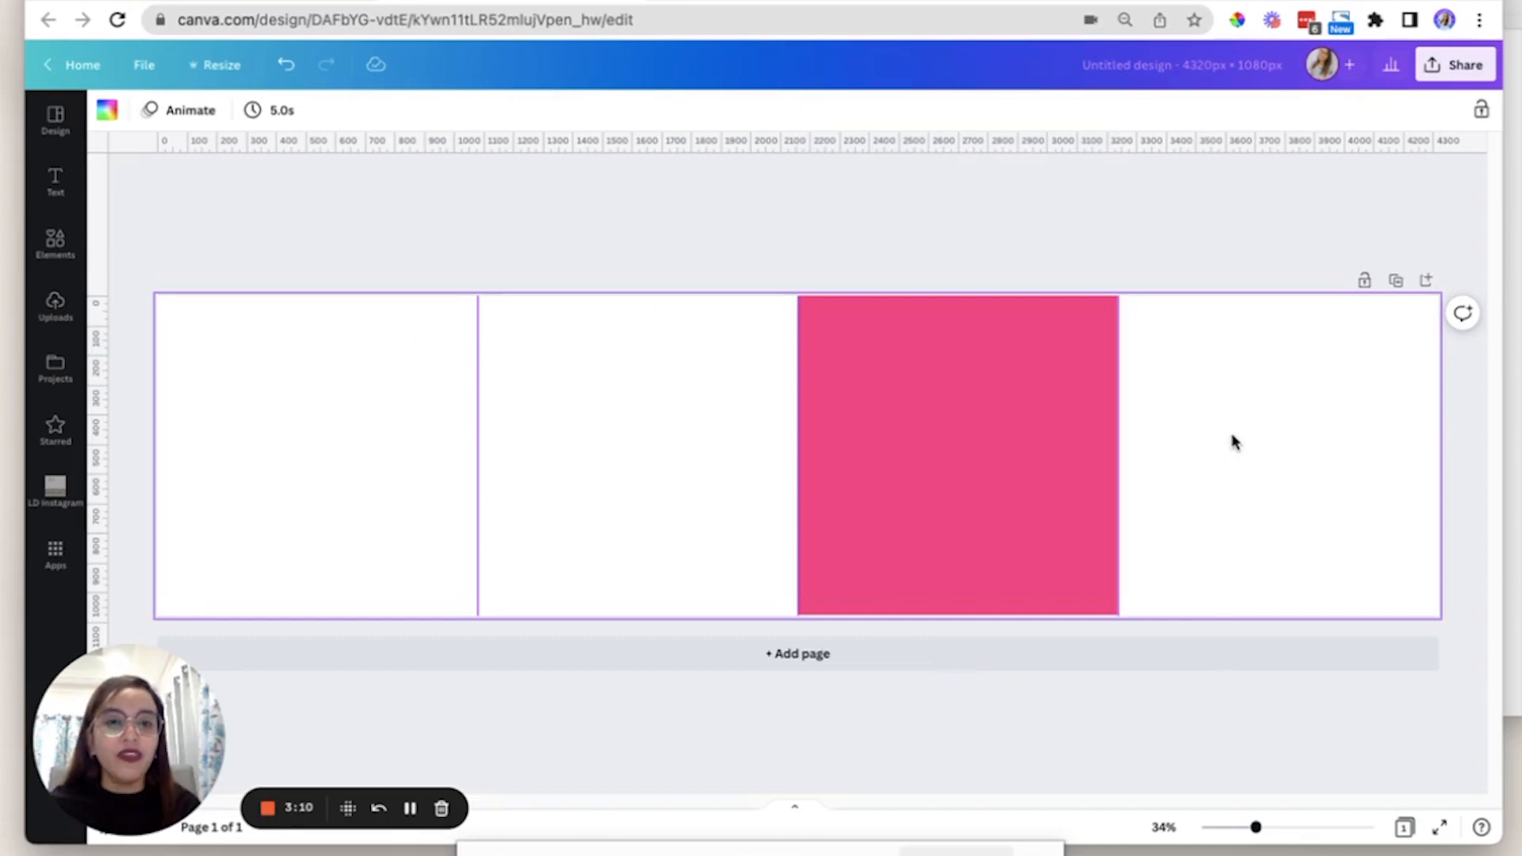
Duplicate the page with its guides and delete the pink square from page 1.
left_click(1396, 283)
scroll(1016, 445, "down", 3)
scroll(1018, 456, "up", 3)
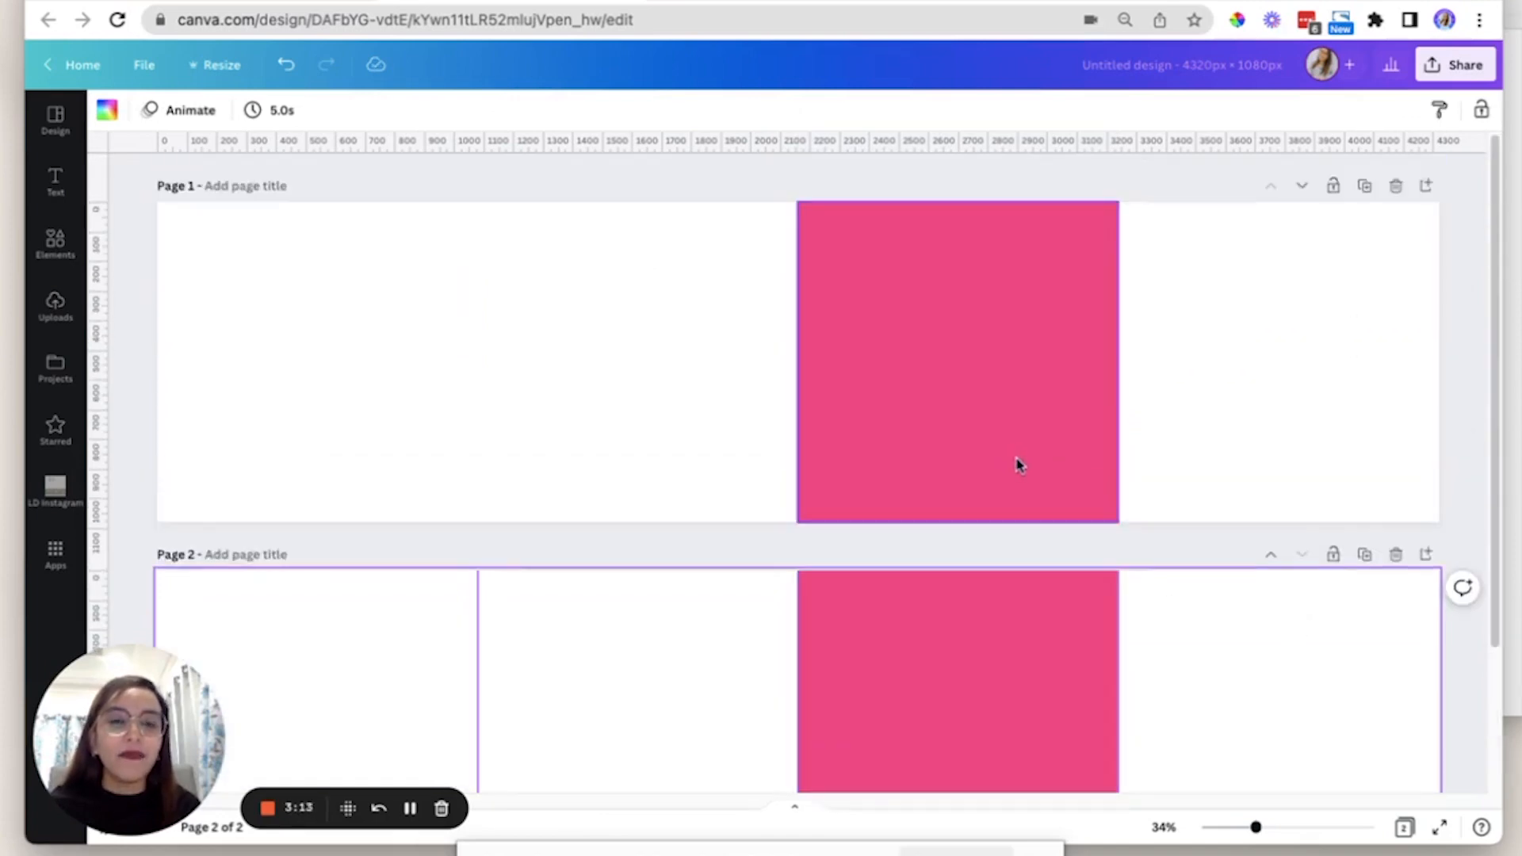
left_click(979, 360)
key("Delete")
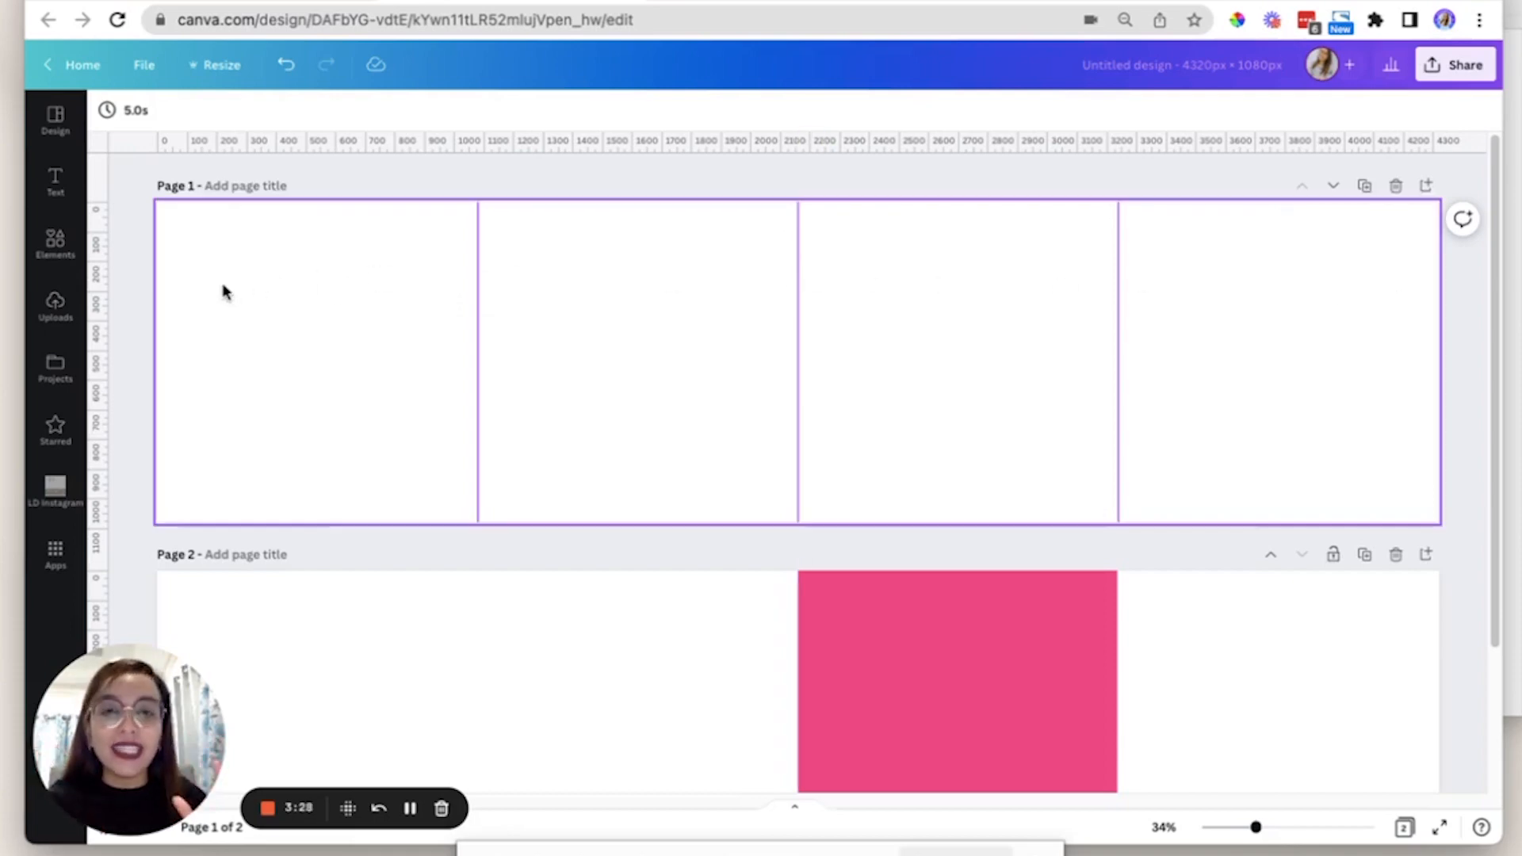
left_click(559, 314)
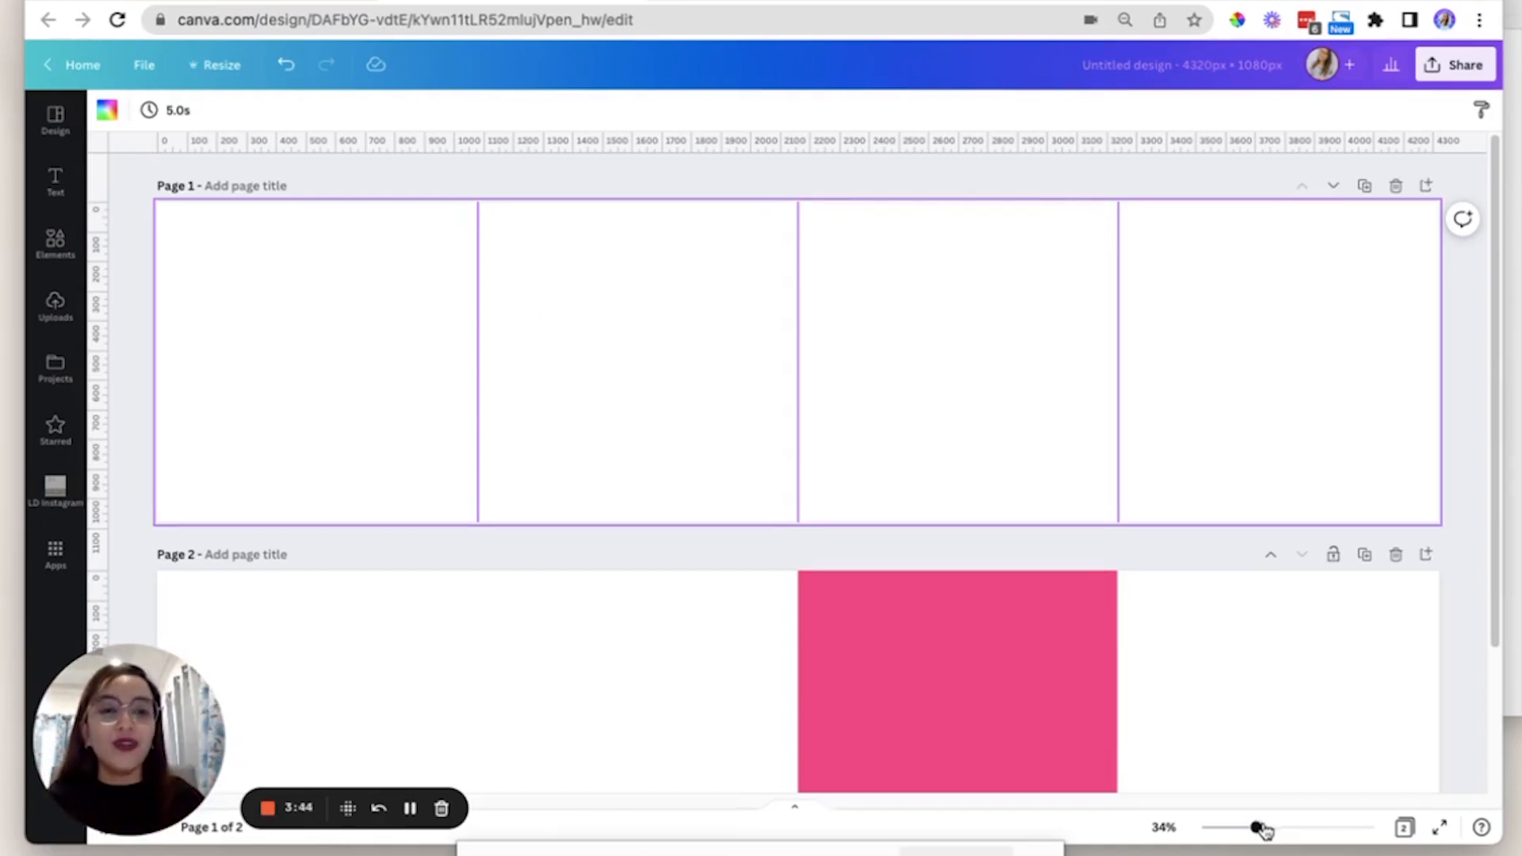
Search the elements library for "self care" and show all matching graphics.
left_click_drag(1258, 827, 1263, 829)
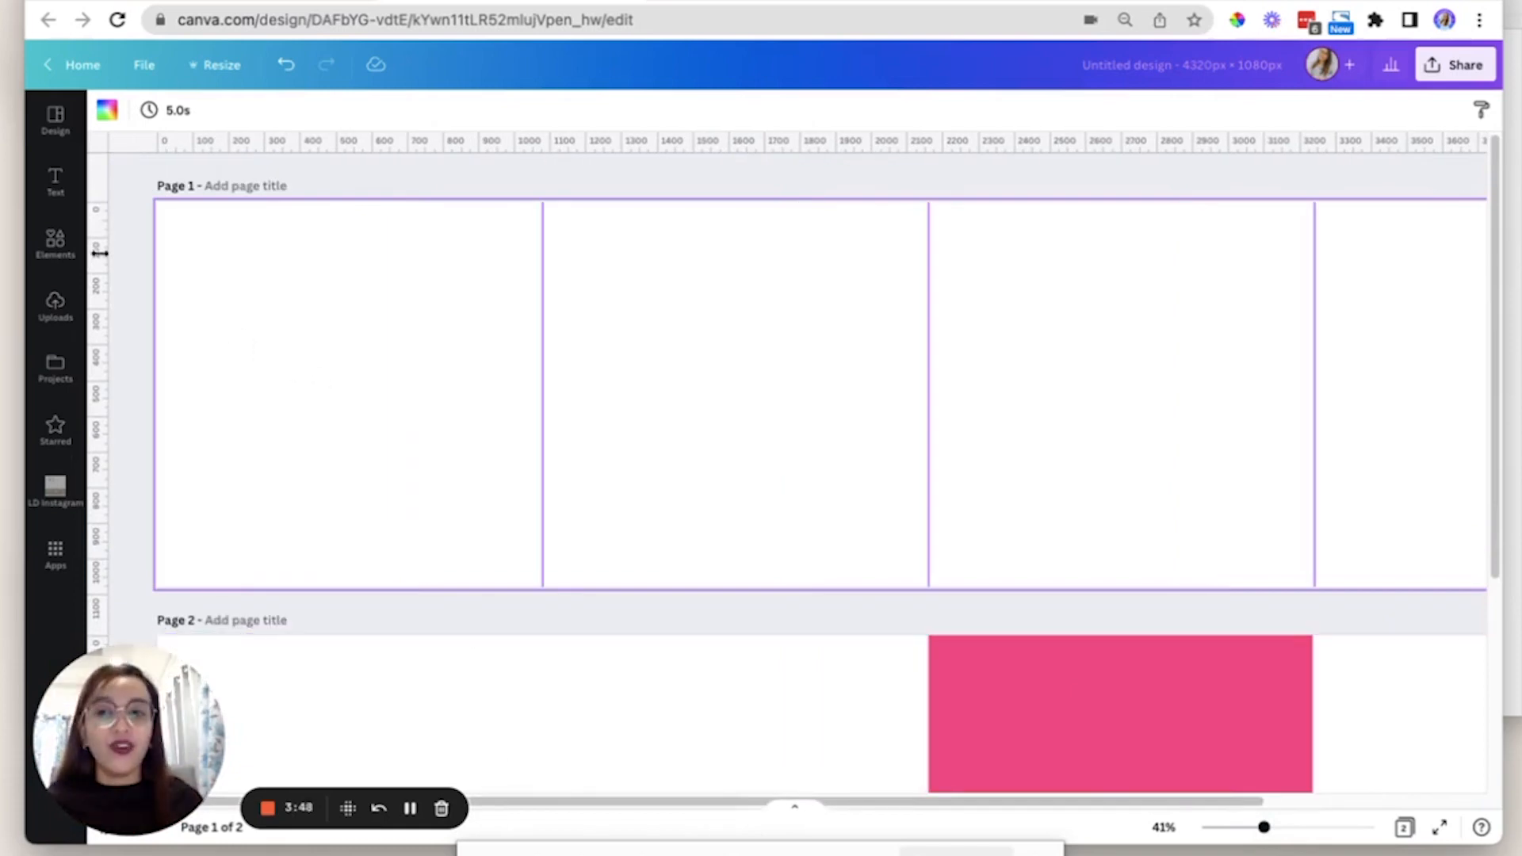
left_click(70, 252)
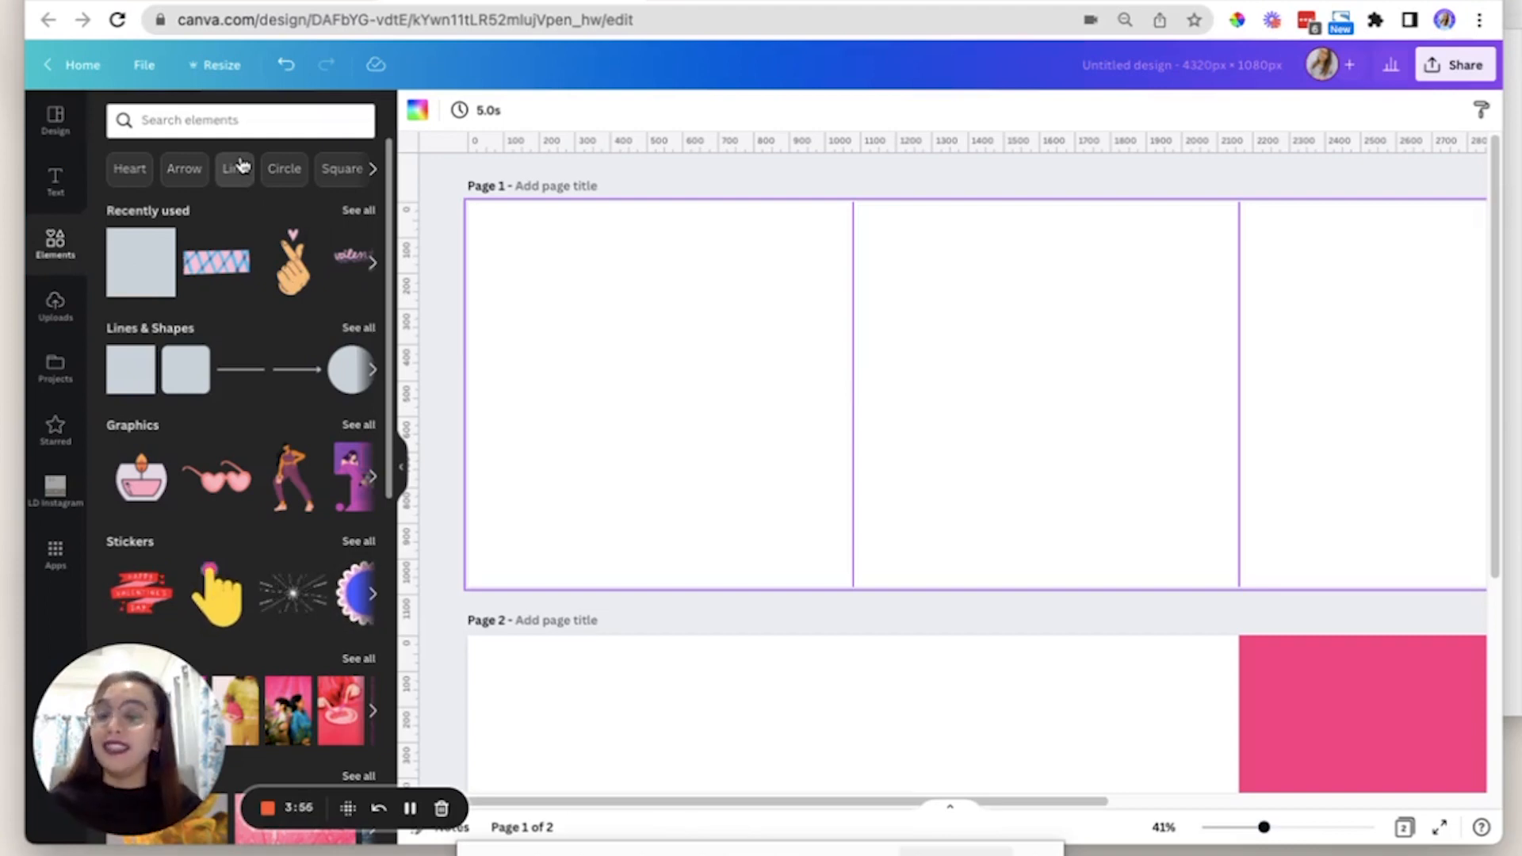
left_click(238, 112)
type("self care")
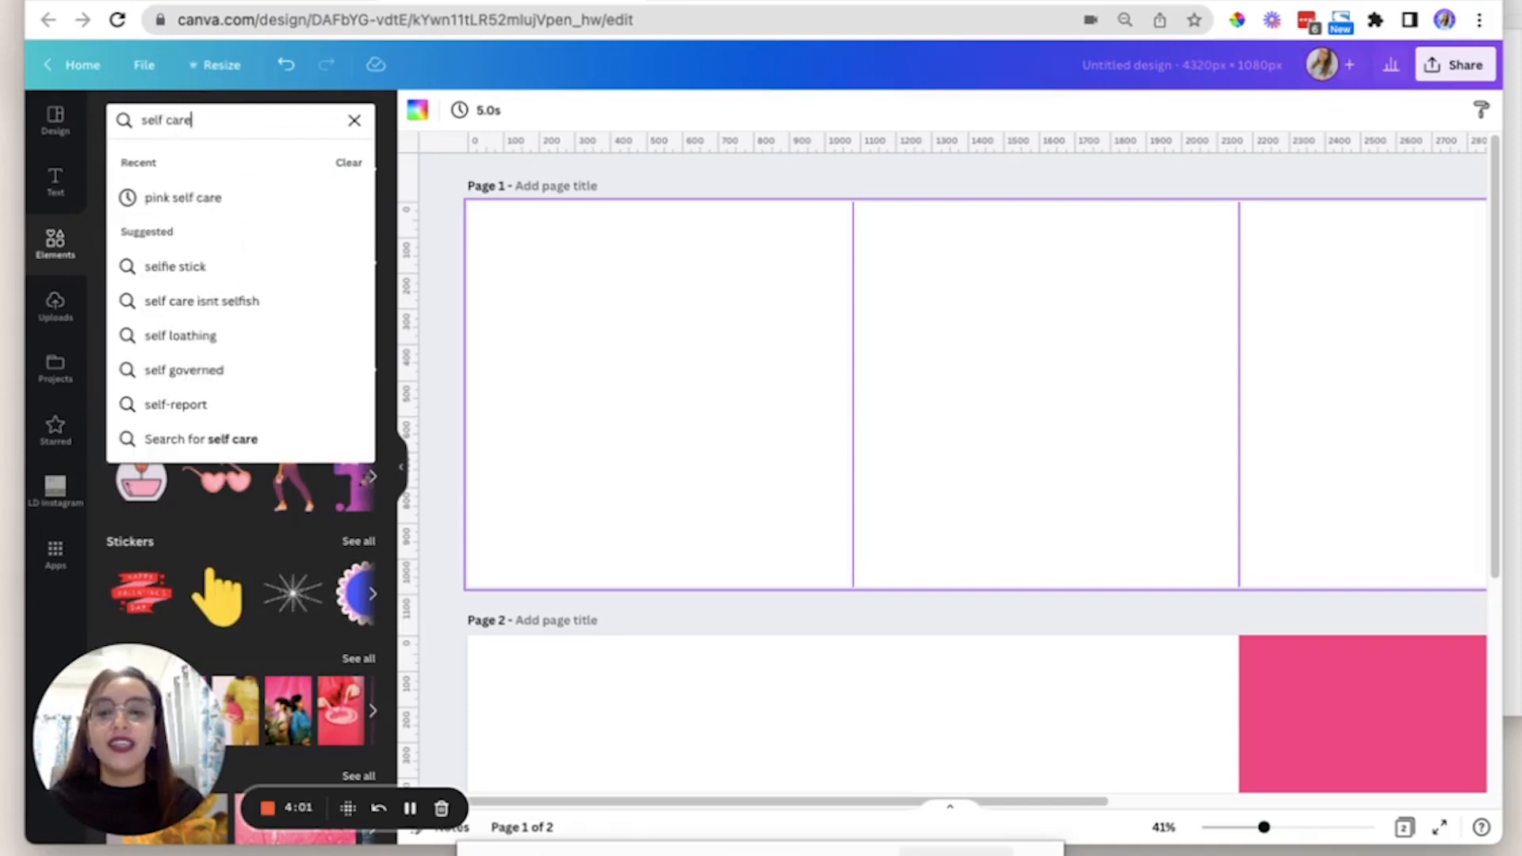
key("Return")
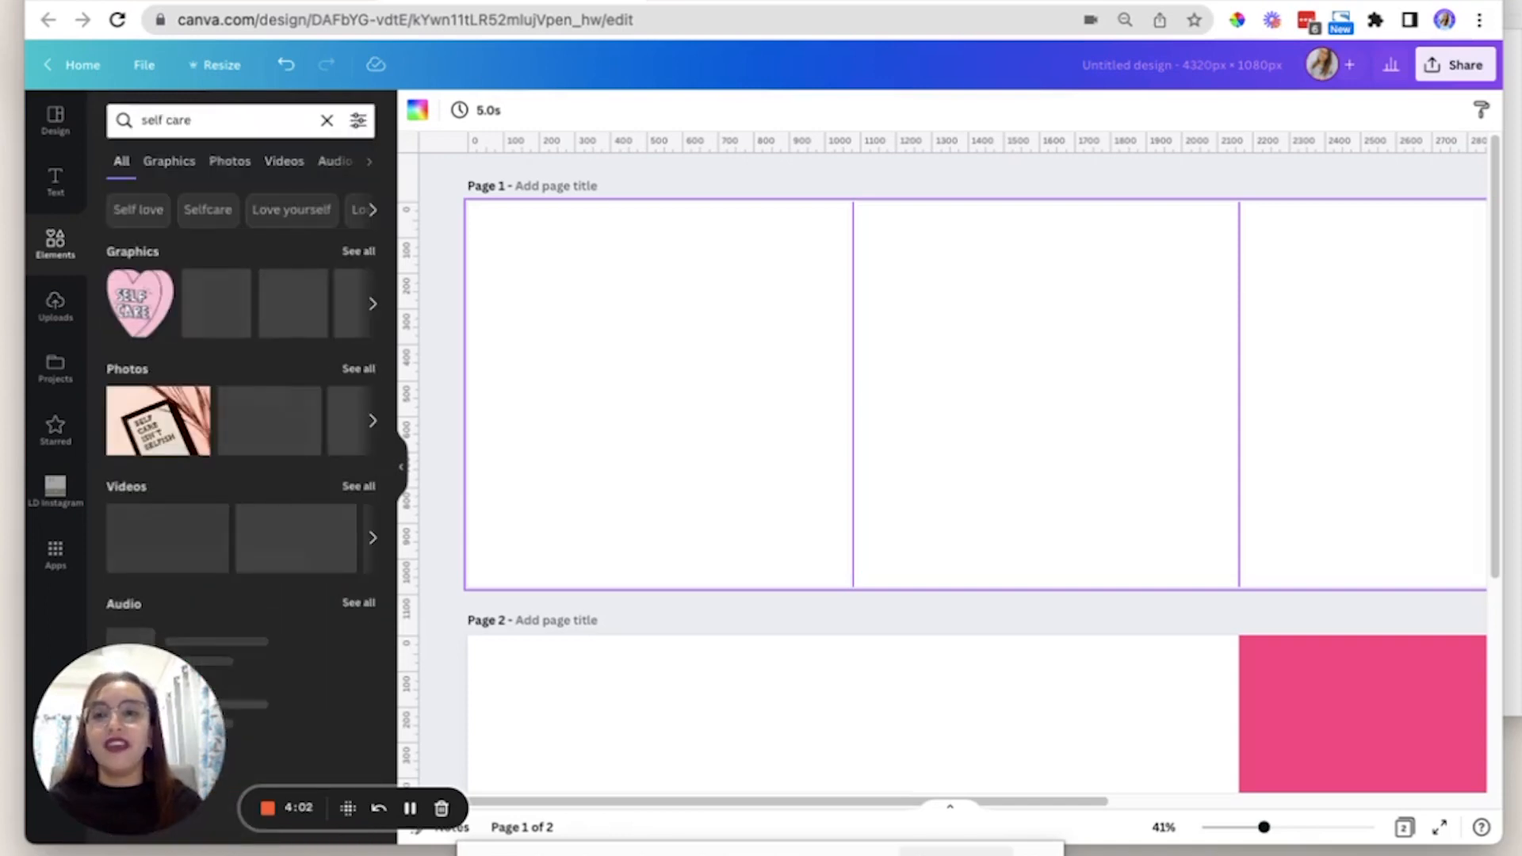
left_click(361, 253)
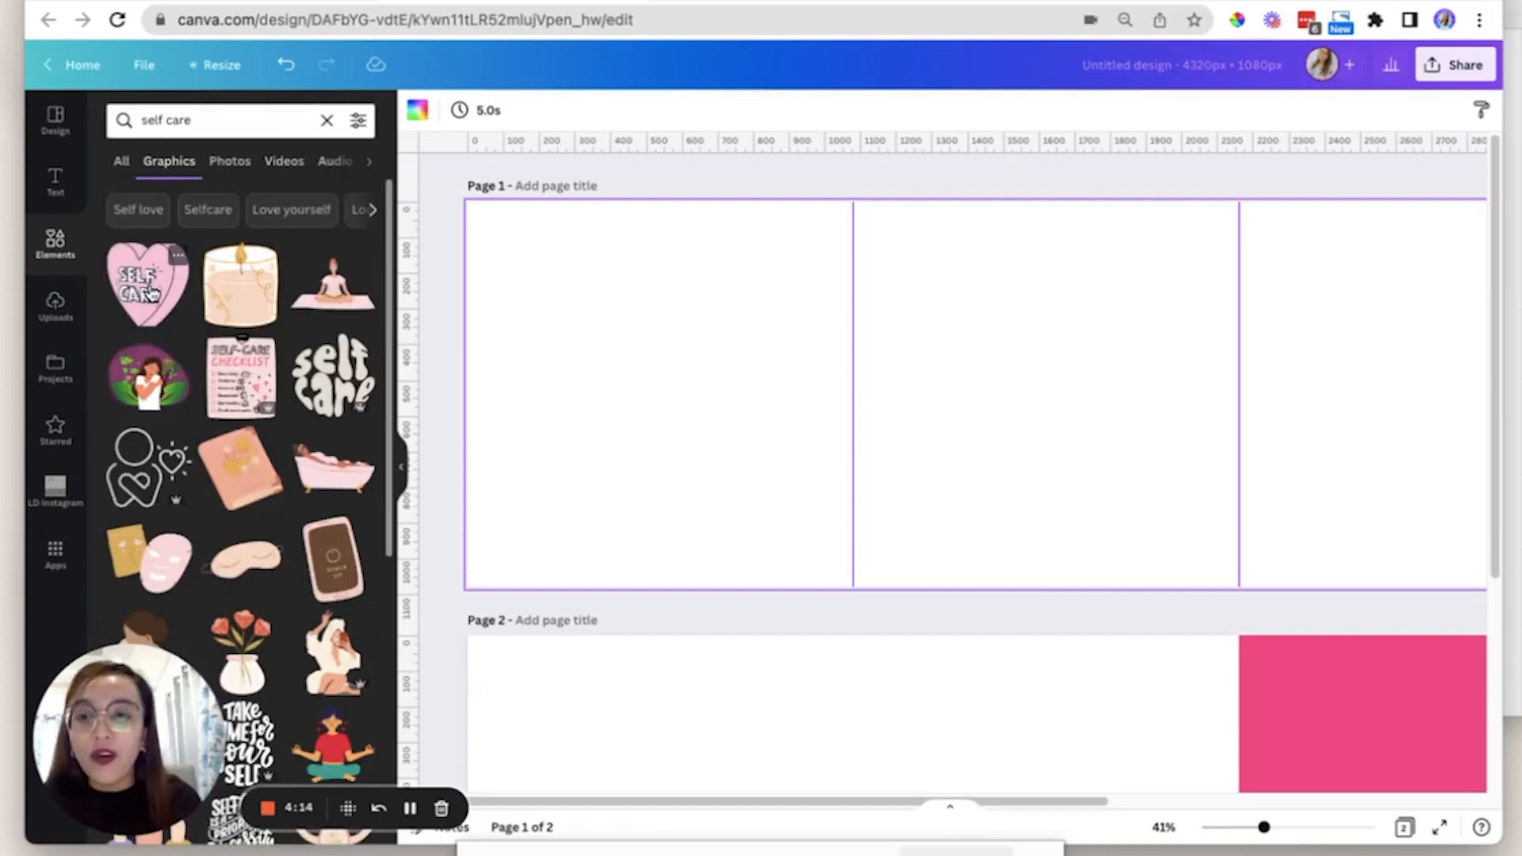
View all graphics in the Self Care heart sticker's collection and add that pink heart sticker to page 1.
left_click(179, 259)
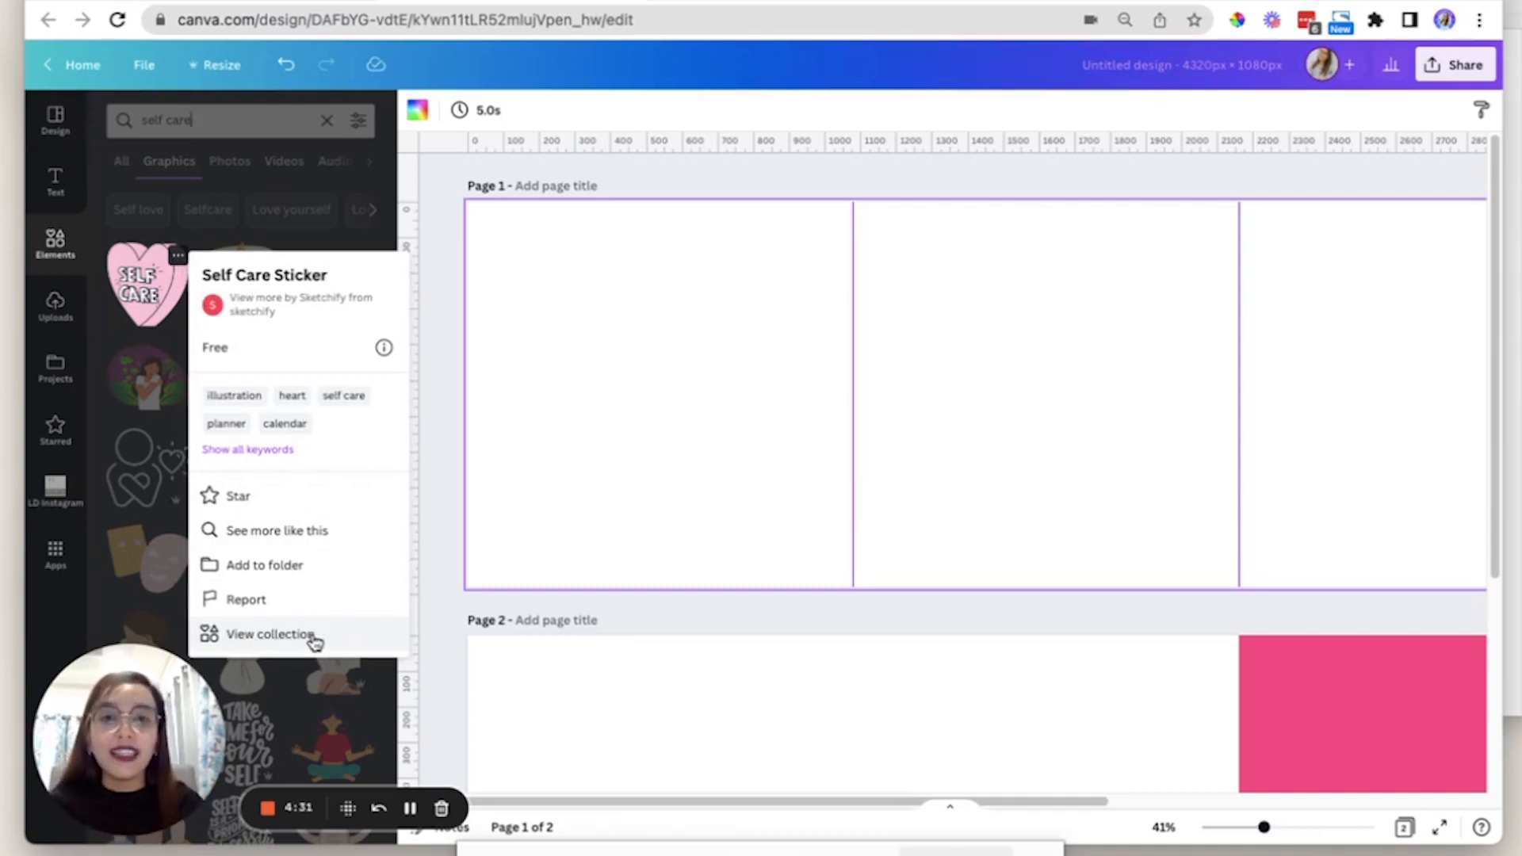
left_click(269, 635)
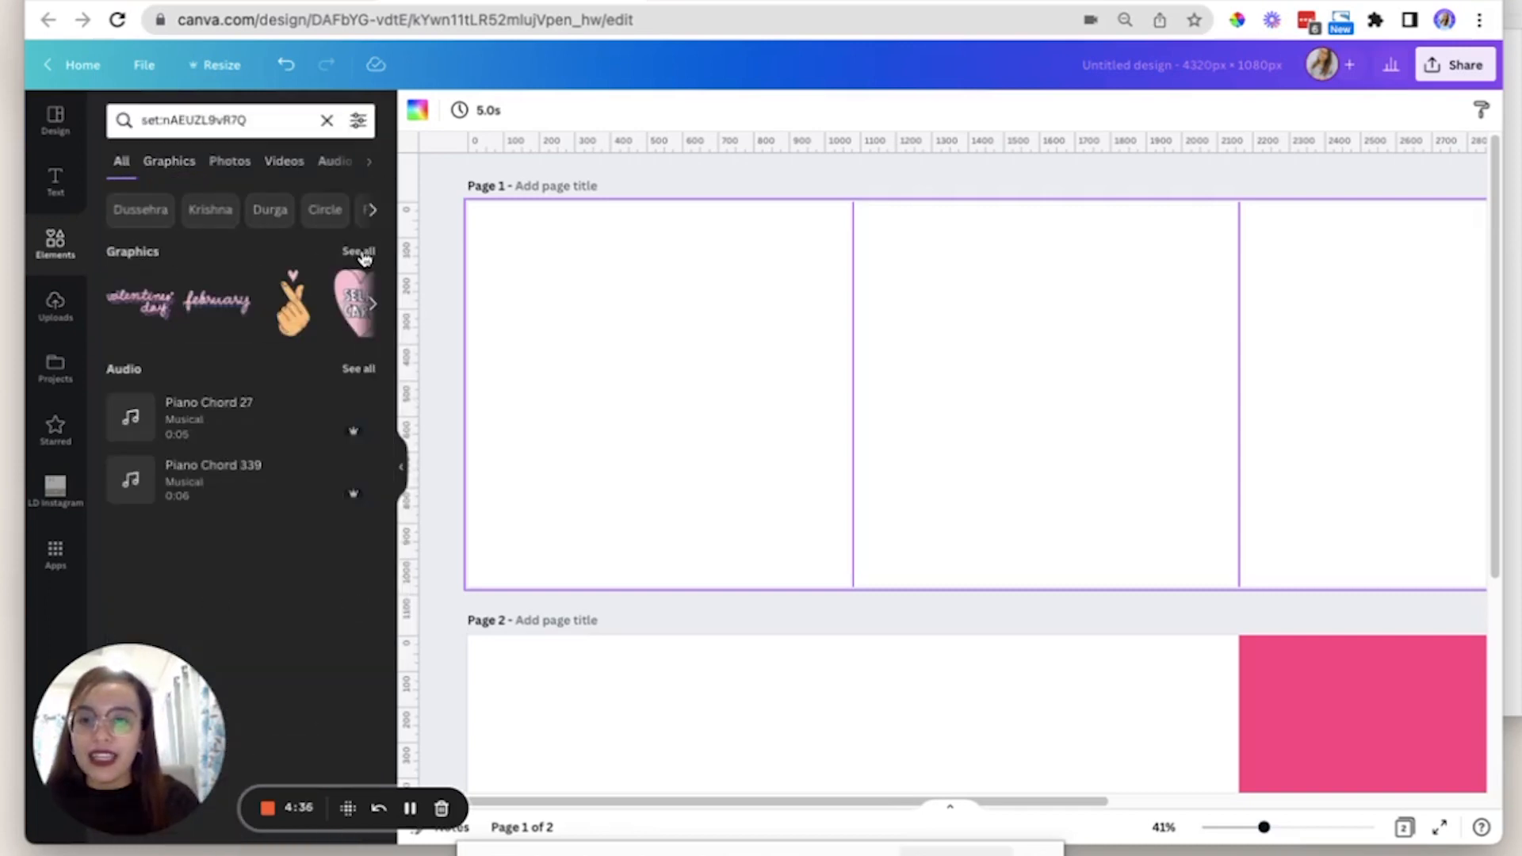
left_click(363, 252)
left_click_drag(200, 737, 495, 657)
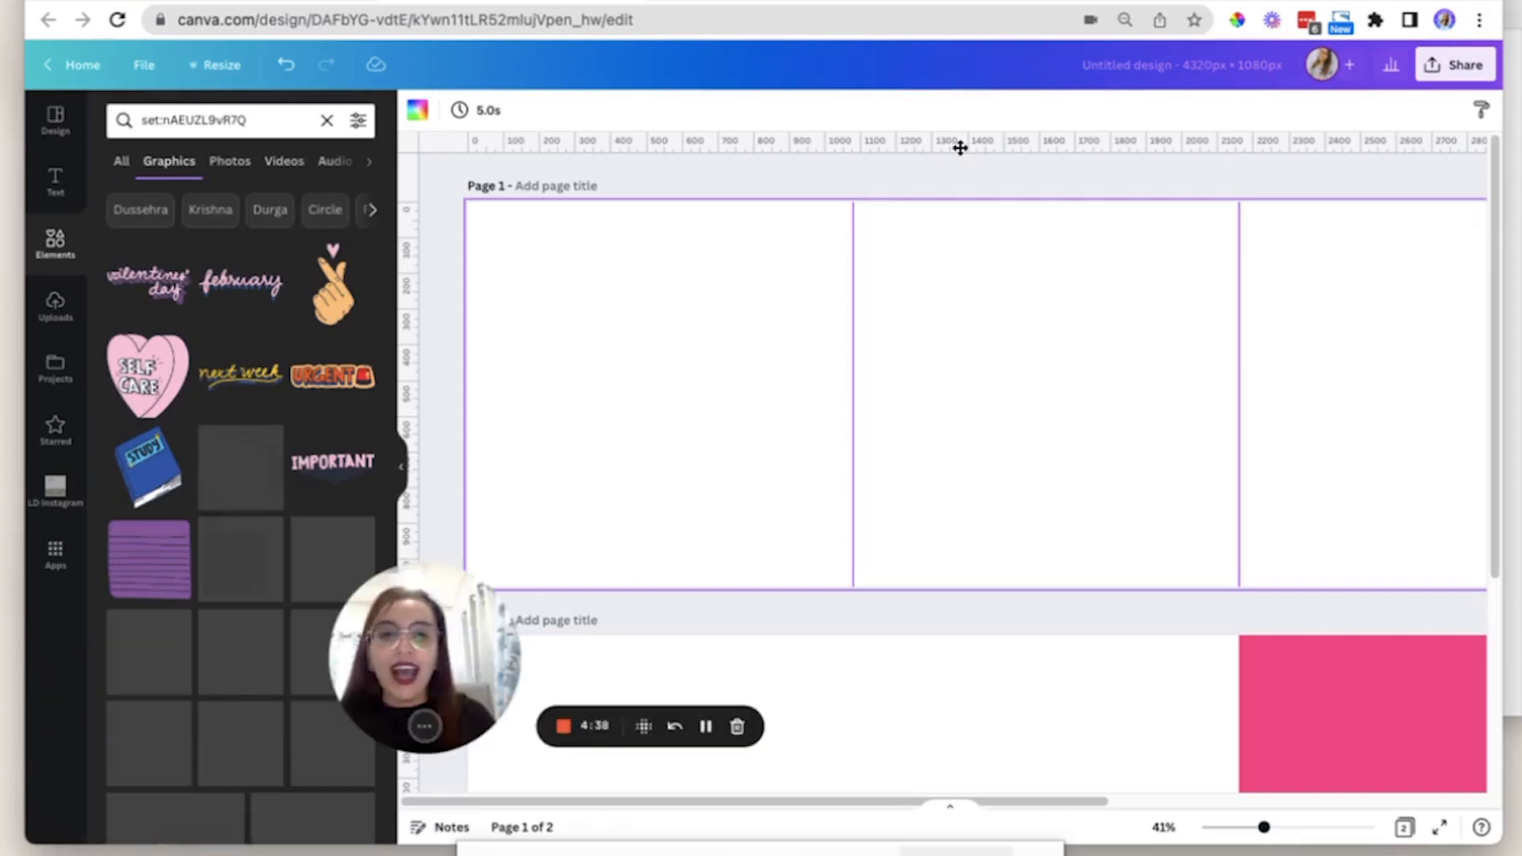
left_click_drag(960, 148, 1106, 702)
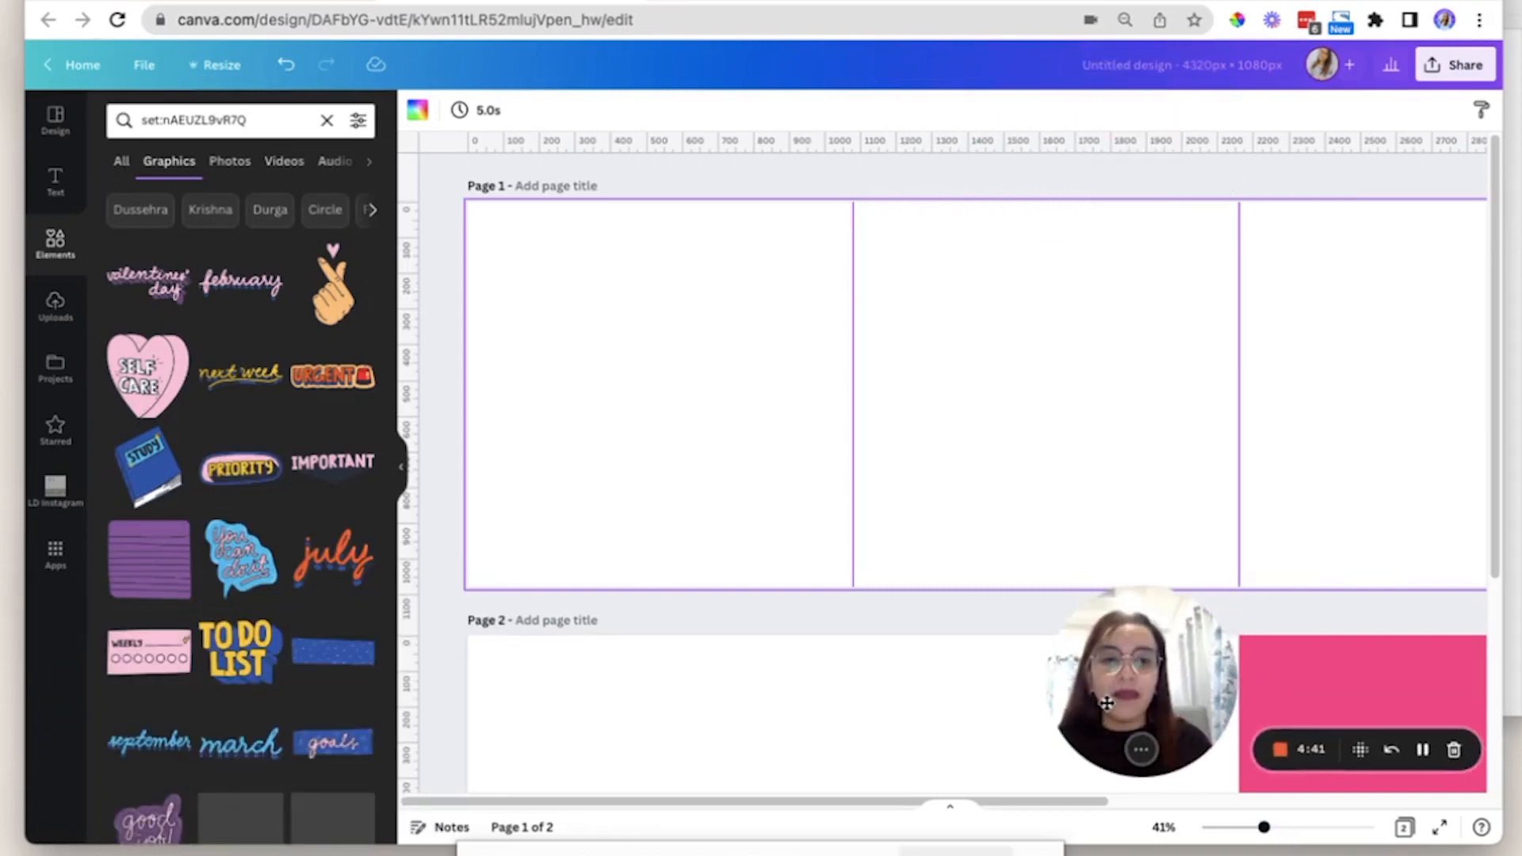
left_click(143, 365)
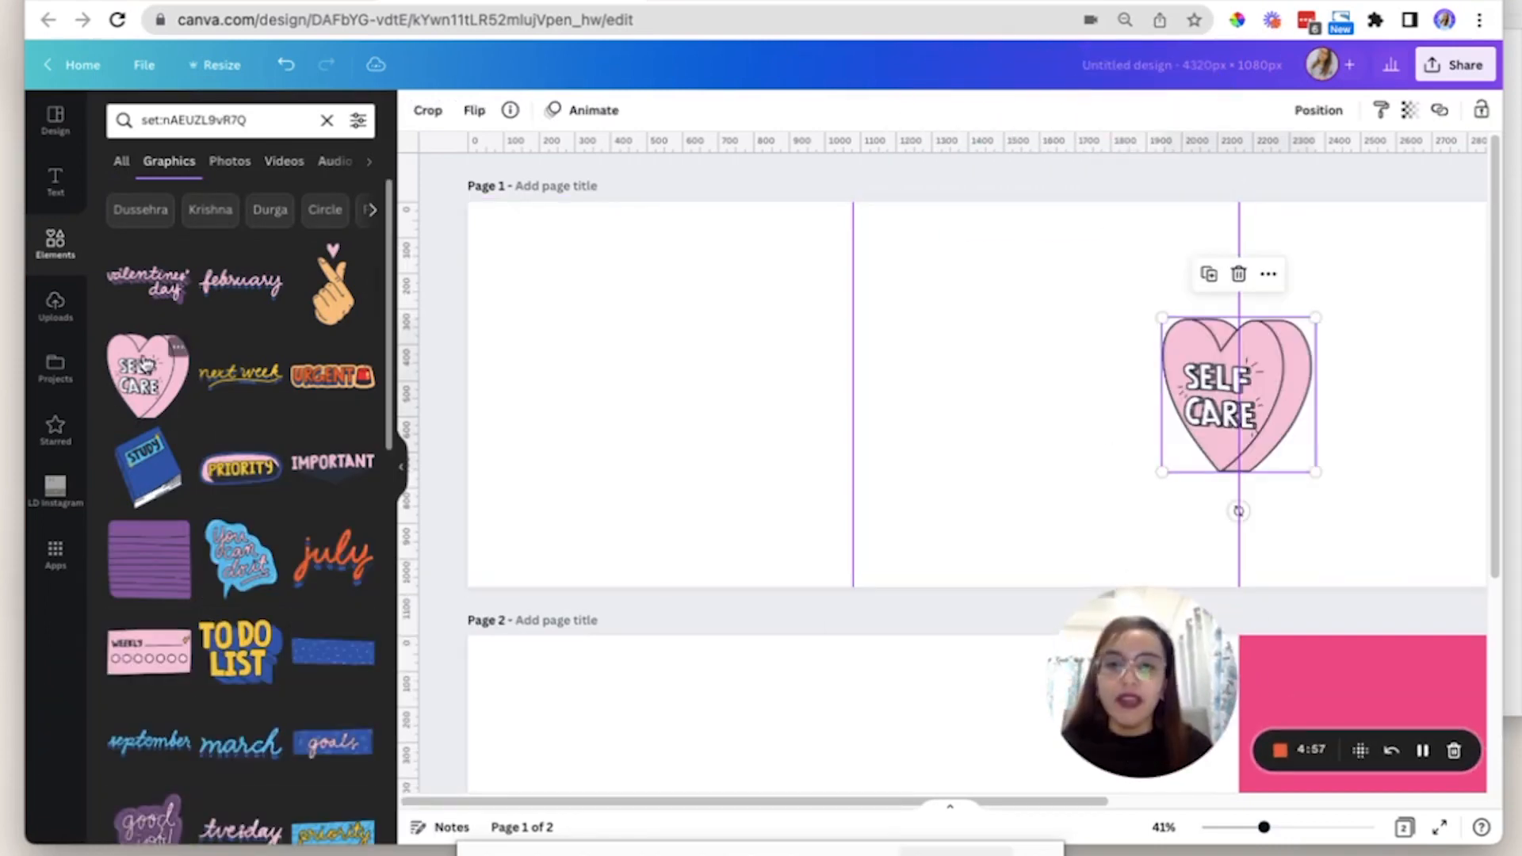
left_click(651, 422)
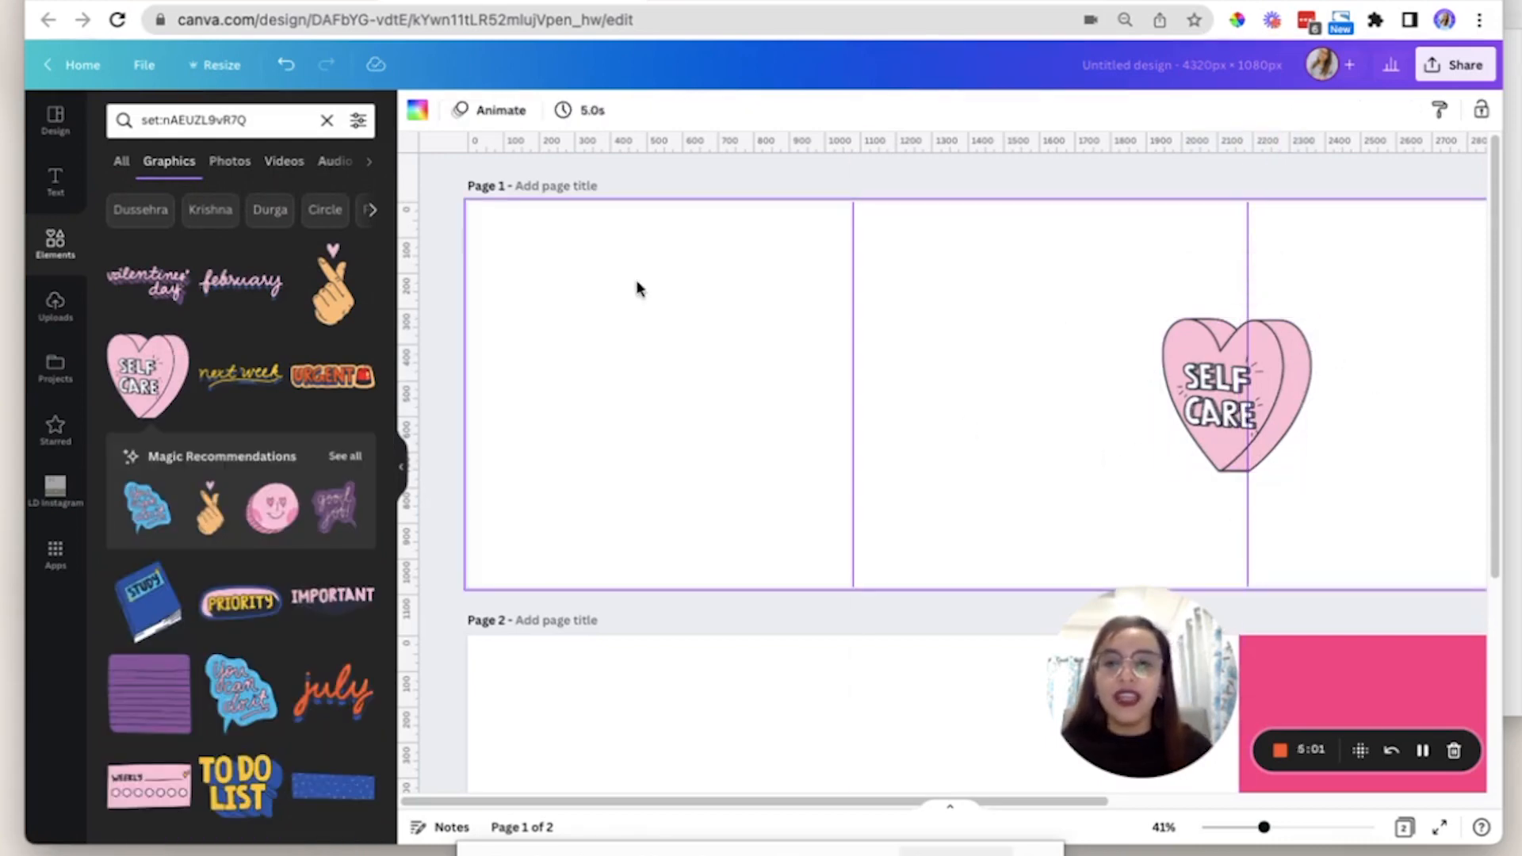
Add a text box in the first slide of page 1 reading "Self-care for busy moms".
left_click(65, 179)
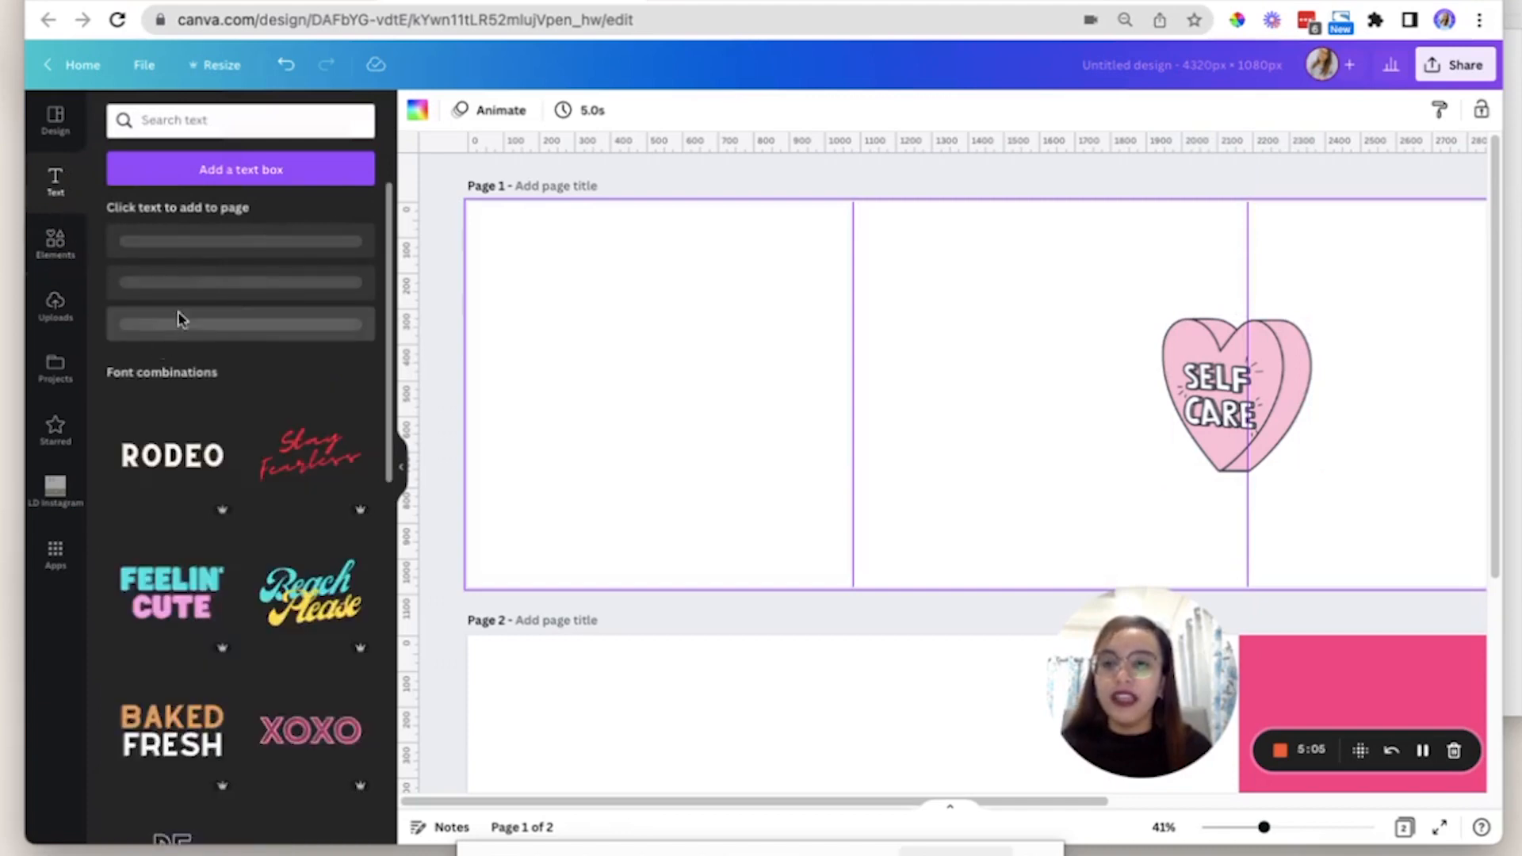
left_click(237, 168)
left_click_drag(992, 438, 621, 349)
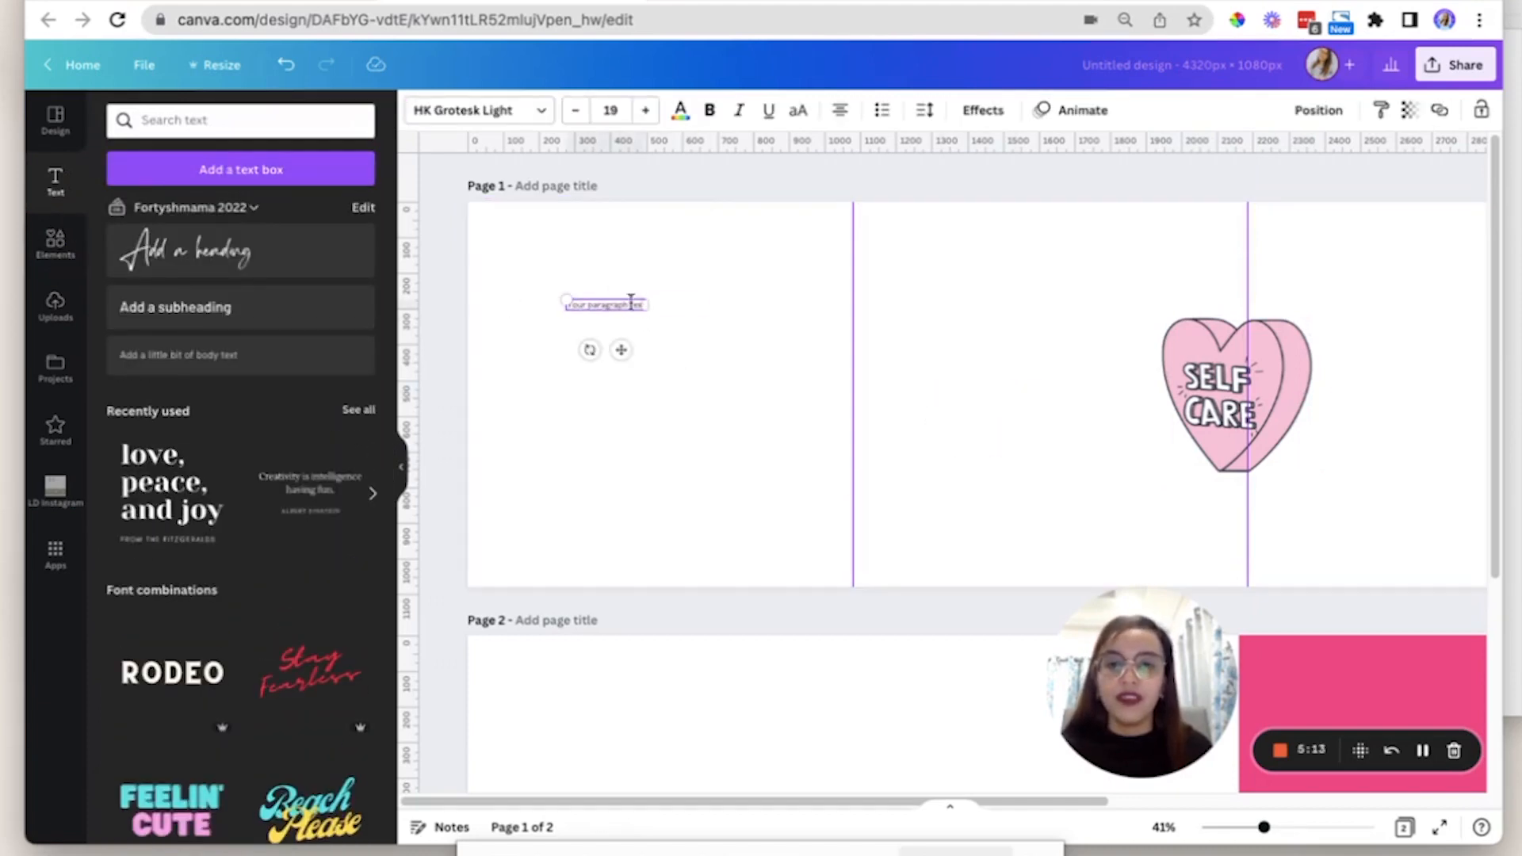
left_click(631, 303)
type("d")
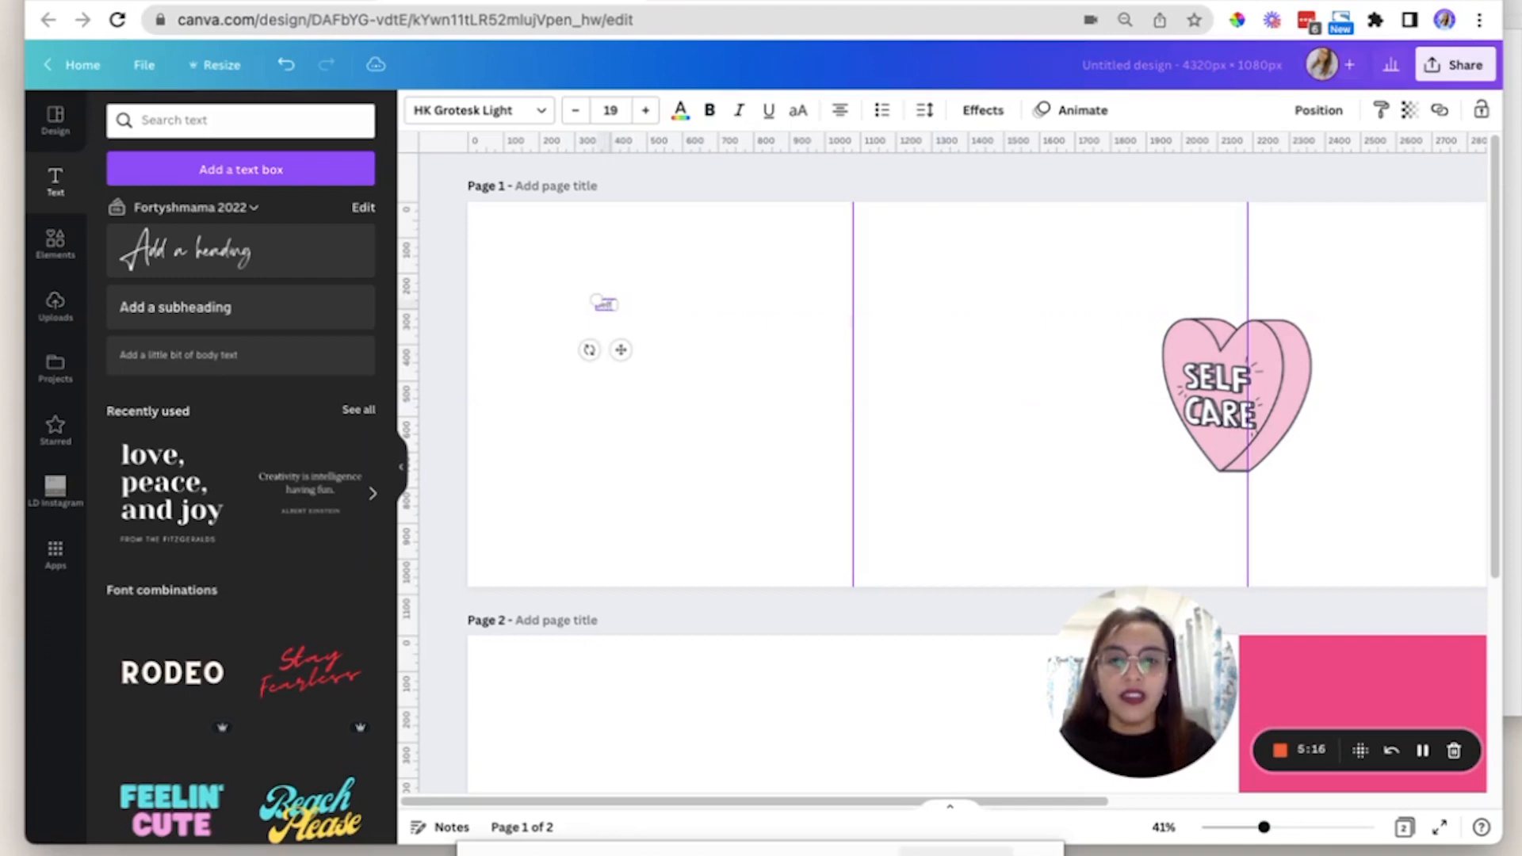
type("elf-care for busy mot")
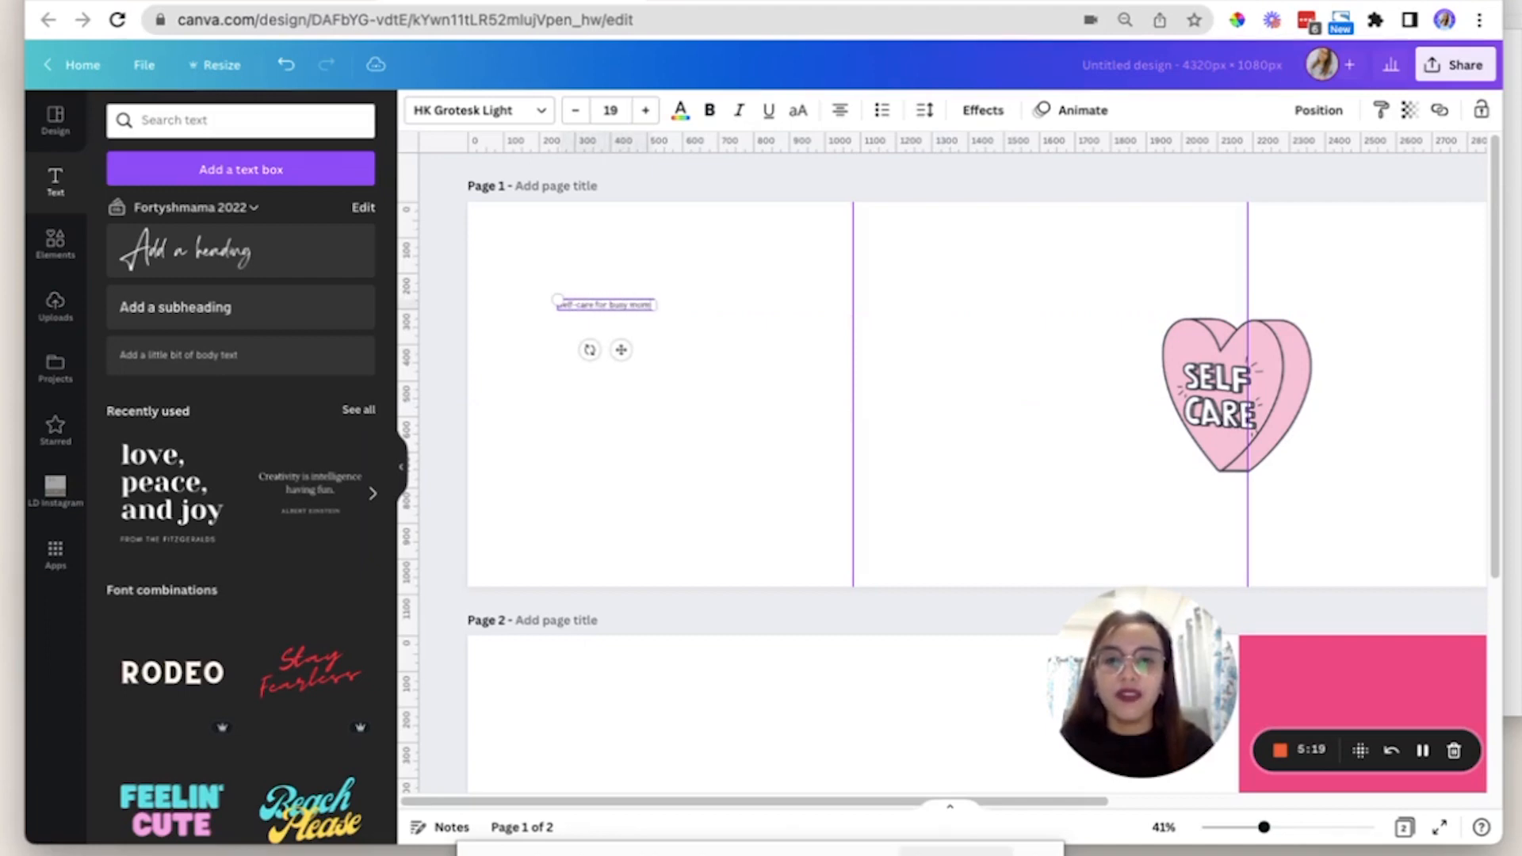
Enlarge the "Self-care for busy moms" text to font size 150 and shift it within the first slide.
left_click(609, 110)
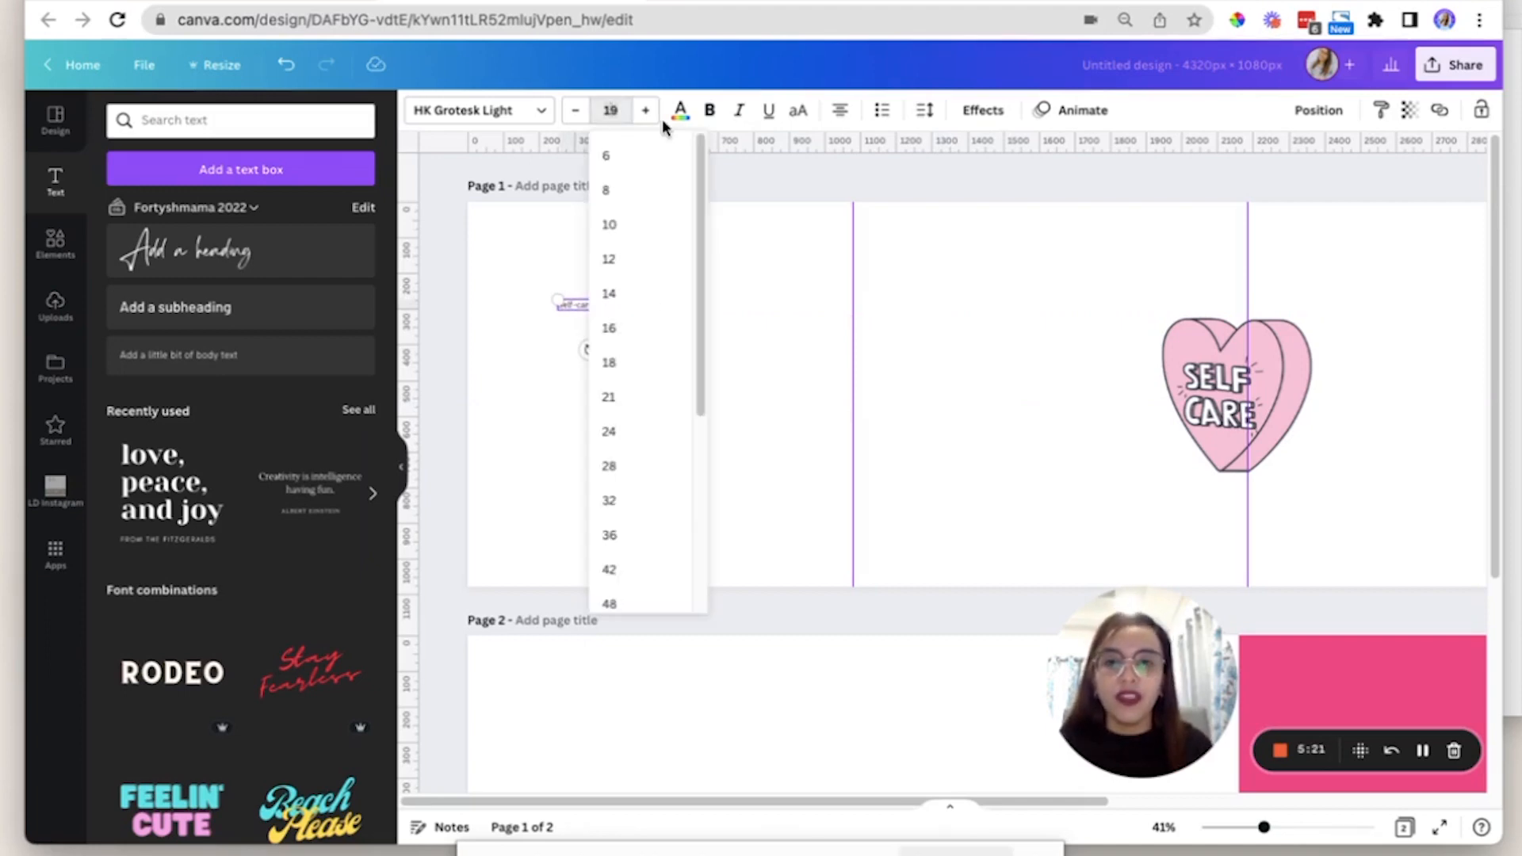
key("Return")
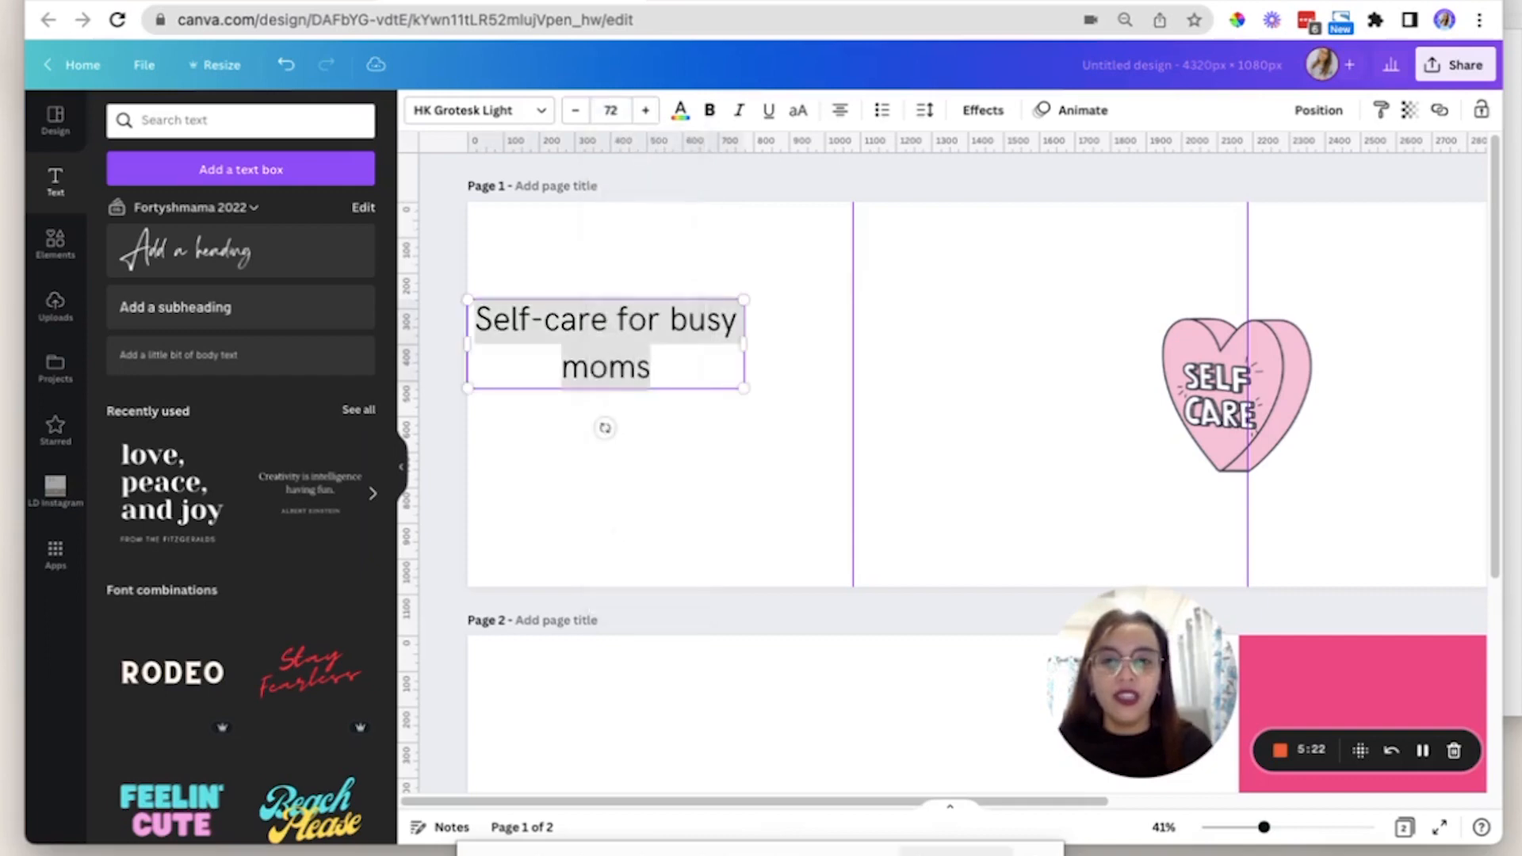
left_click(717, 474)
left_click_drag(645, 367, 692, 373)
left_click(610, 110)
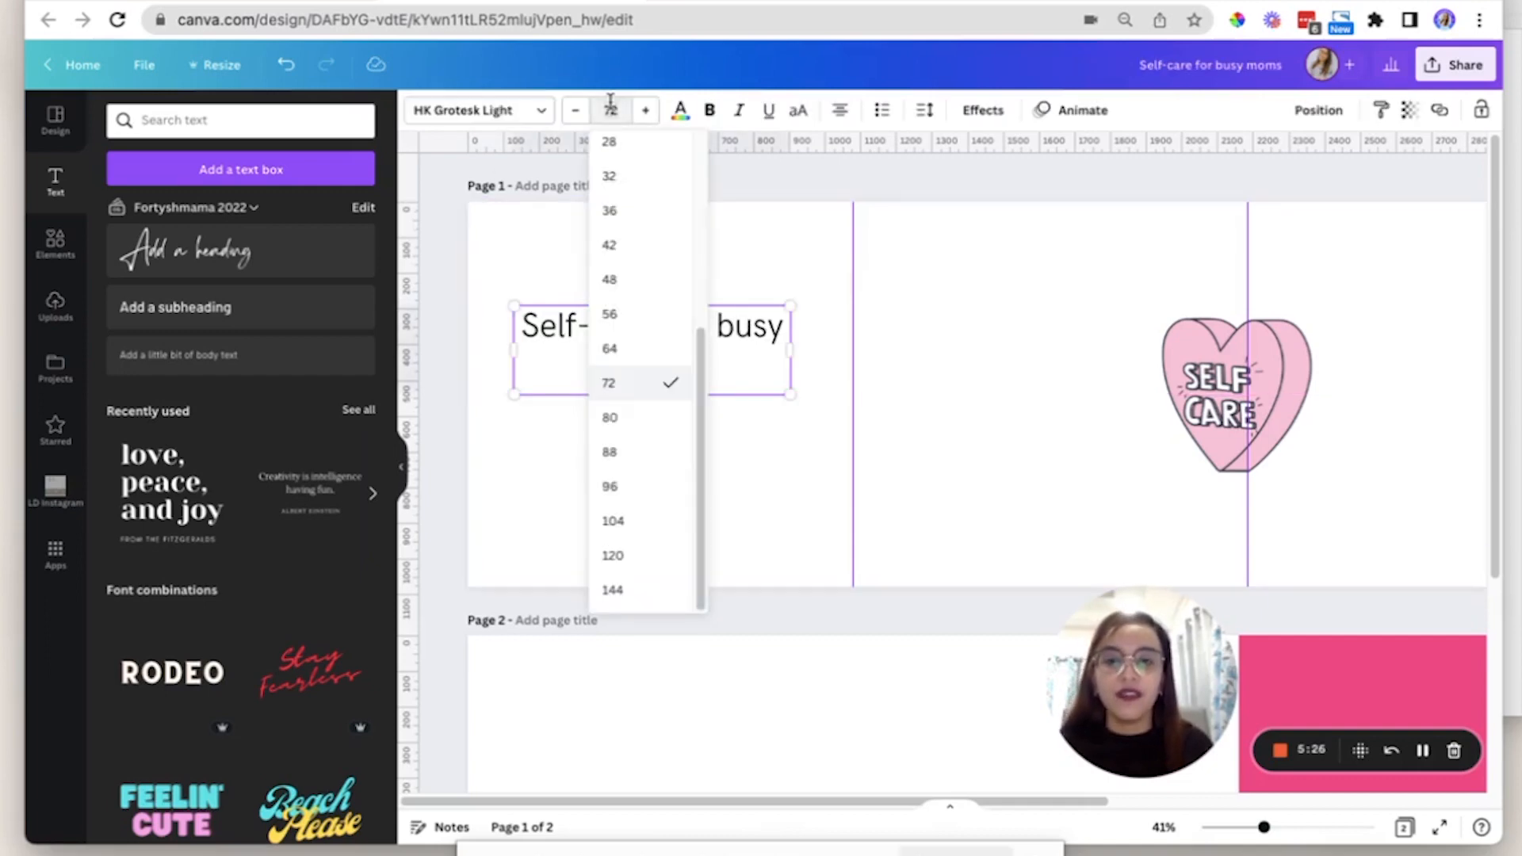
key("Return")
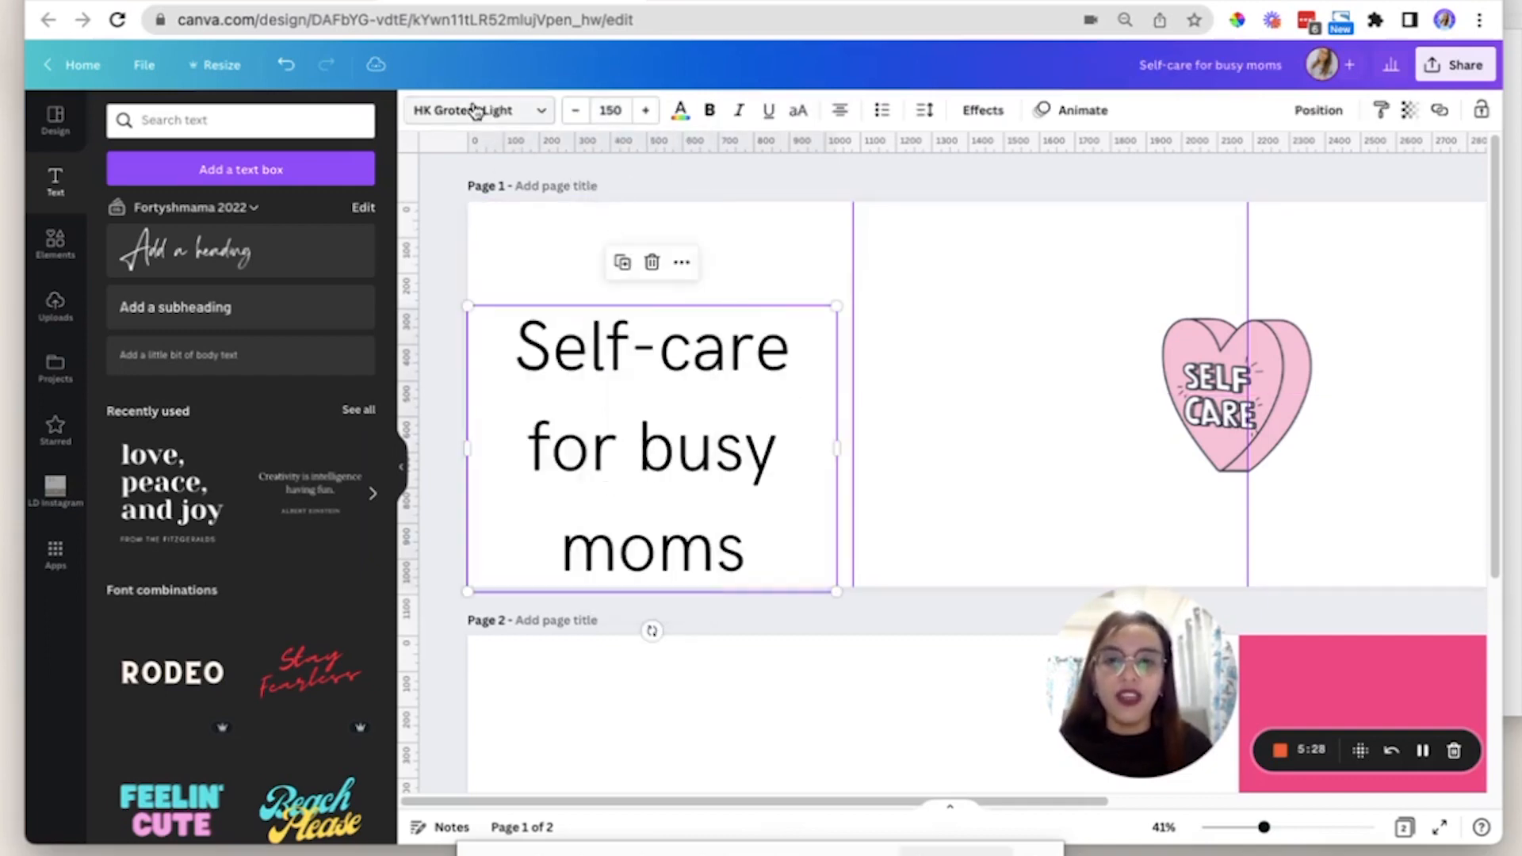
Find handwriting fonts and apply Cup Cakes to the "Self-care for busy moms" text.
left_click(500, 110)
left_click(195, 117)
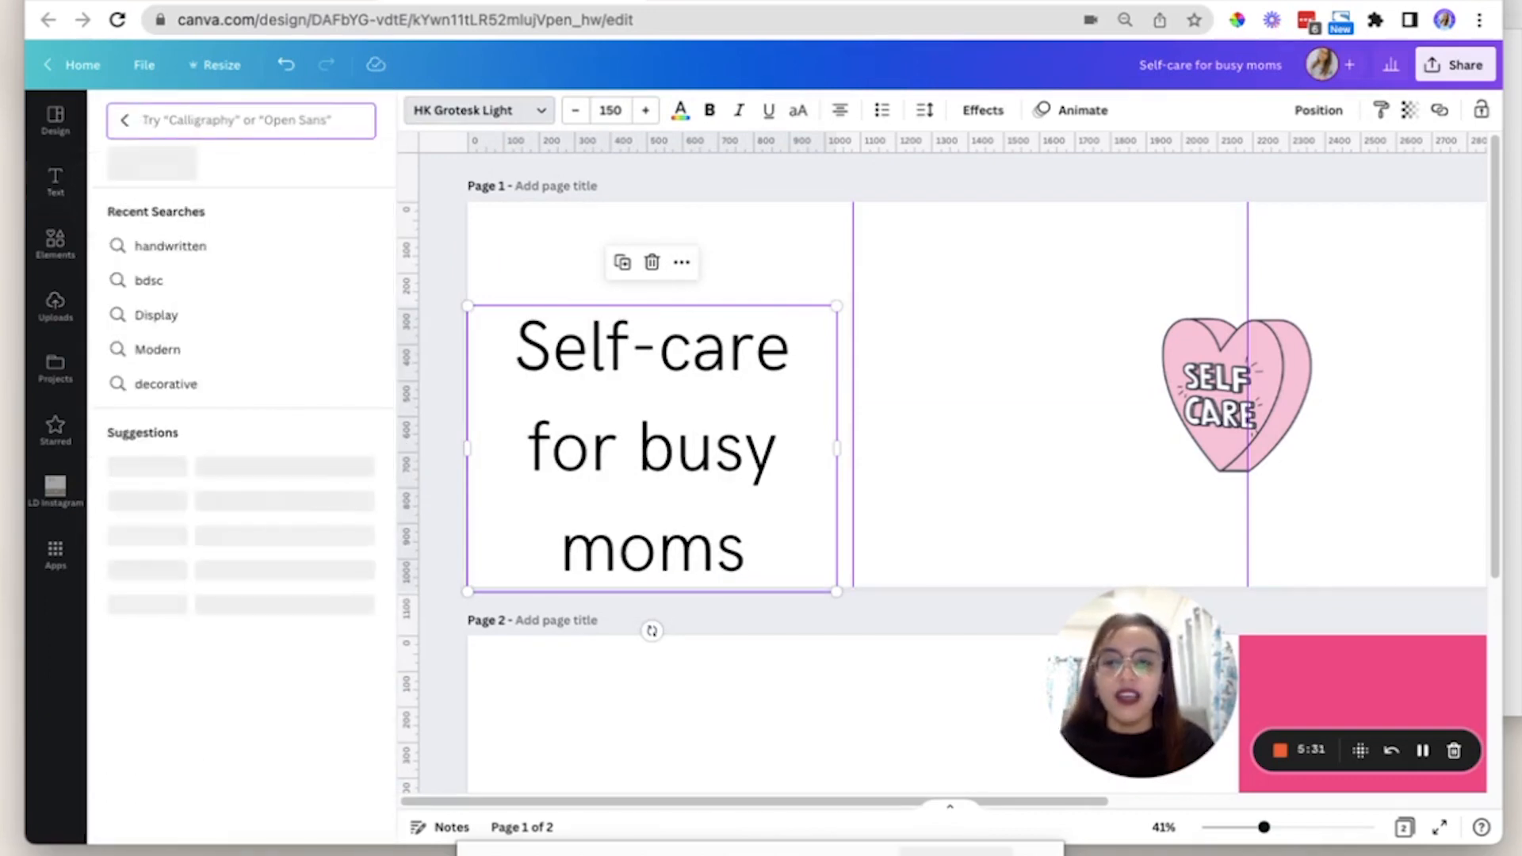
type("handwri")
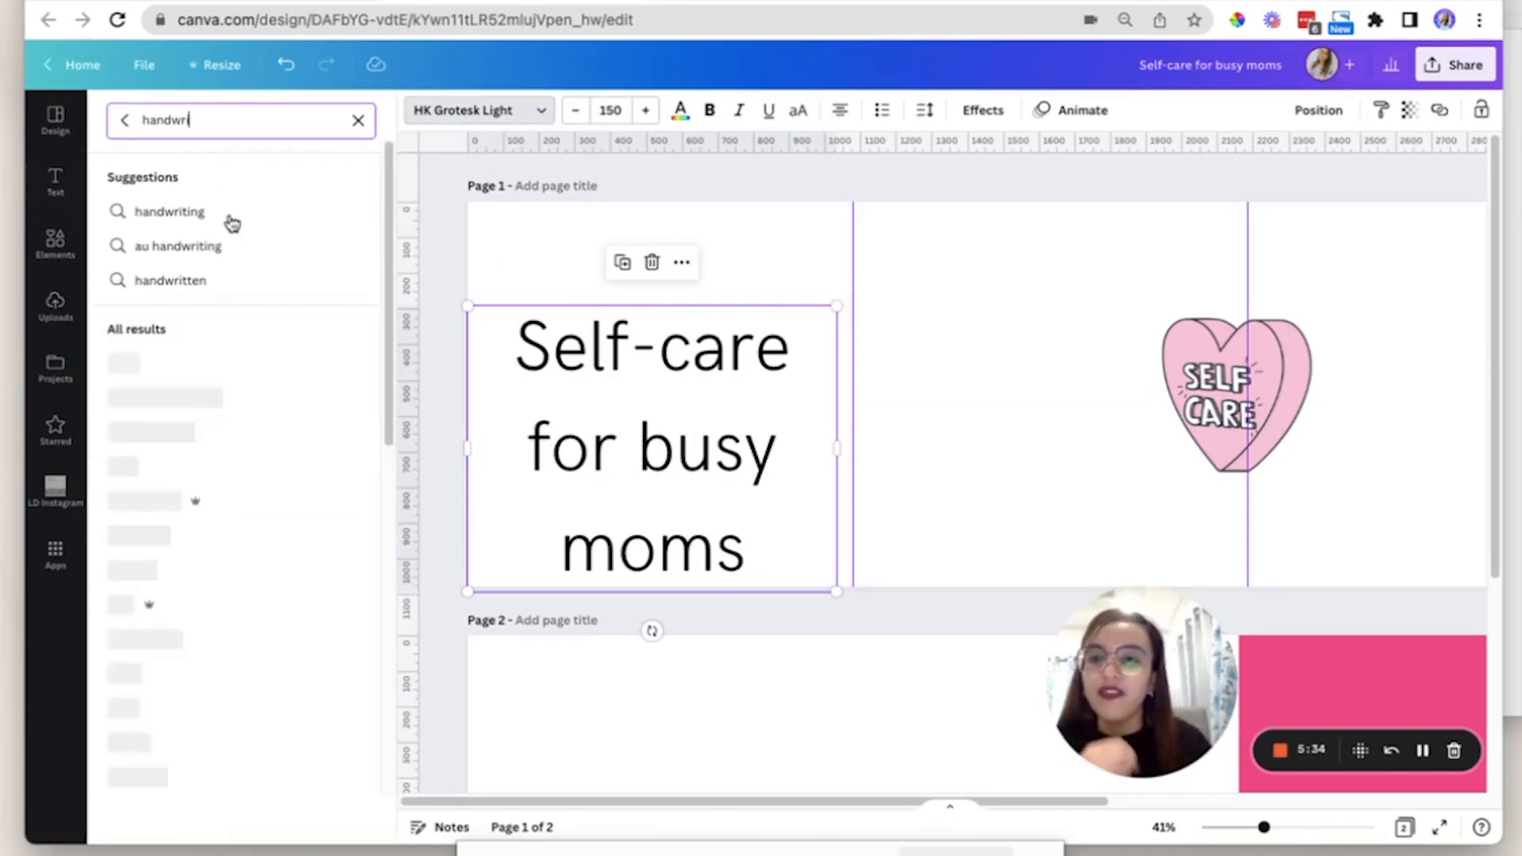
left_click(230, 212)
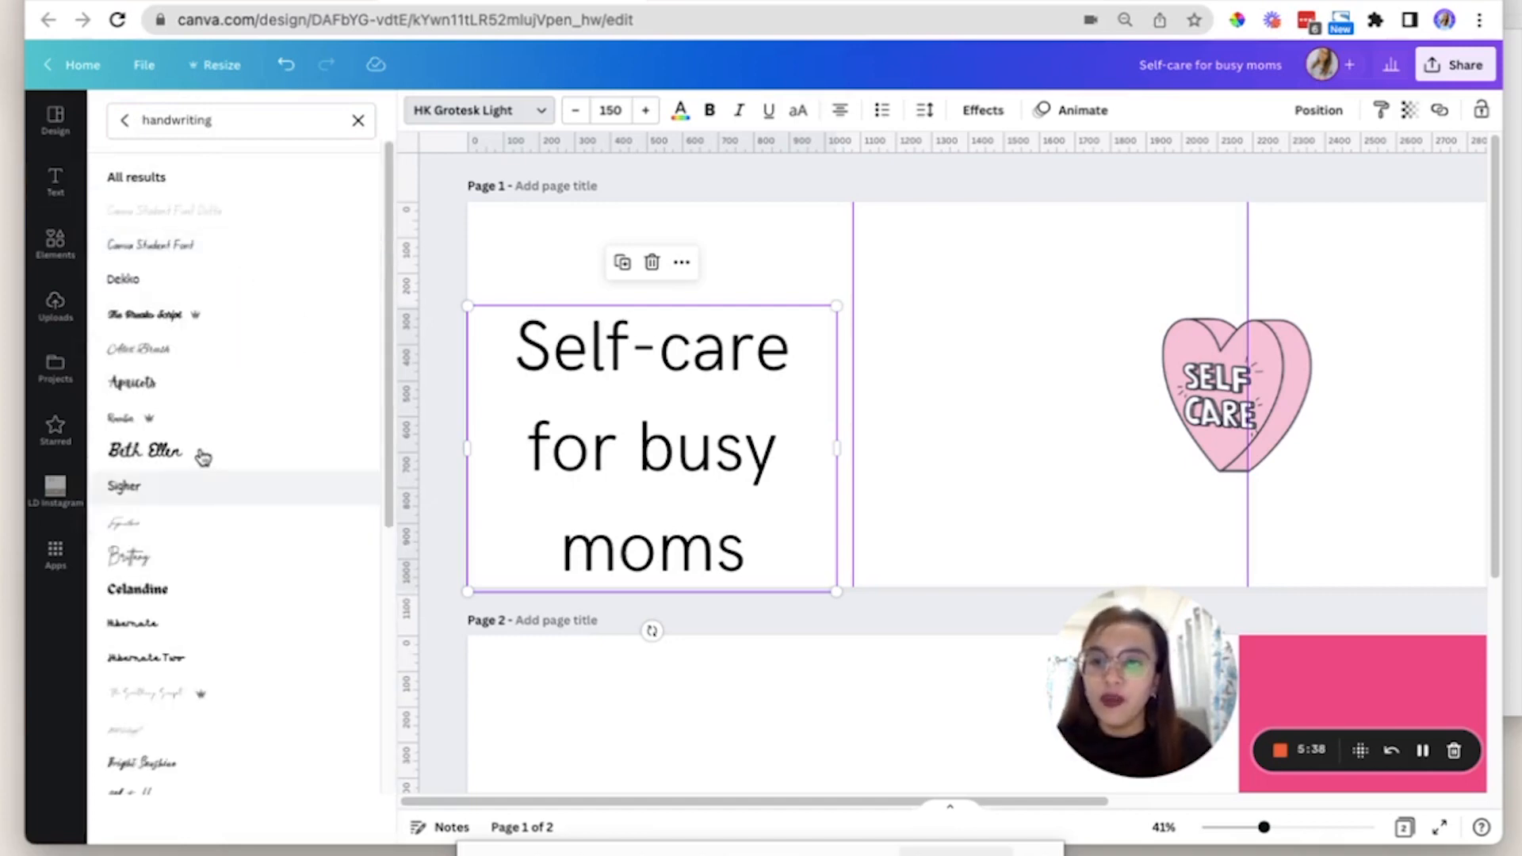
scroll(211, 534, "down", 1)
scroll(220, 544, "down", 1)
left_click(211, 507)
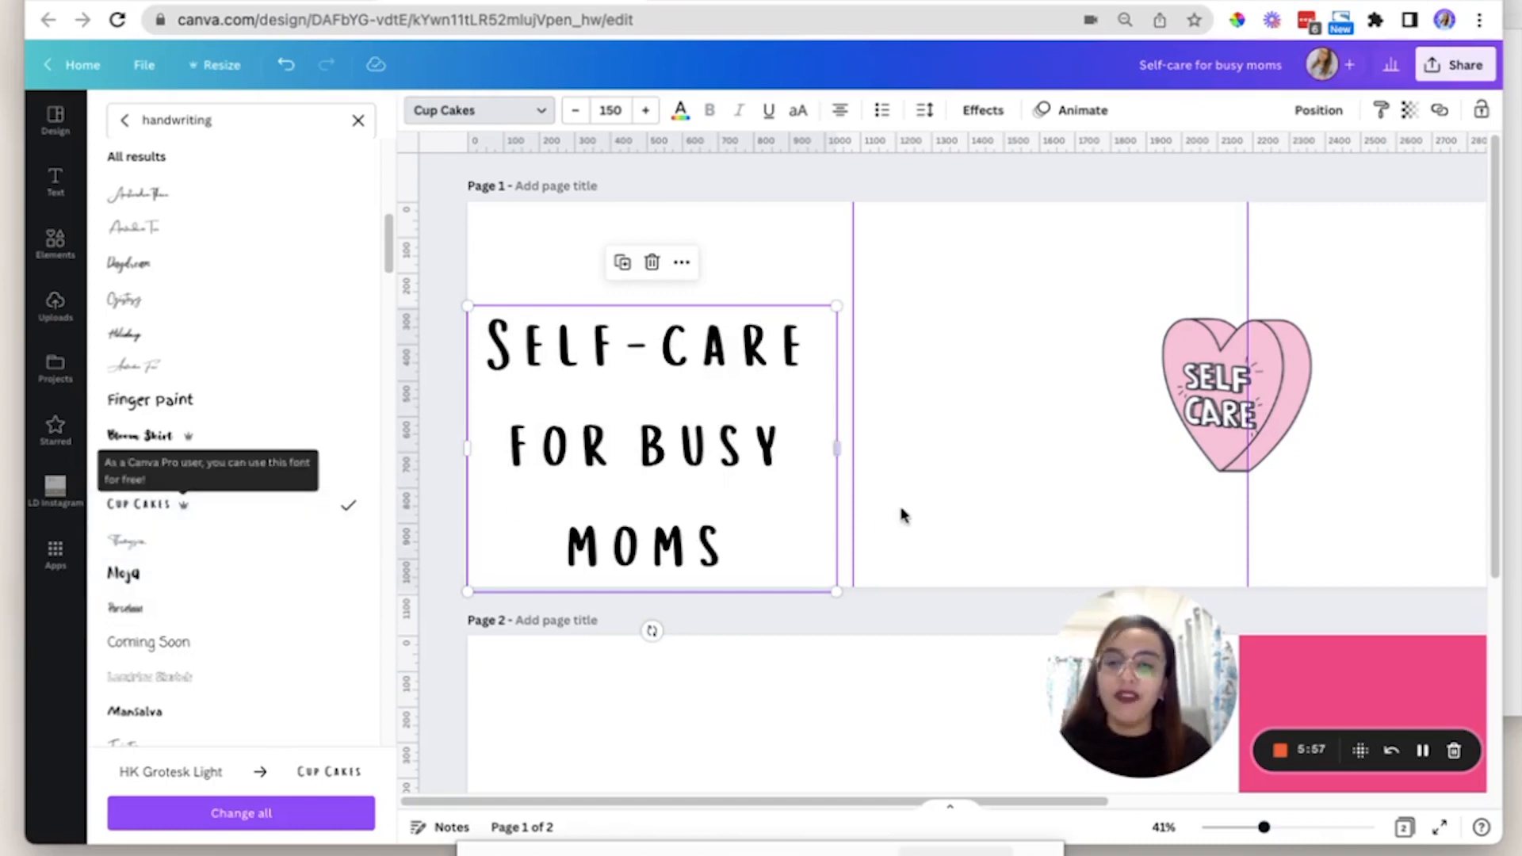
Tighten the heading to line spacing 0.92 and letter spacing about -61, and center it in the first slide.
left_click(925, 109)
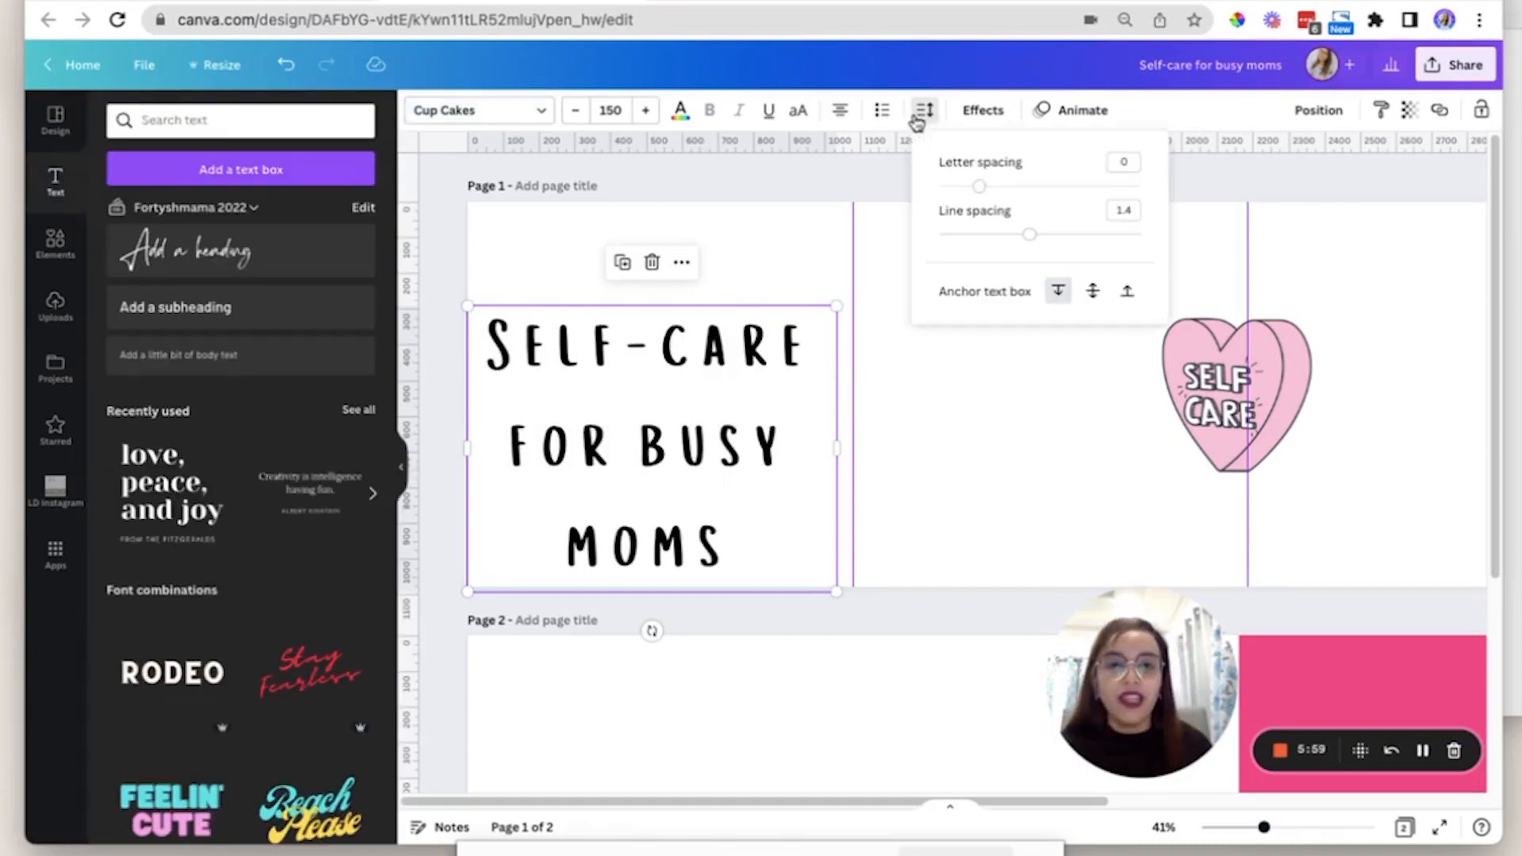
left_click_drag(1023, 243, 968, 187)
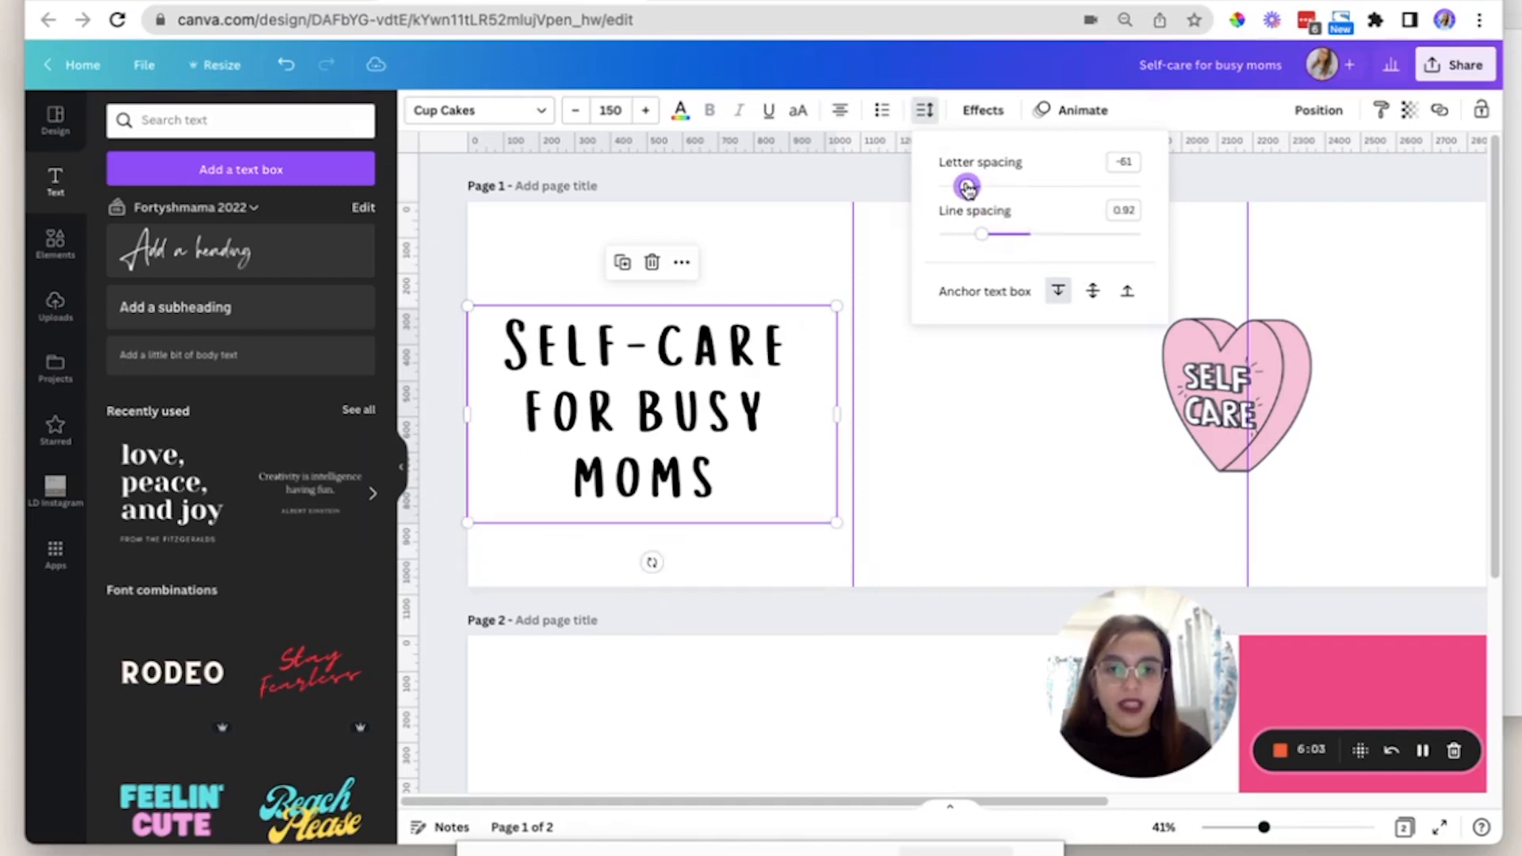
left_click(930, 415)
left_click_drag(710, 441, 708, 440)
left_click(712, 571)
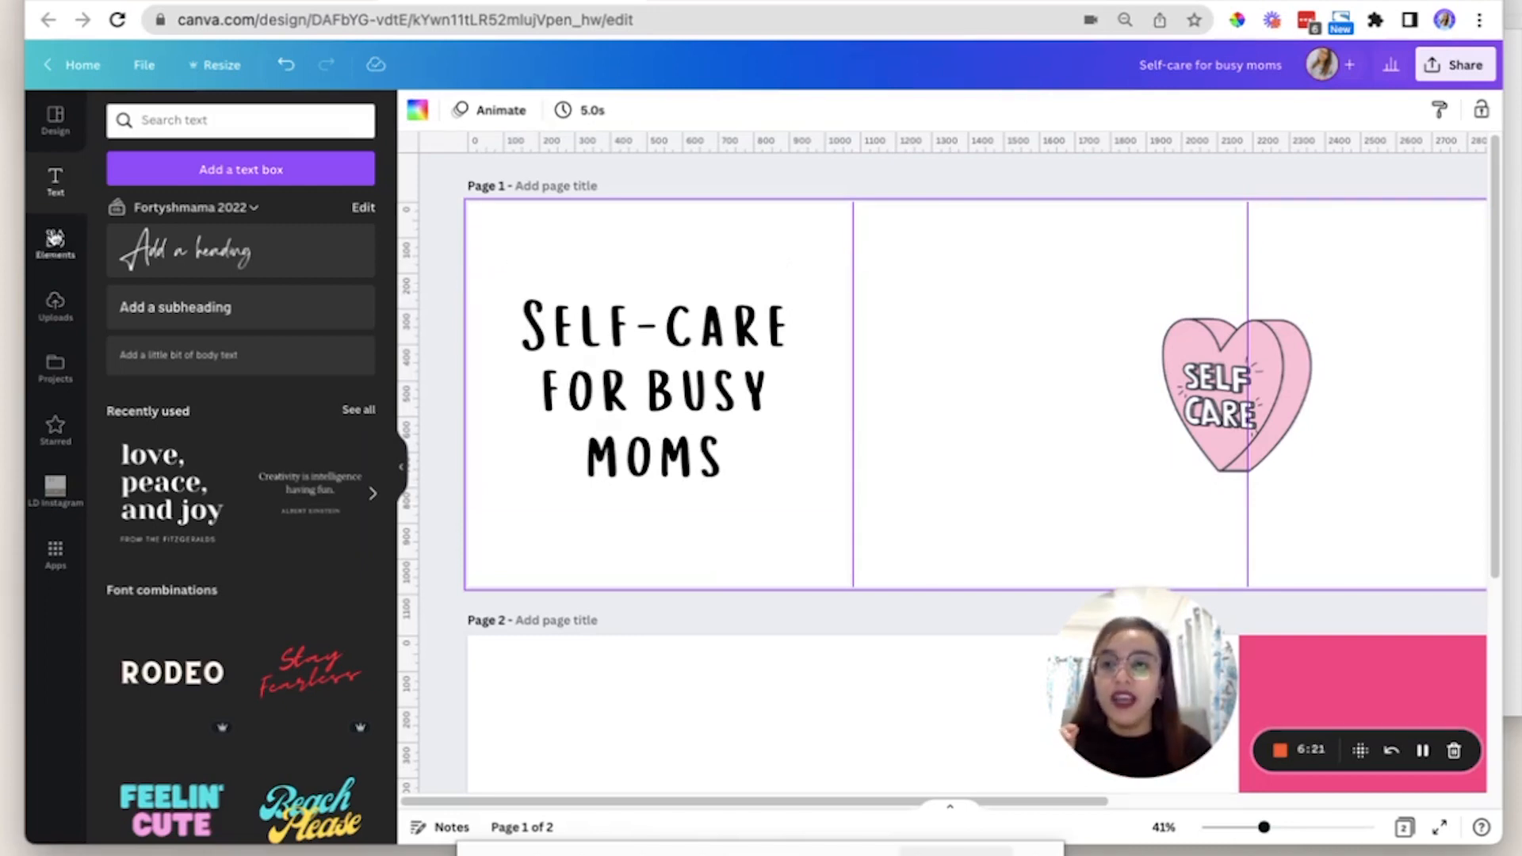
Look through the design styles for color palettes and font sets, and close the styles.
left_click(53, 115)
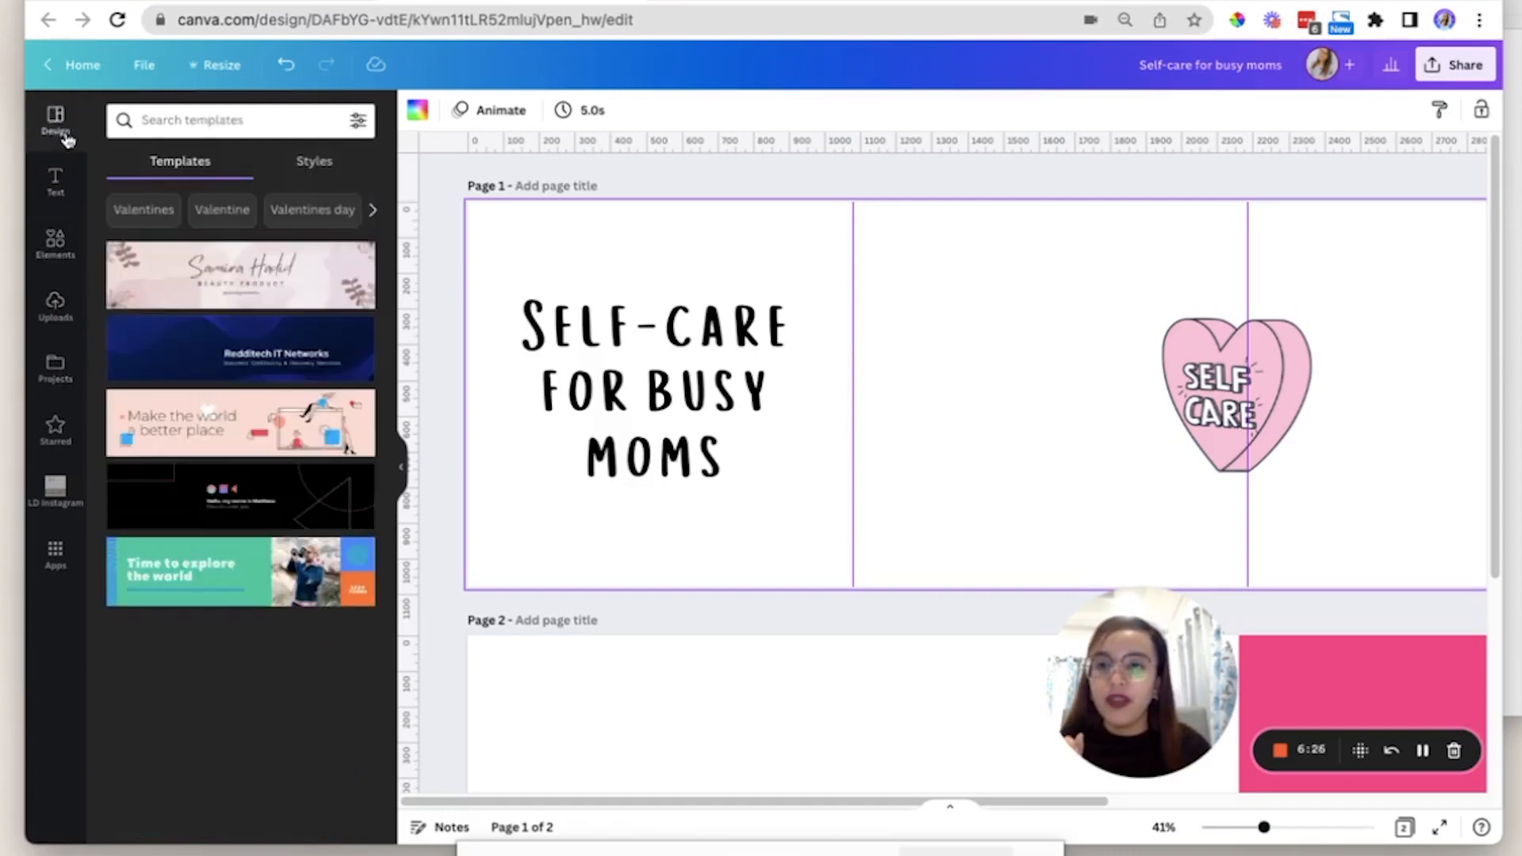
left_click(327, 165)
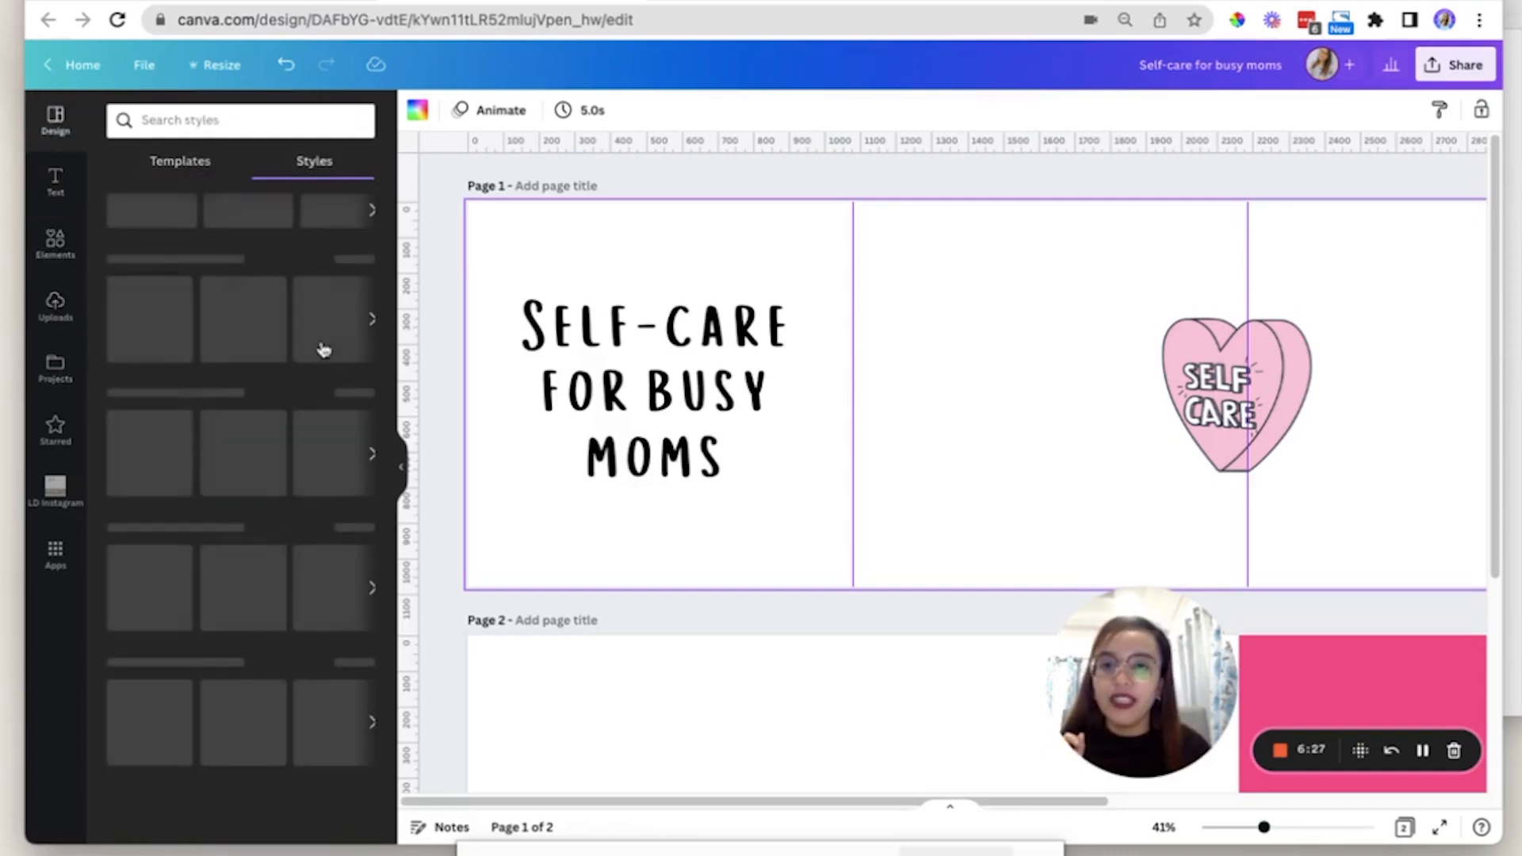
scroll(254, 682, "down", 3)
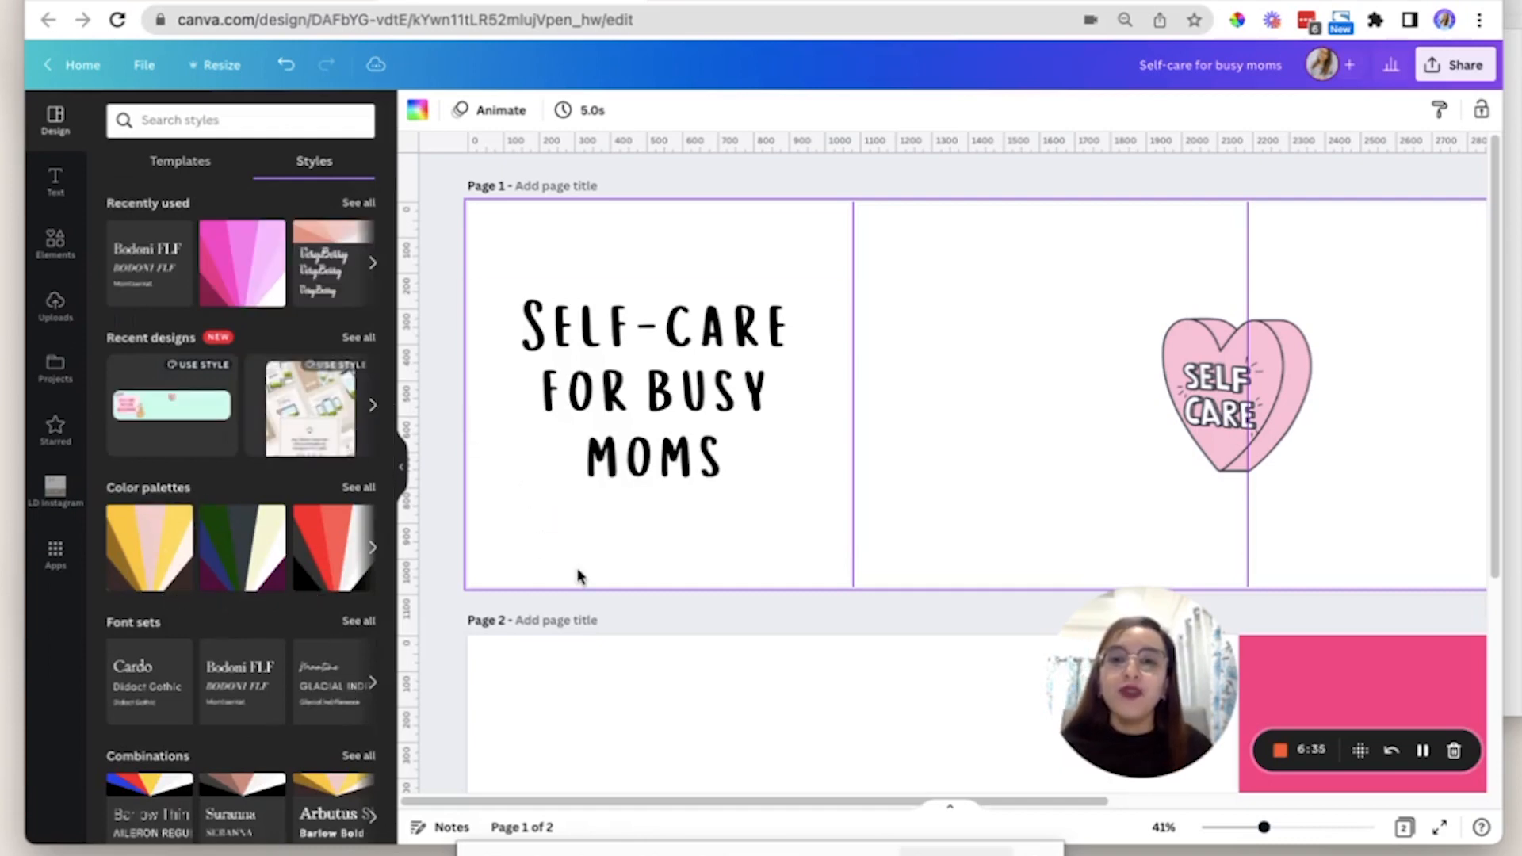
left_click(404, 476)
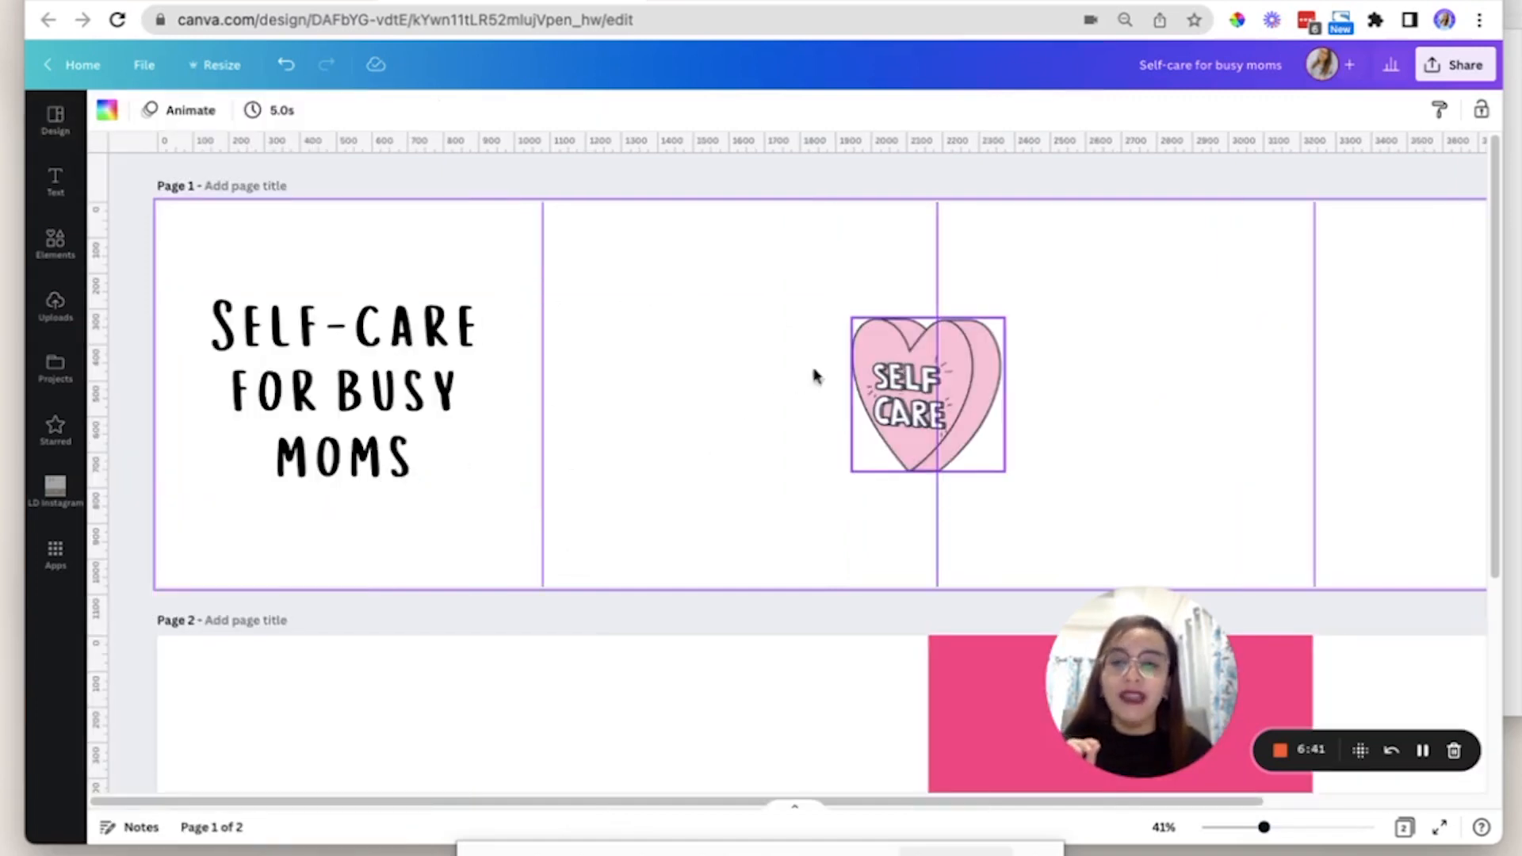
Color page 1's background with the pink sampled from the heart sticker and copy its hex code.
left_click(111, 114)
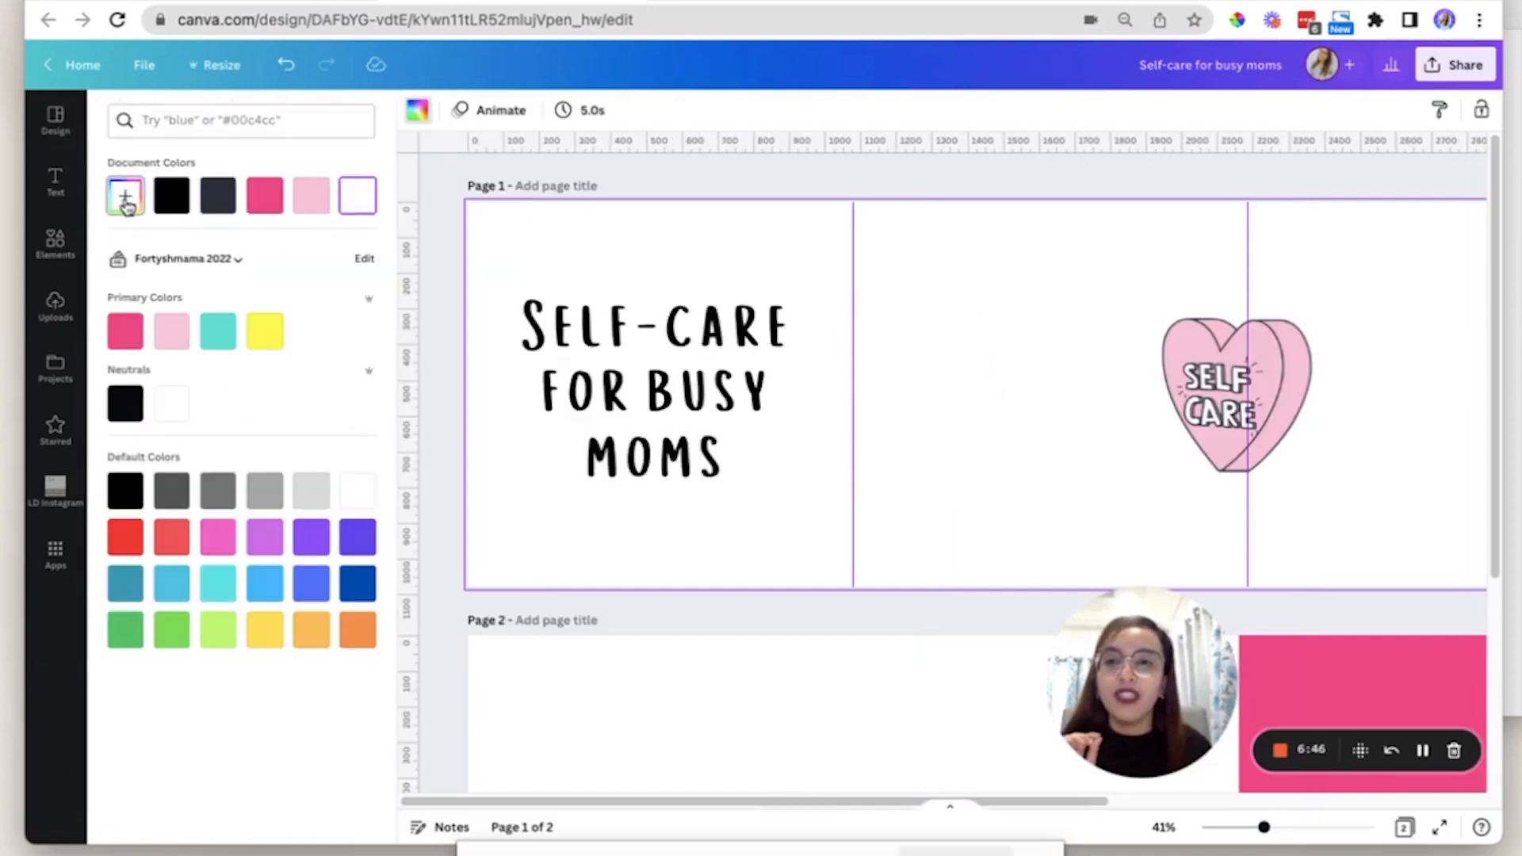
left_click(125, 198)
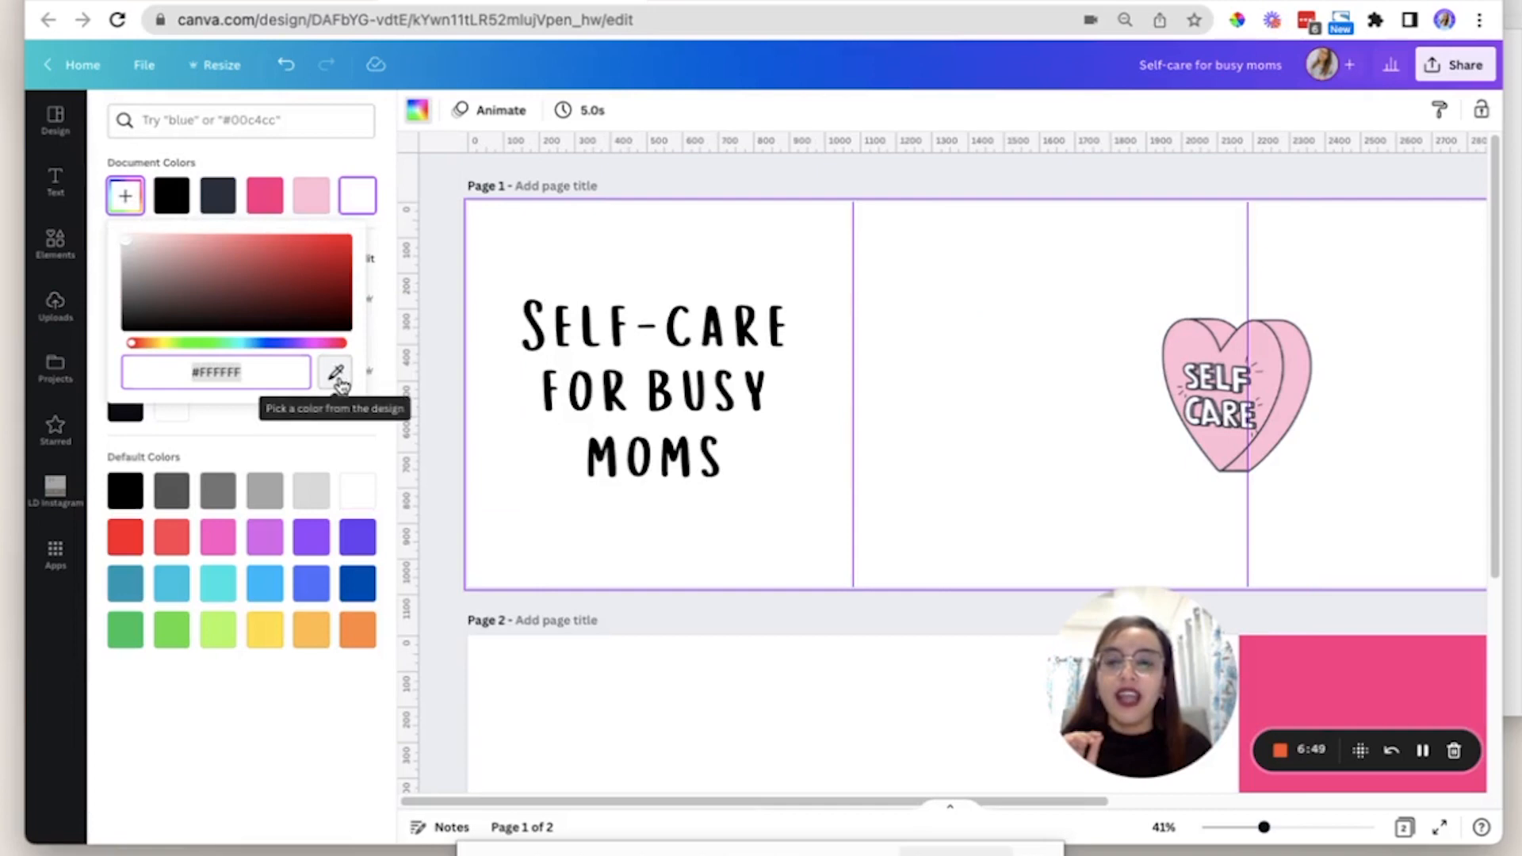
left_click(336, 375)
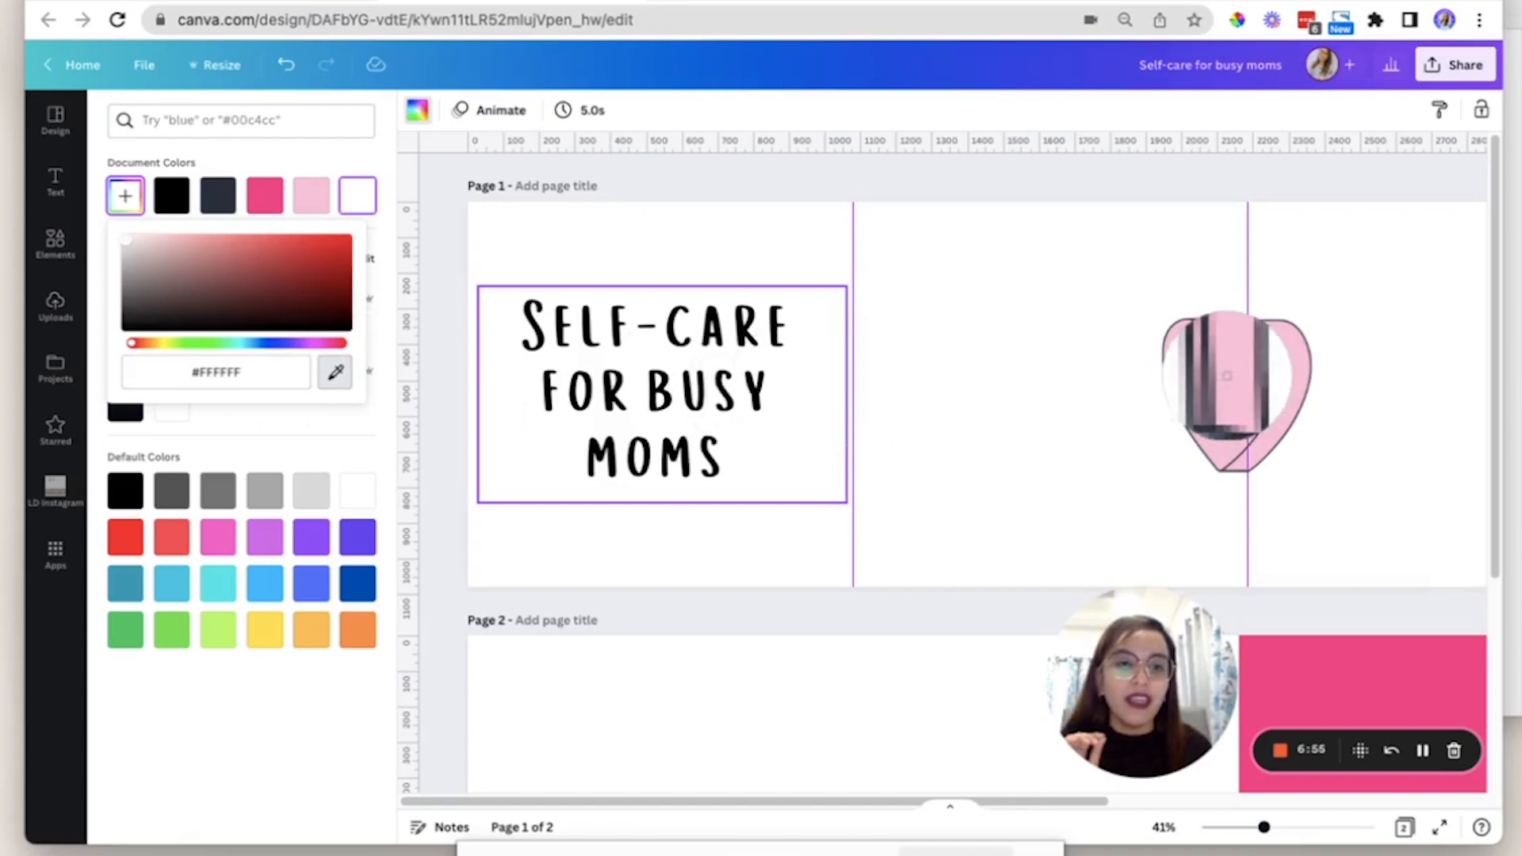
left_click(1227, 378)
left_click_drag(241, 382, 188, 373)
key("super+c")
Open Canva's color wheel from canva.com/colors and enter the copied pink #F6C1D7 as the base color.
key("super+t")
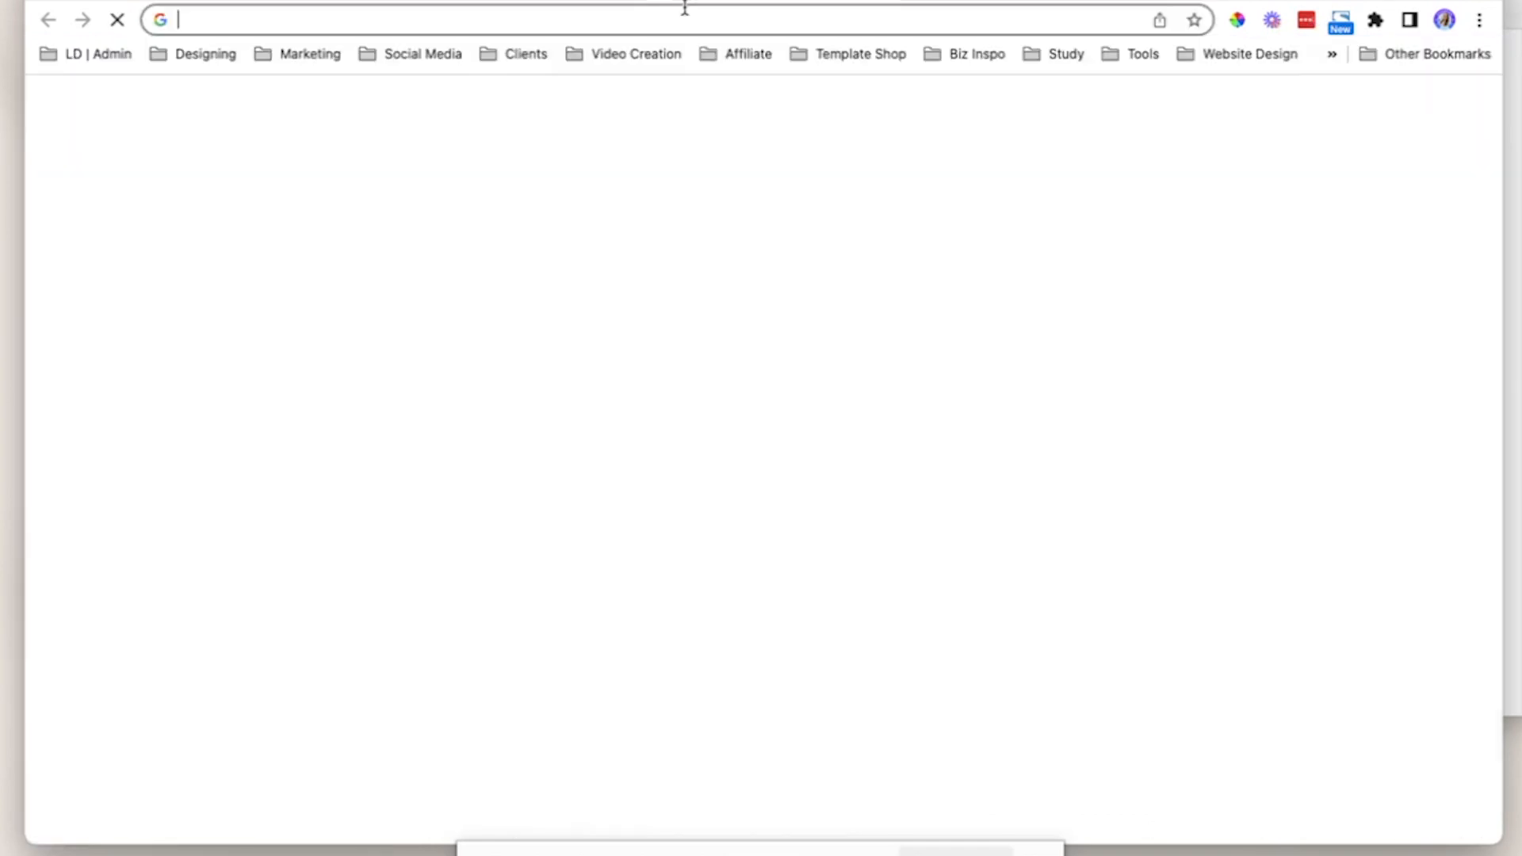
type("canva.com")
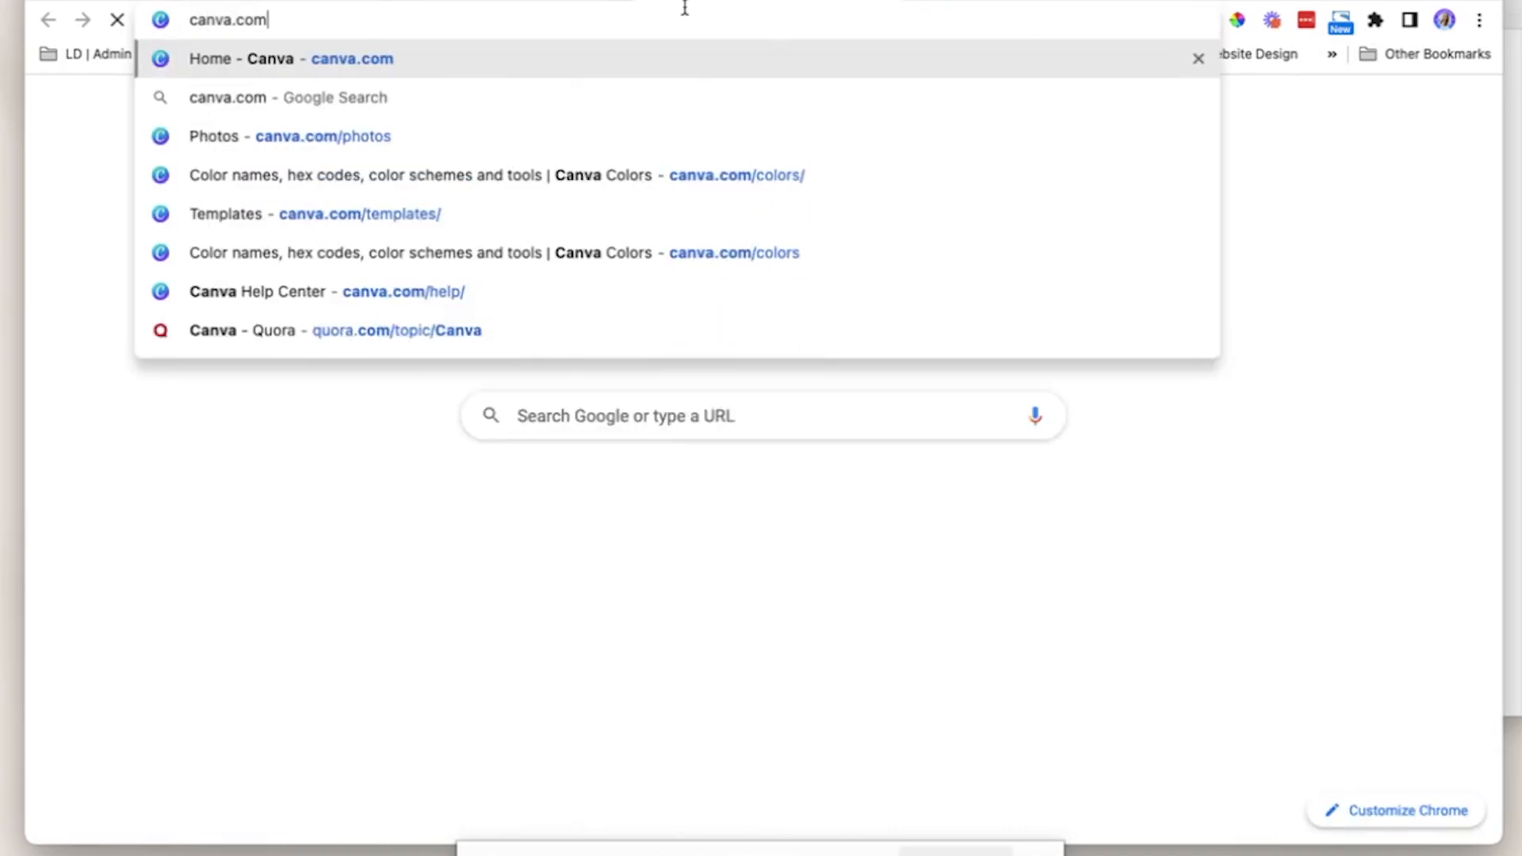
type("/colors")
key("Return")
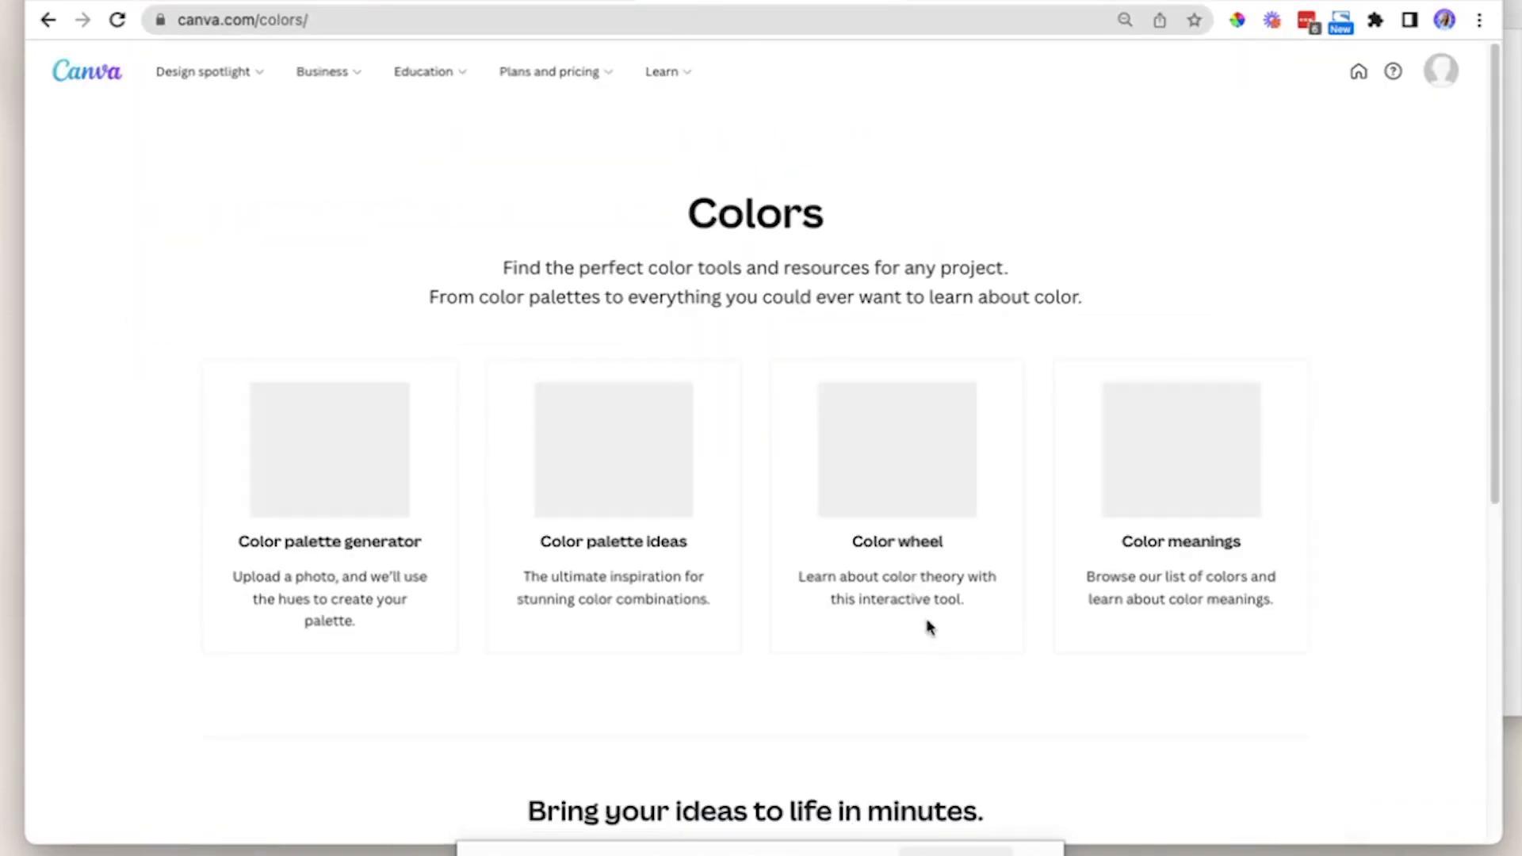
left_click(894, 482)
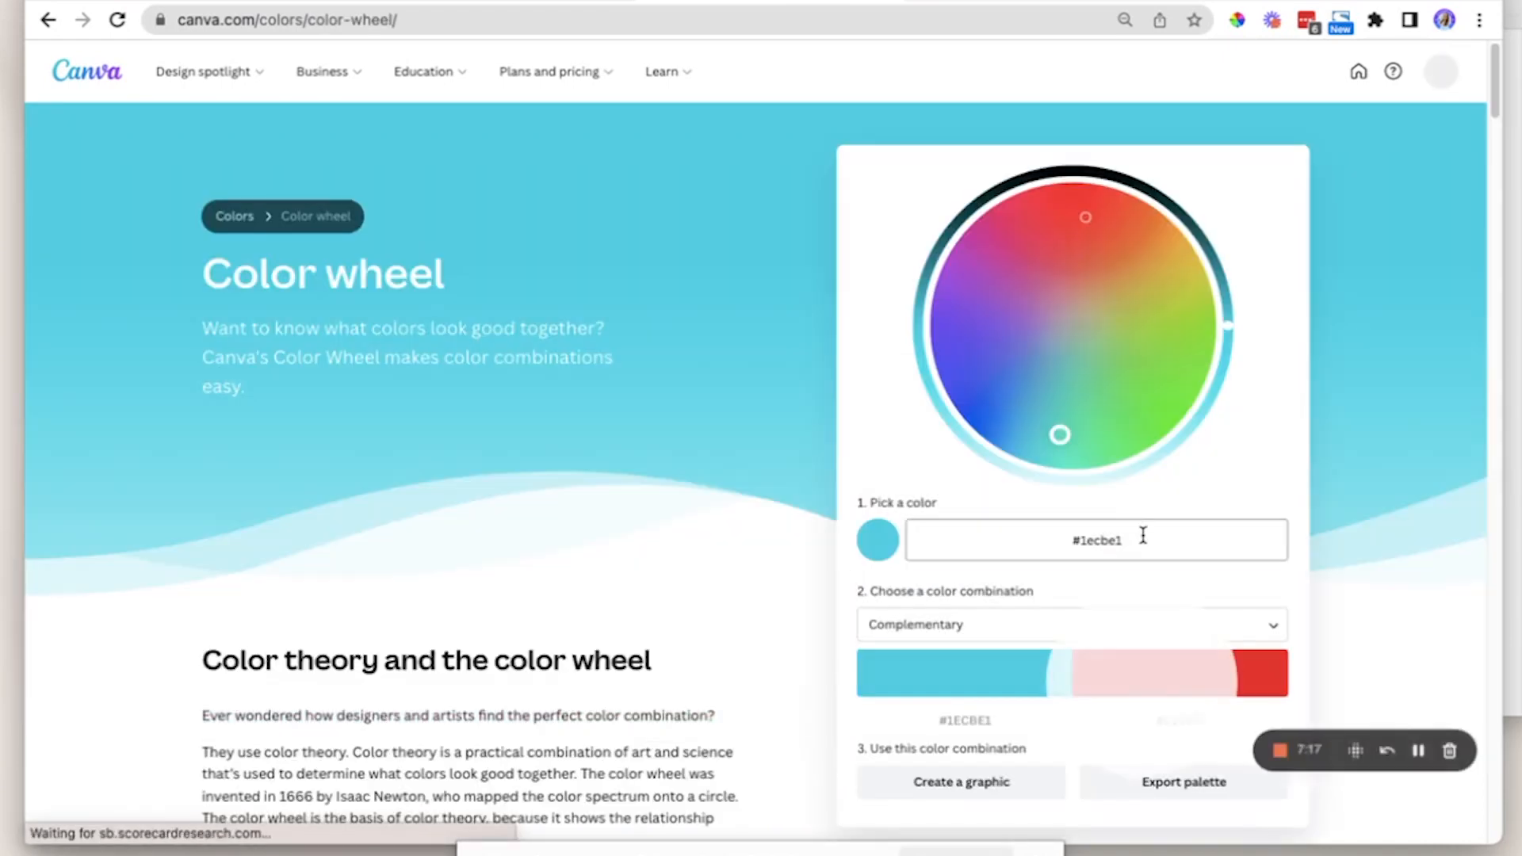
left_click(1144, 536)
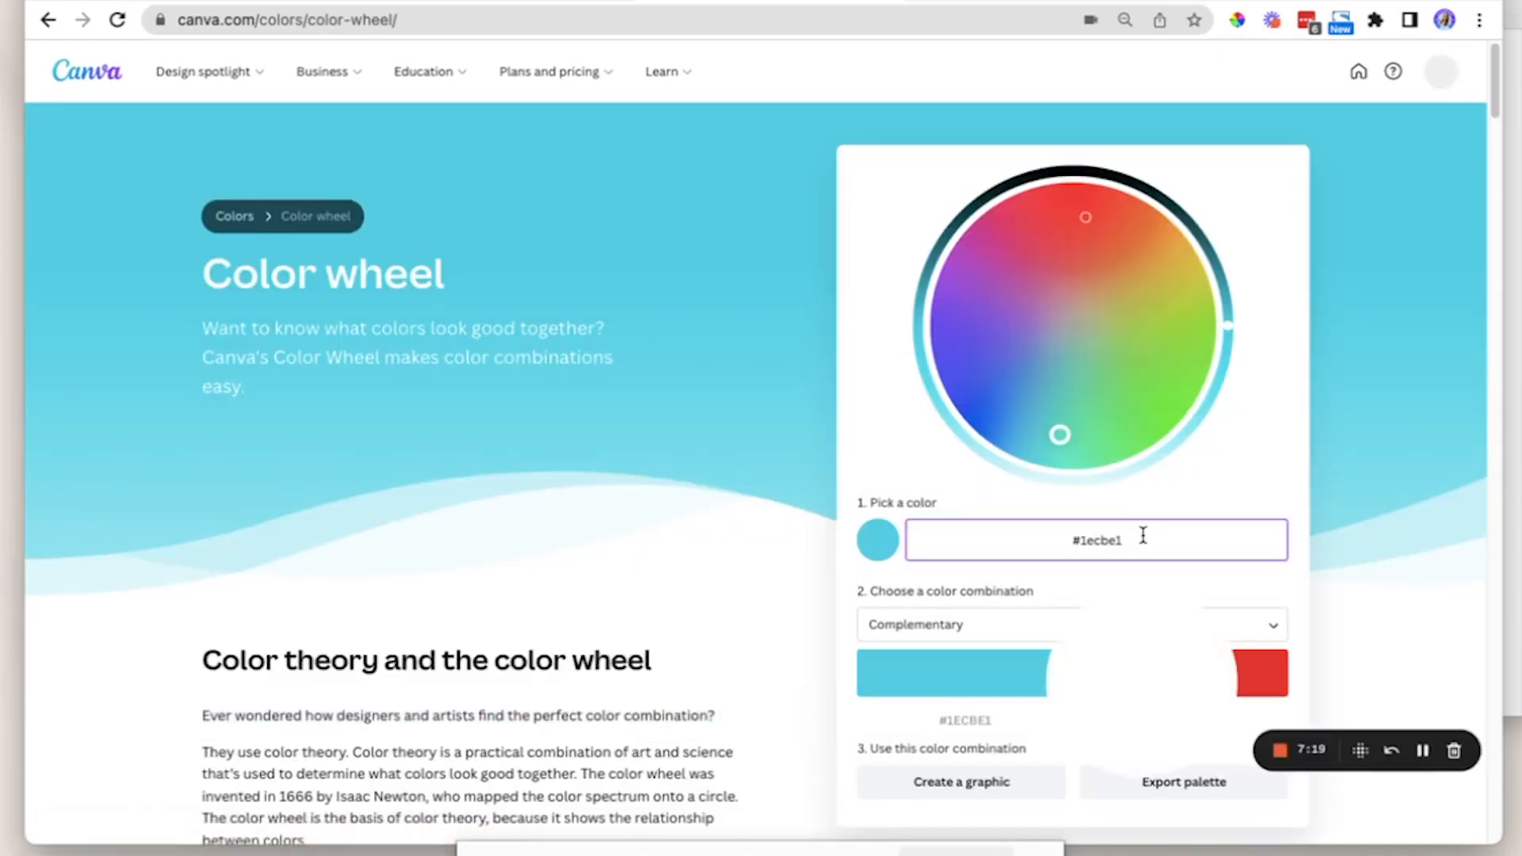
key("super+a")
key("super+v")
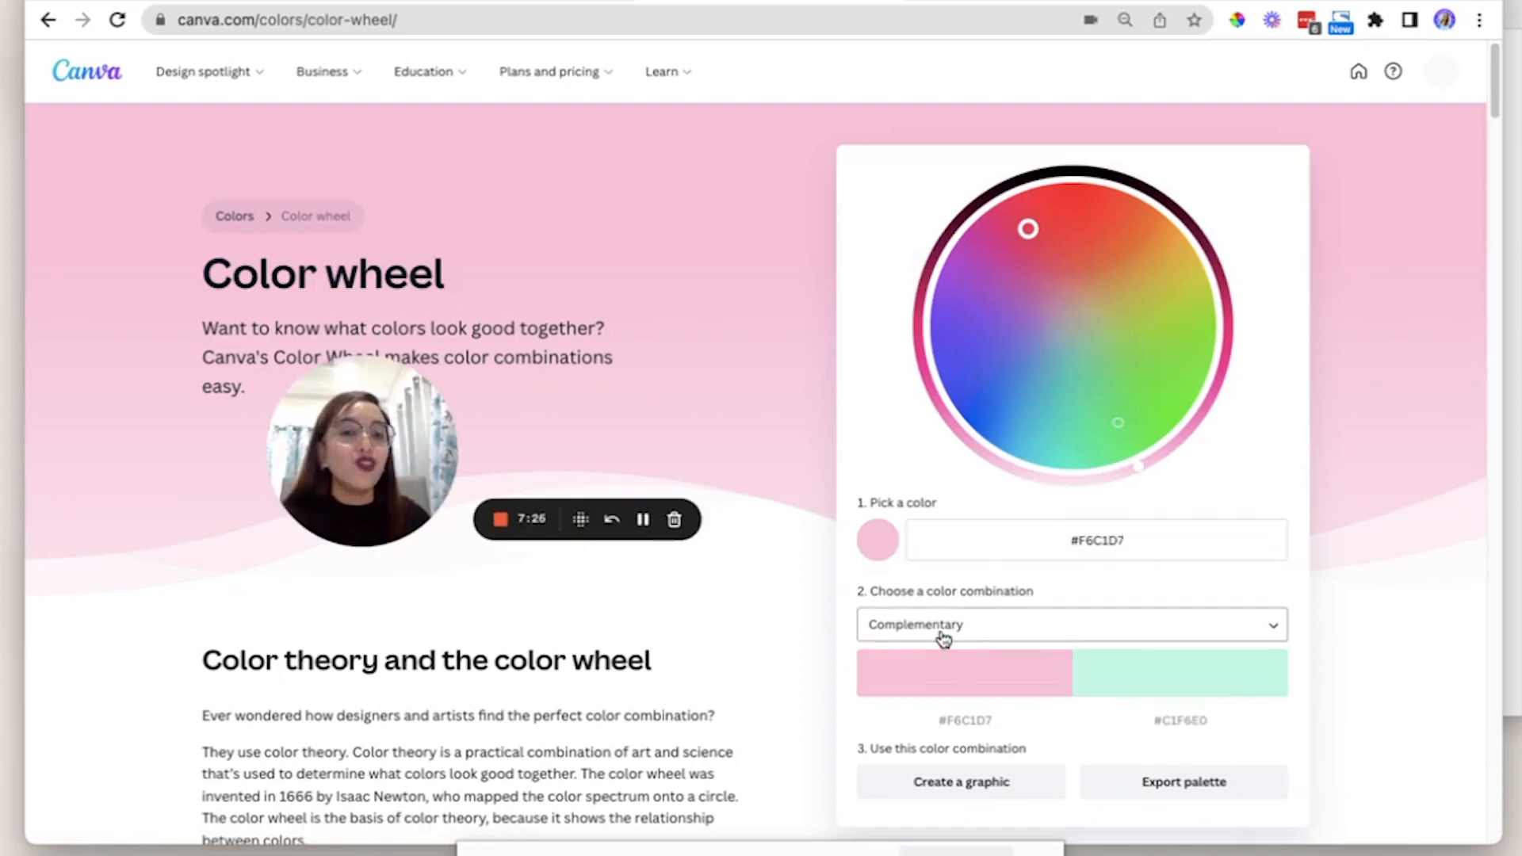
Compare the Monochromatic and Analogous color combinations, return to Complementary, and copy the mint hex code #C1F6E0.
left_click(1126, 633)
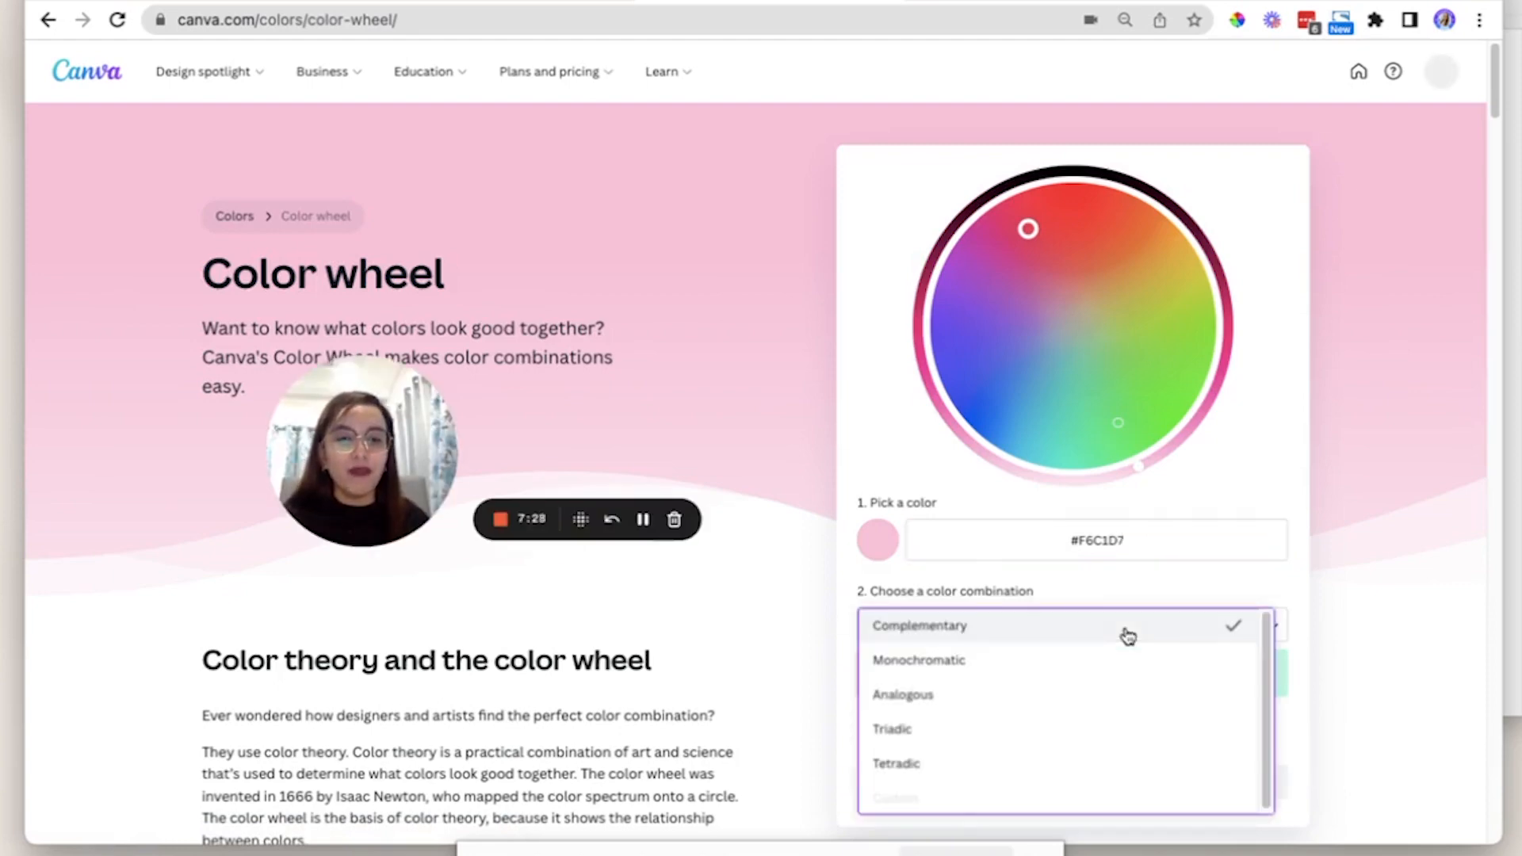
left_click(1005, 667)
left_click(977, 626)
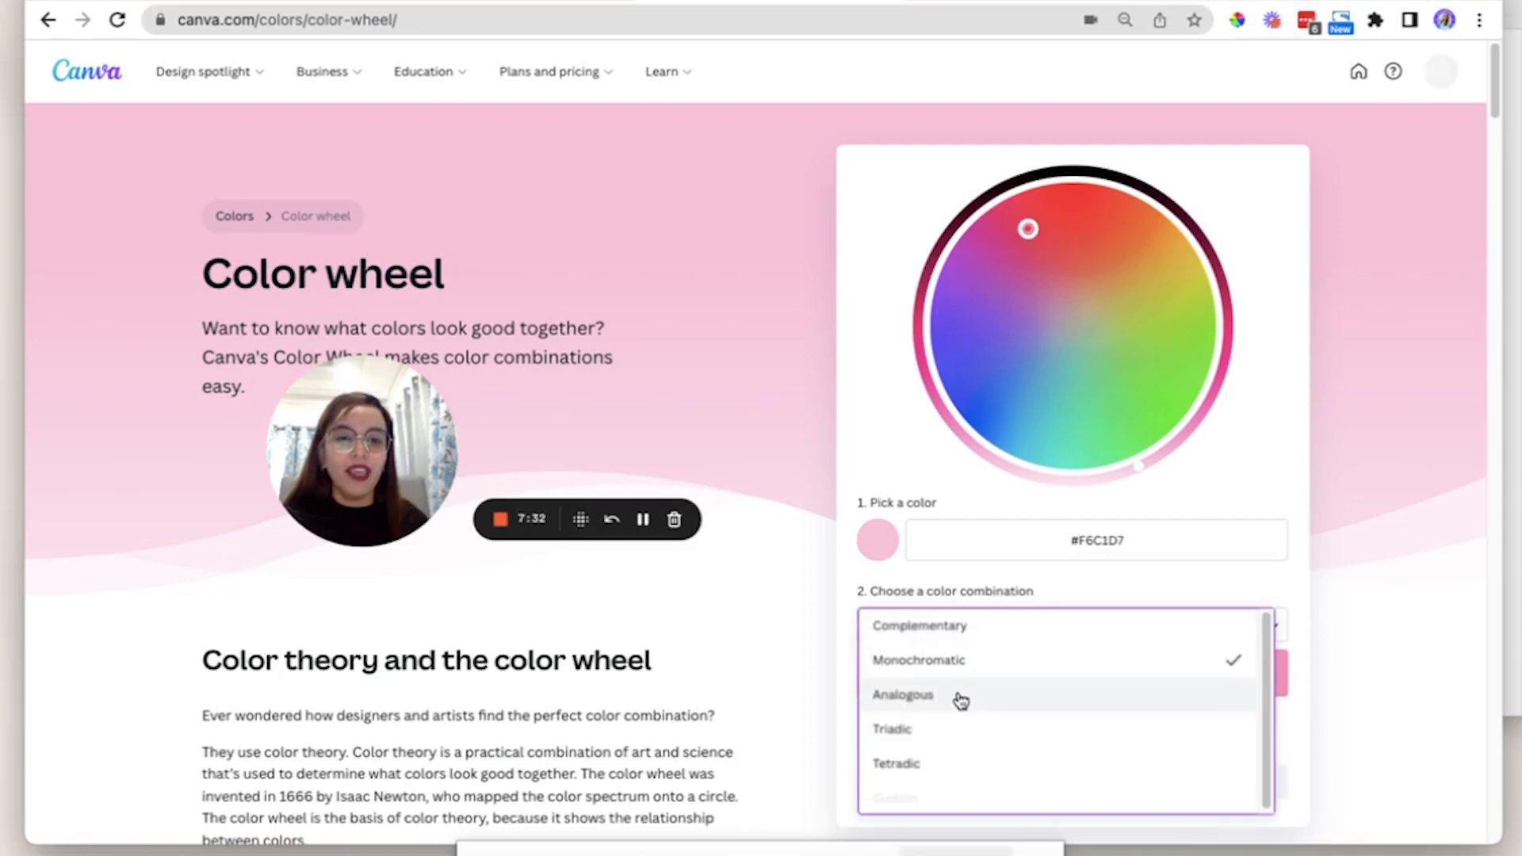
left_click(961, 701)
left_click(977, 623)
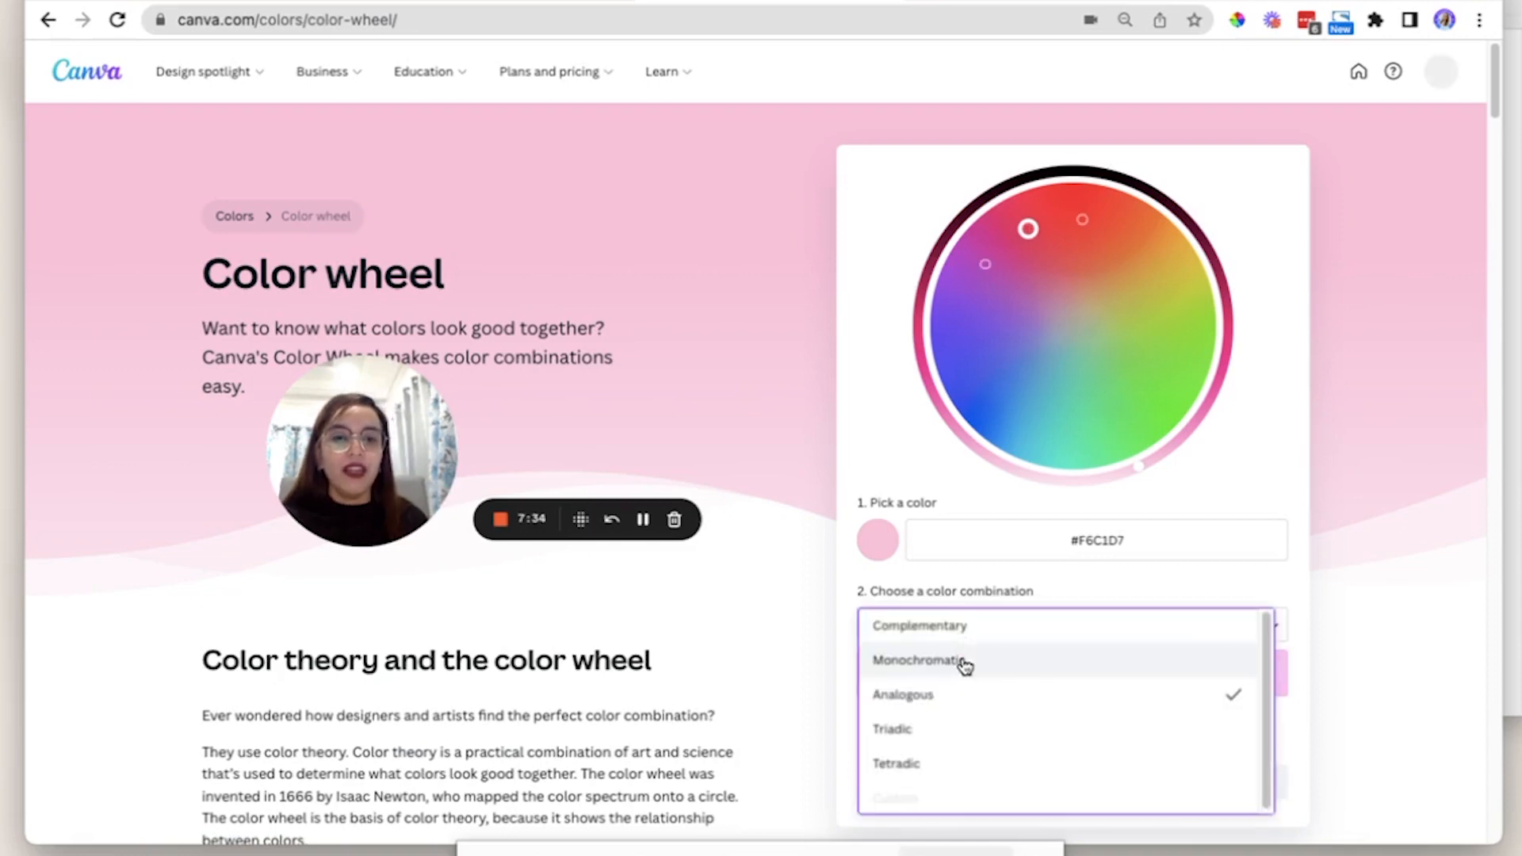
left_click(957, 629)
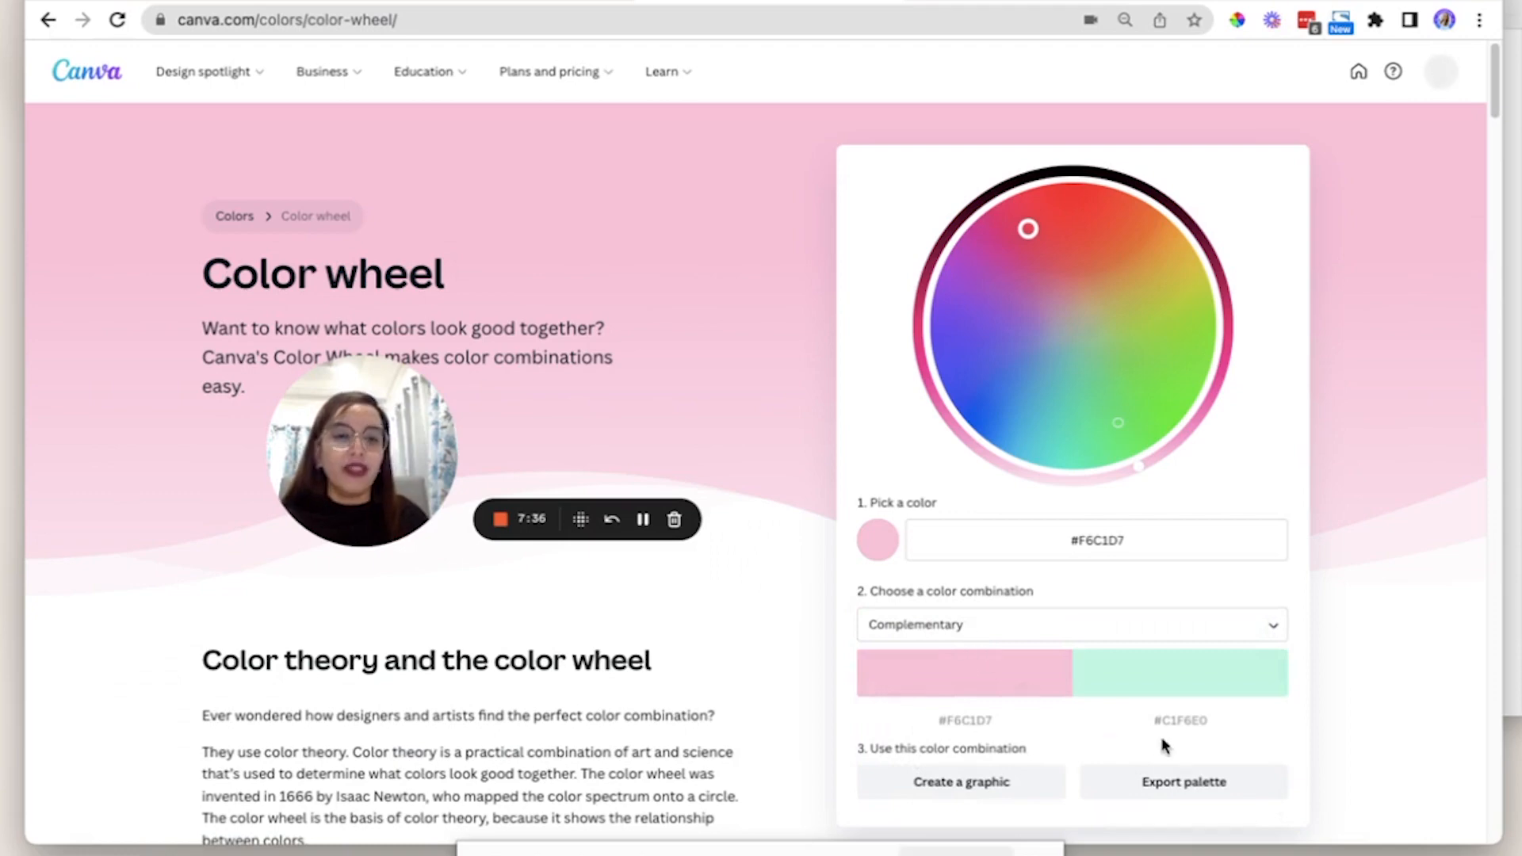
left_click(1182, 722)
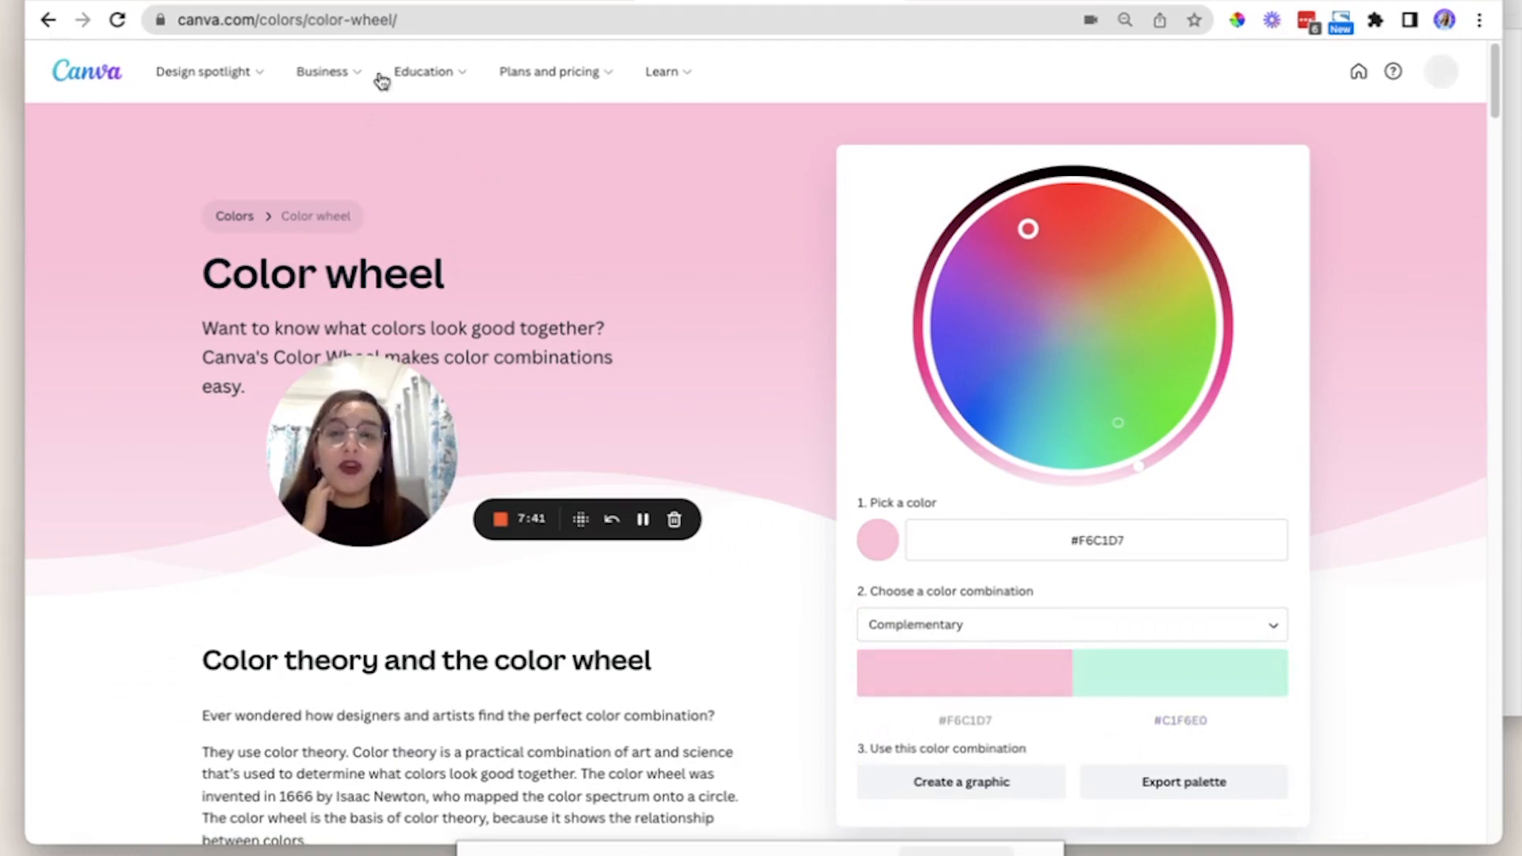
Return to the carousel design and set page 1's background color to #C1F6E0.
left_click(344, 4)
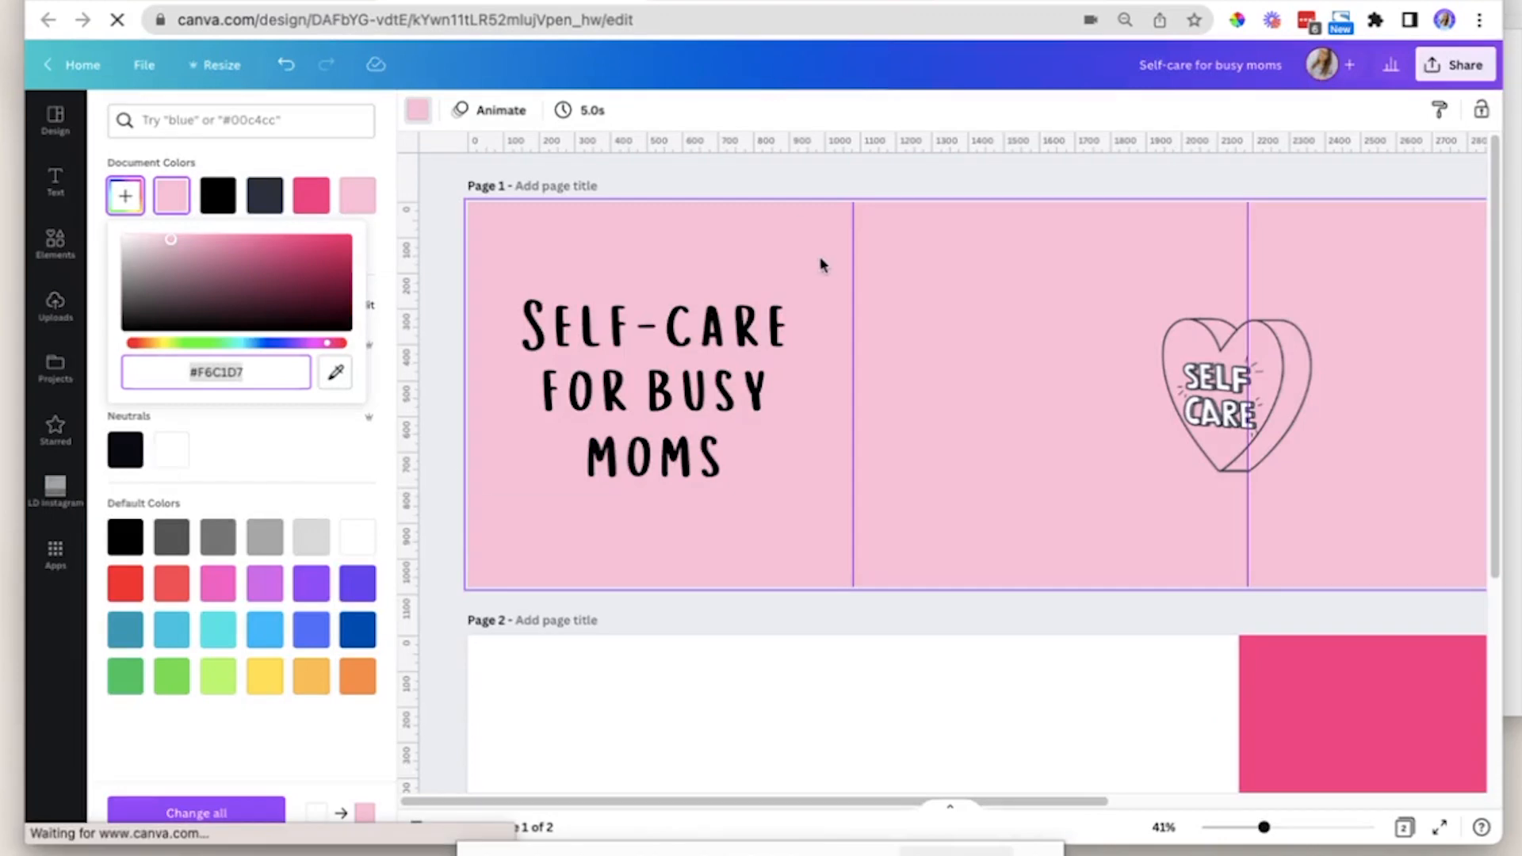
left_click(125, 196)
left_click(127, 198)
left_click(309, 368)
type("#C1F6E0")
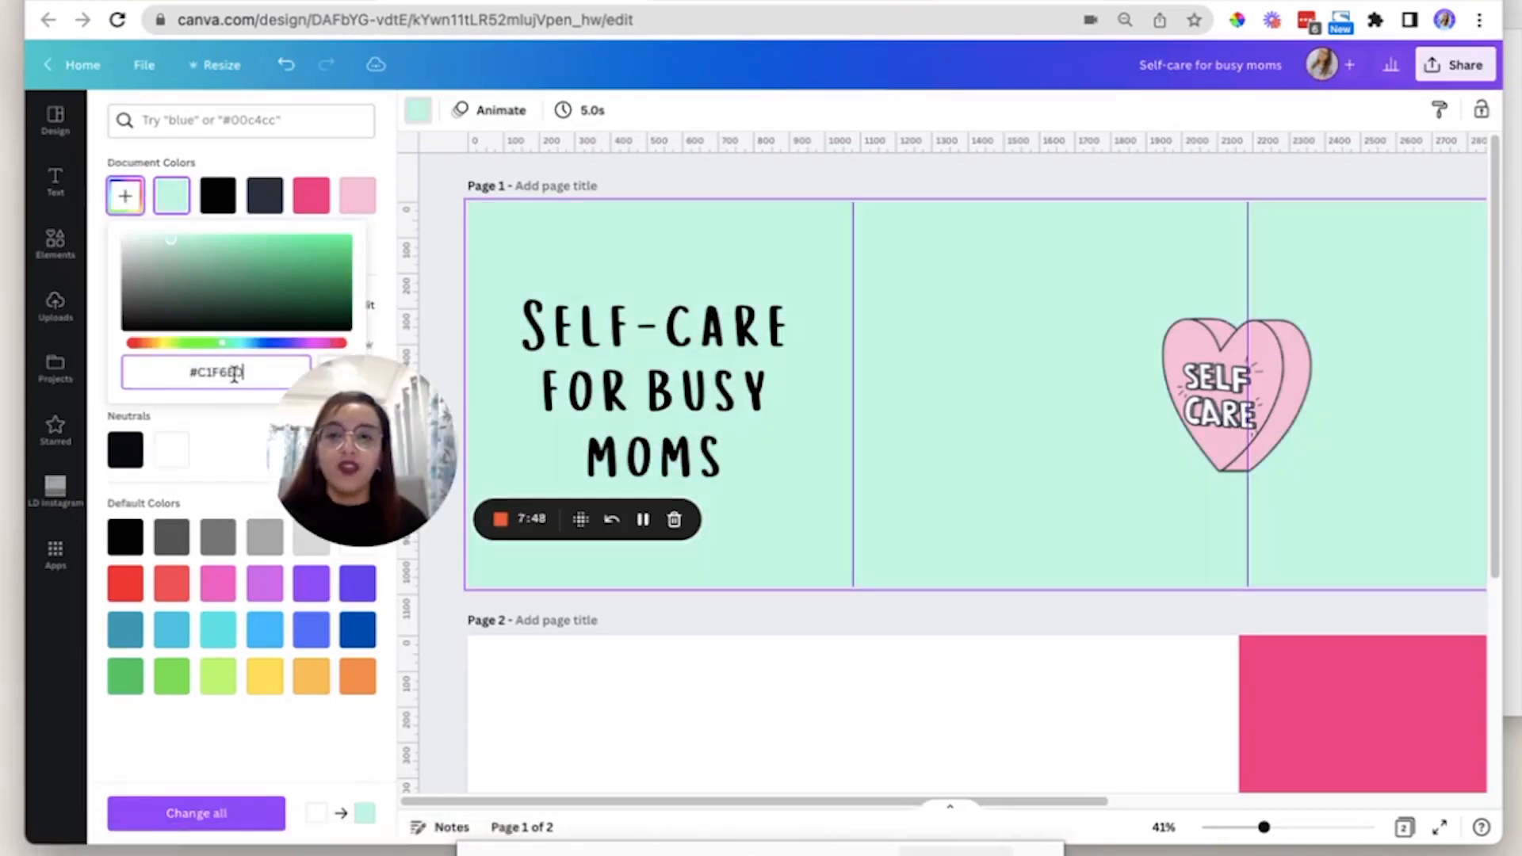
left_click(918, 425)
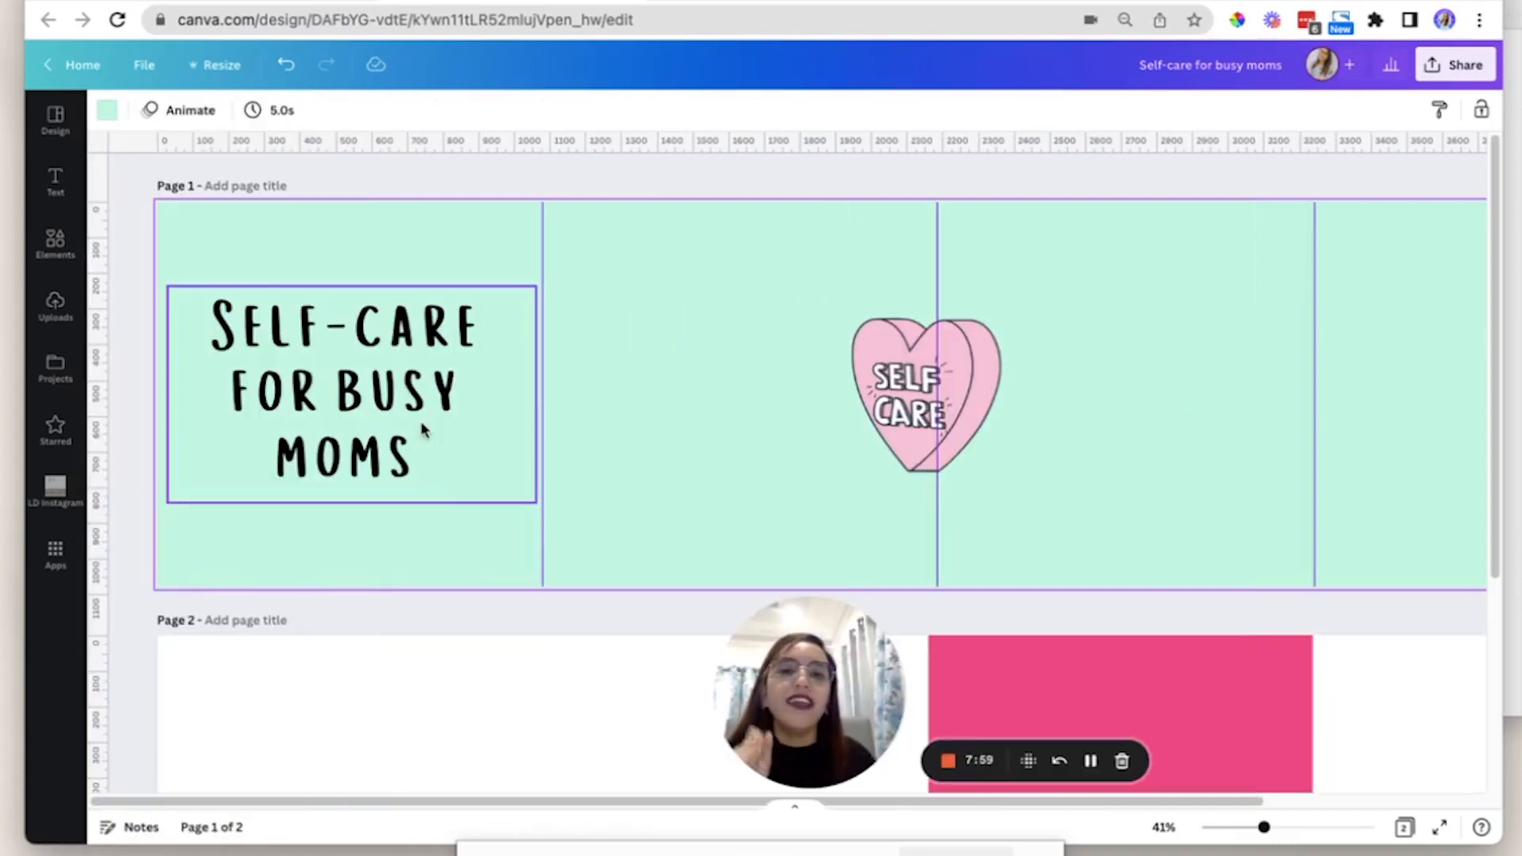
In Canva's color wheel, choose the Monochromatic combination and adjust its second color to a deeper pink for the heading.
left_click(389, 379)
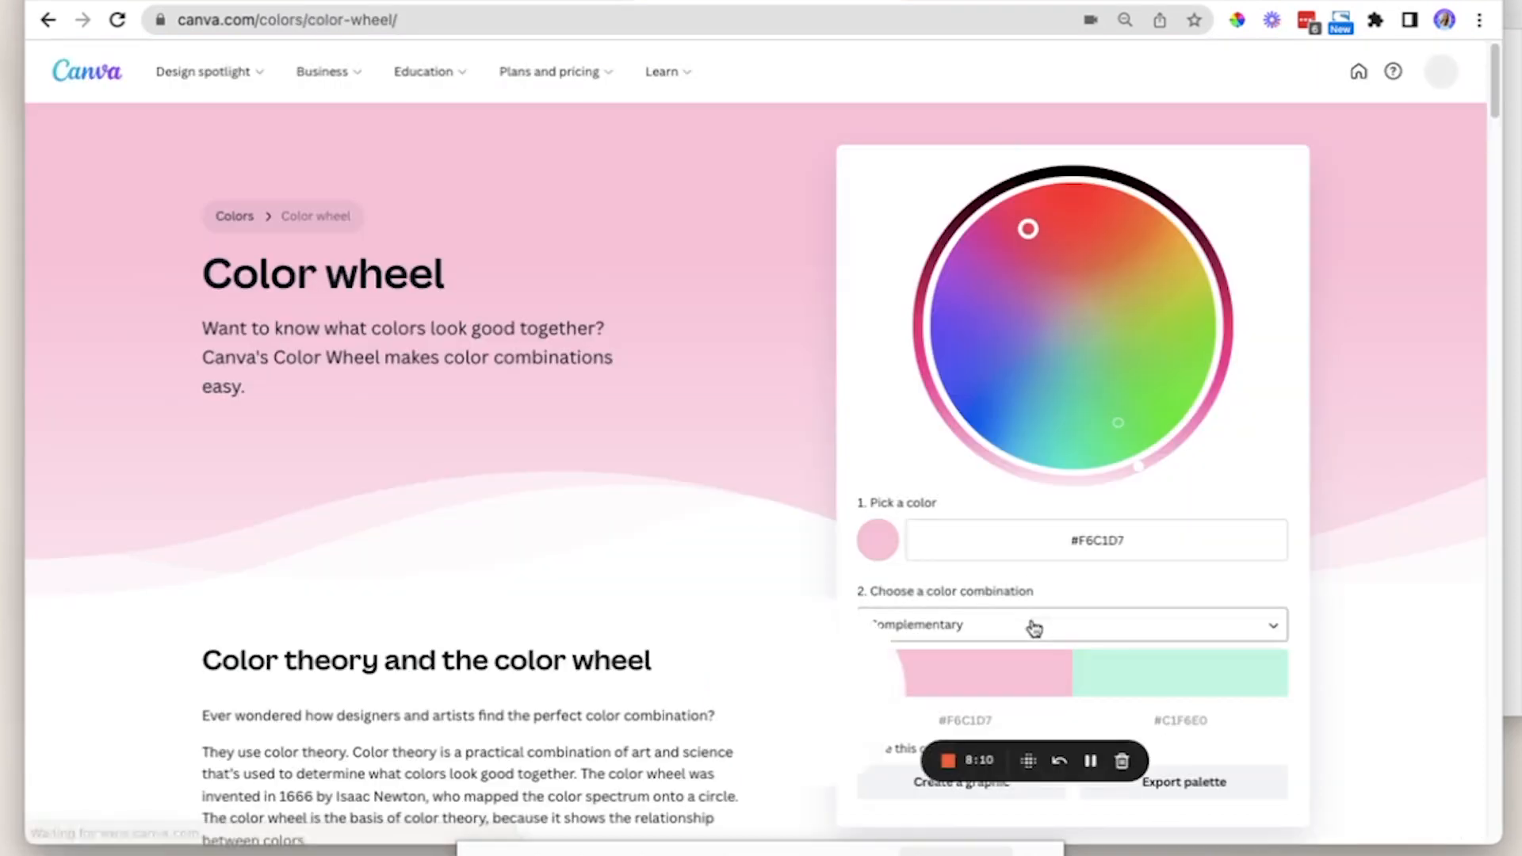
left_click(1009, 628)
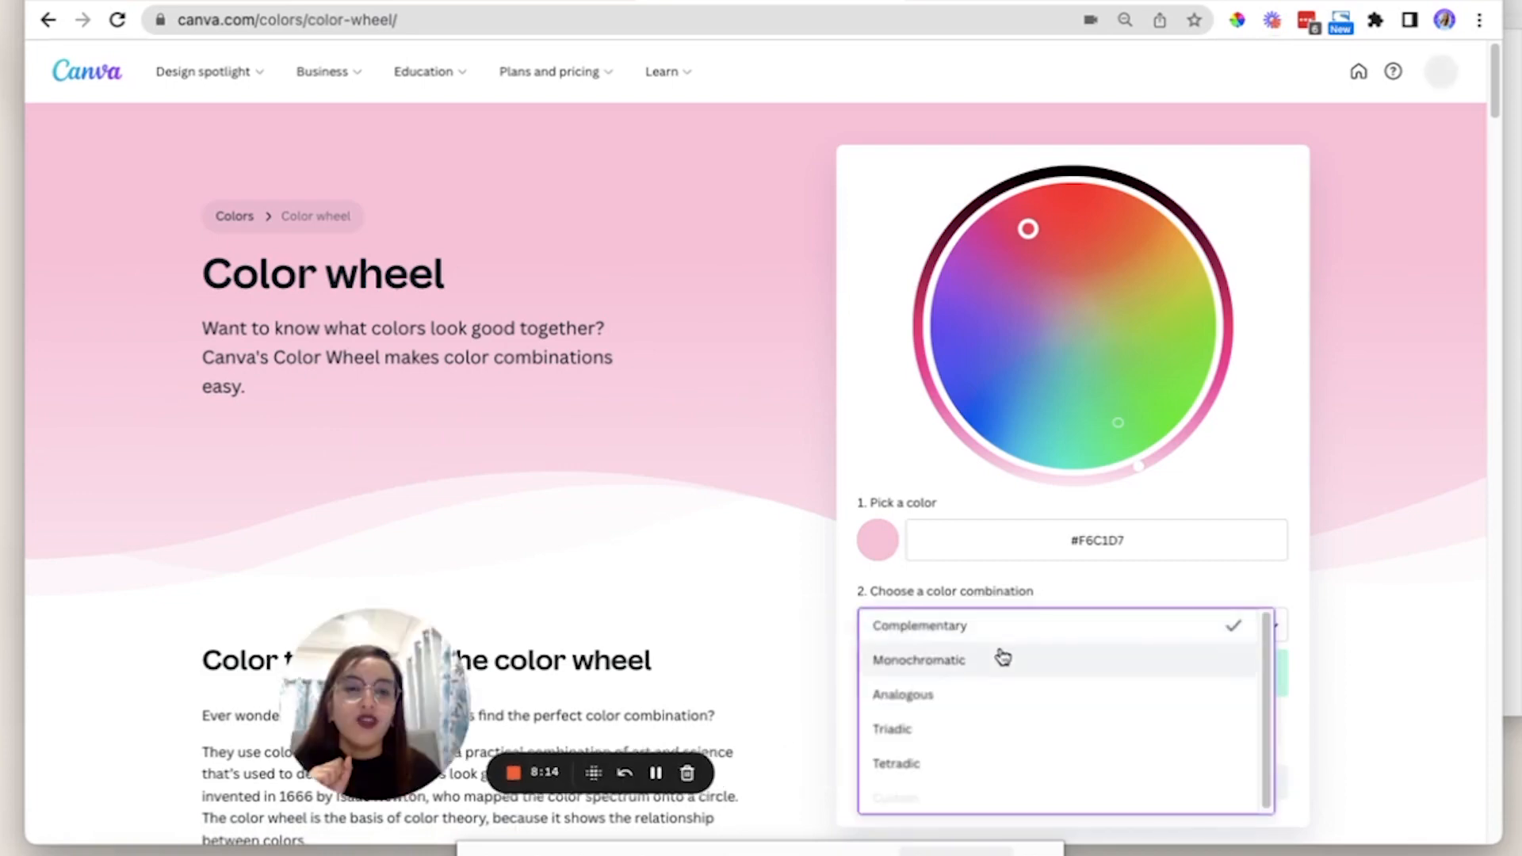
left_click(999, 656)
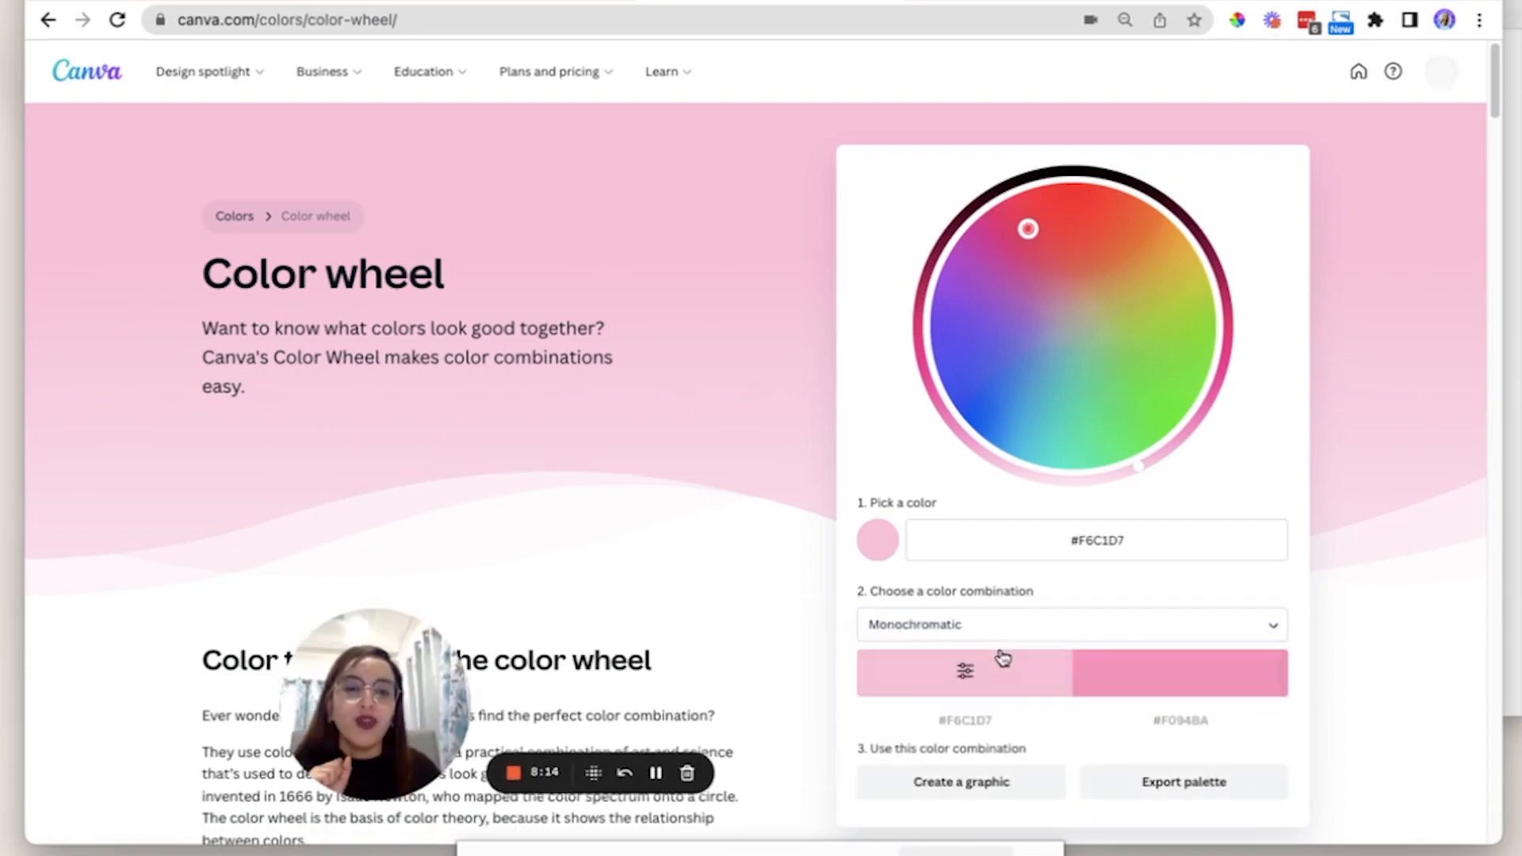
left_click(1183, 685)
left_click_drag(1229, 551, 1204, 552)
left_click_drag(1251, 612, 1165, 614)
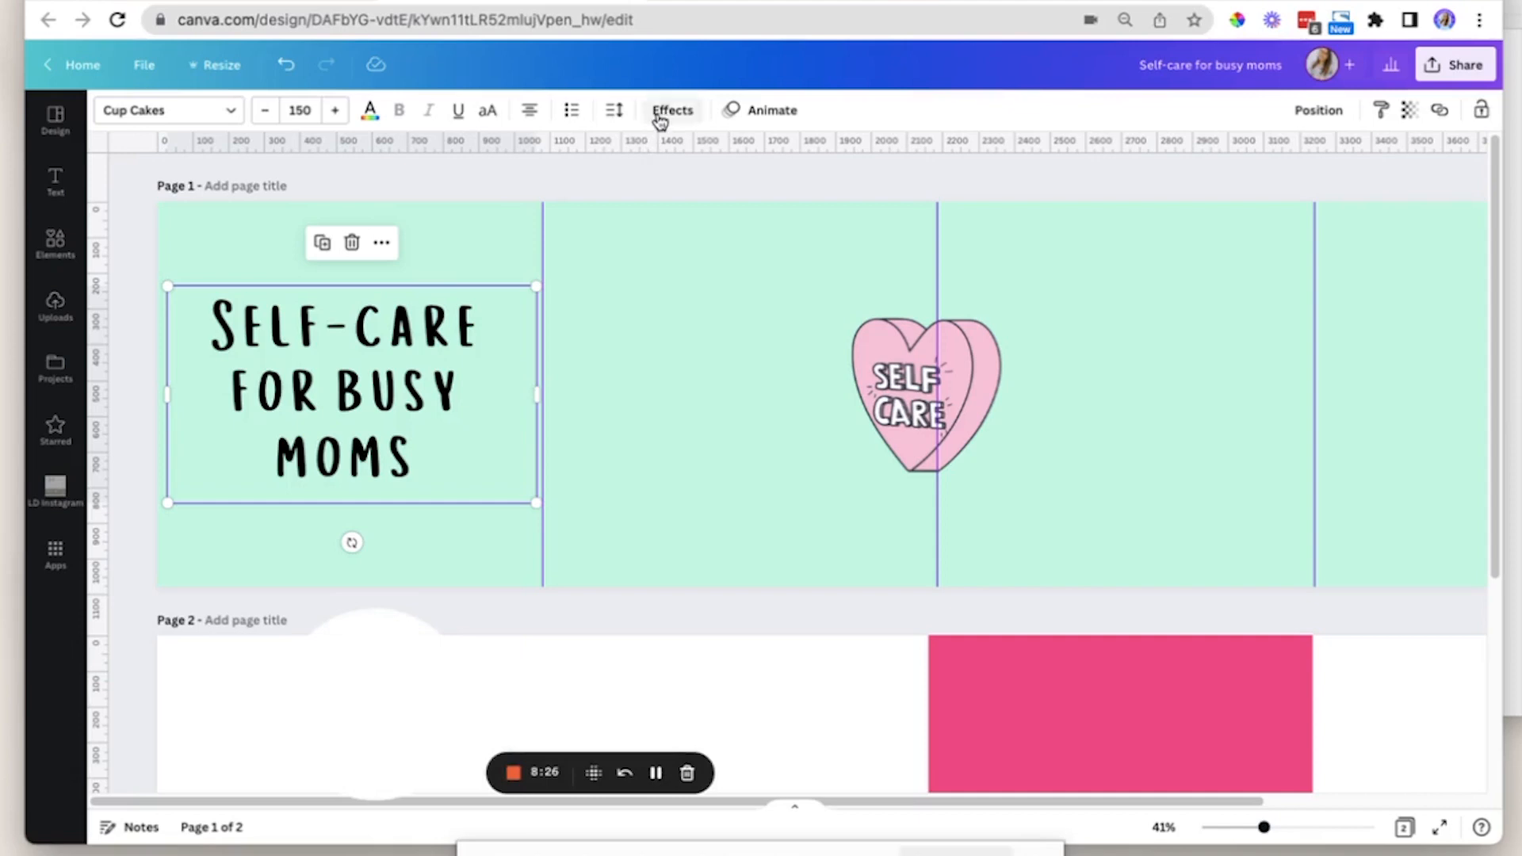
Apply the Background text effect to the "Self-care for busy moms" heading and set its color to #E75994.
left_click(666, 110)
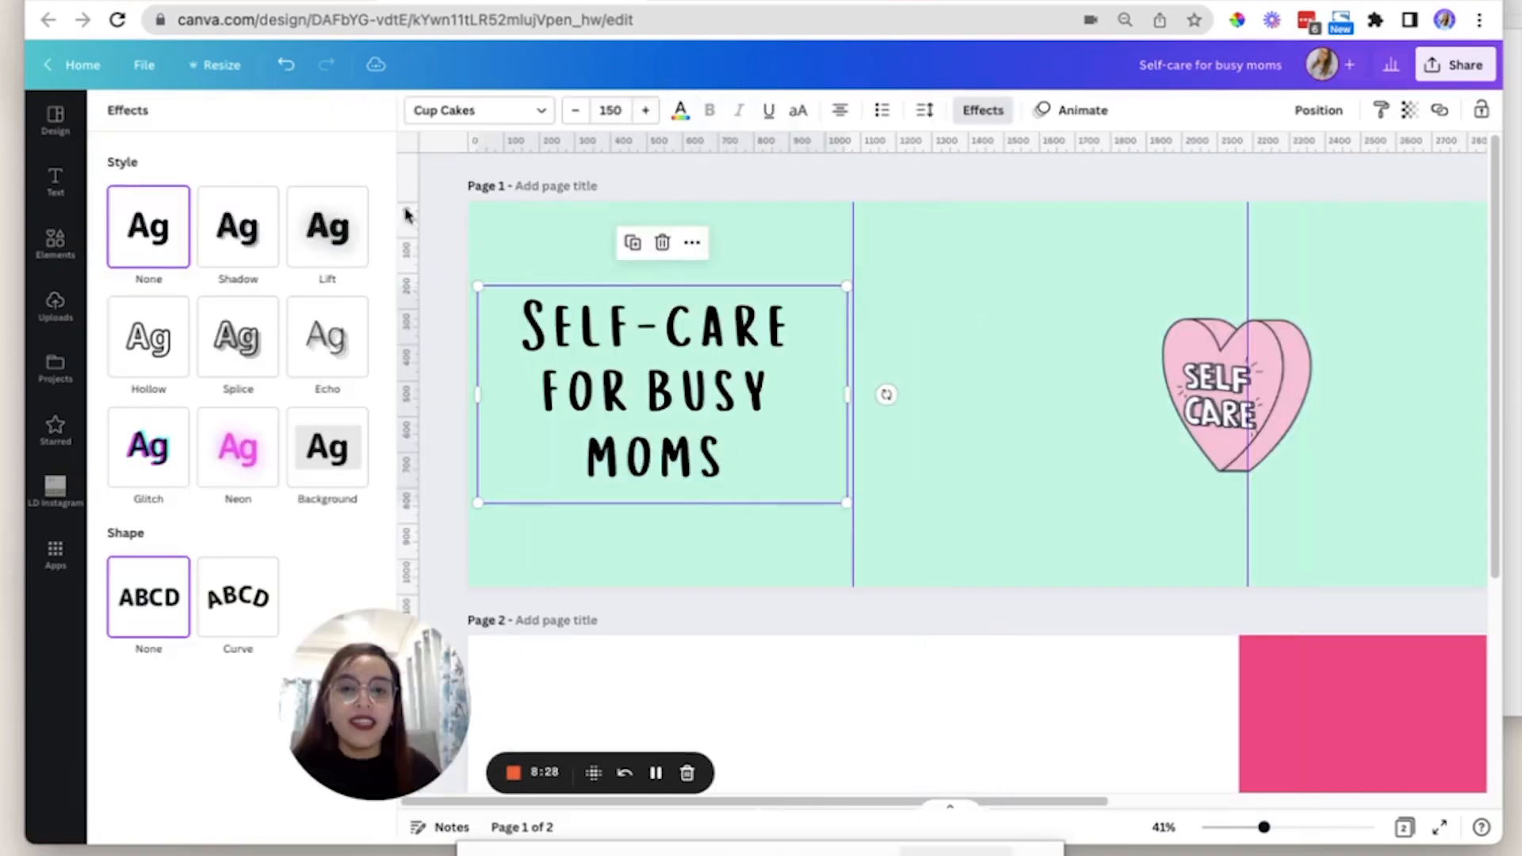
left_click(354, 446)
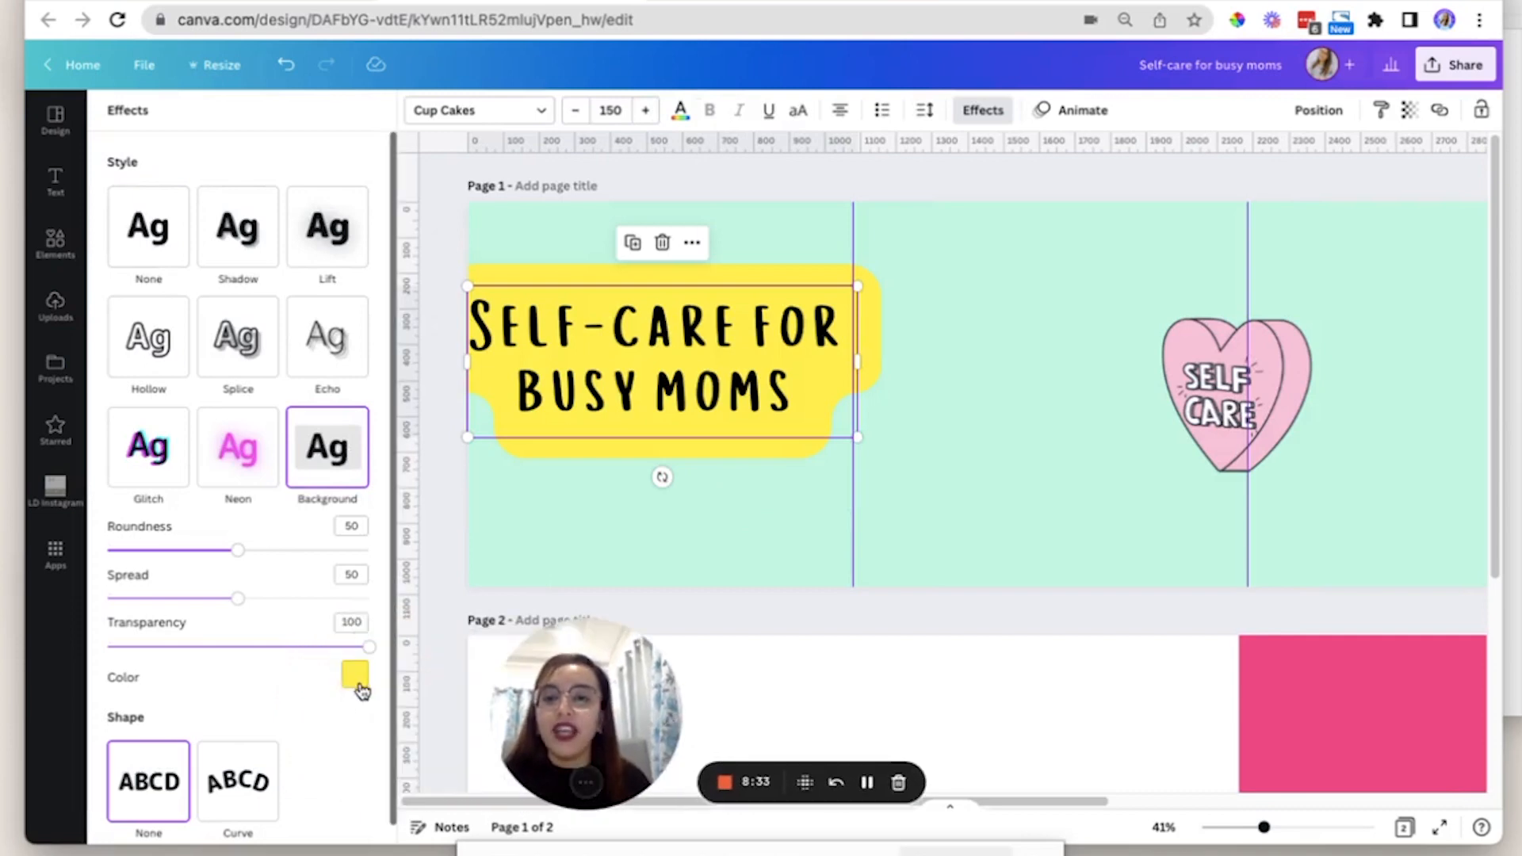
left_click(357, 677)
left_click(129, 429)
left_click(272, 610)
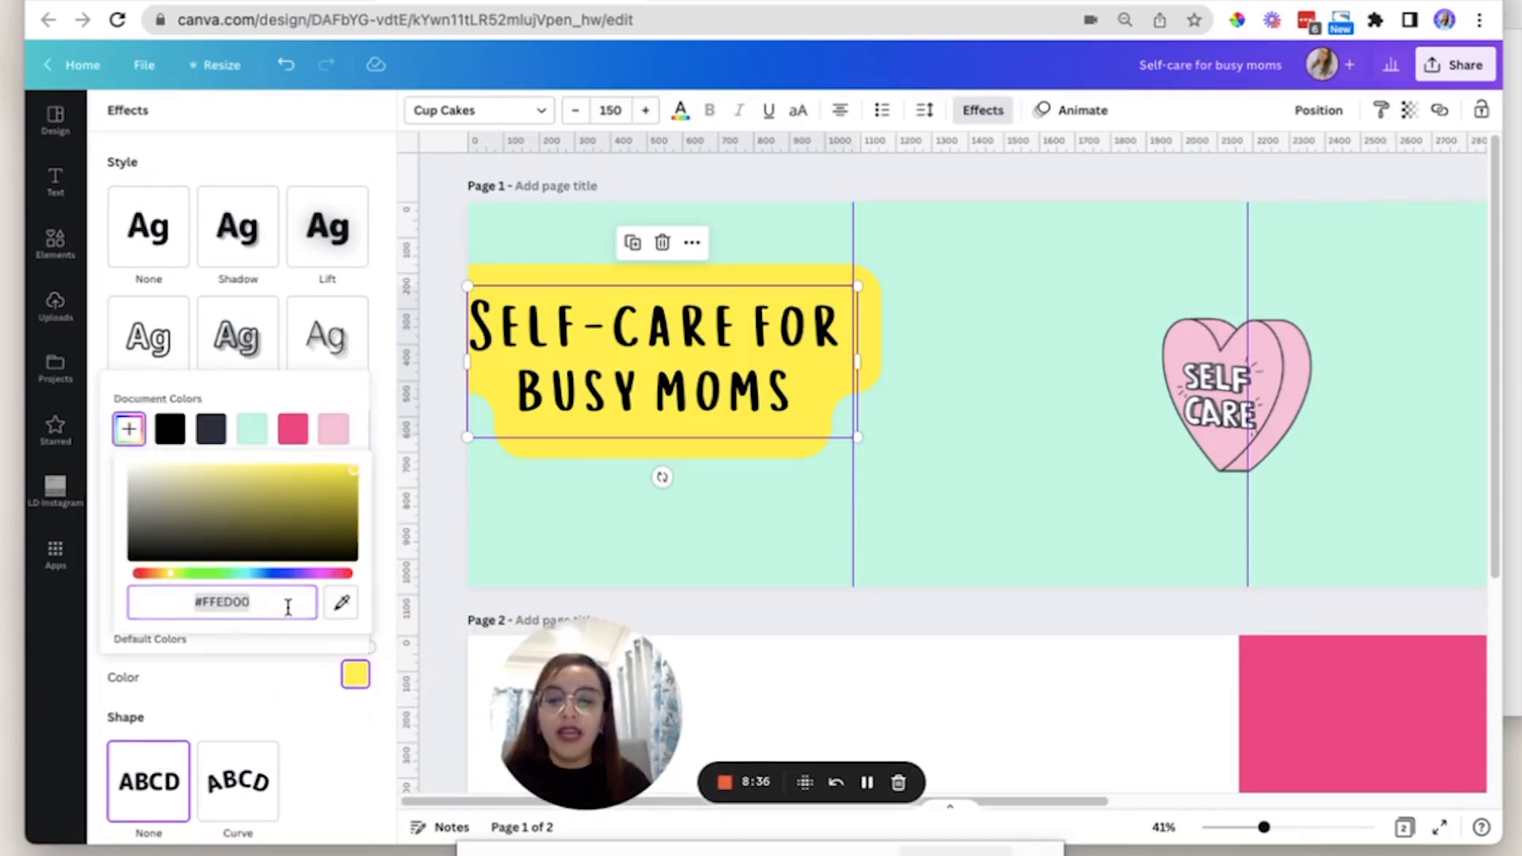
type("#E75994")
left_click(514, 520)
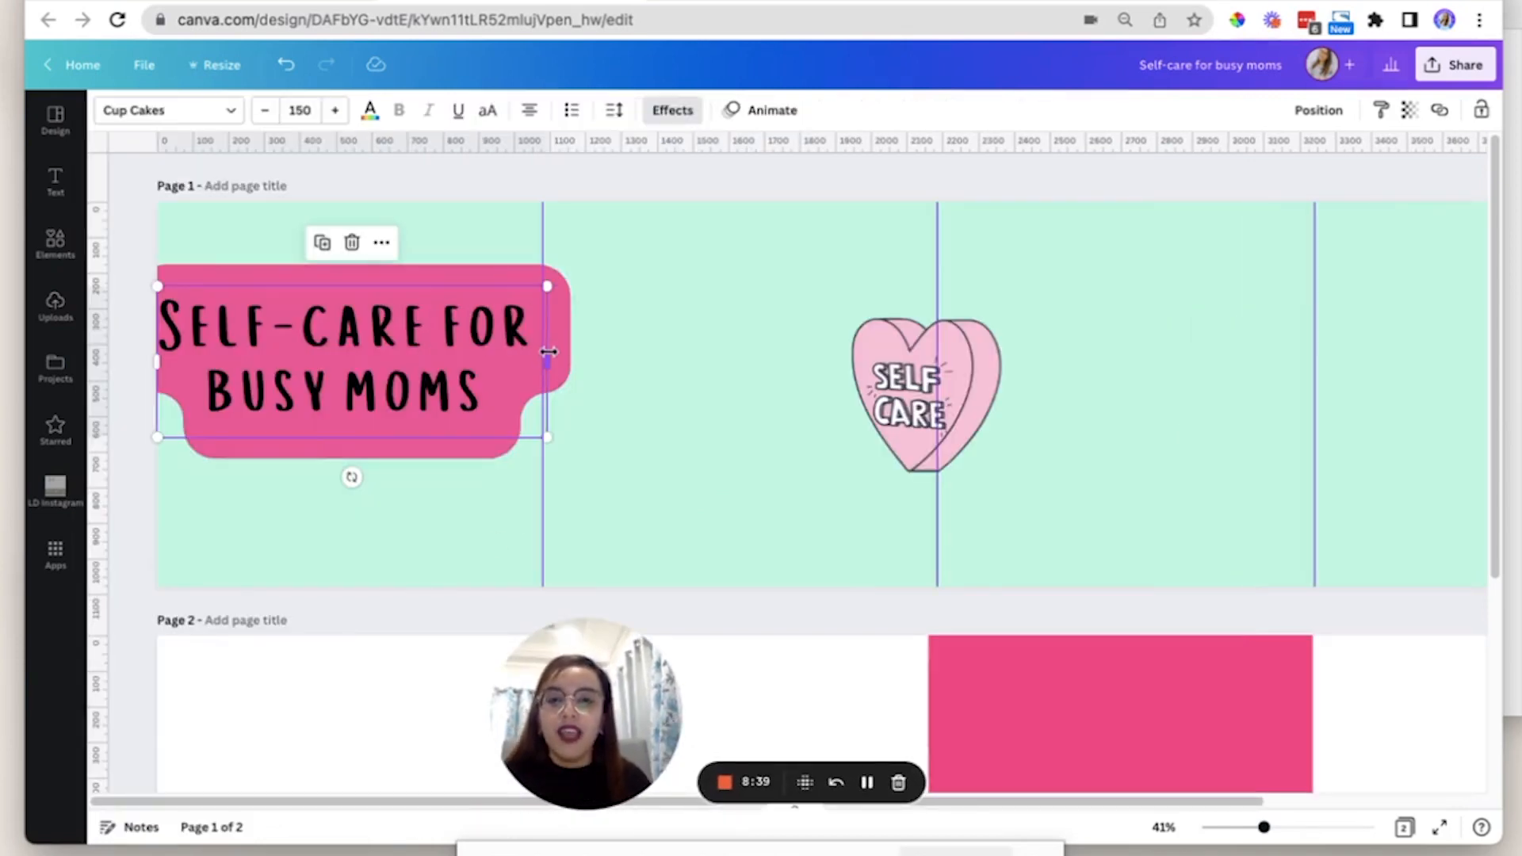
Color the heading text white and narrow its text box so the words wrap onto three lines.
left_click(371, 113)
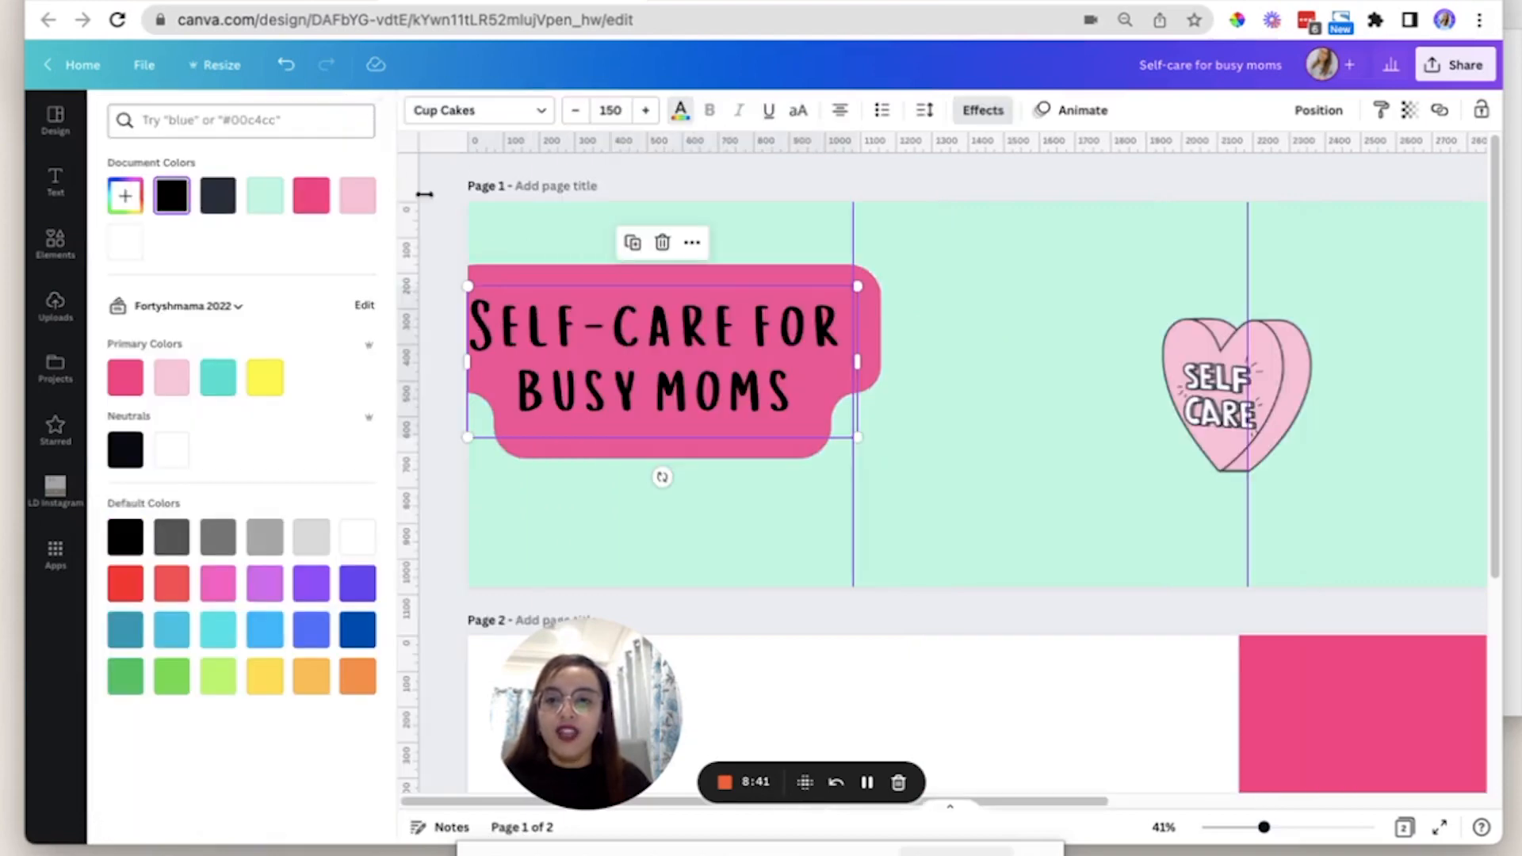
left_click(176, 461)
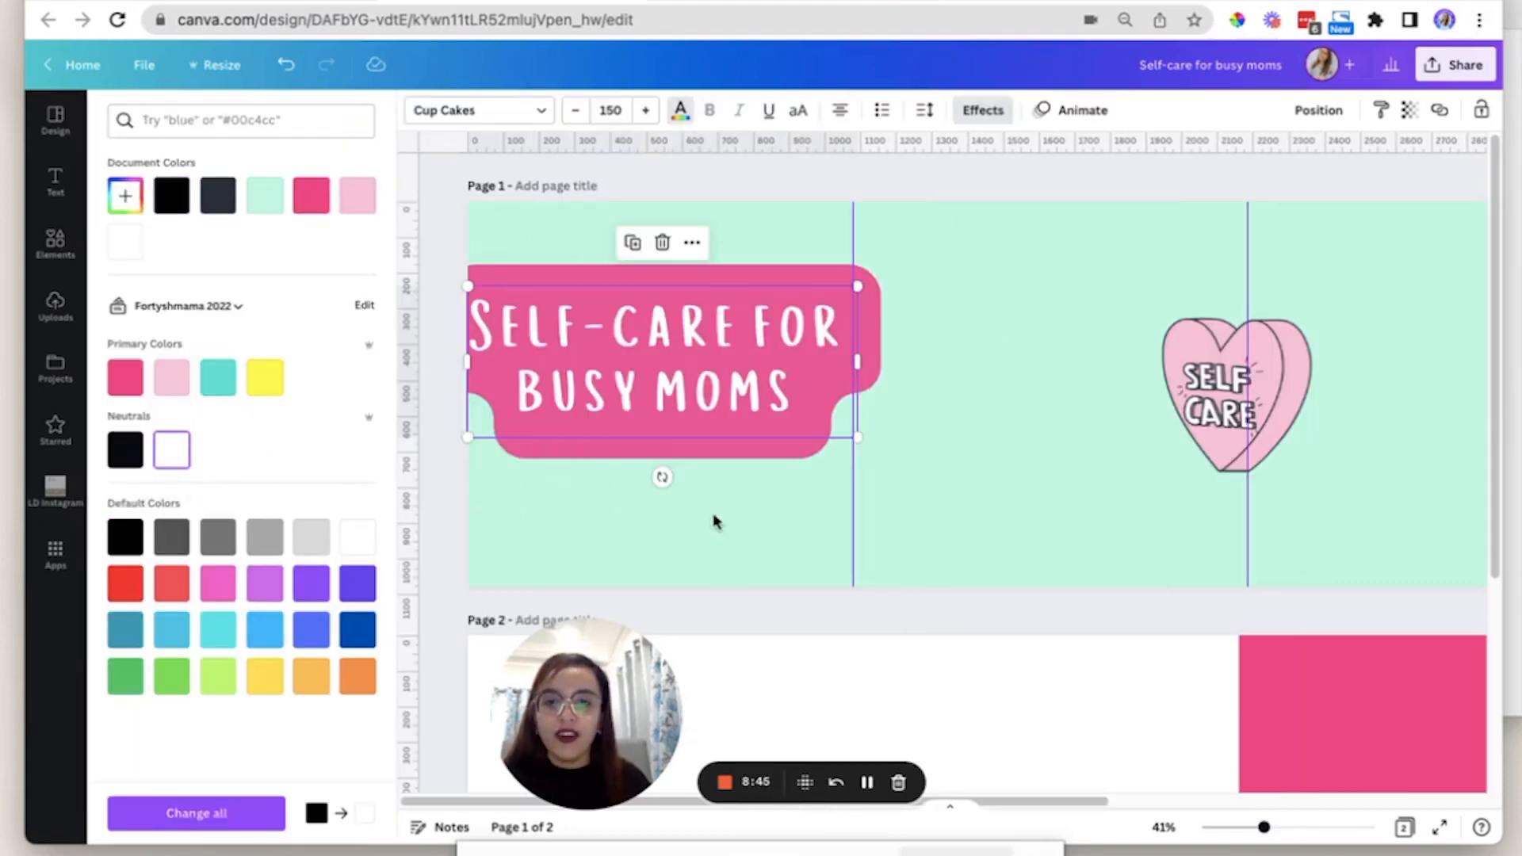
left_click_drag(864, 348, 825, 350)
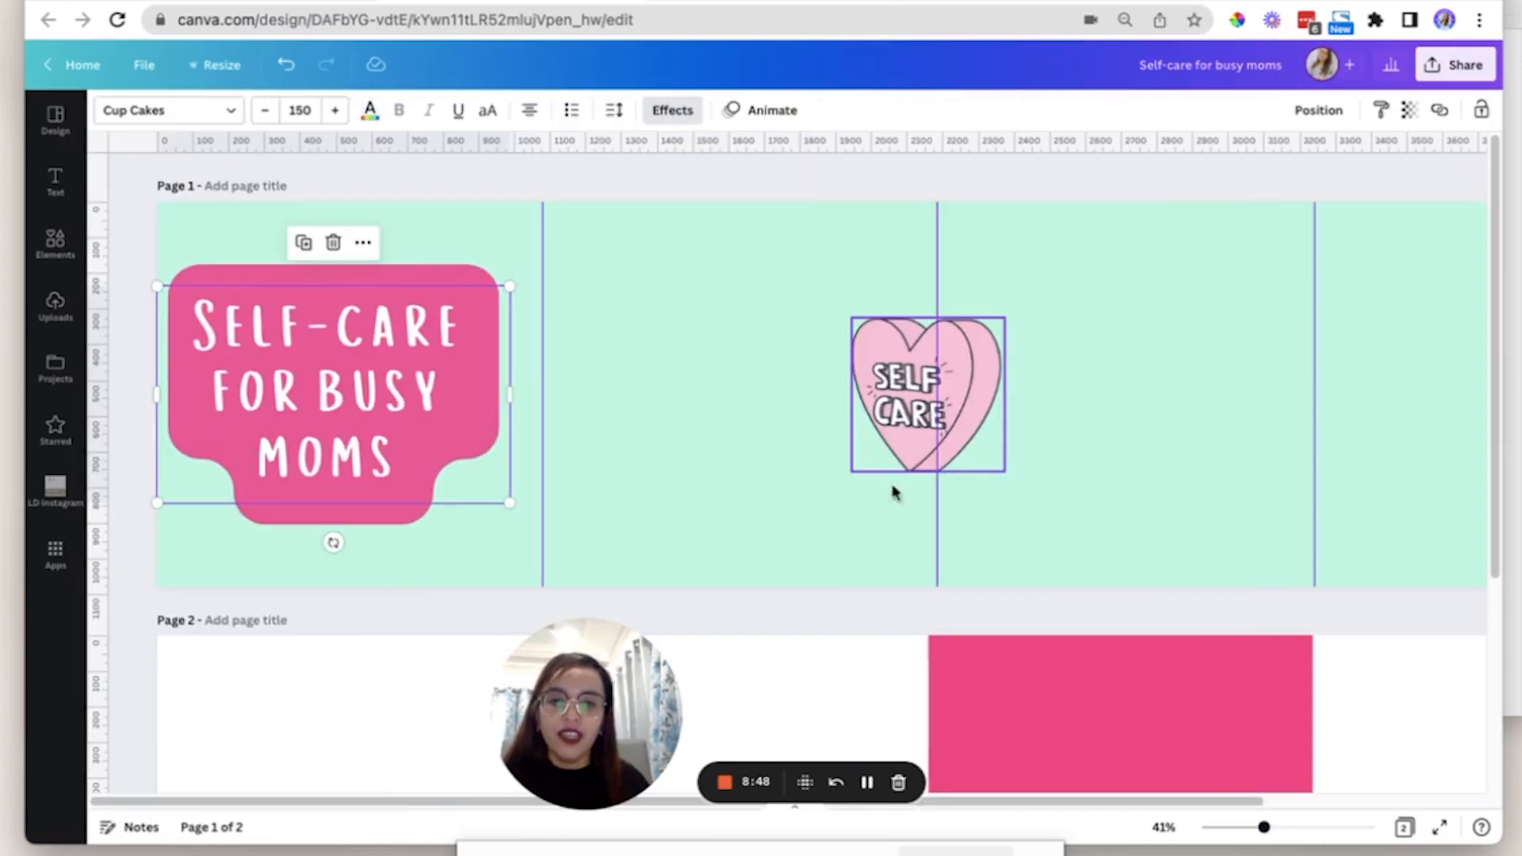
Tighten the heading to letter spacing about -68 and line spacing 0.75.
left_click(614, 111)
left_click_drag(664, 244, 657, 199)
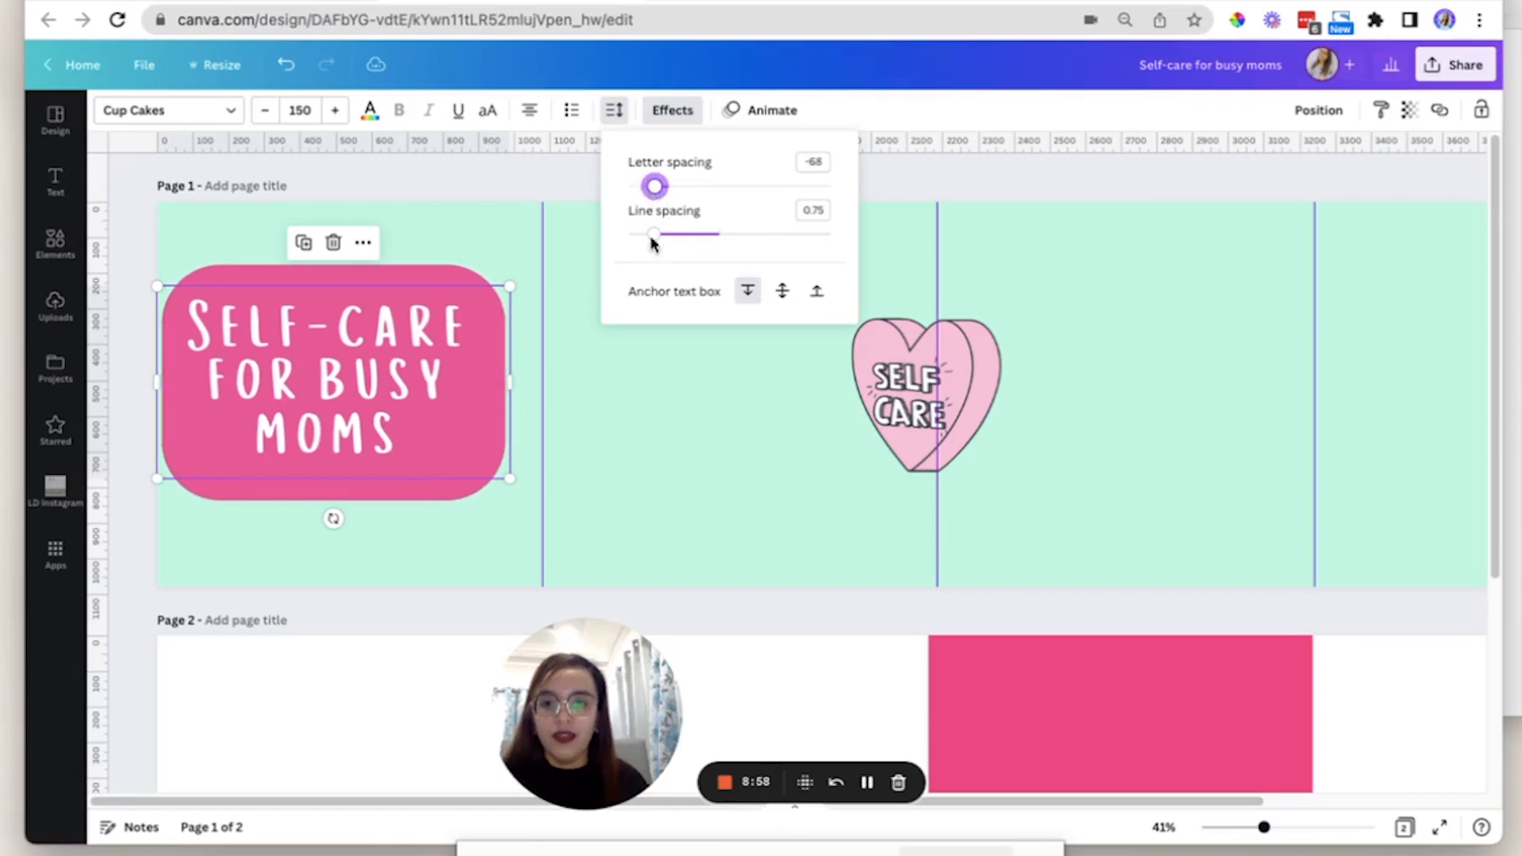
left_click(631, 469)
Set the heading's font size to 120 and narrow its text box to wrap the words onto three lines.
left_click(300, 110)
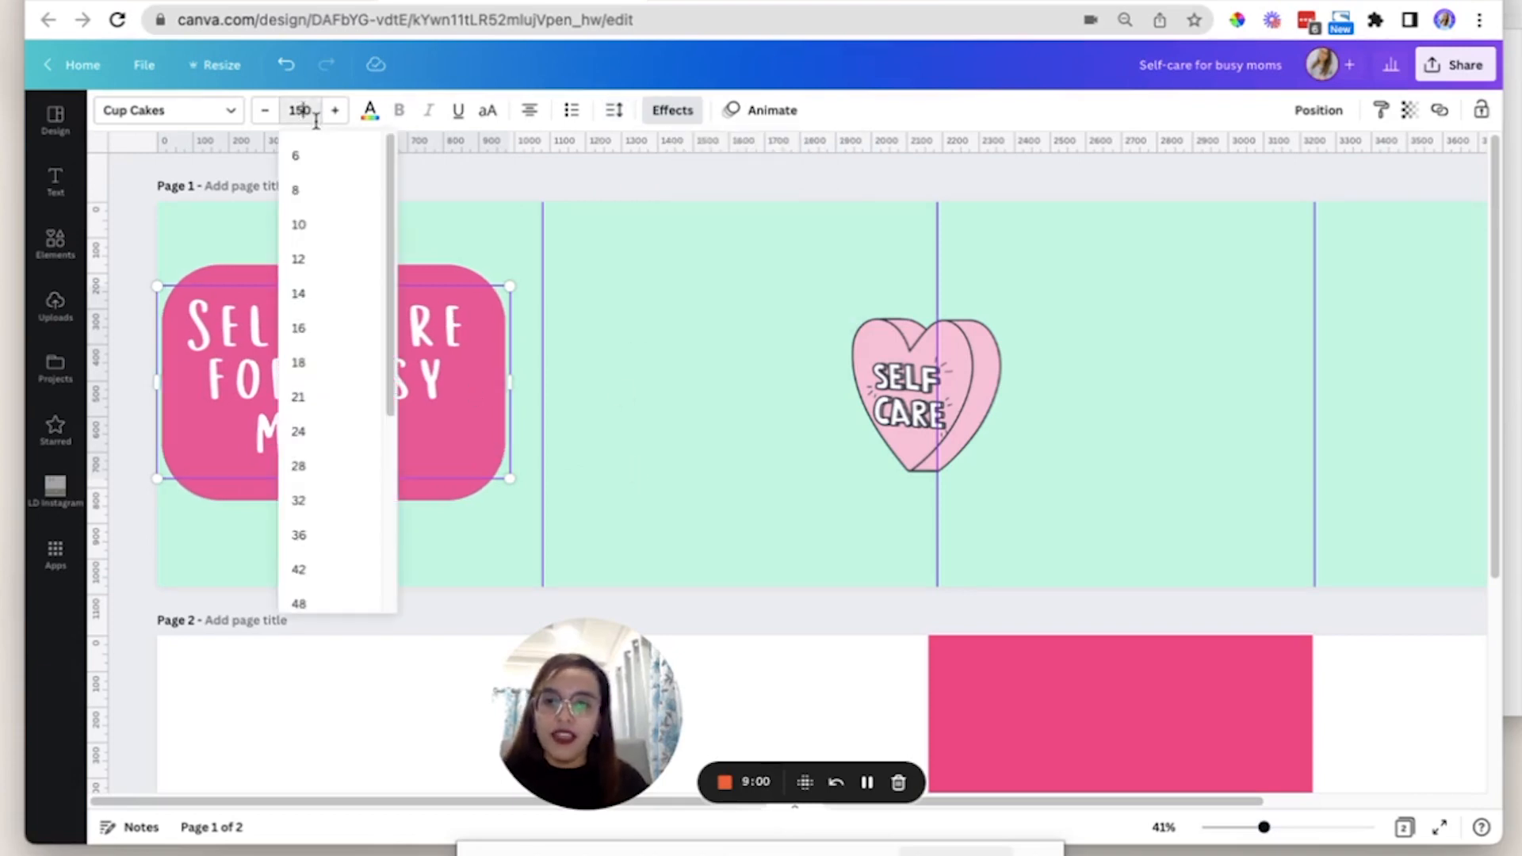
type("120")
key("Return")
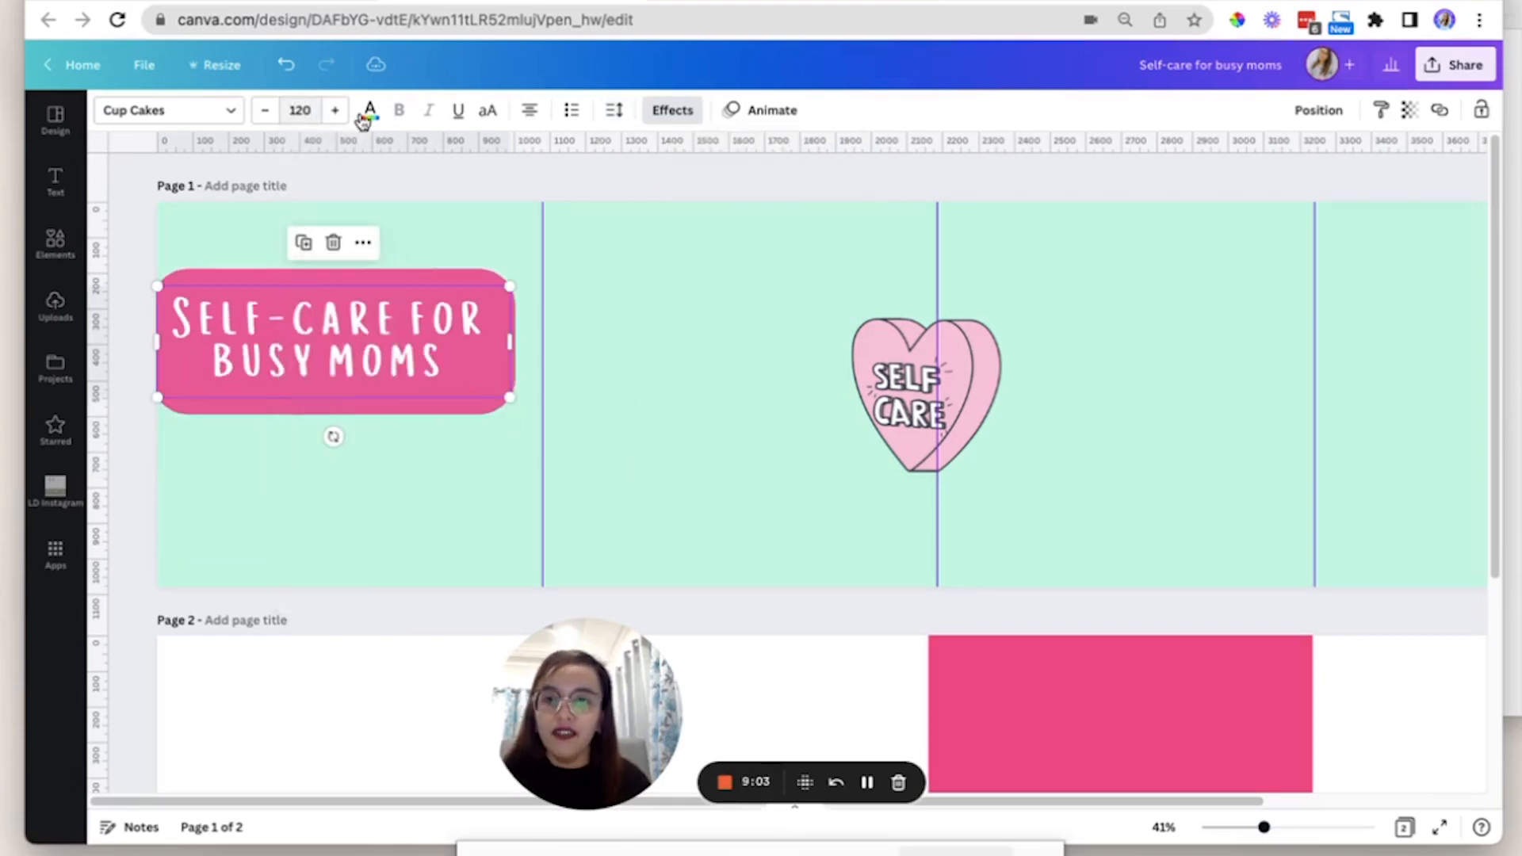
left_click(509, 347)
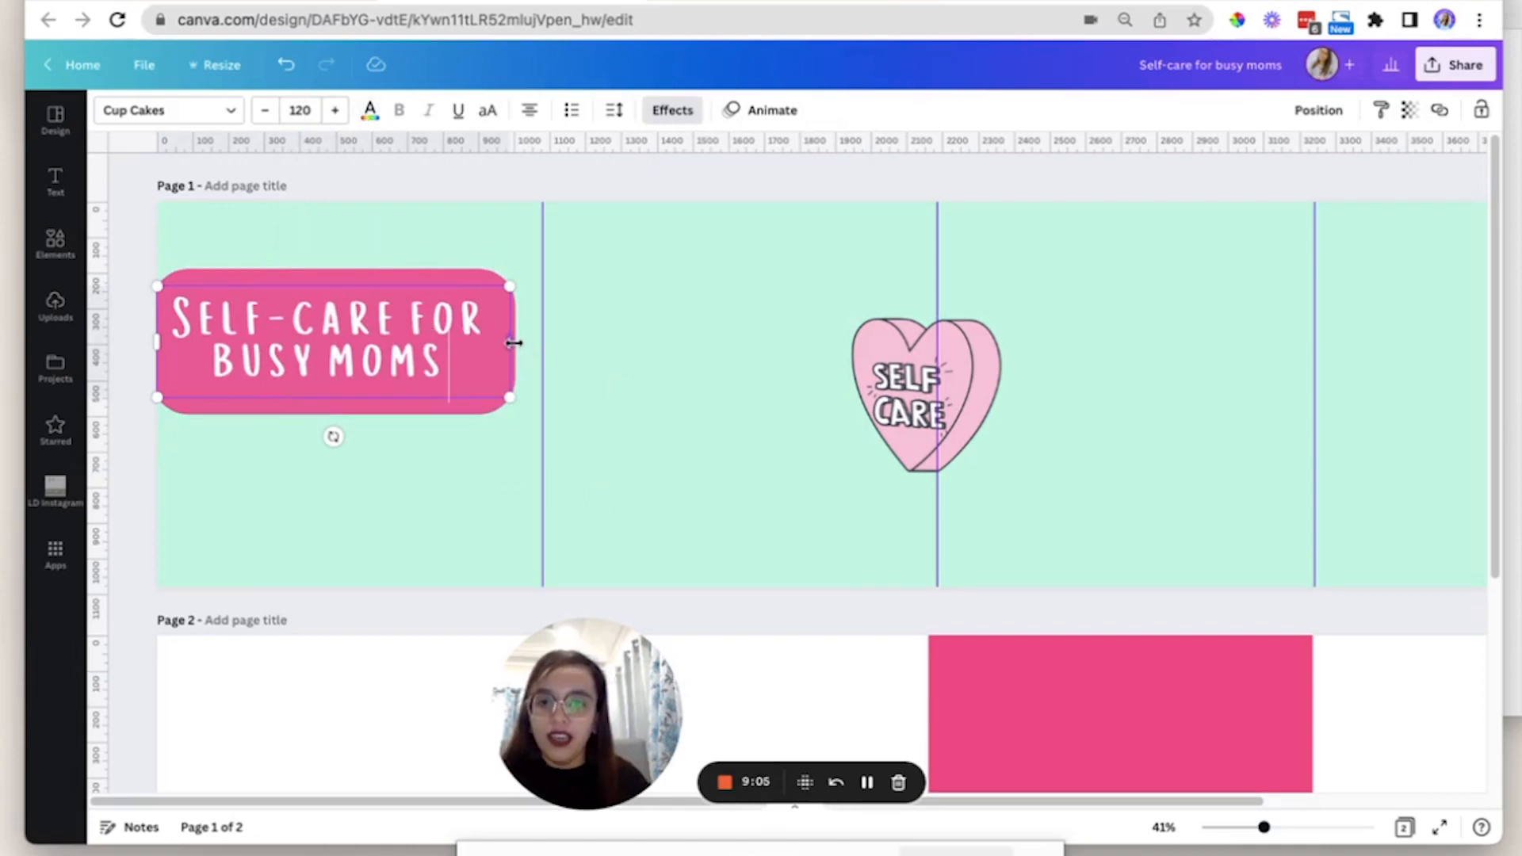
left_click_drag(513, 344, 451, 347)
Move the heading to the middle of the first slide and deselect it.
left_click(499, 356)
left_click_drag(324, 366, 375, 394)
left_click(711, 453)
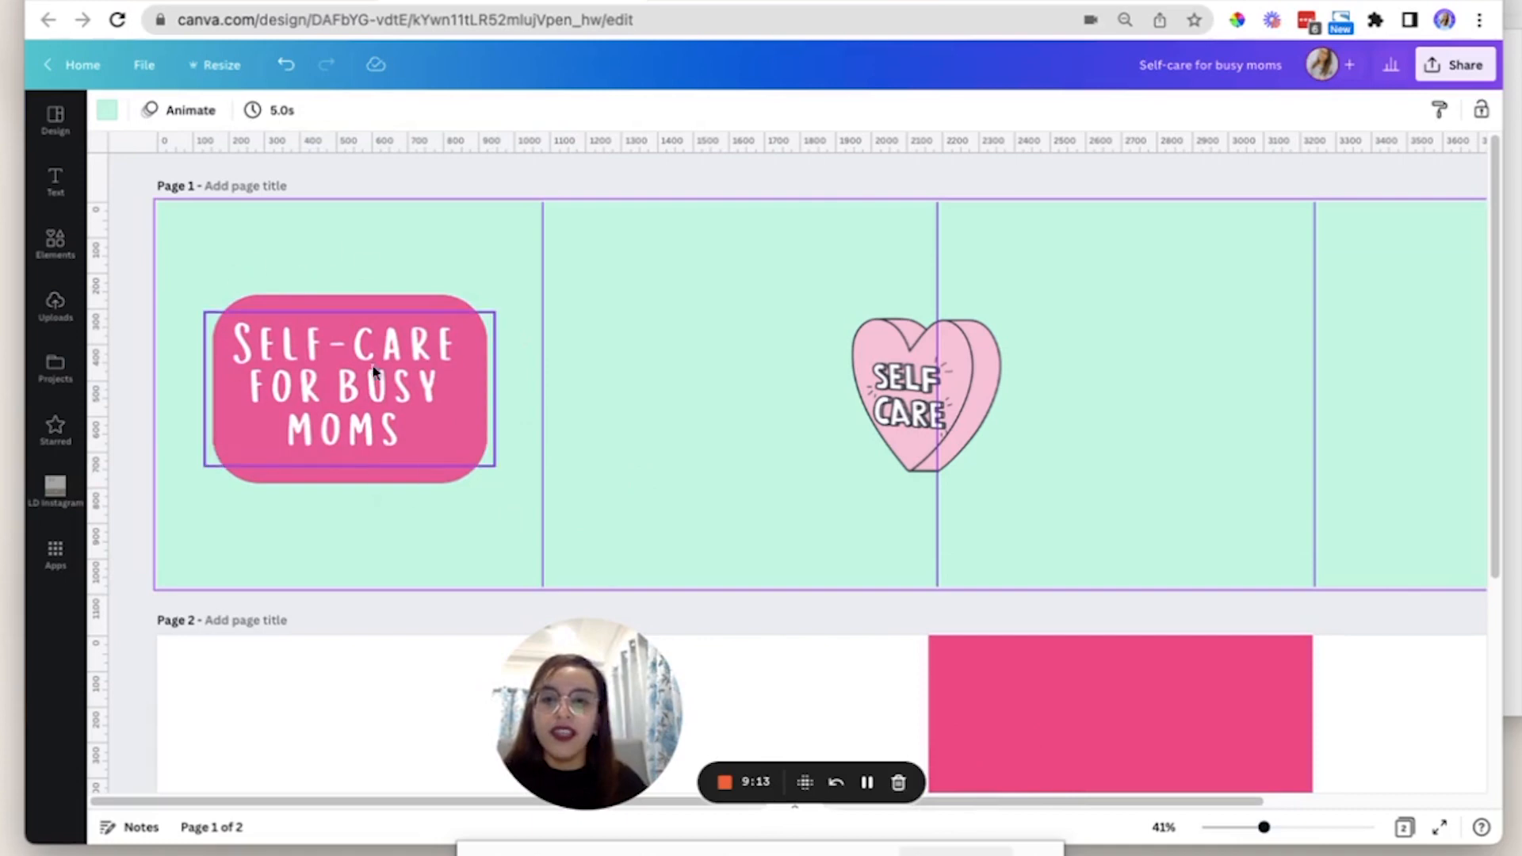
Copy the pink square from page 2 onto page 1 and align it exactly over the first slide.
left_click(1030, 676)
scroll(944, 516, "down", 2)
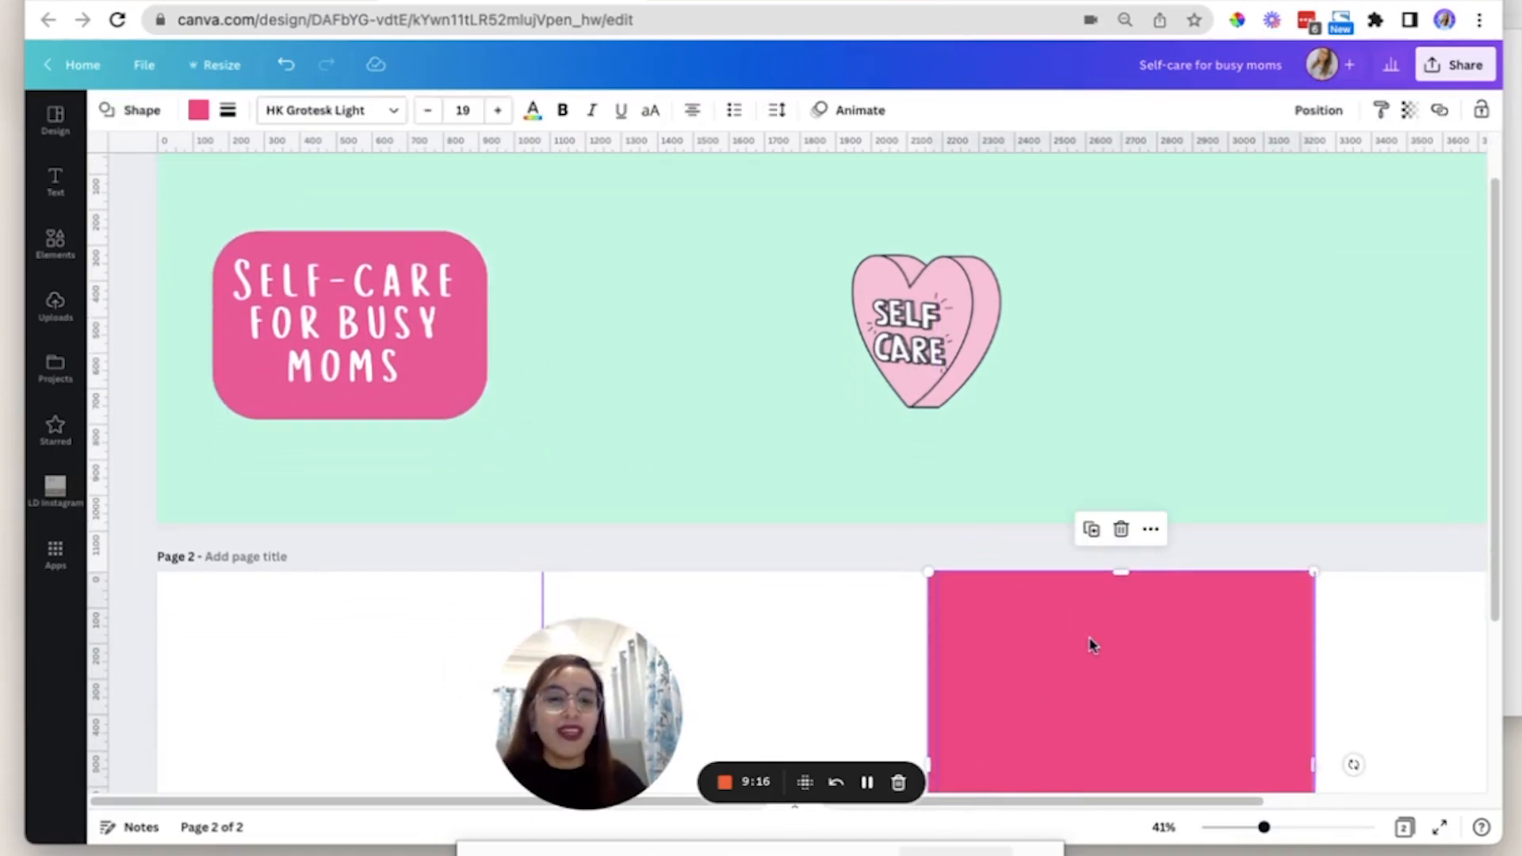
scroll(976, 550, "up", 1)
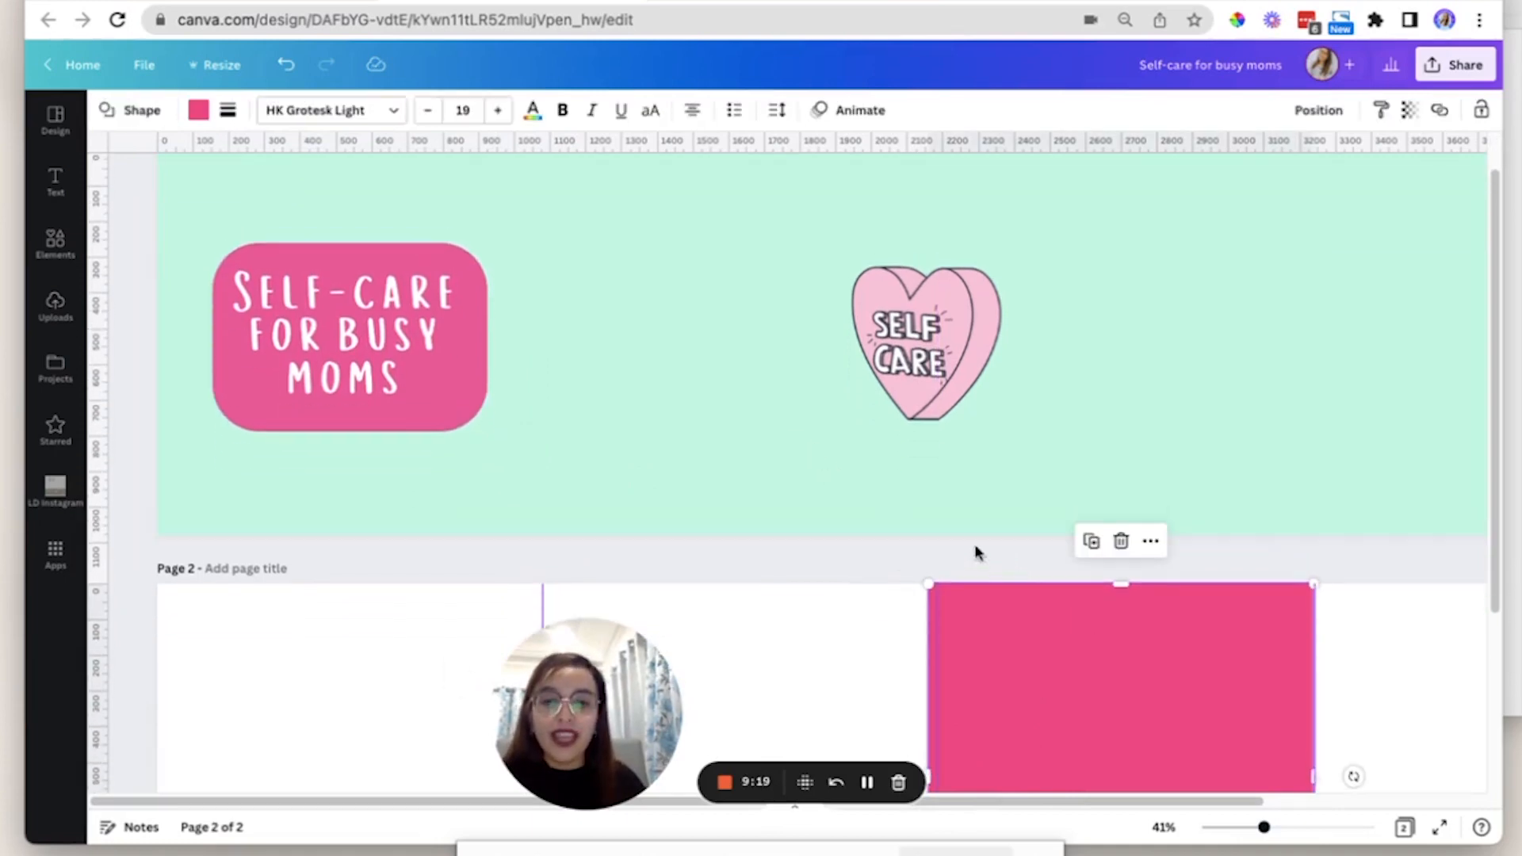
key("ctrl+c")
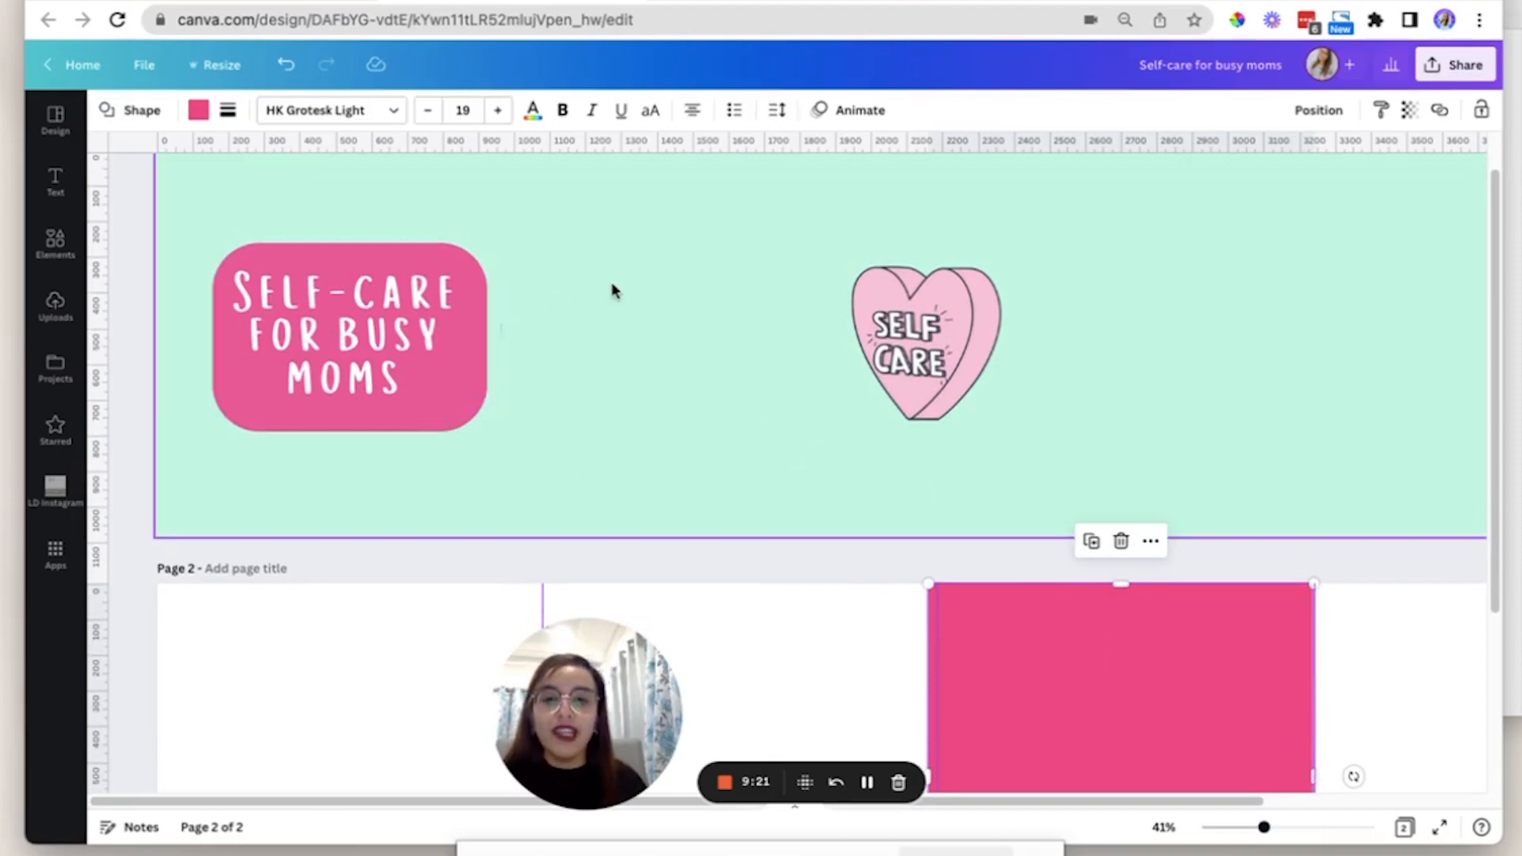
left_click(611, 289)
key("ctrl+v")
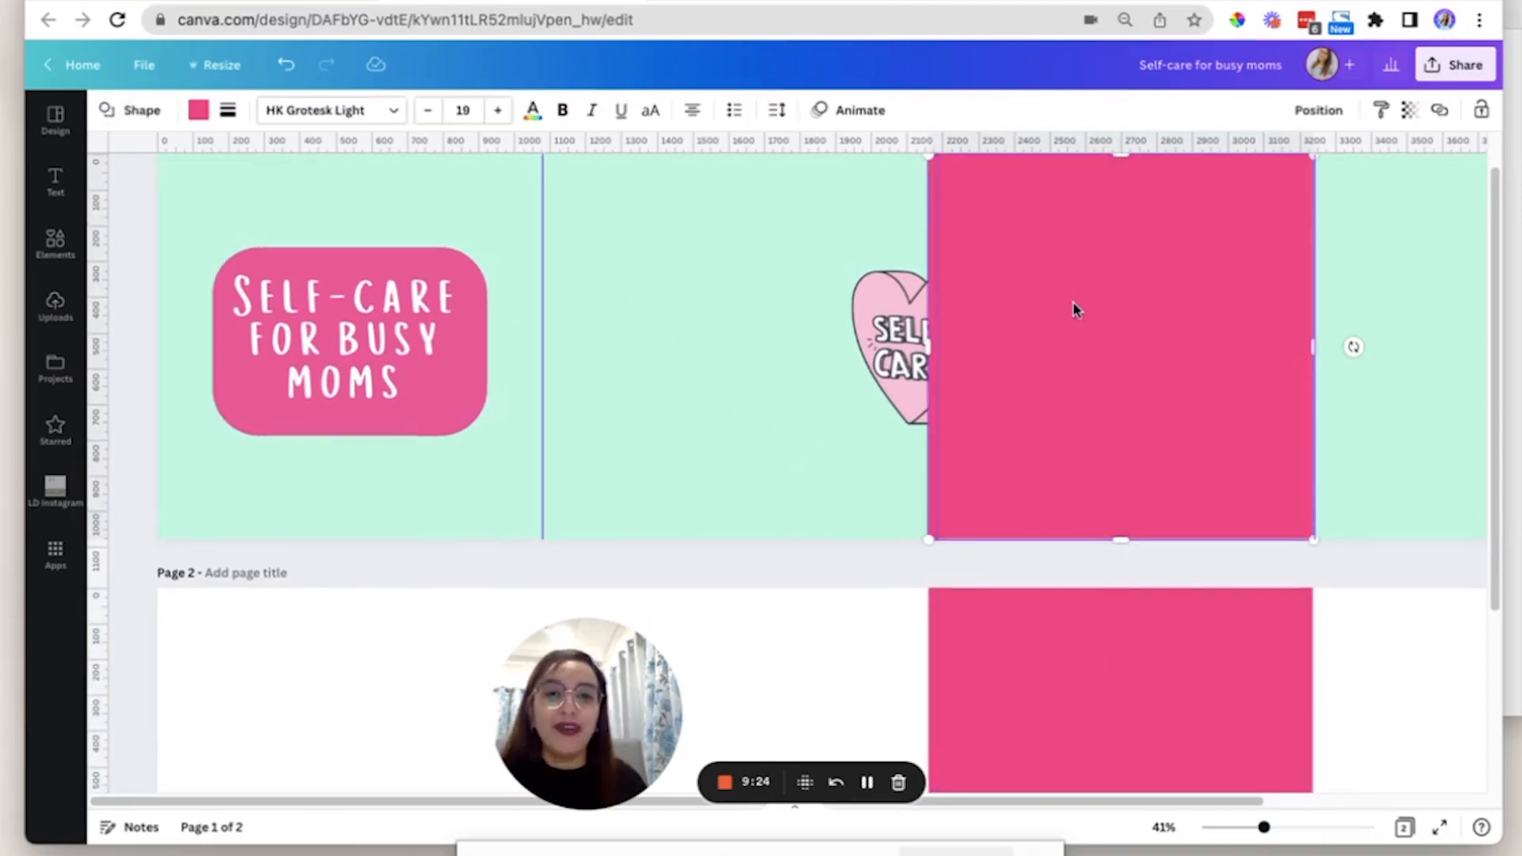
left_click_drag(1074, 309, 313, 306)
scroll(363, 377, "up", 1)
left_click_drag(390, 350, 389, 353)
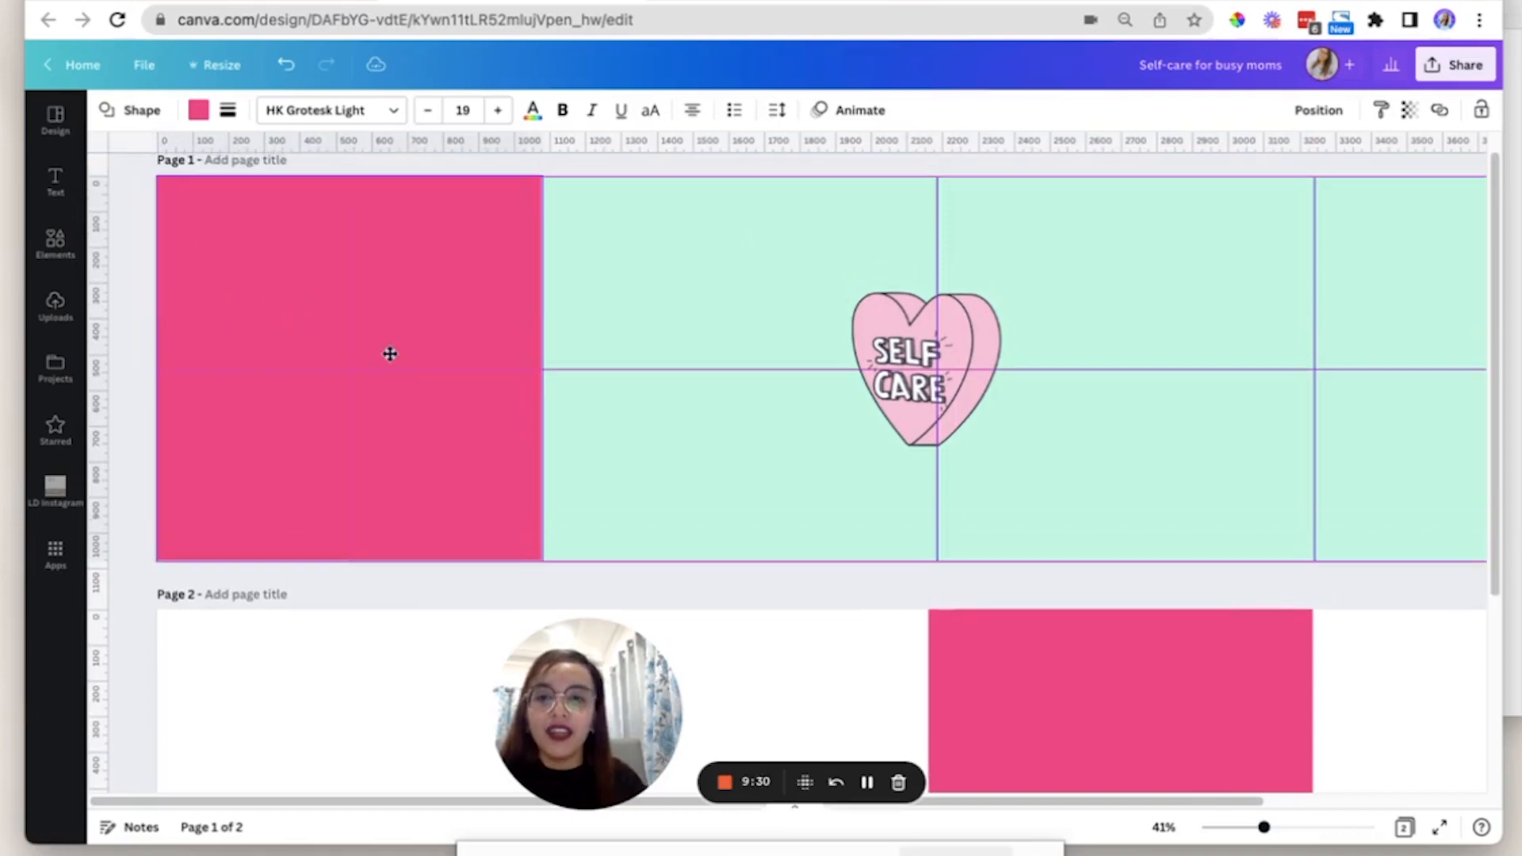
Send the pink square behind the heading and center-align the two horizontally on the first slide.
left_click(1316, 111)
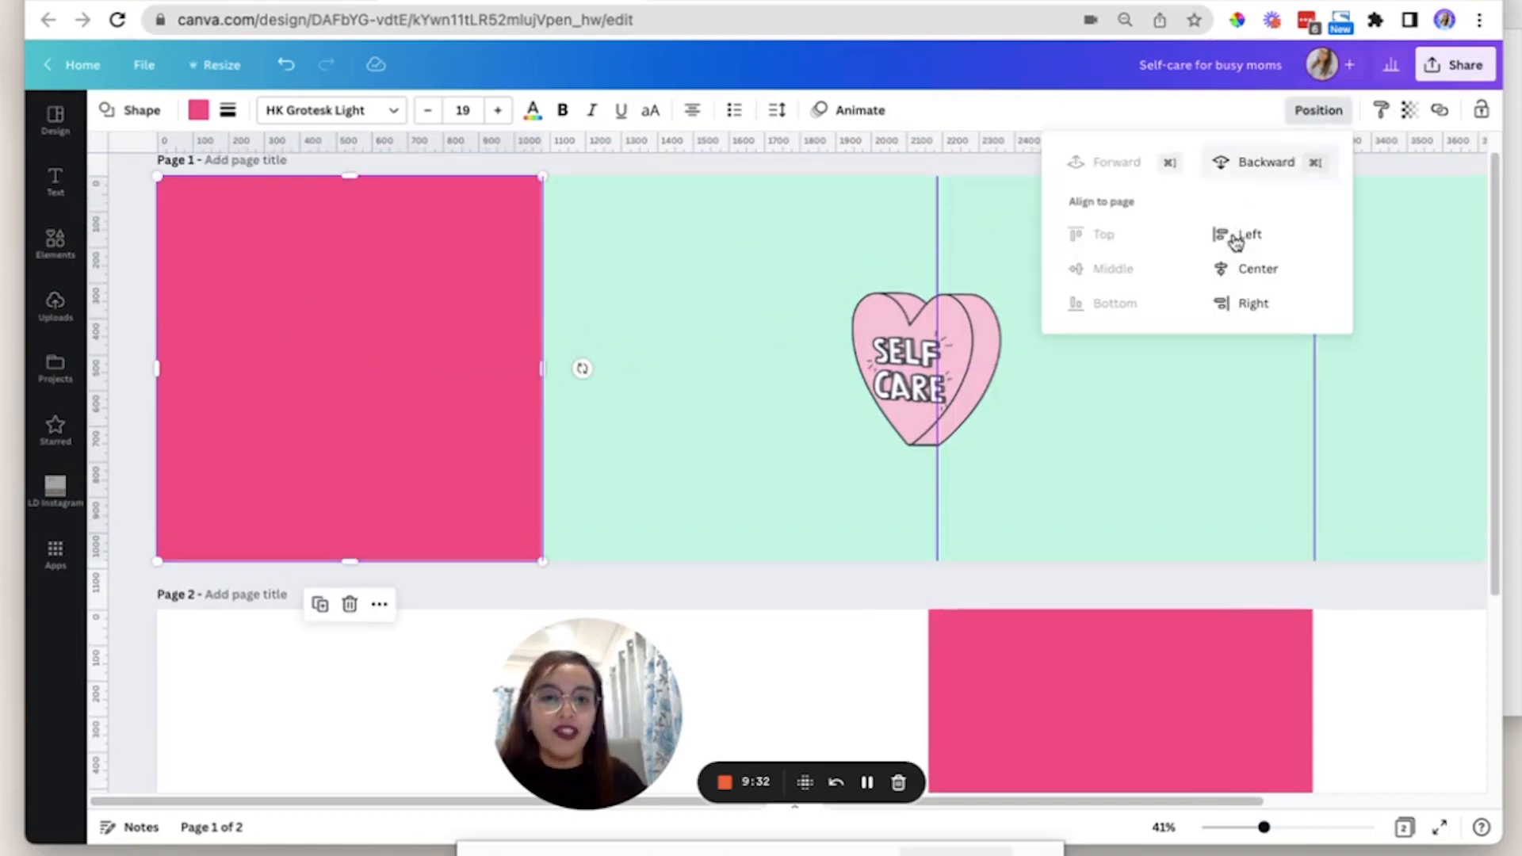
left_click(1239, 162)
left_click_drag(130, 246, 349, 357)
left_click(1348, 110)
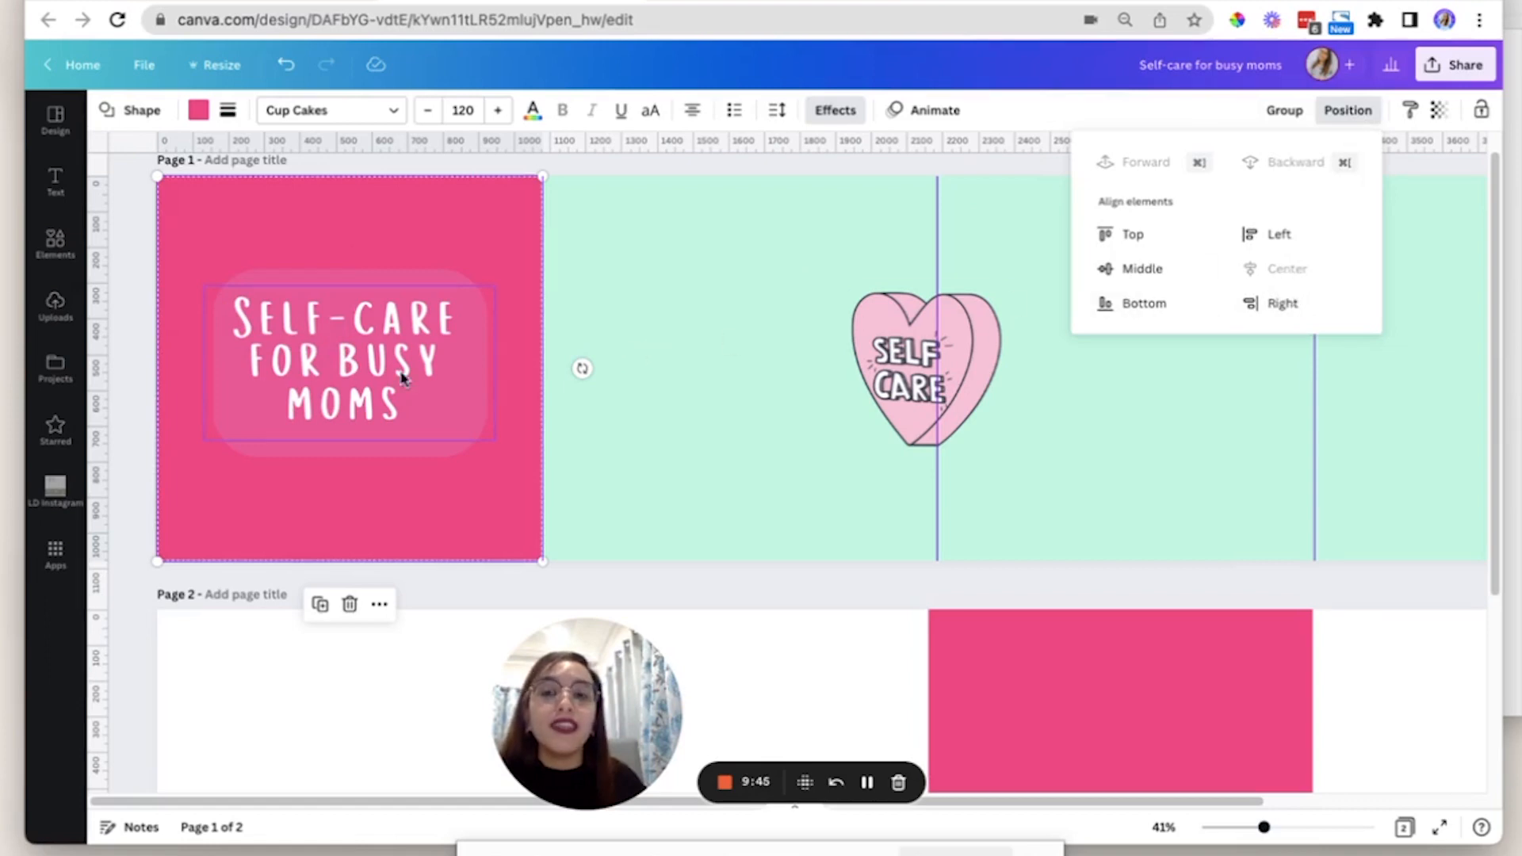
left_click(119, 373)
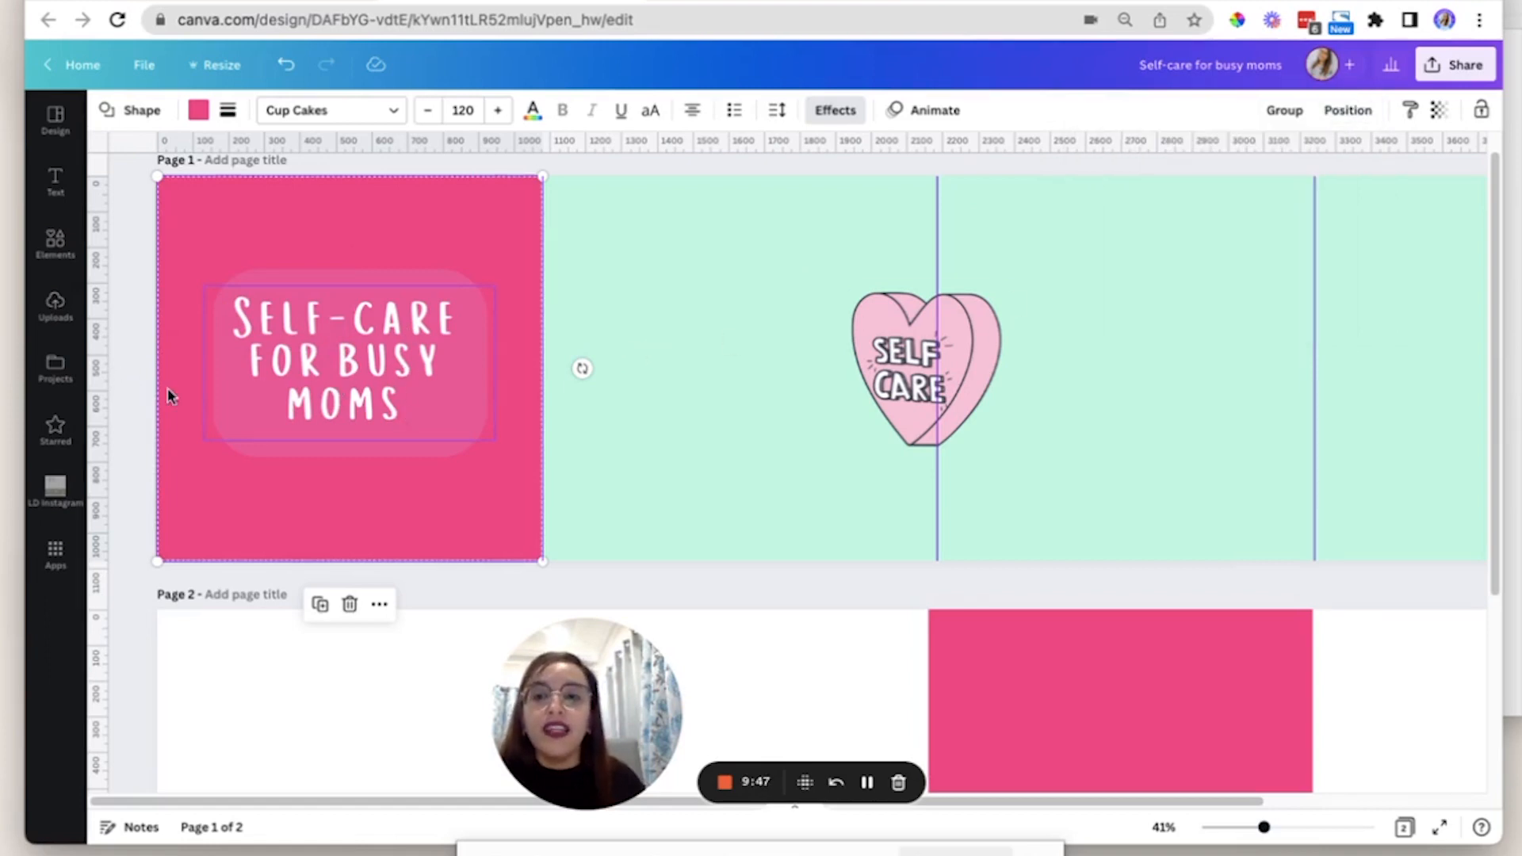
left_click(573, 333)
Nudge the heading to the right, off the center of the pink square.
left_click(381, 366)
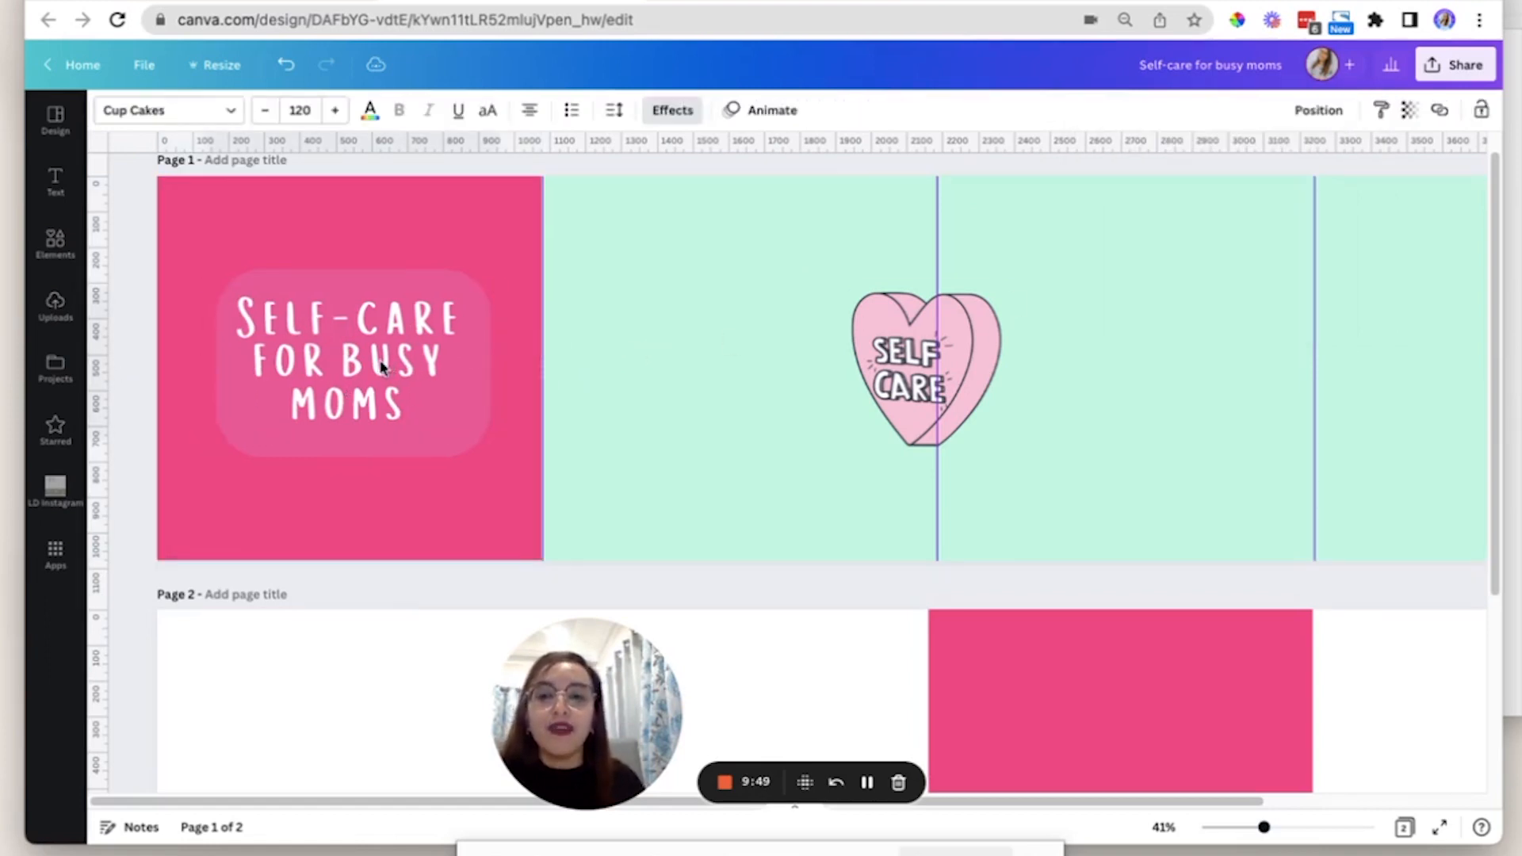
key("shift+Right")
key("shift+Right")
key("shift+Right")
key("shift+Right")
key("shift+Right")
key("shift+Right")
key("shift+Right")
key("shift+Right")
key("Escape")
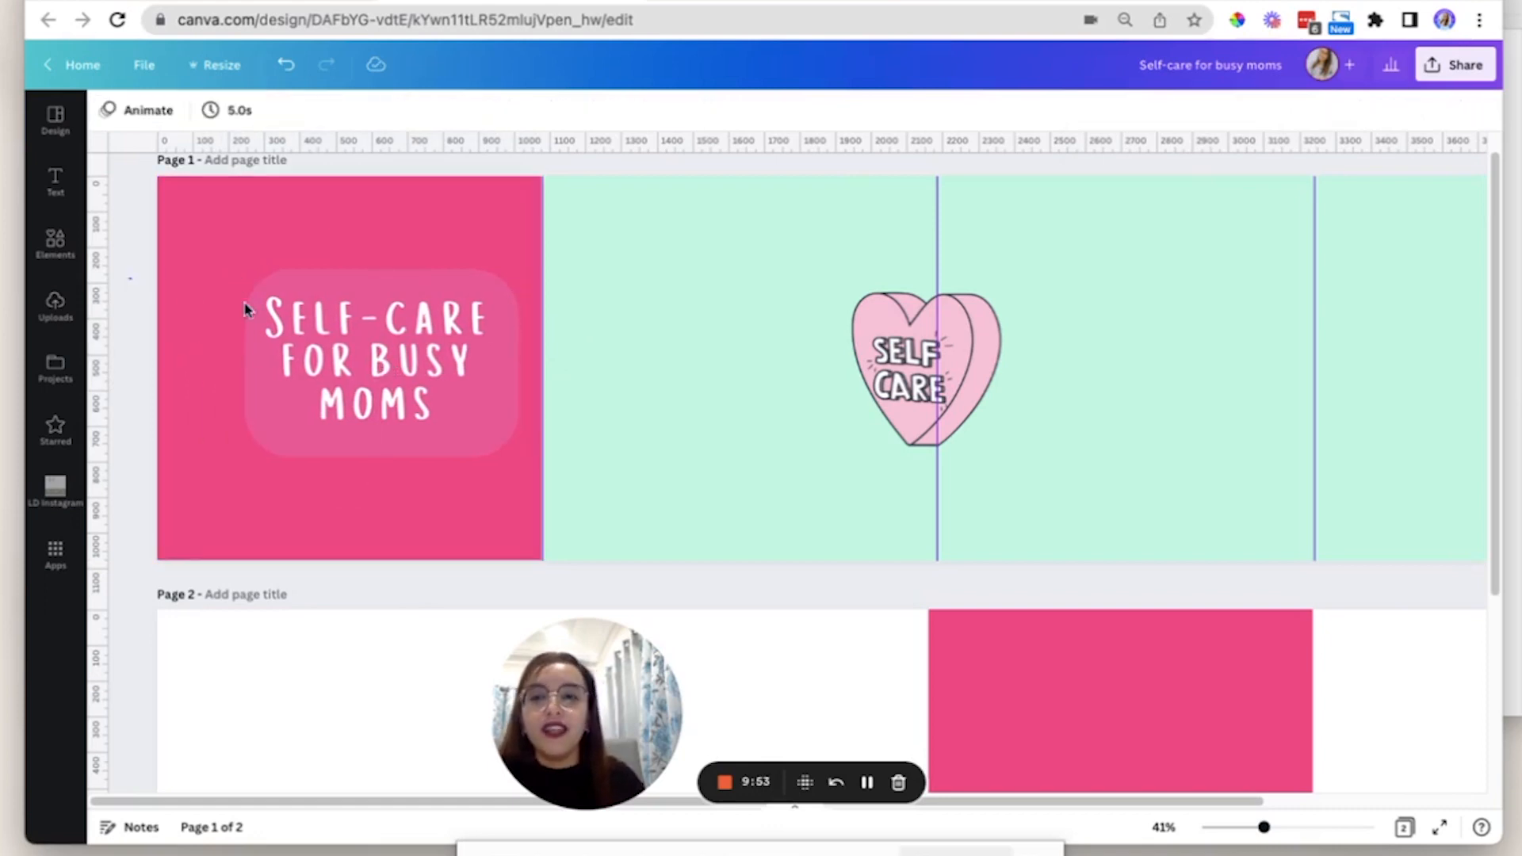
Select the heading together with the pink square and align their horizontal centers.
left_click_drag(129, 277, 369, 365)
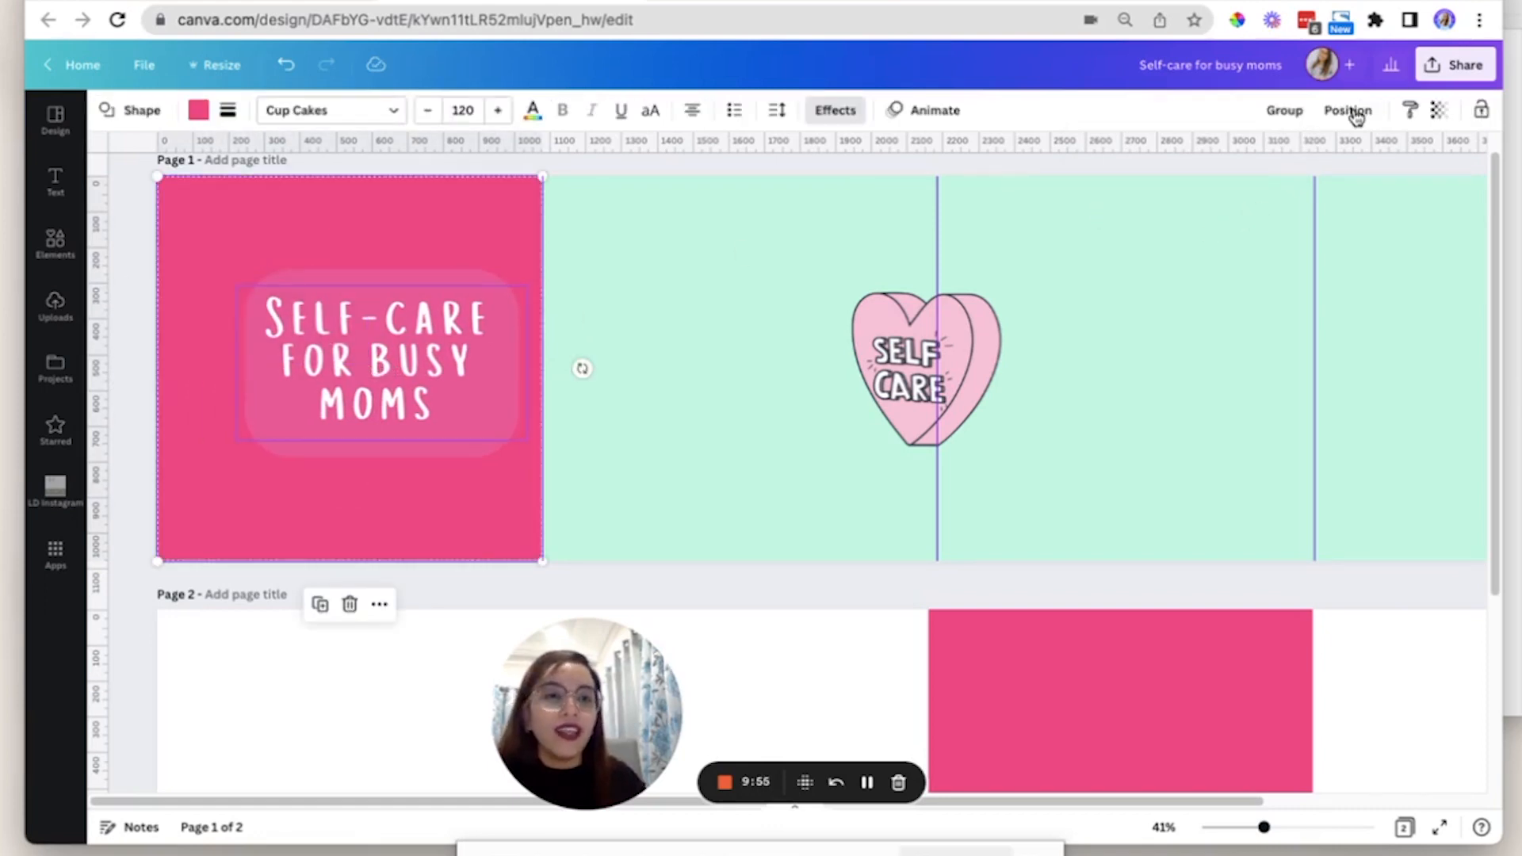
left_click(1352, 111)
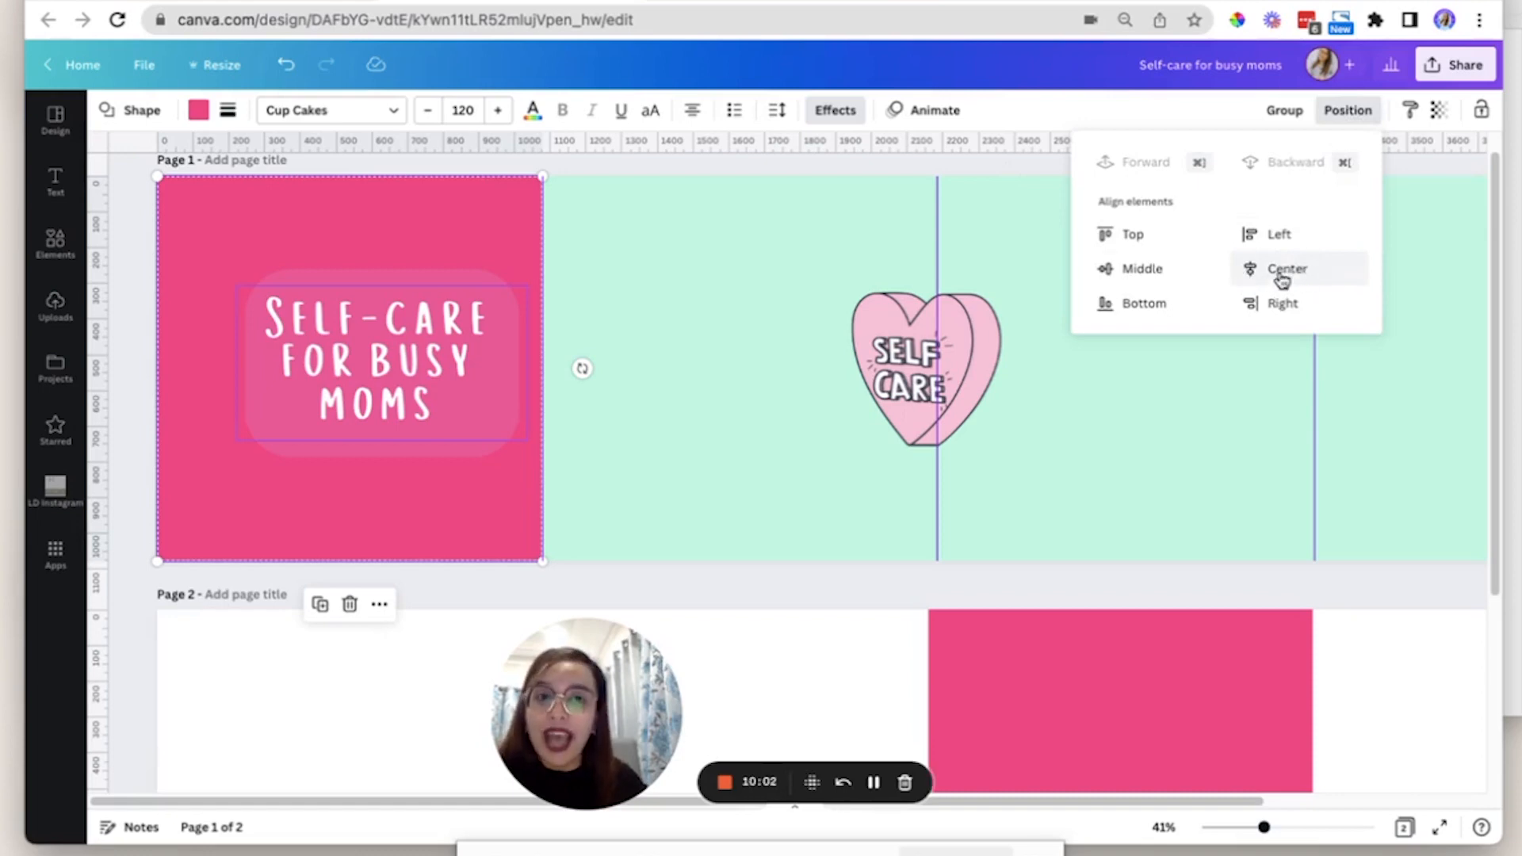
left_click(1320, 274)
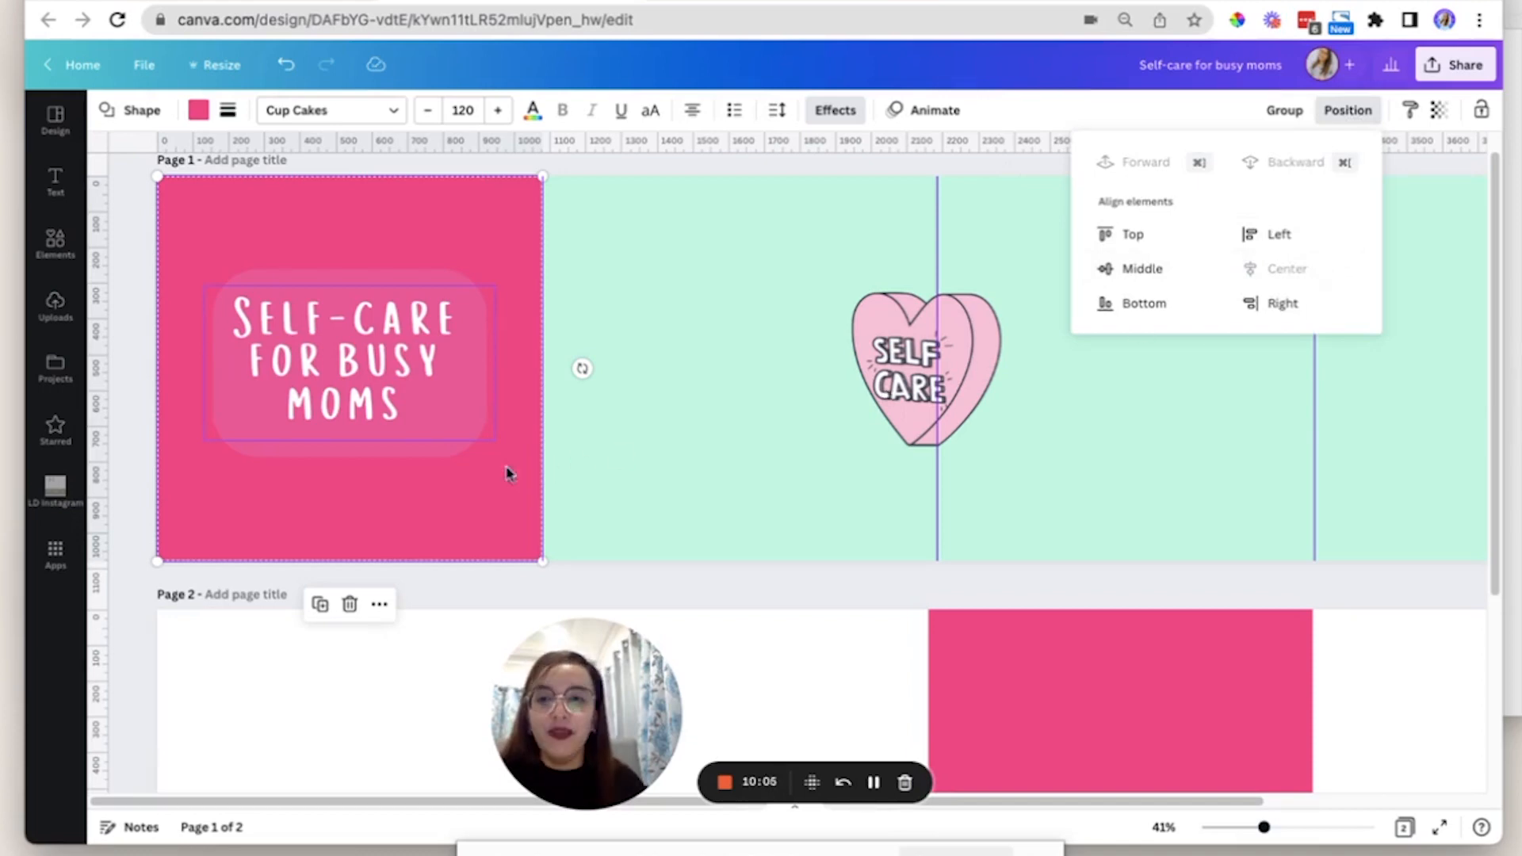
Delete the pink alignment square from the first slide, keeping the heading.
left_click(125, 311)
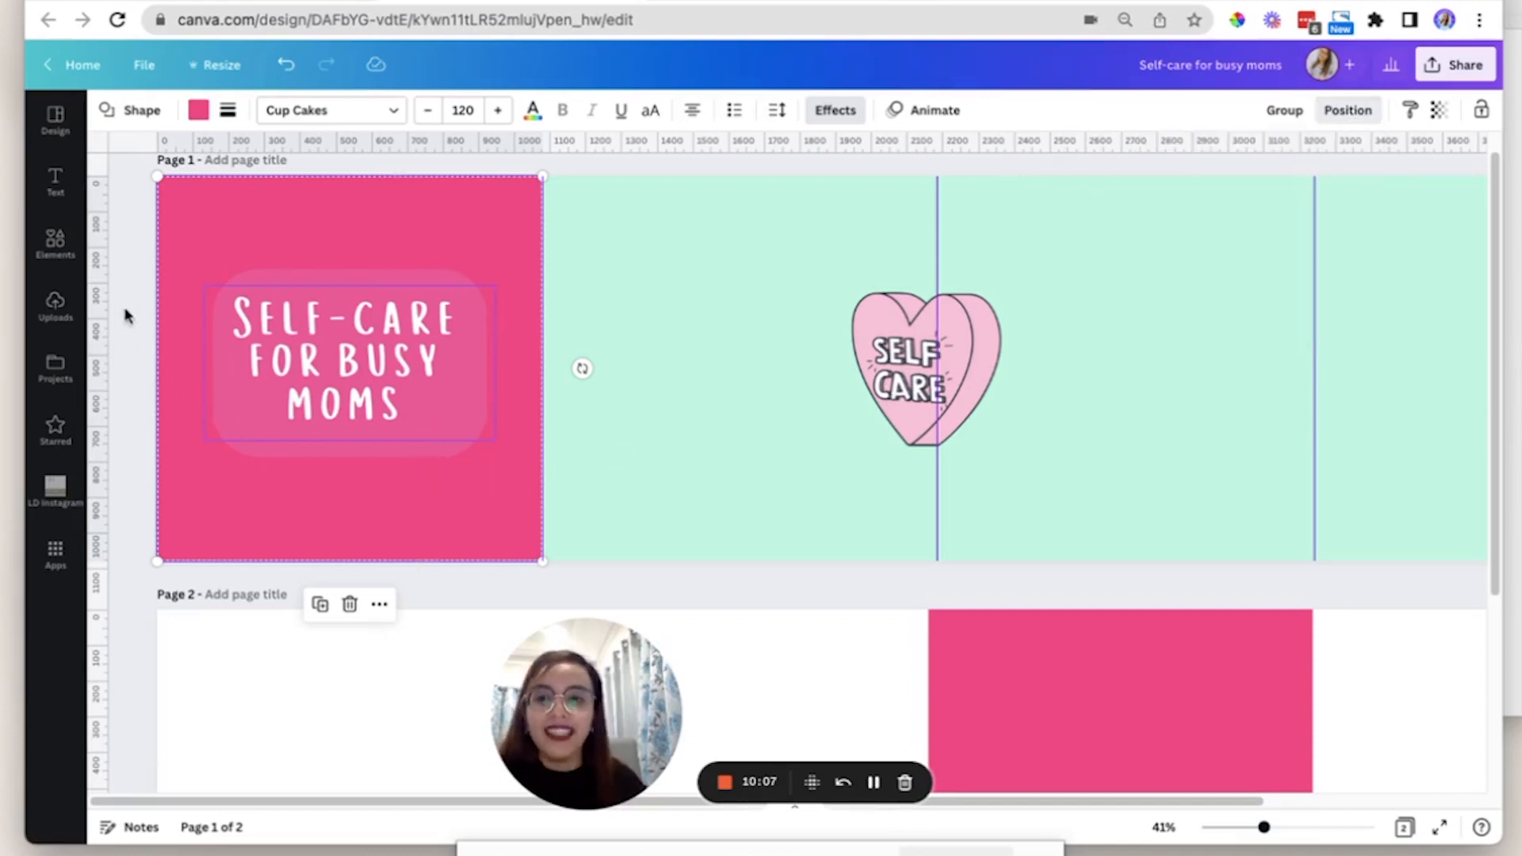
left_click(593, 215)
left_click(526, 213)
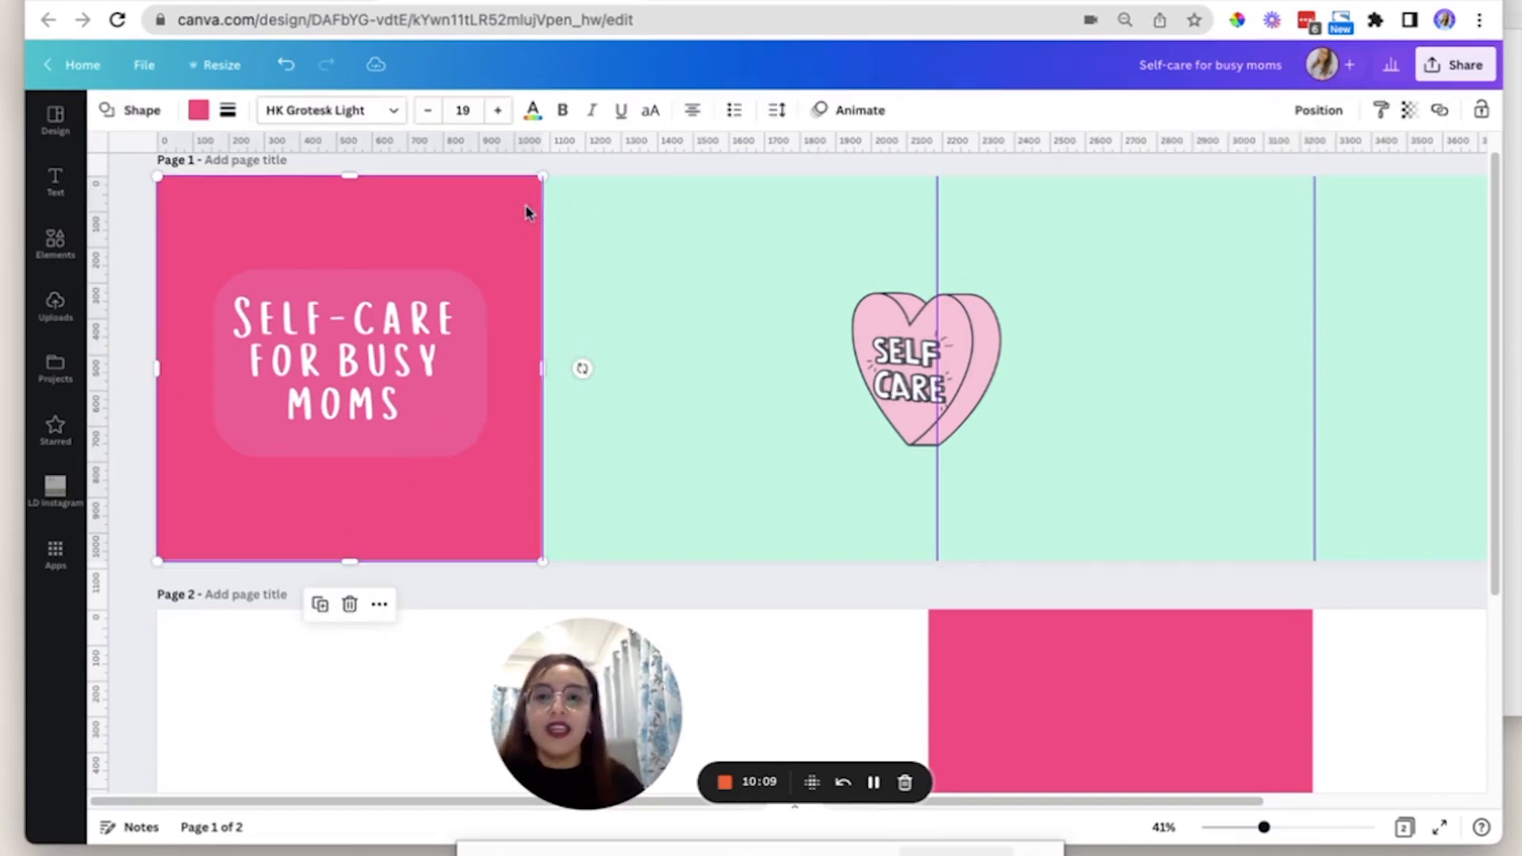
key("Delete")
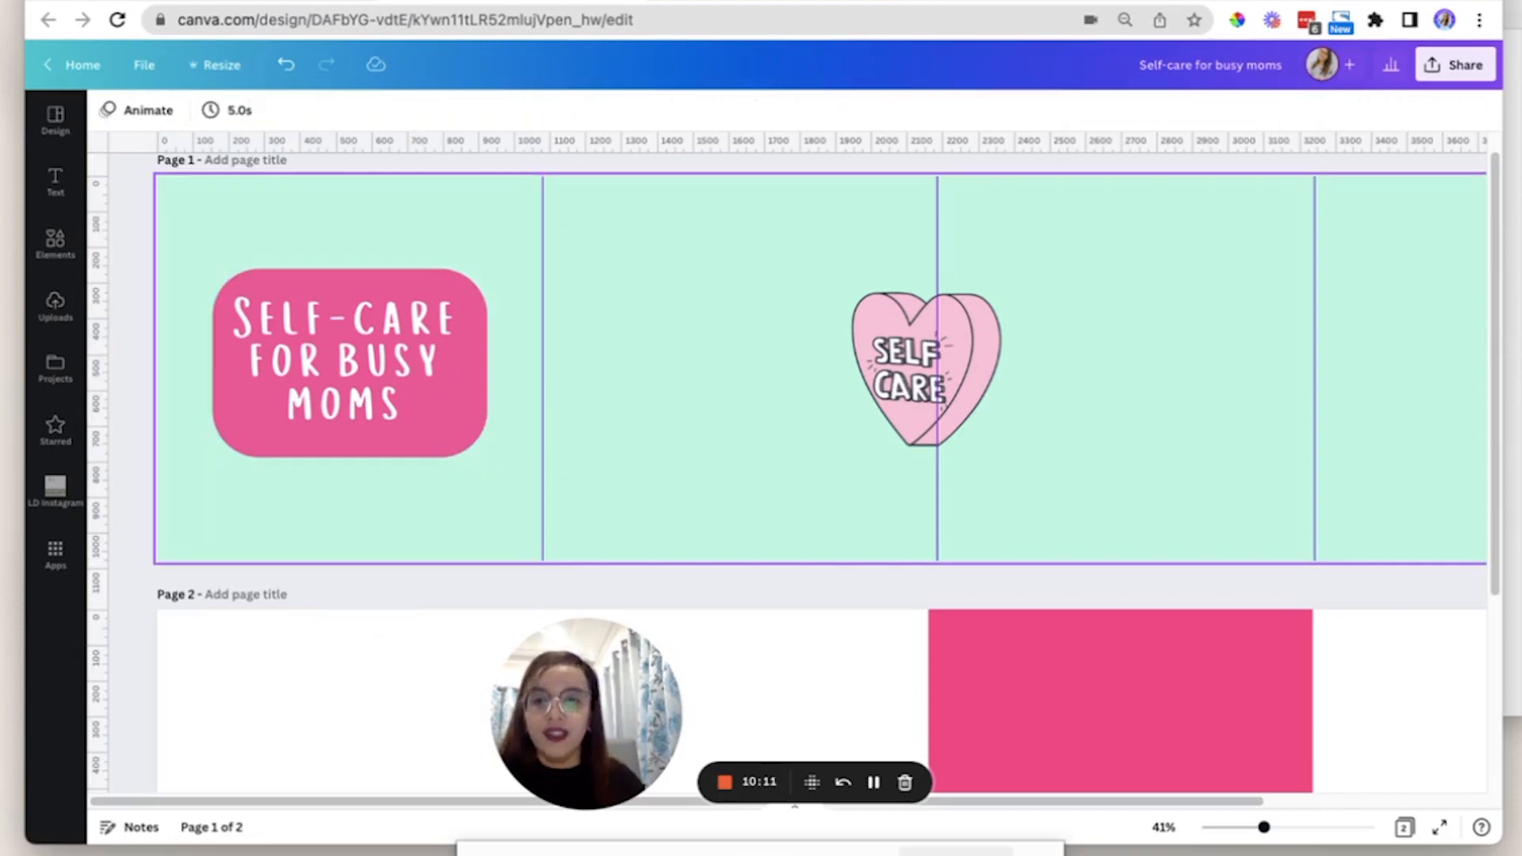
Add the finger-heart hand graphic at the heading's lower-right corner and enlarge it across the first slide divider.
left_click(49, 241)
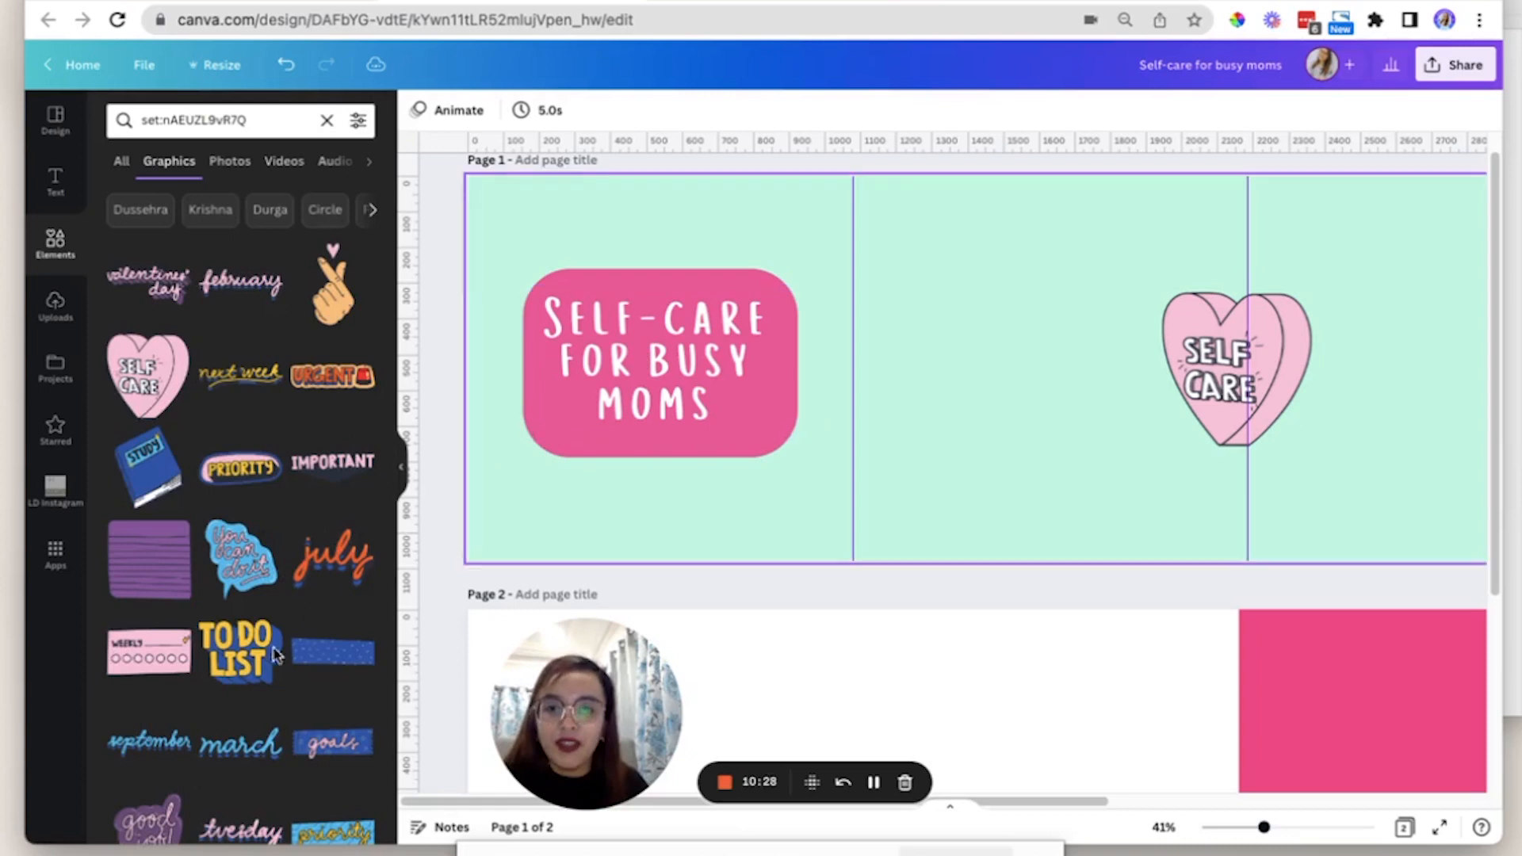
scroll(264, 652, "down", 2)
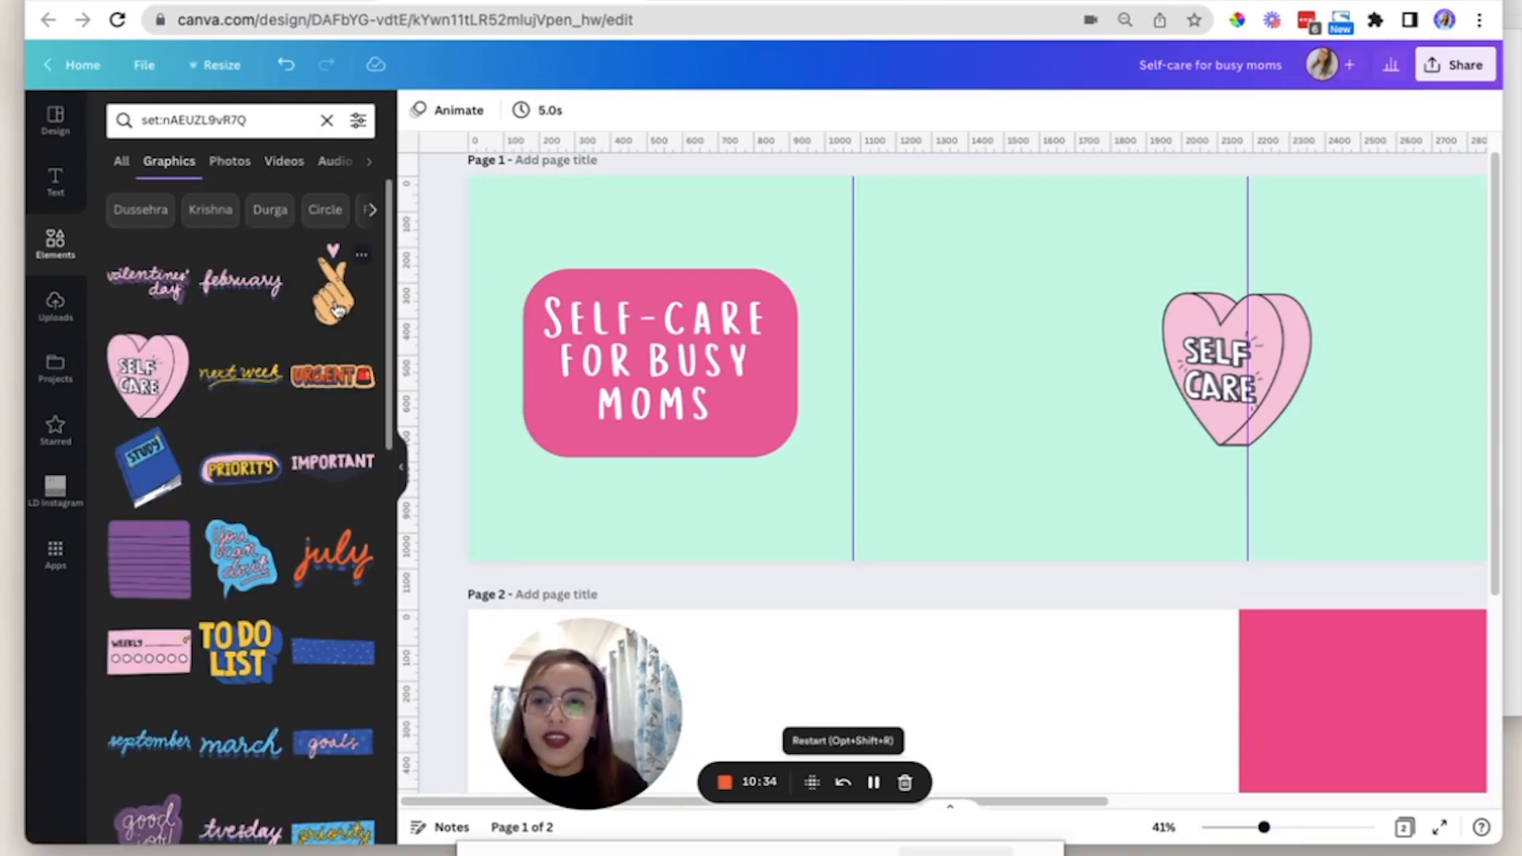
left_click_drag(337, 309, 1279, 440)
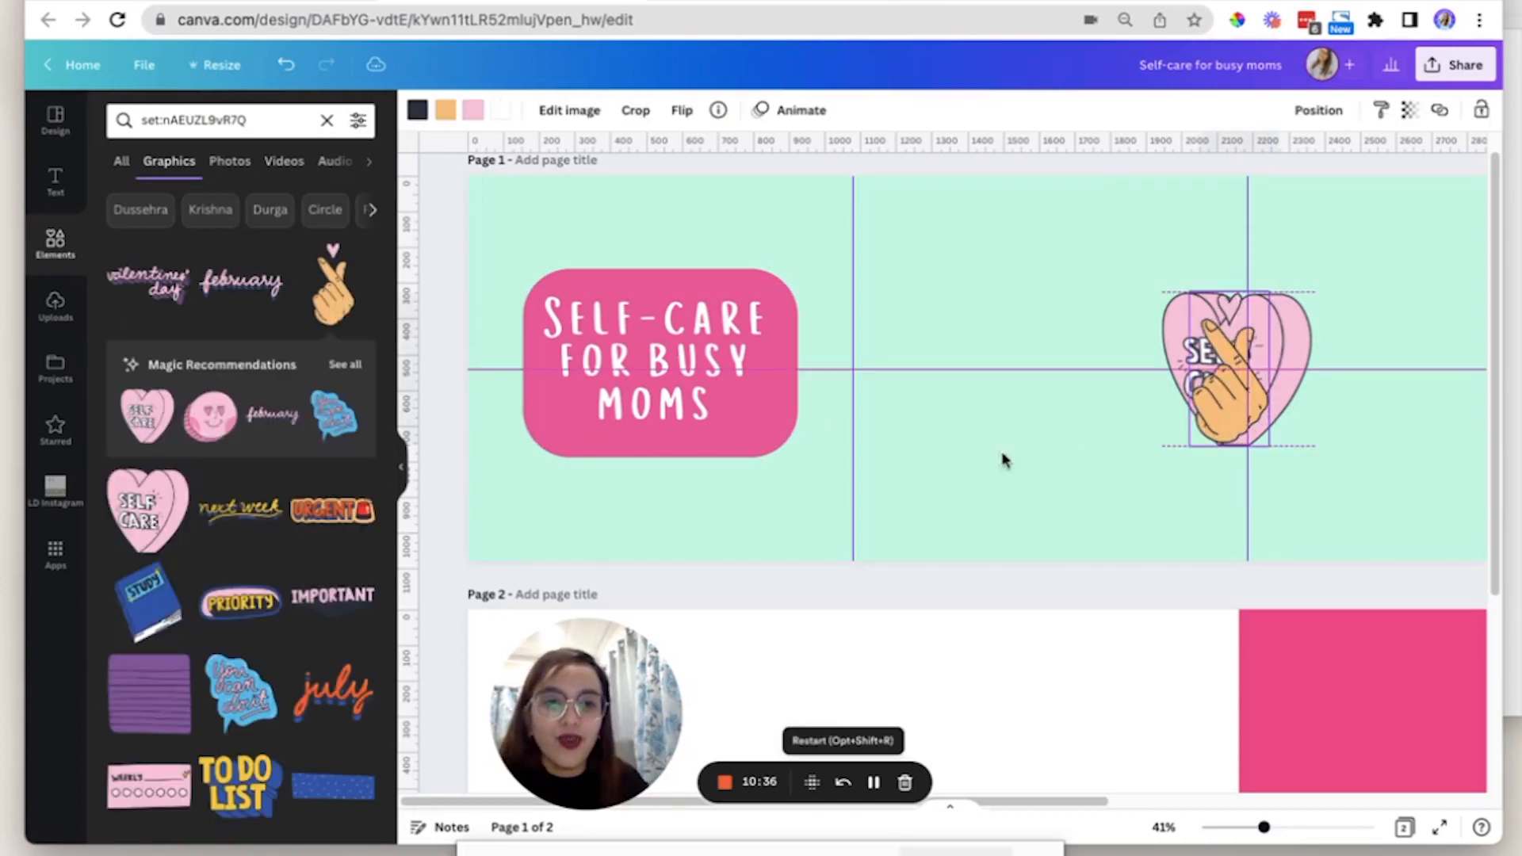
left_click_drag(1241, 397, 804, 483)
left_click(1319, 110)
left_click(1095, 166)
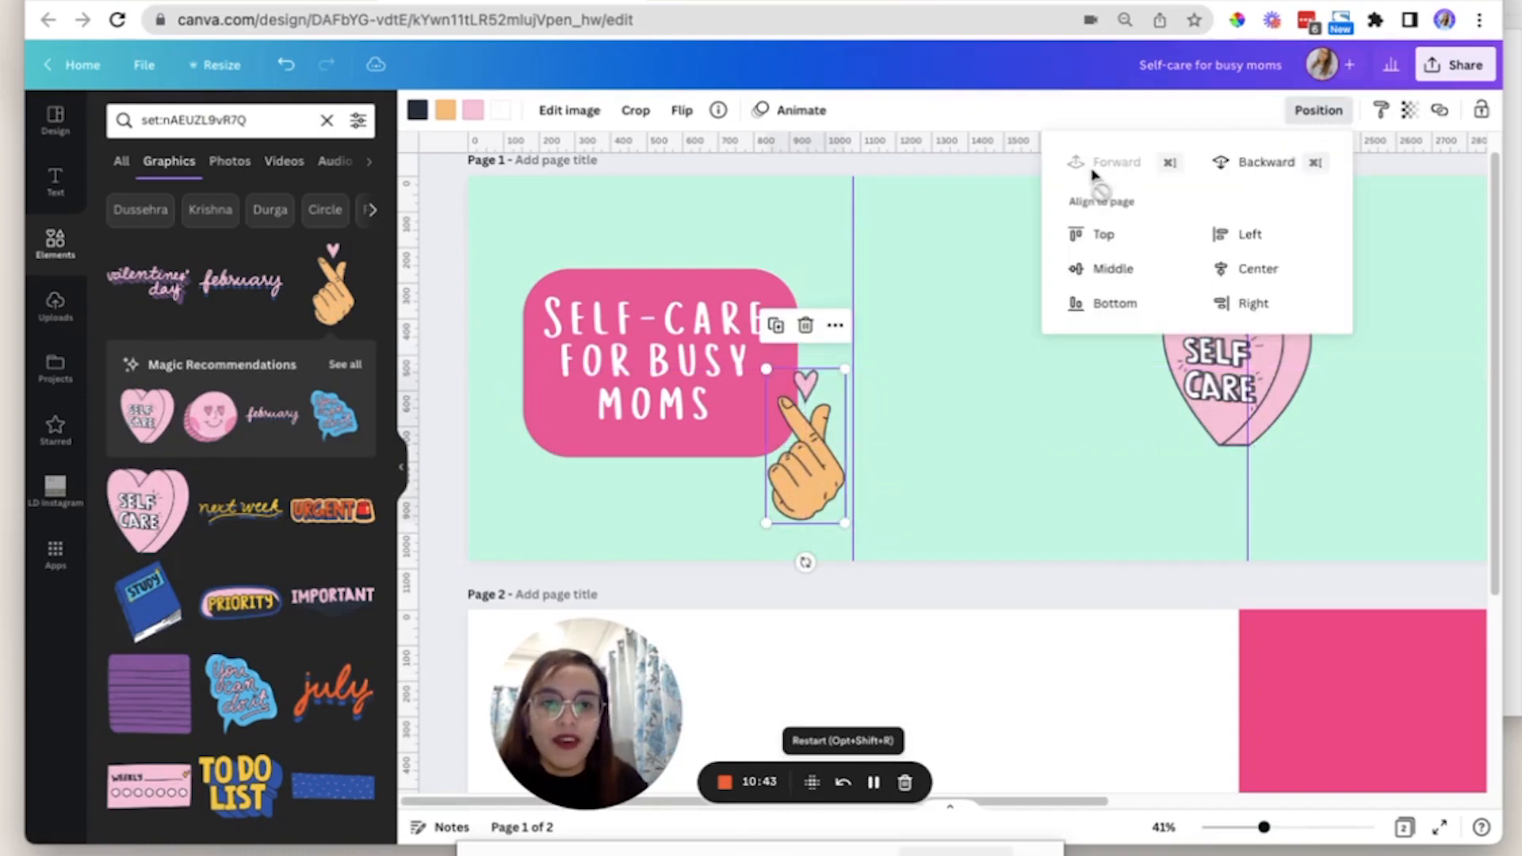
left_click_drag(847, 524, 877, 559)
left_click(691, 547)
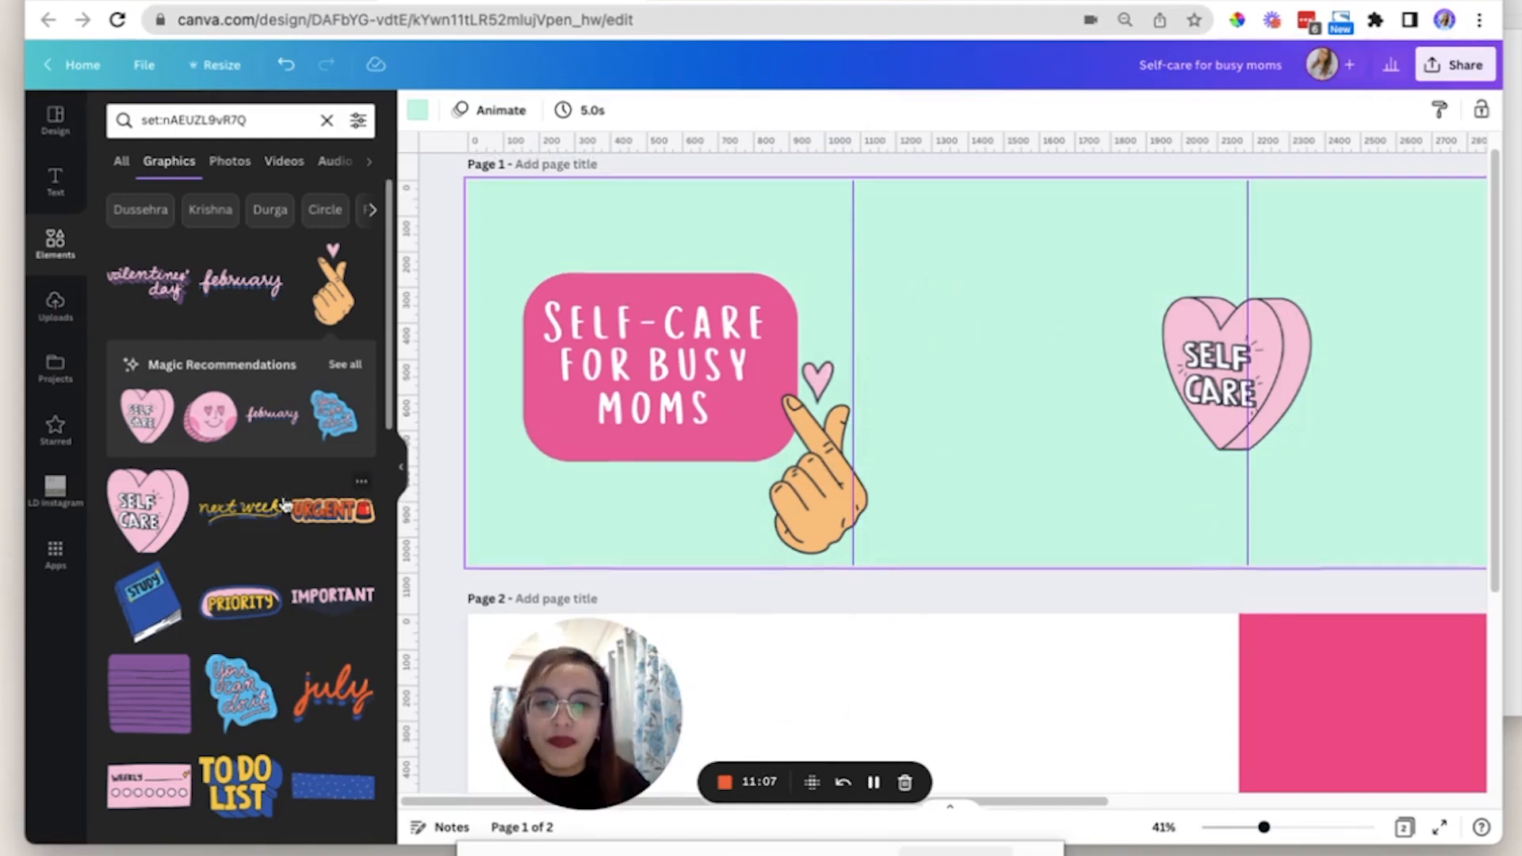
Add the pink-and-blue plaid tape graphic from the same set above the heading and shrink it.
scroll(261, 523, "down", 10)
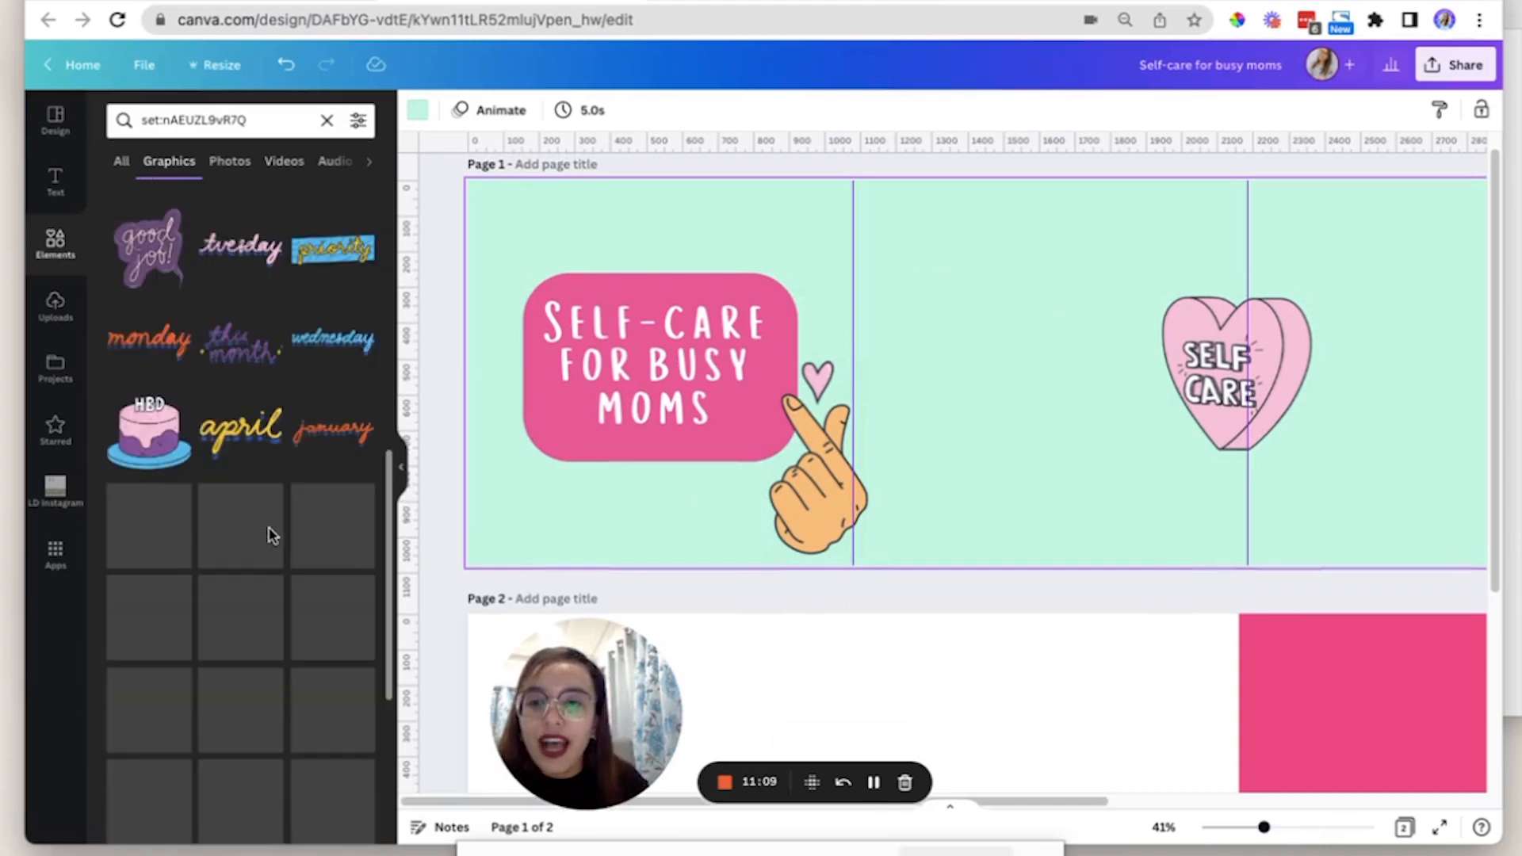
scroll(270, 540, "down", 3)
left_click_drag(135, 710, 588, 331)
left_click_drag(865, 369, 602, 251)
left_click_drag(468, 289, 538, 262)
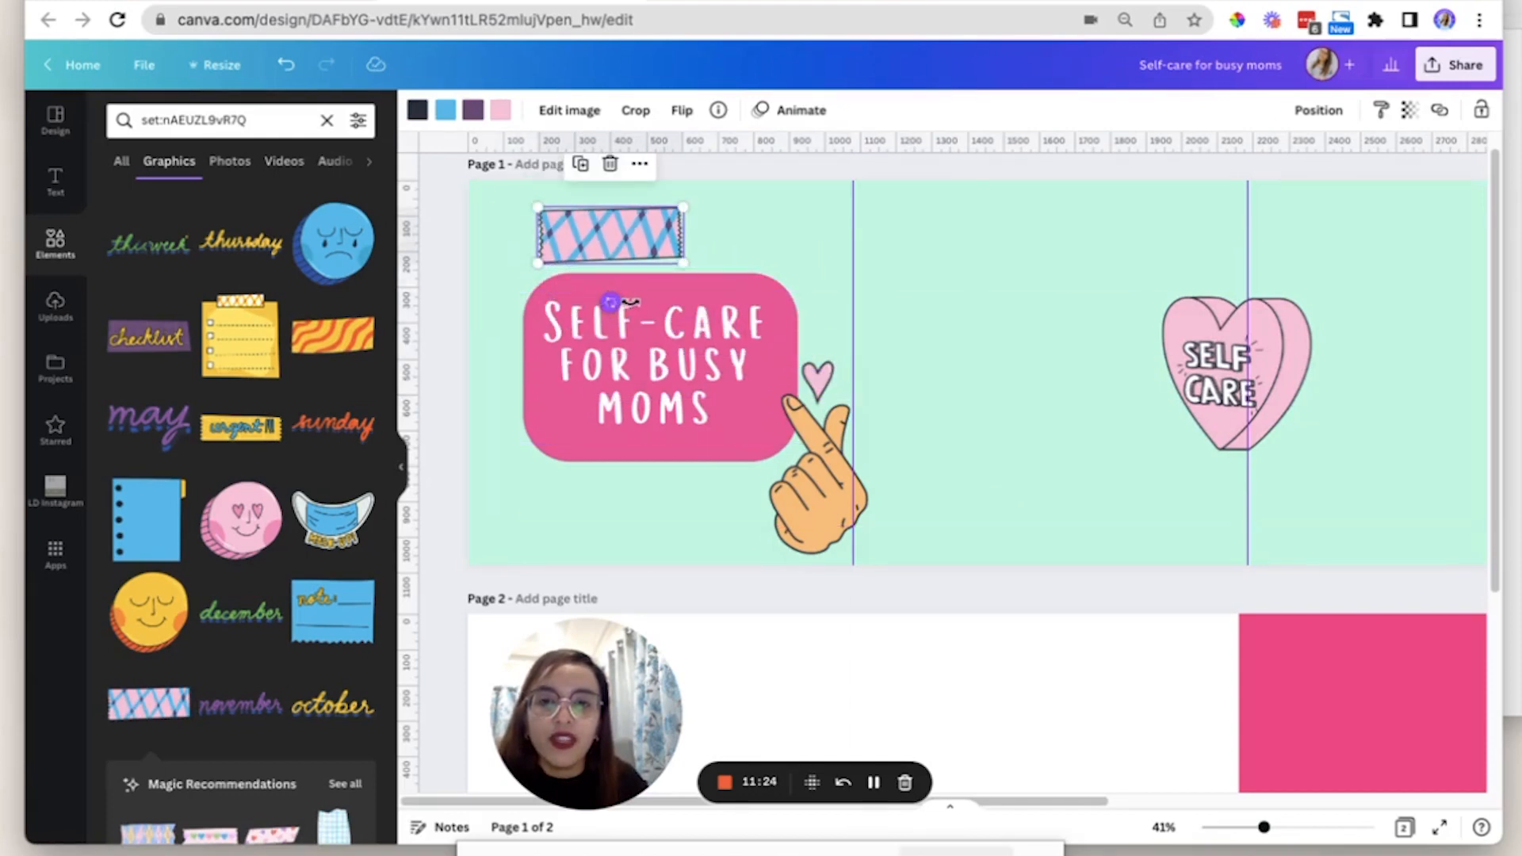
Tilt the plaid tape counterclockwise and place it over the heading label's upper-left corner.
left_click_drag(610, 302, 591, 299)
left_click_drag(612, 238, 560, 259)
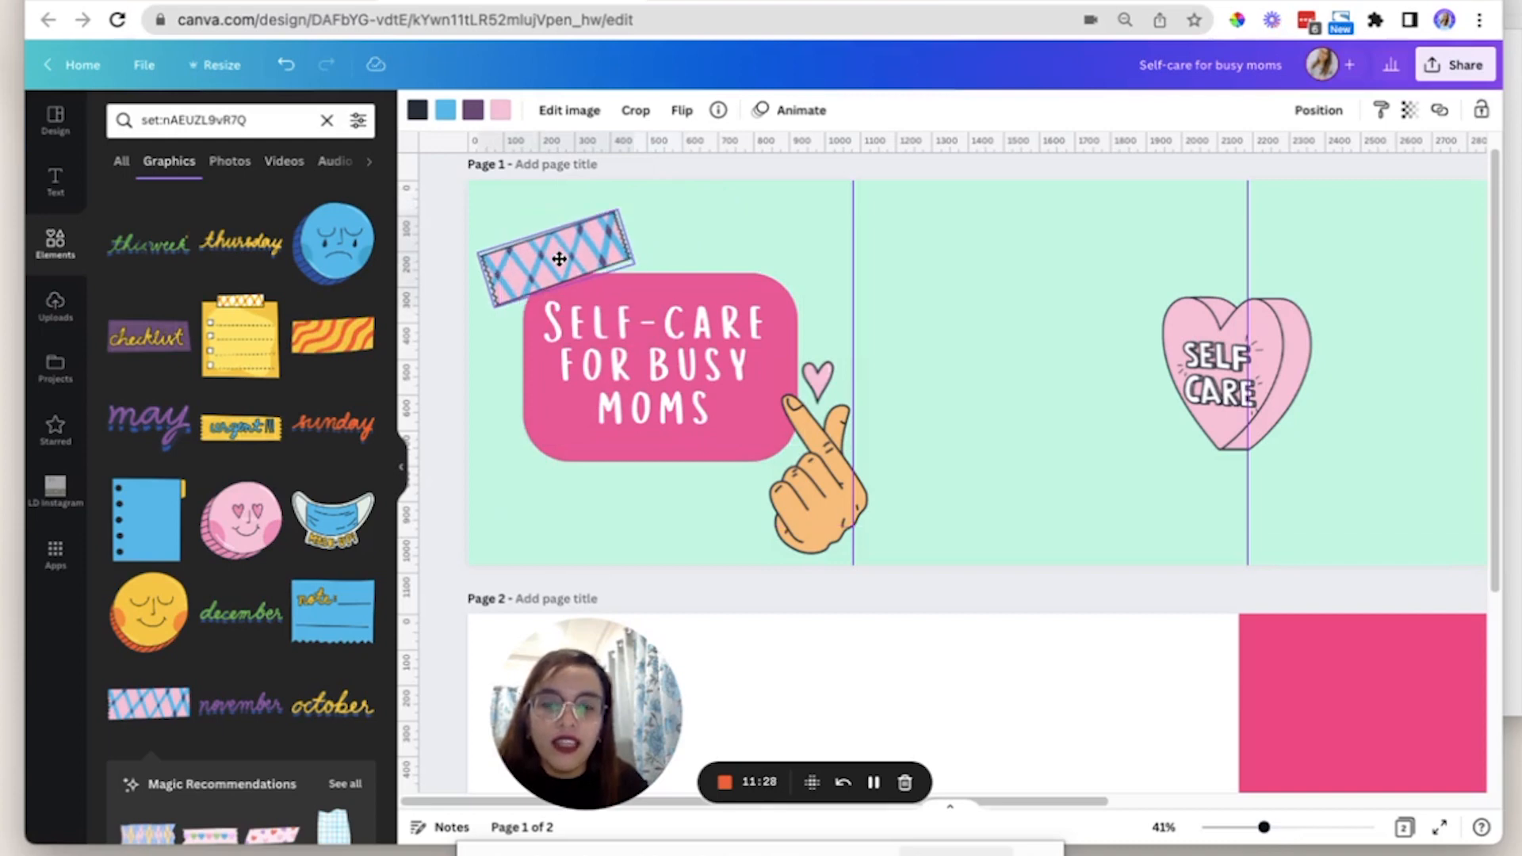
left_click(1239, 607)
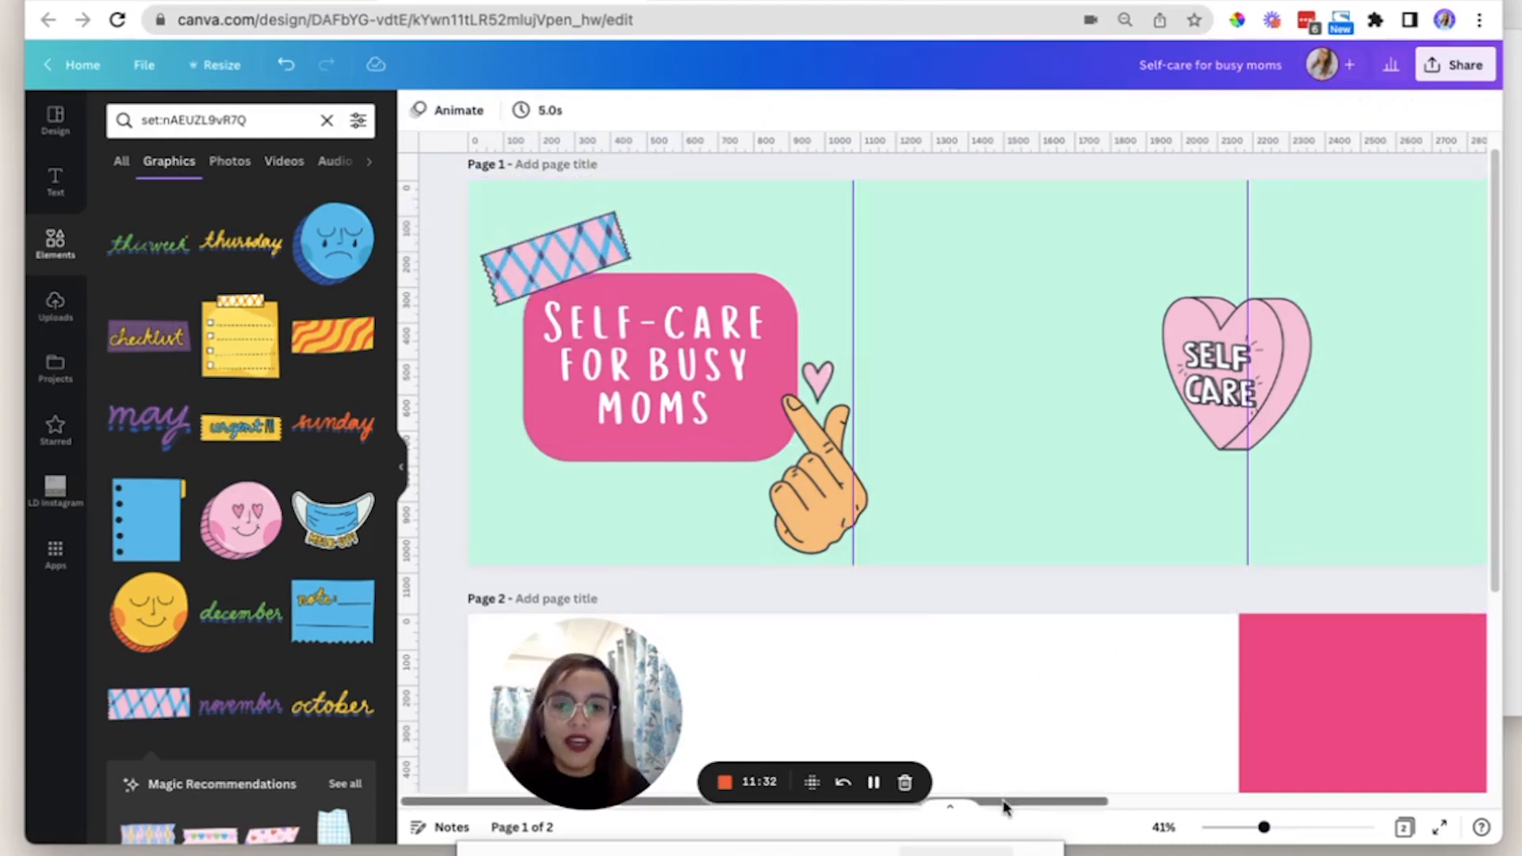
Copy the heading label and place the duplicate on the second slide.
left_click_drag(1005, 803, 1069, 804)
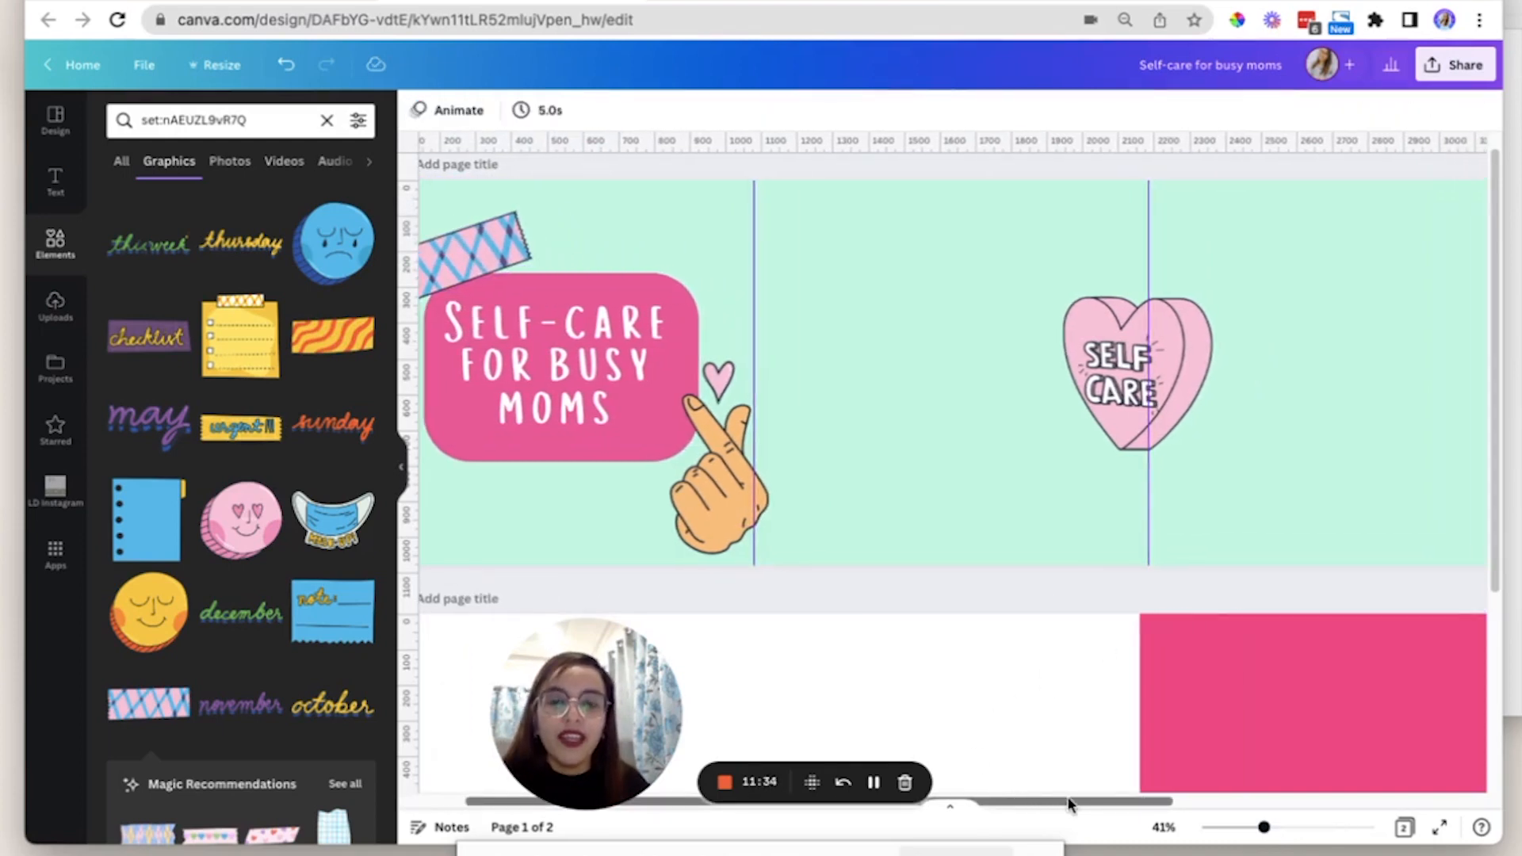
left_click(571, 373)
right_click(575, 367)
left_click(608, 390)
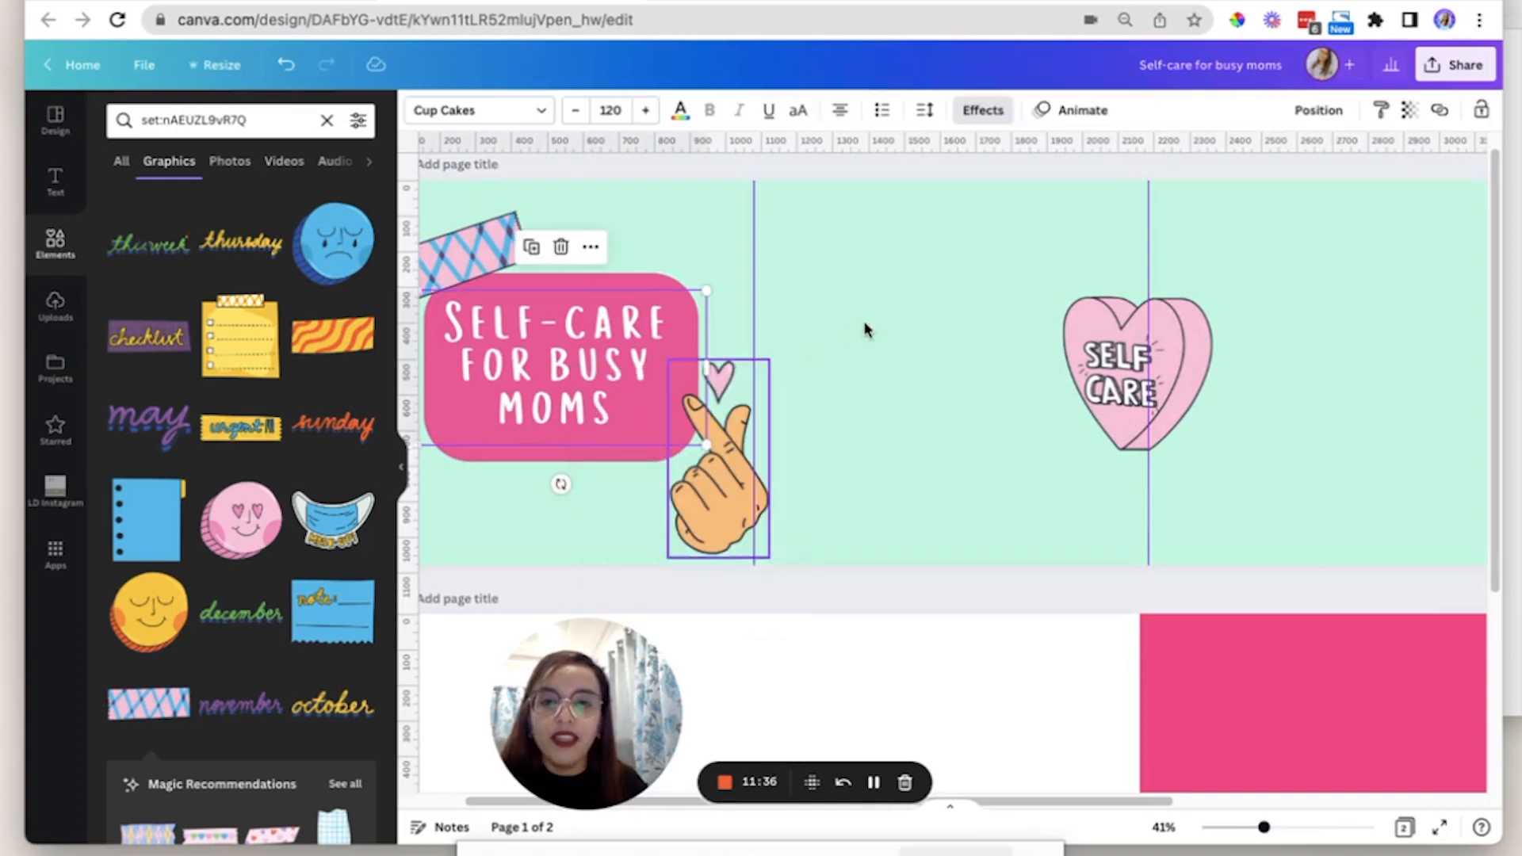
left_click(866, 330)
key("super+v")
left_click_drag(531, 373, 912, 349)
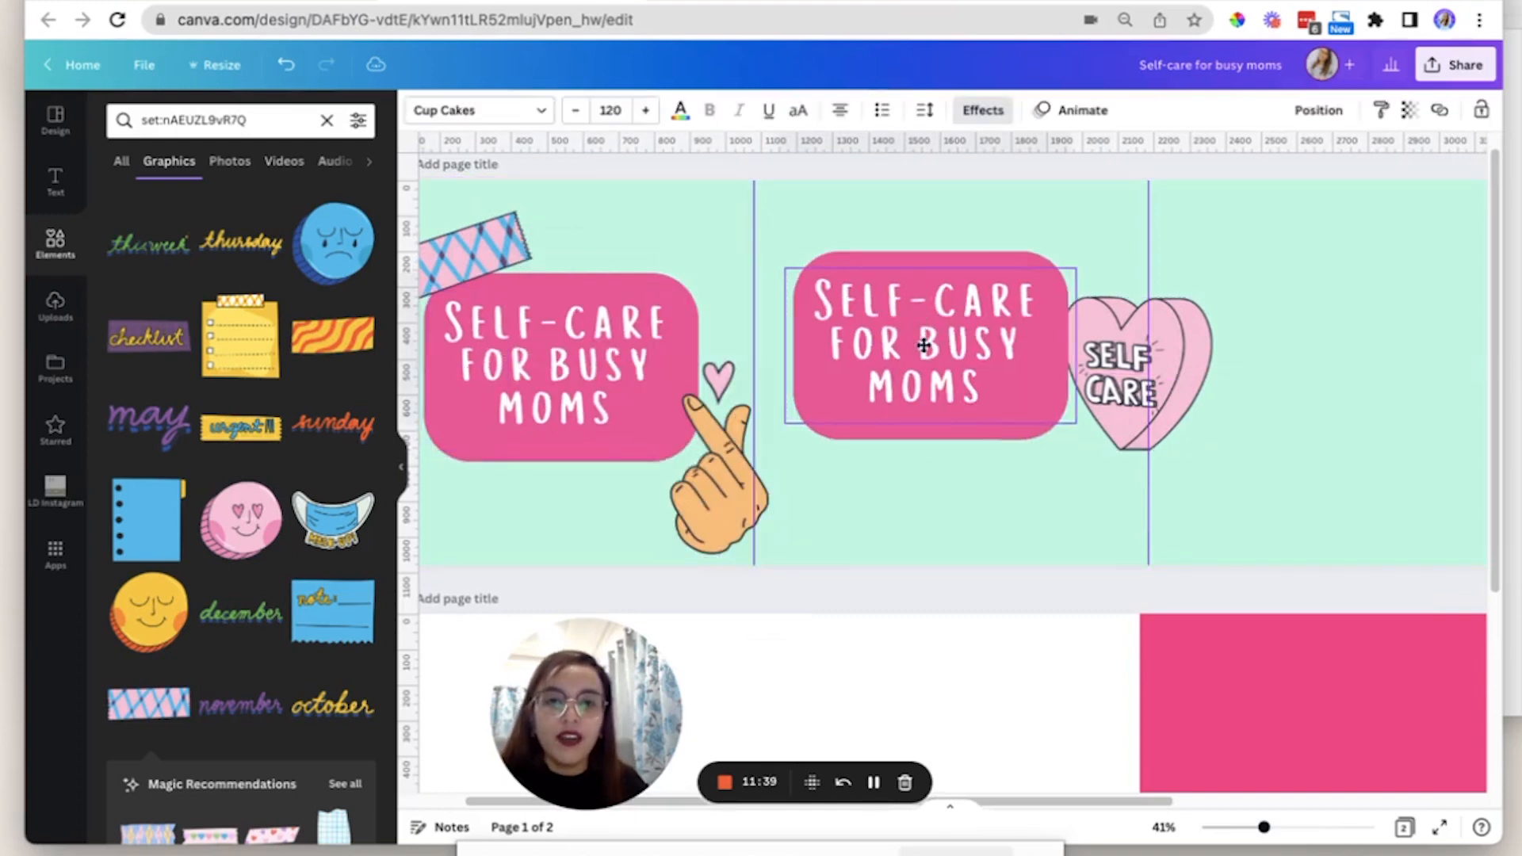
Replace the duplicated heading's text with "TIP NO. 1".
double_click(943, 340)
key("super+a")
type("TIP NO. 1")
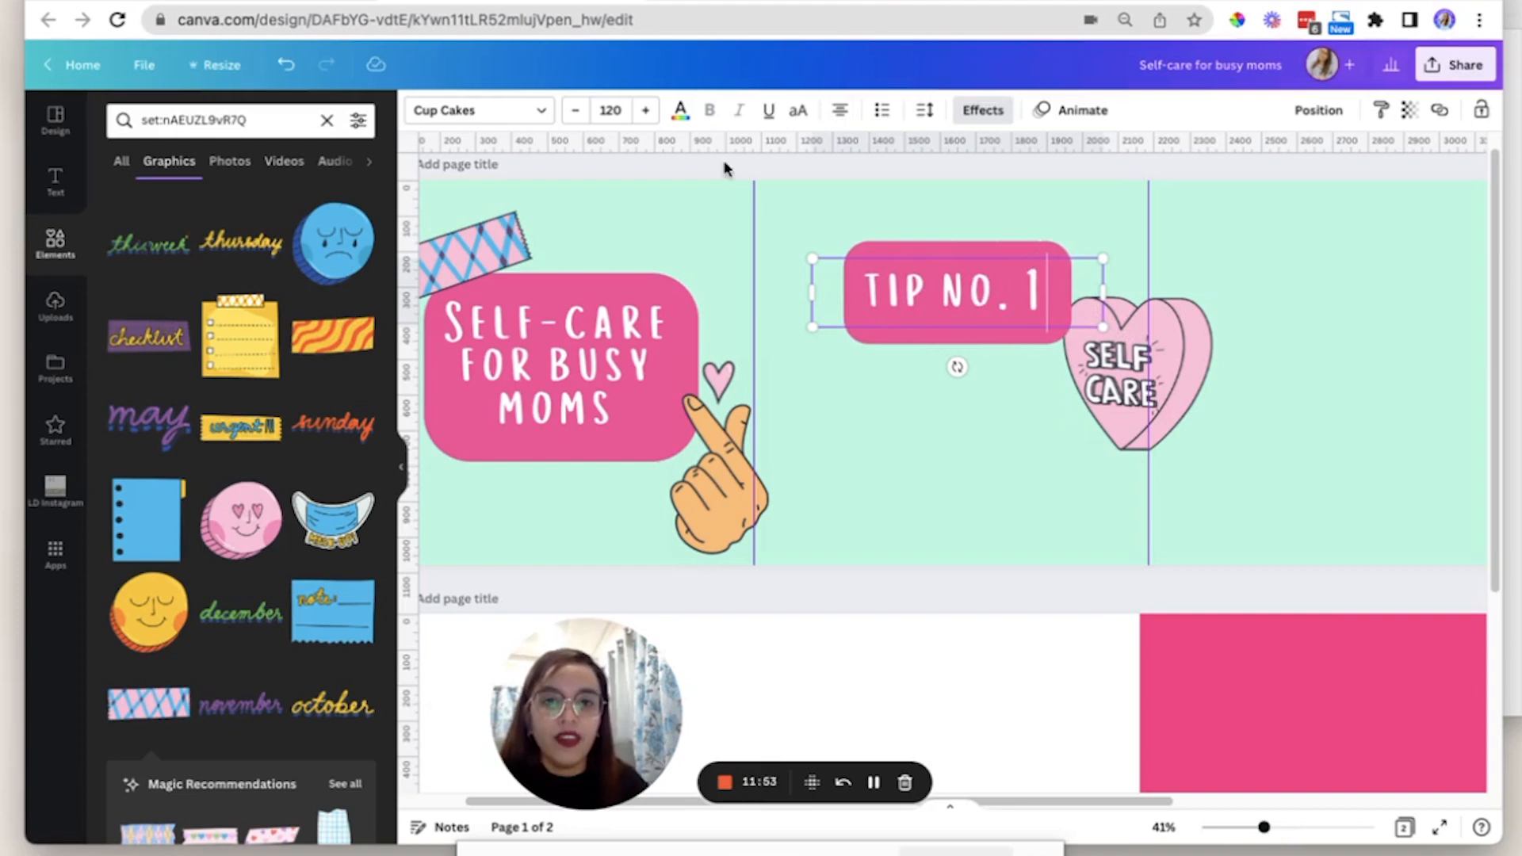
Set the tip label's font size to 60 and move it to the upper middle of the second slide.
left_click(604, 113)
type("60")
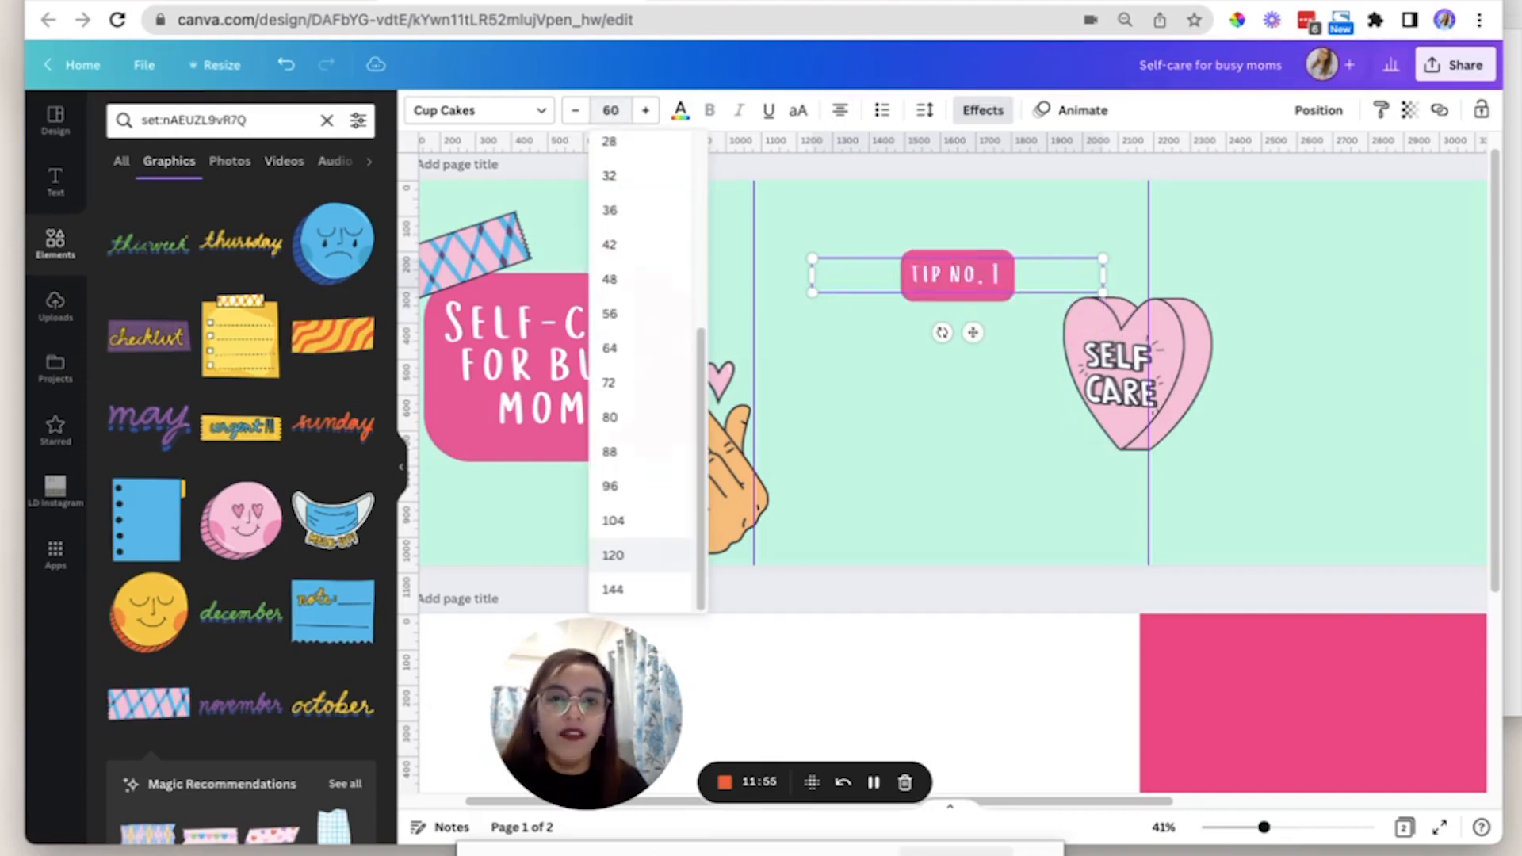
left_click_drag(956, 275, 933, 259)
left_click(832, 356)
Add a new paragraph text box and narrow it so its text wraps onto three lines.
left_click(52, 196)
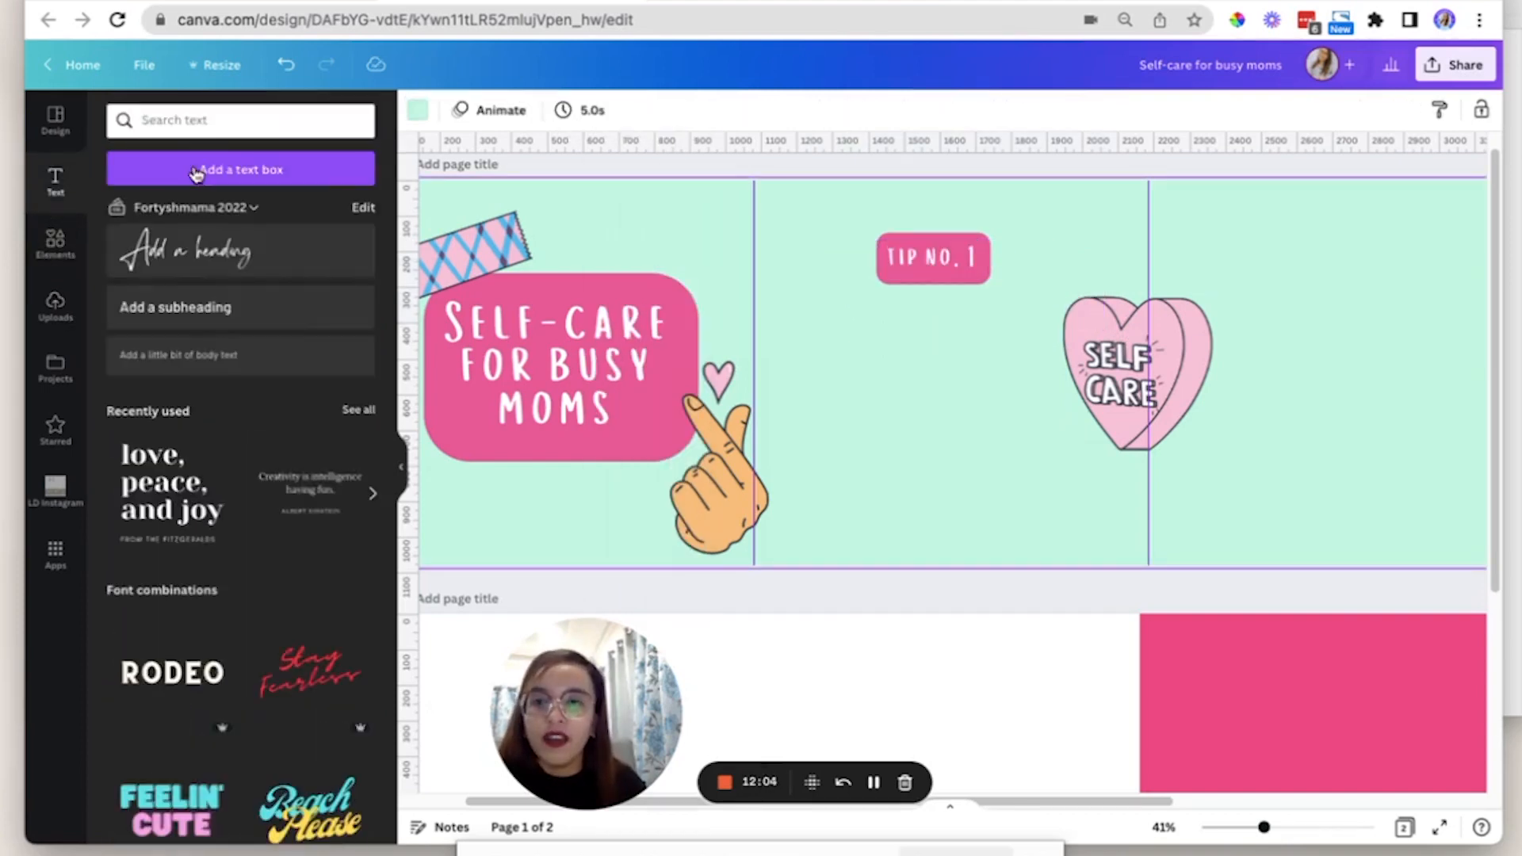
left_click(202, 169)
left_click_drag(1192, 373, 1010, 375)
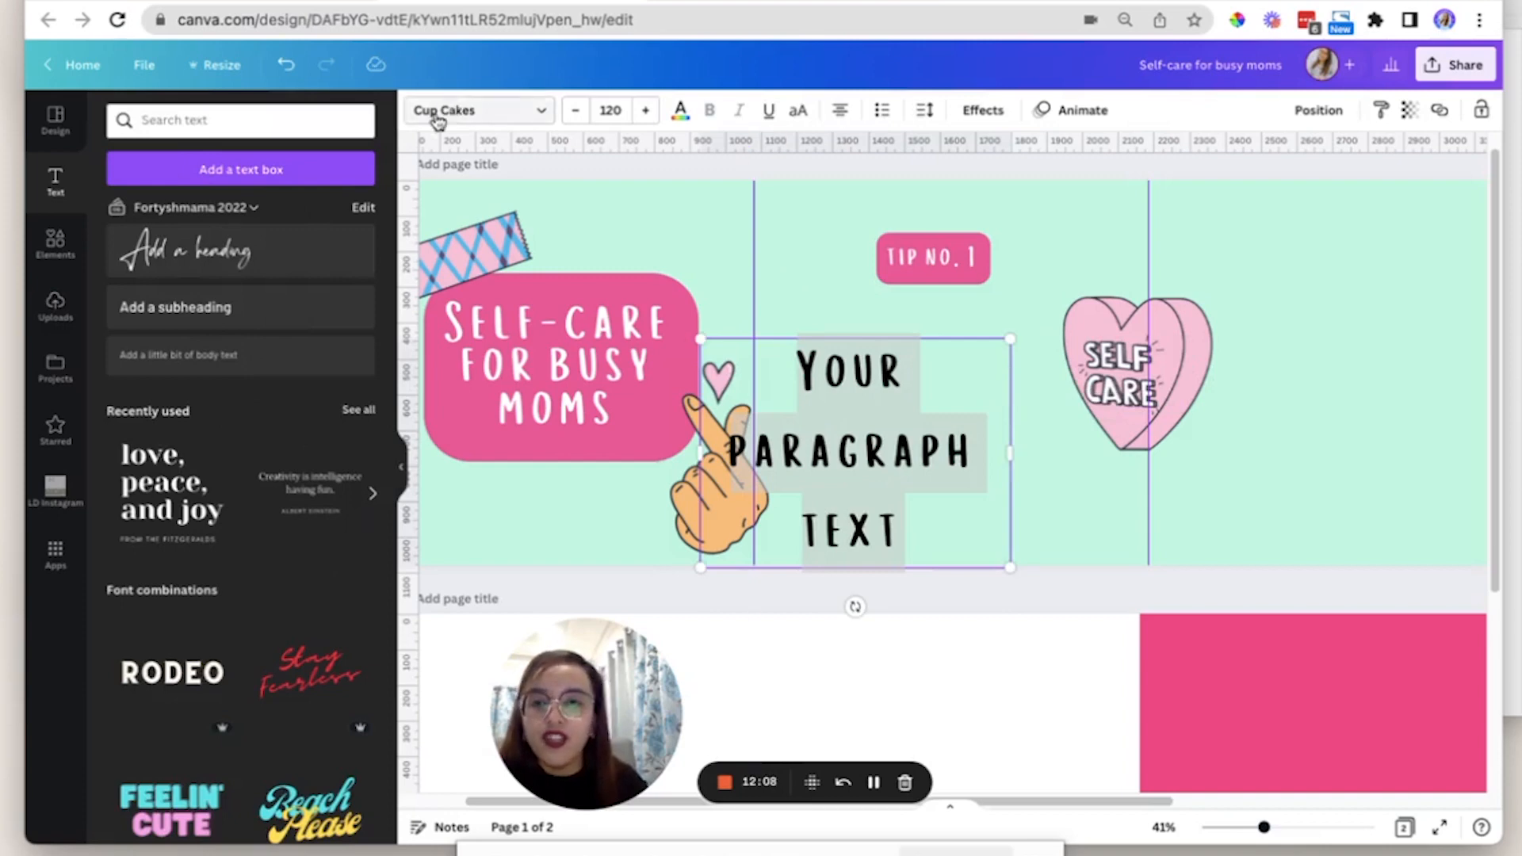
Search the fonts for "sans serif" and apply Kollektif to the new paragraph text.
left_click(438, 119)
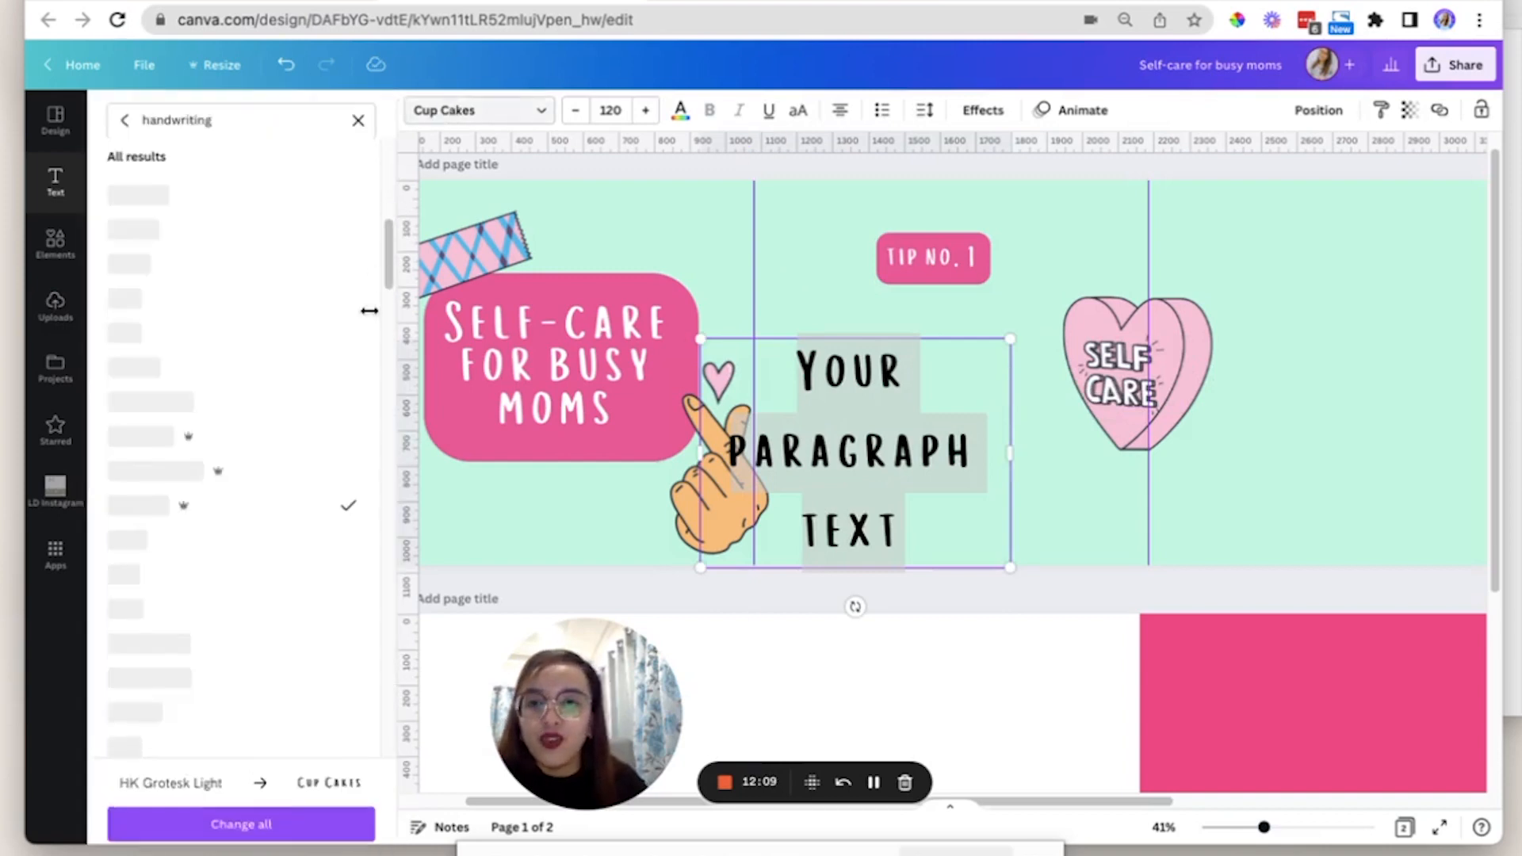
left_click(120, 120)
left_click(241, 111)
type("s")
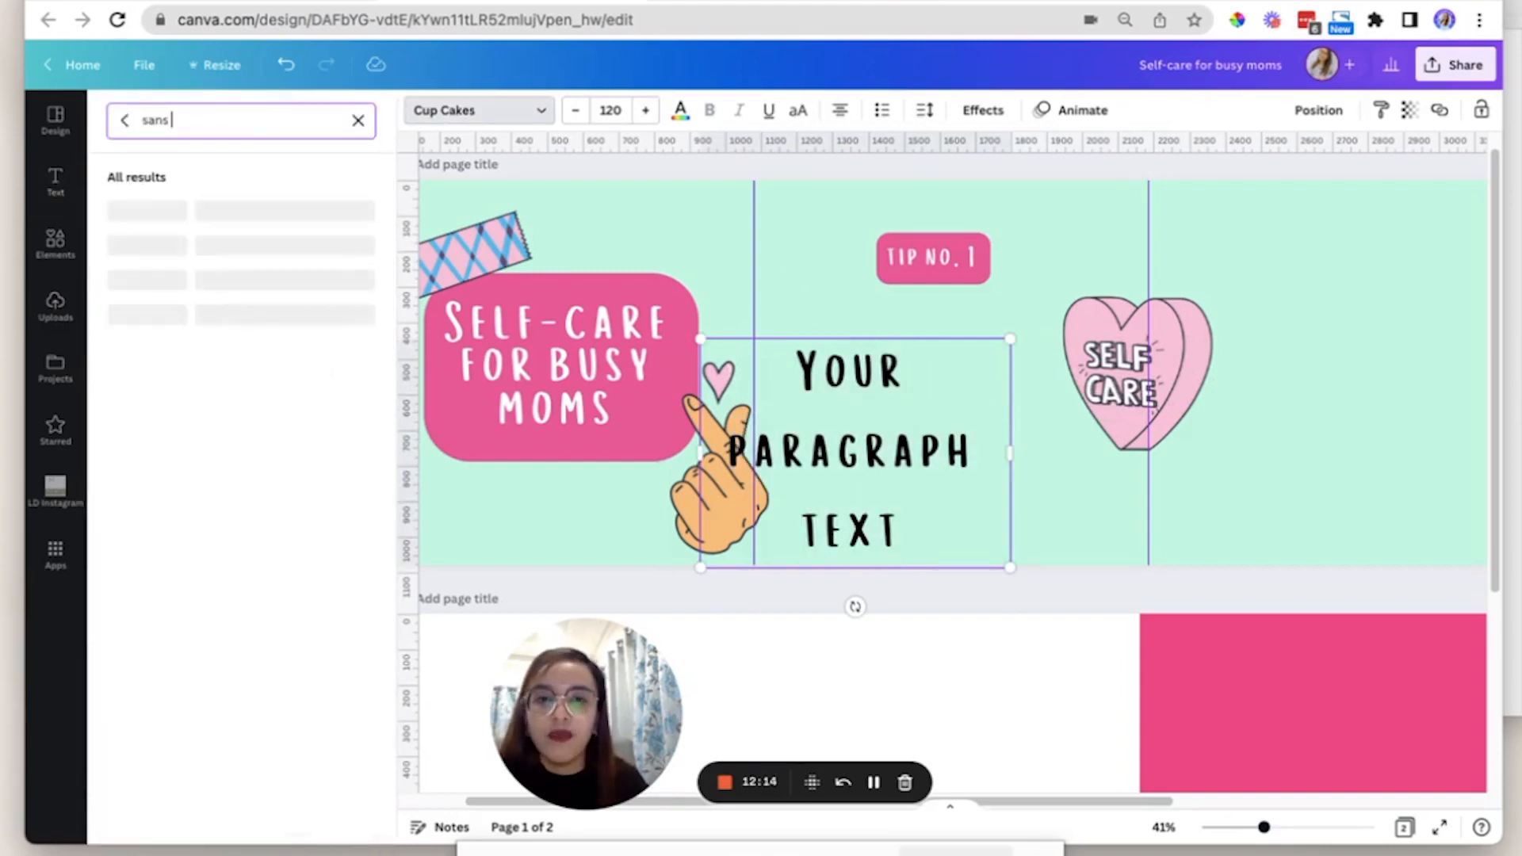
type("and serif")
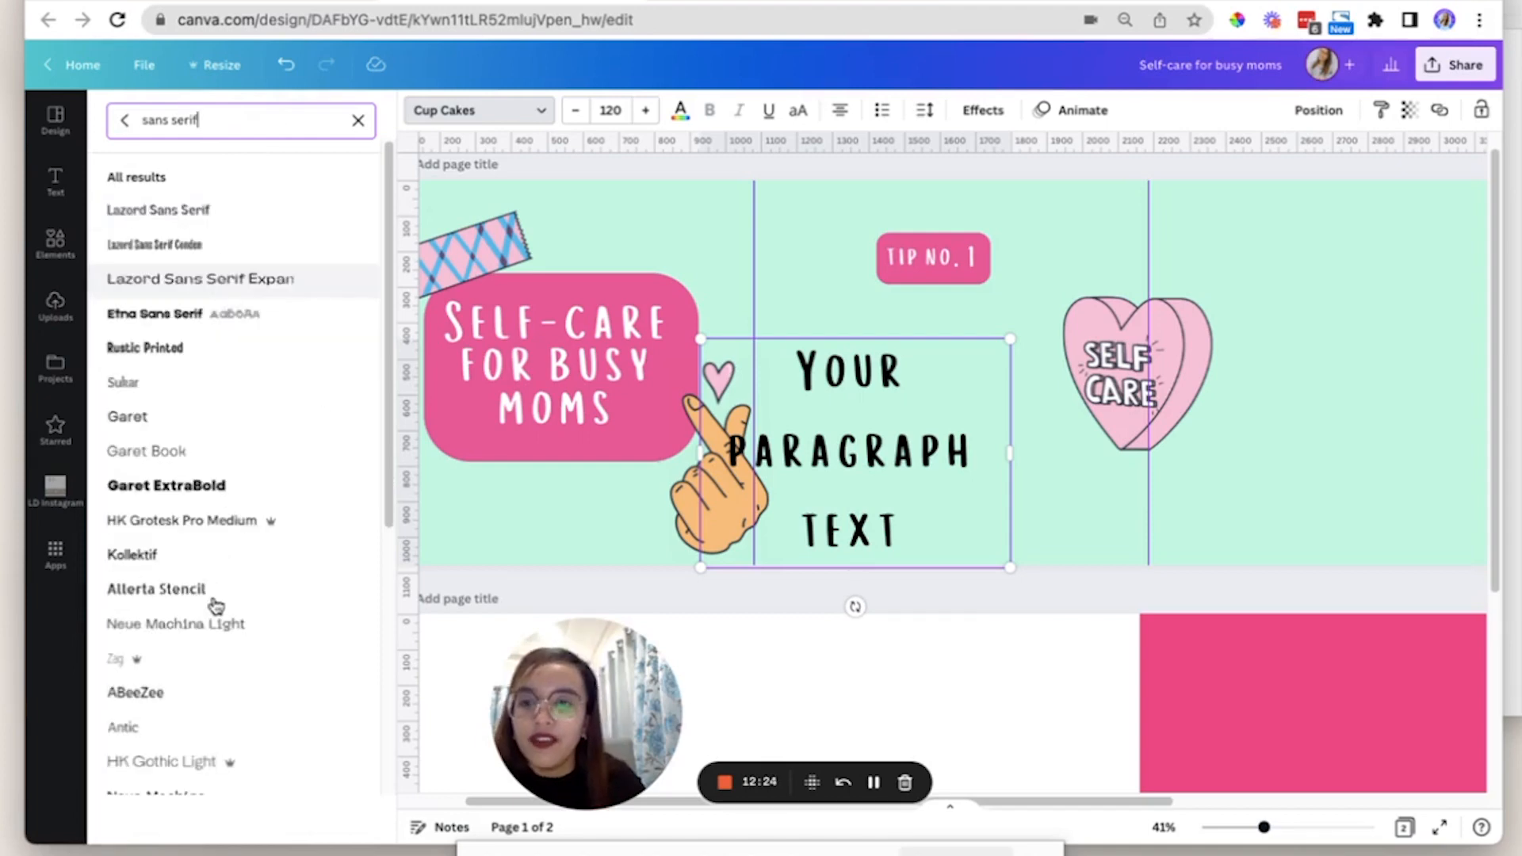
left_click(184, 572)
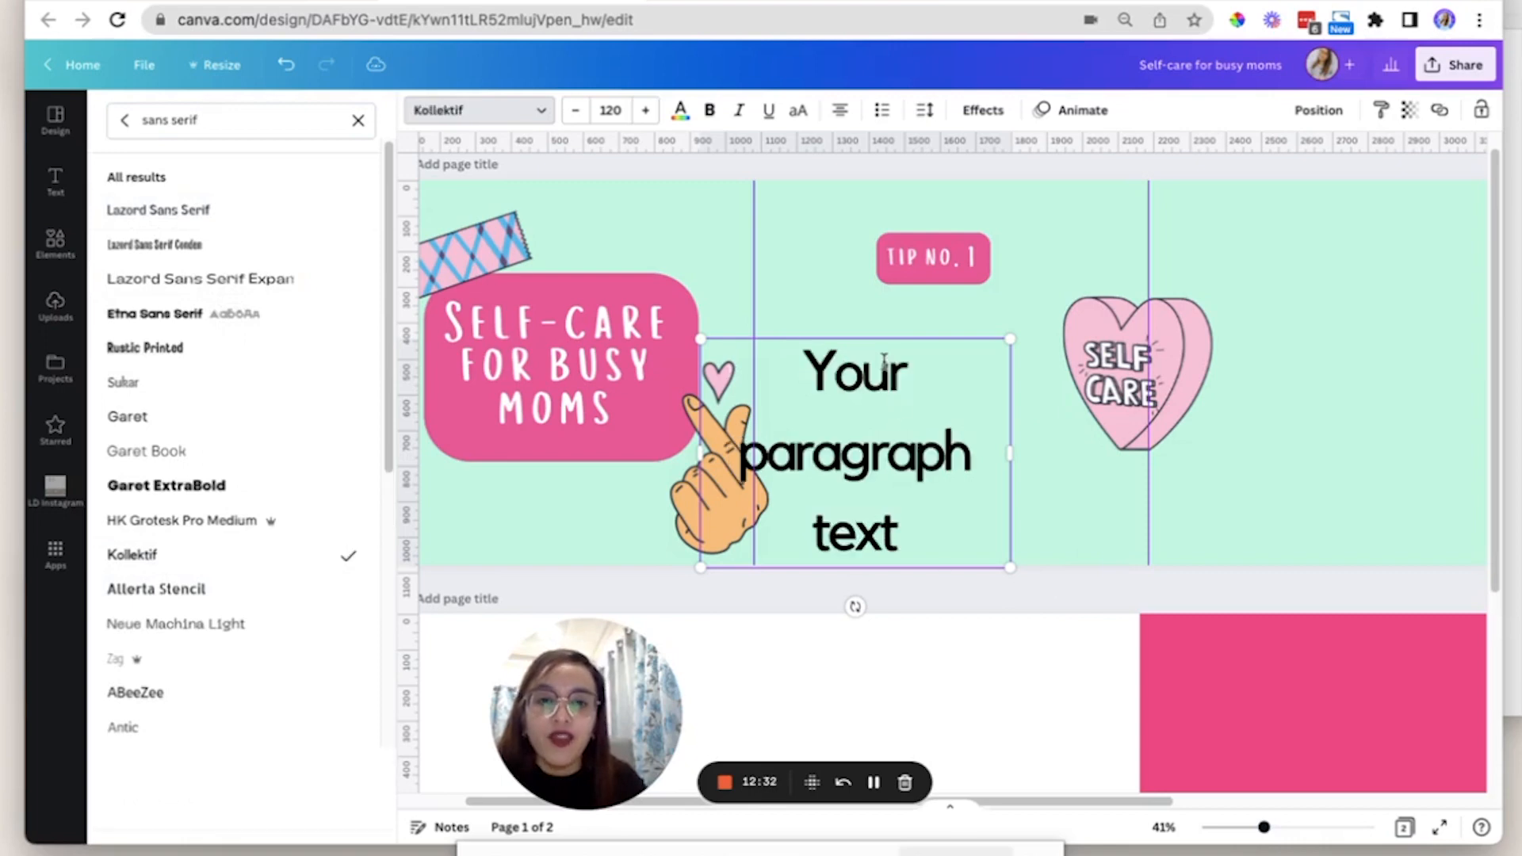
Open blindtextgenerator.com/lorem-ipsum in a new browser tab, select some of its Lorem ipsum dummy text and return to the design.
left_click(892, 446)
key("super+t")
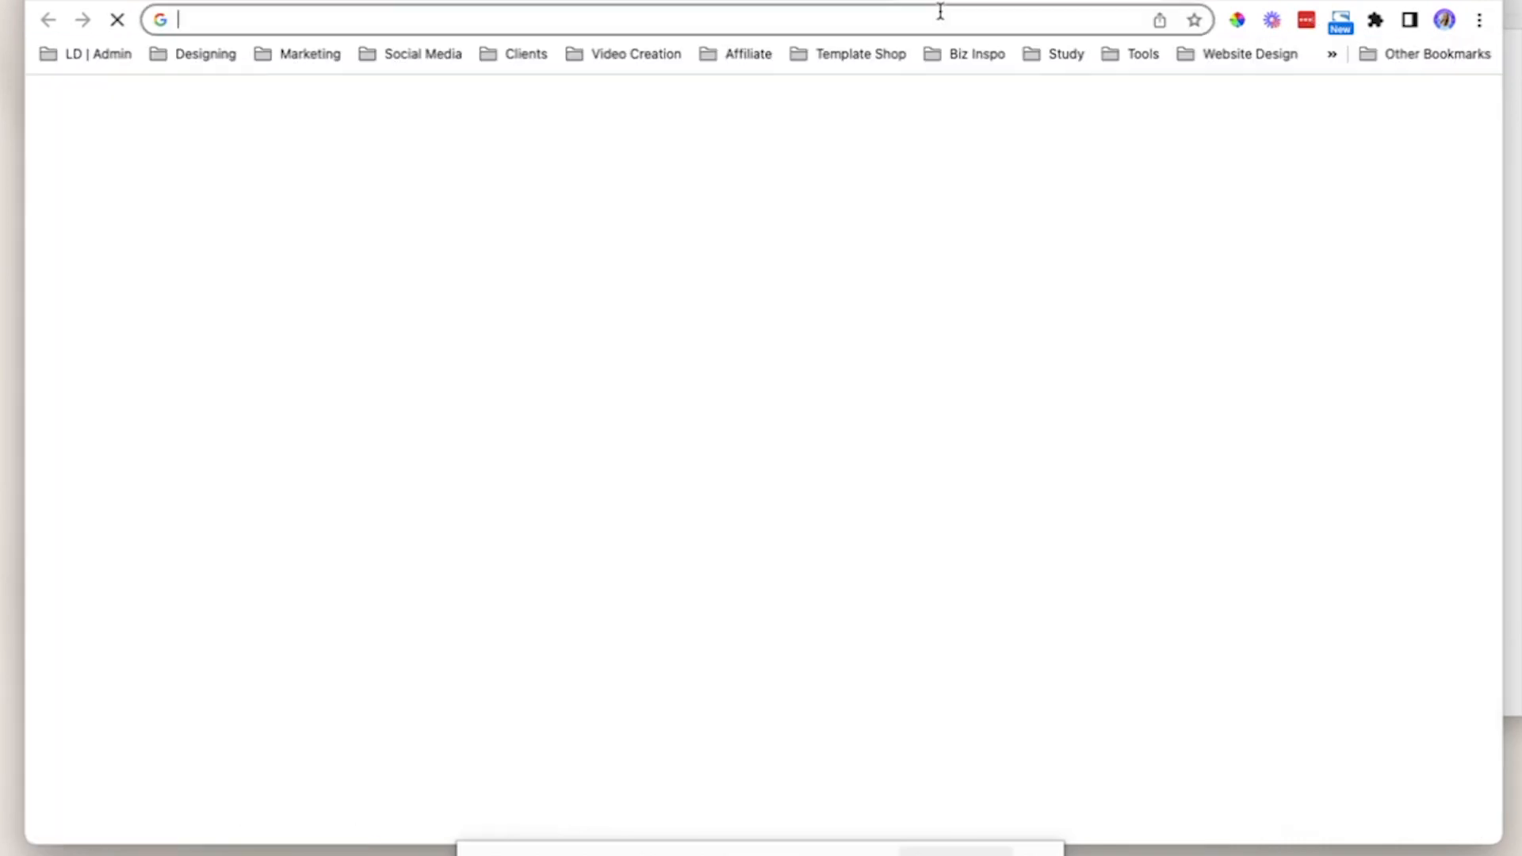
type("lorem")
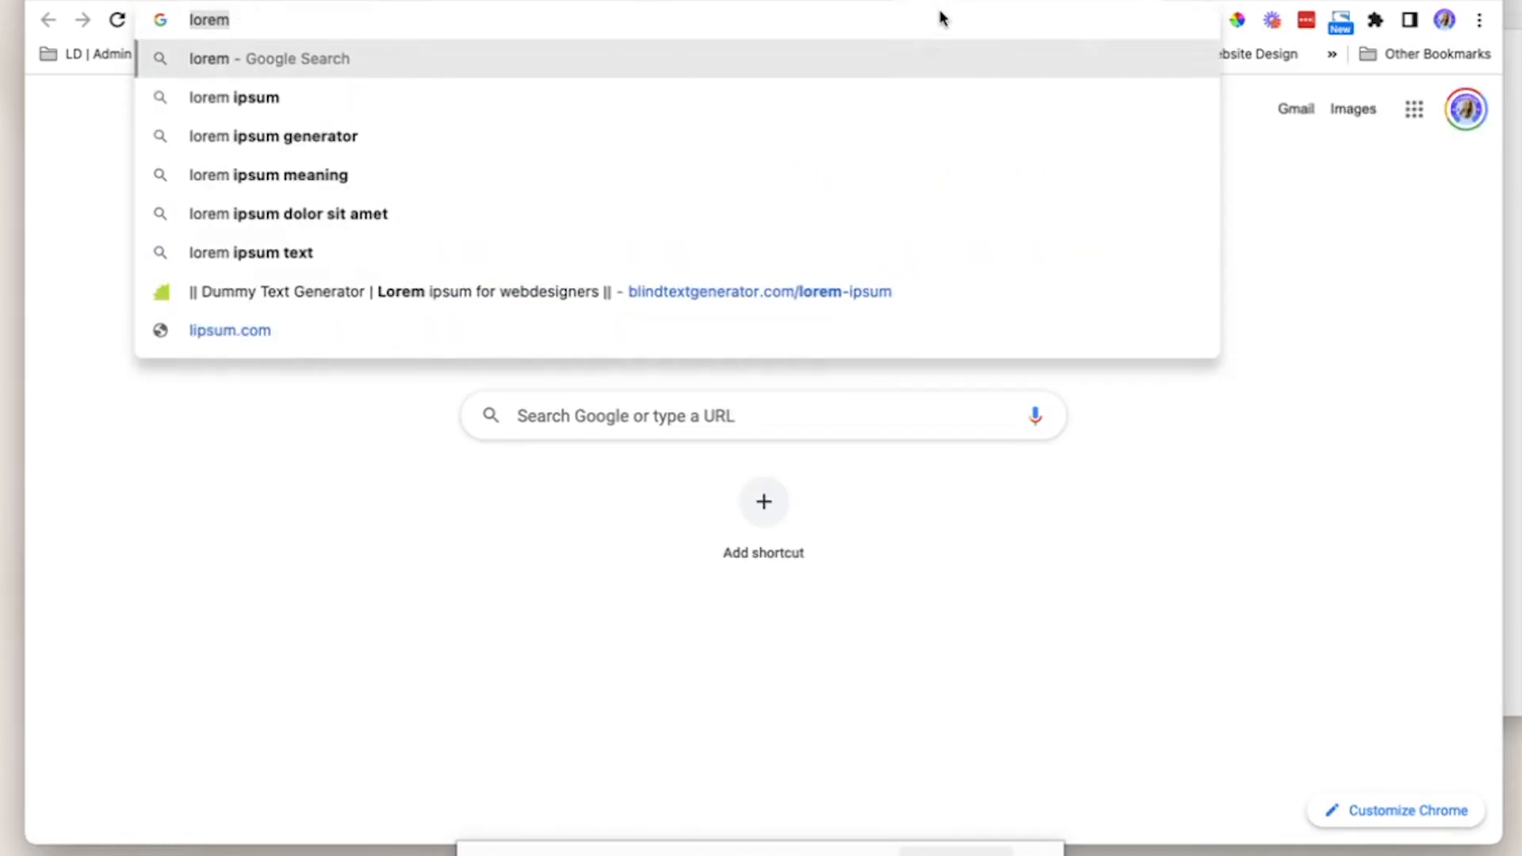
left_click(654, 294)
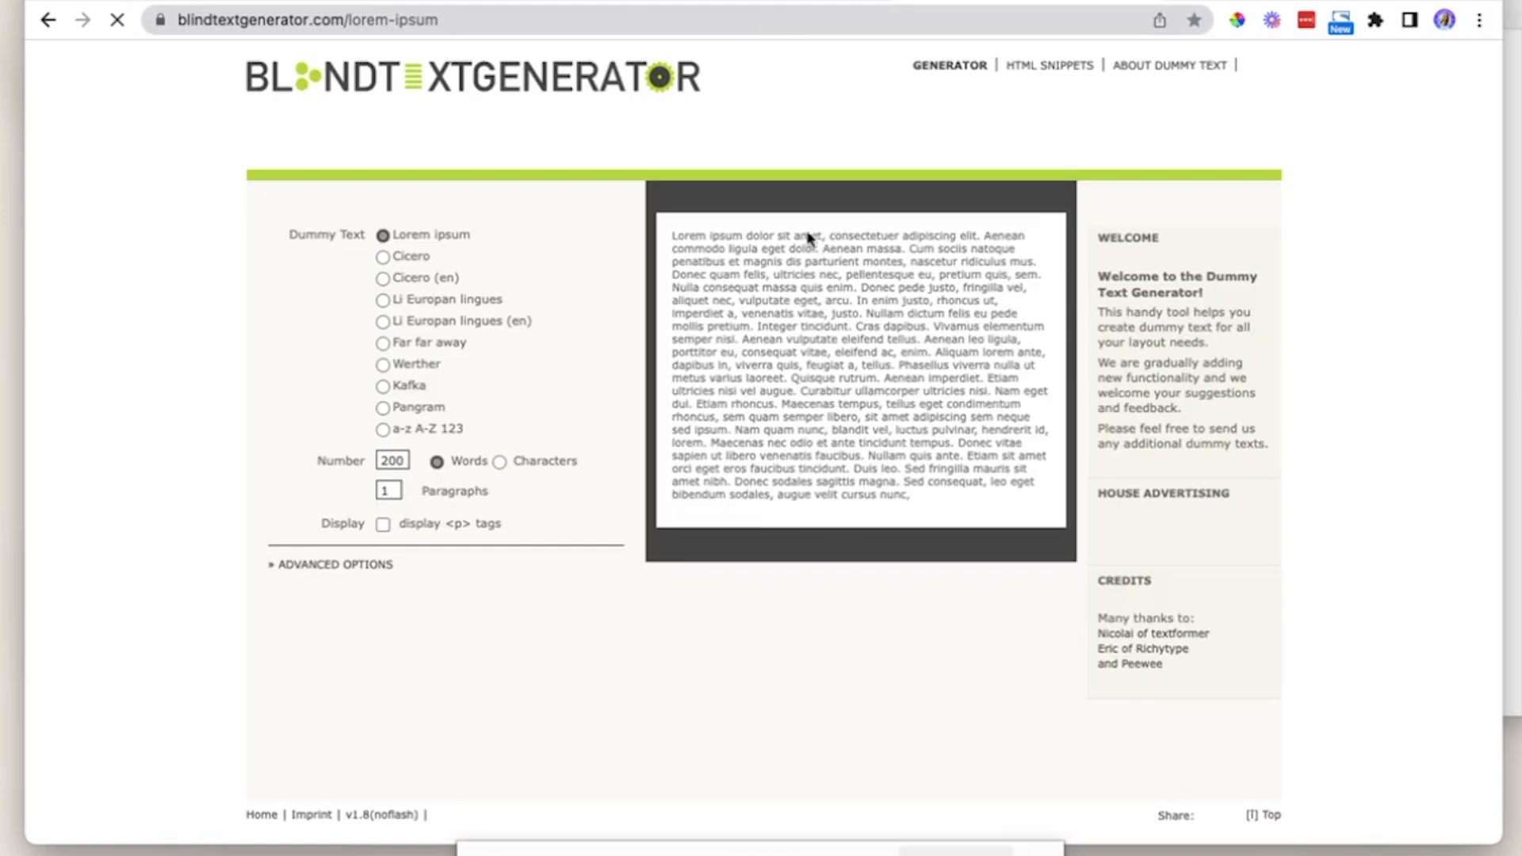
left_click_drag(820, 270, 847, 292)
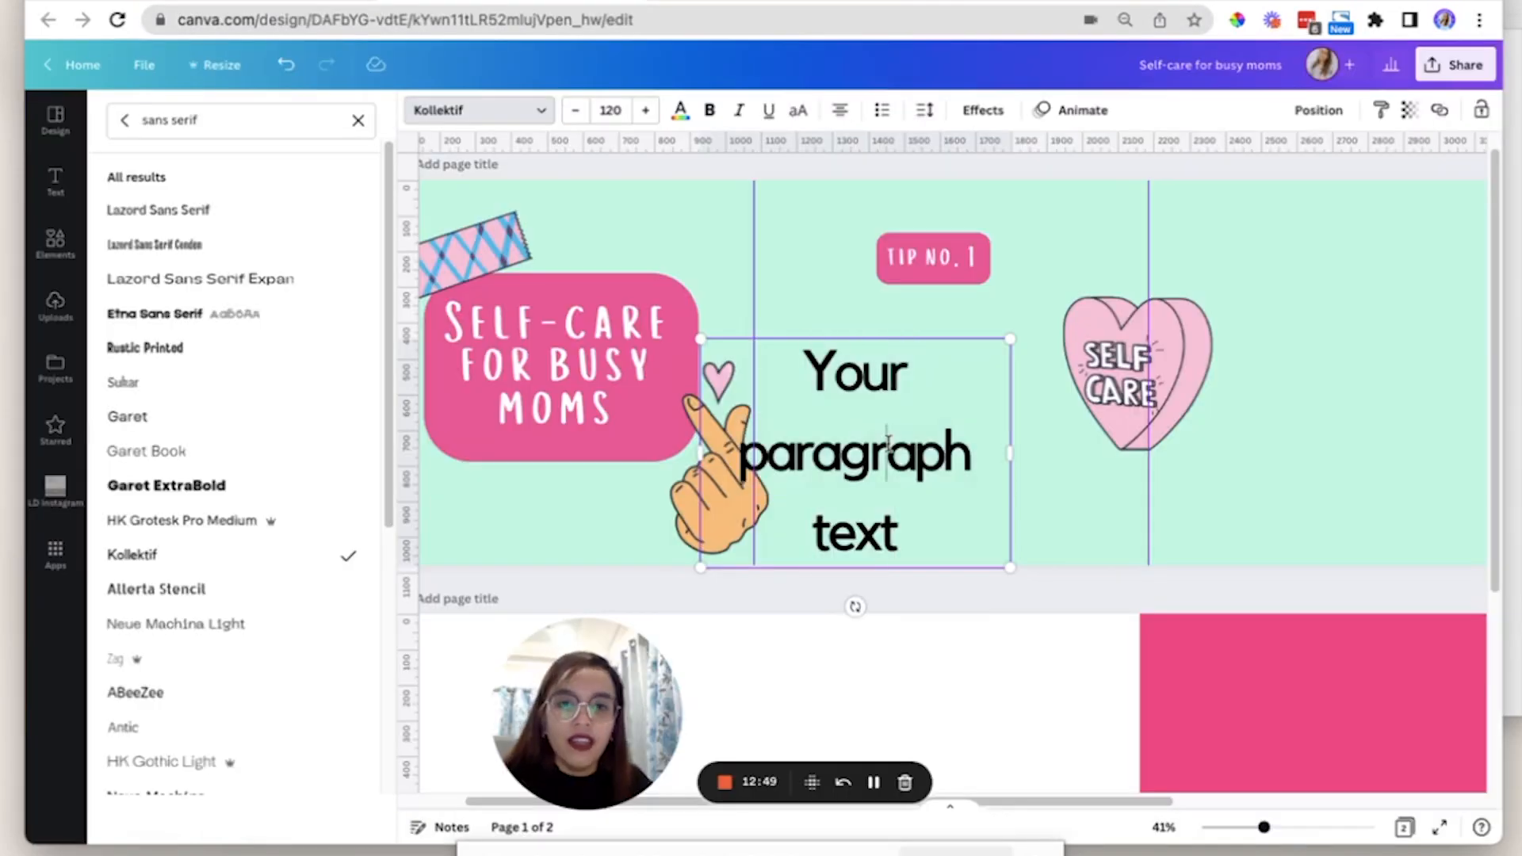
Replace the placeholder paragraph text on the second slide with the copied Lorem ipsum text.
key("ctrl+a")
key("ctrl+v")
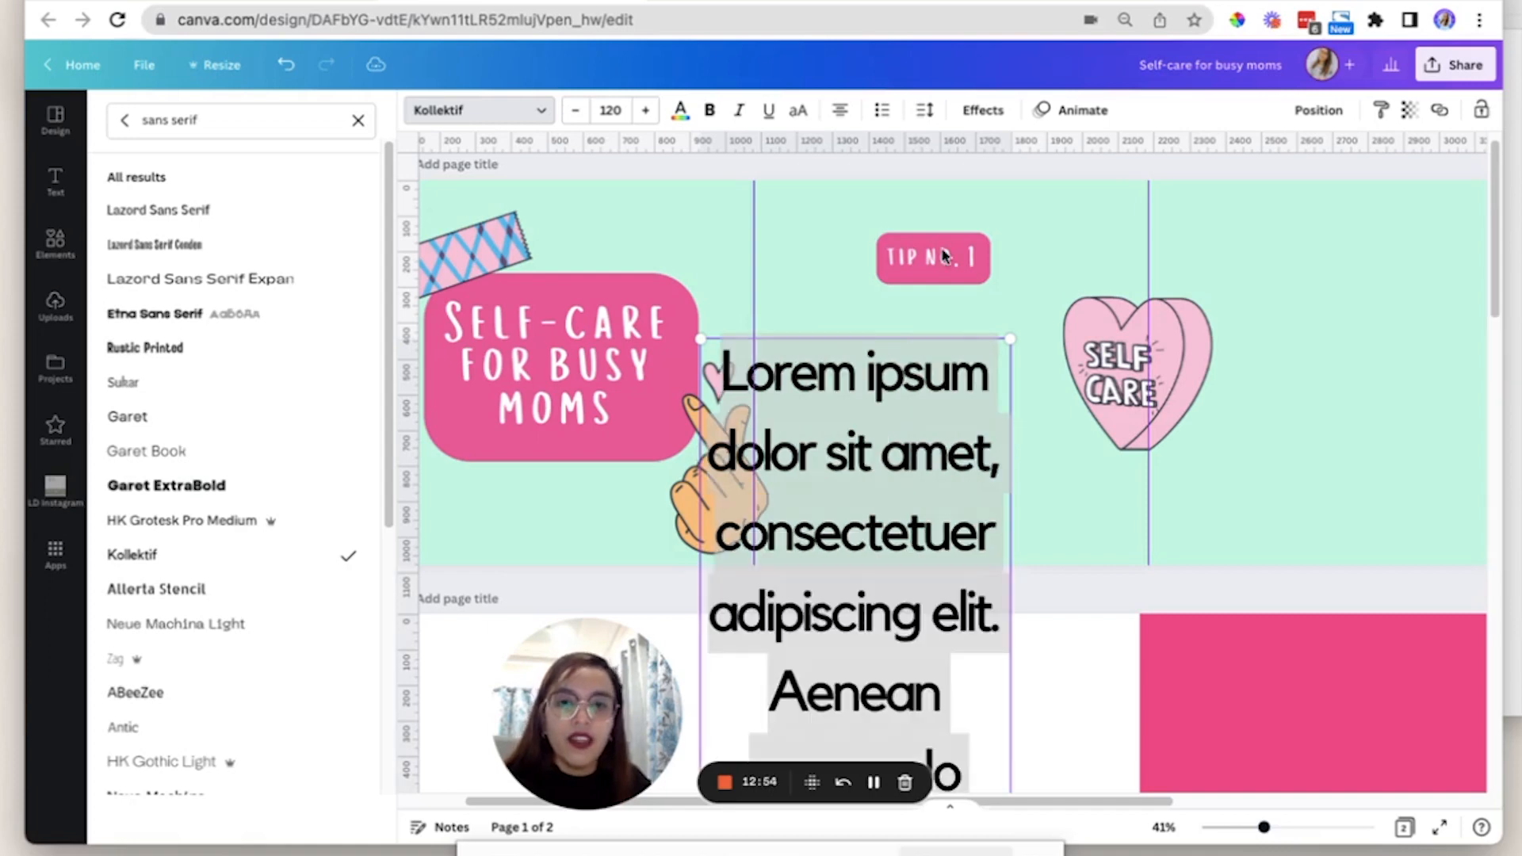
left_click(944, 257)
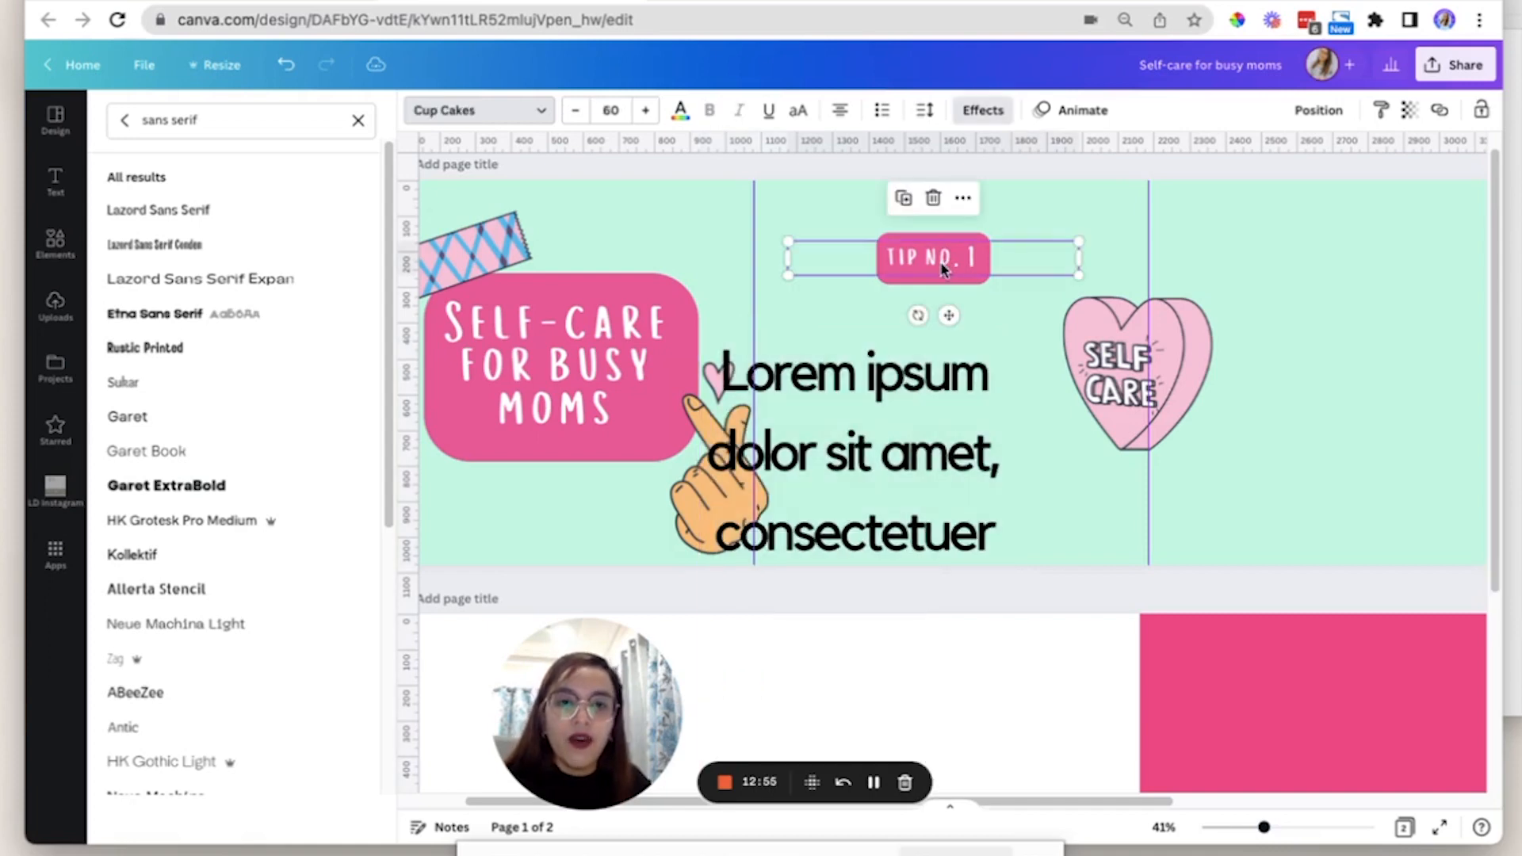
Set the Lorem ipsum paragraph's font size to 30, then place it below the TIP NO. 1 label and resize it to about 668 wide.
left_click(888, 405)
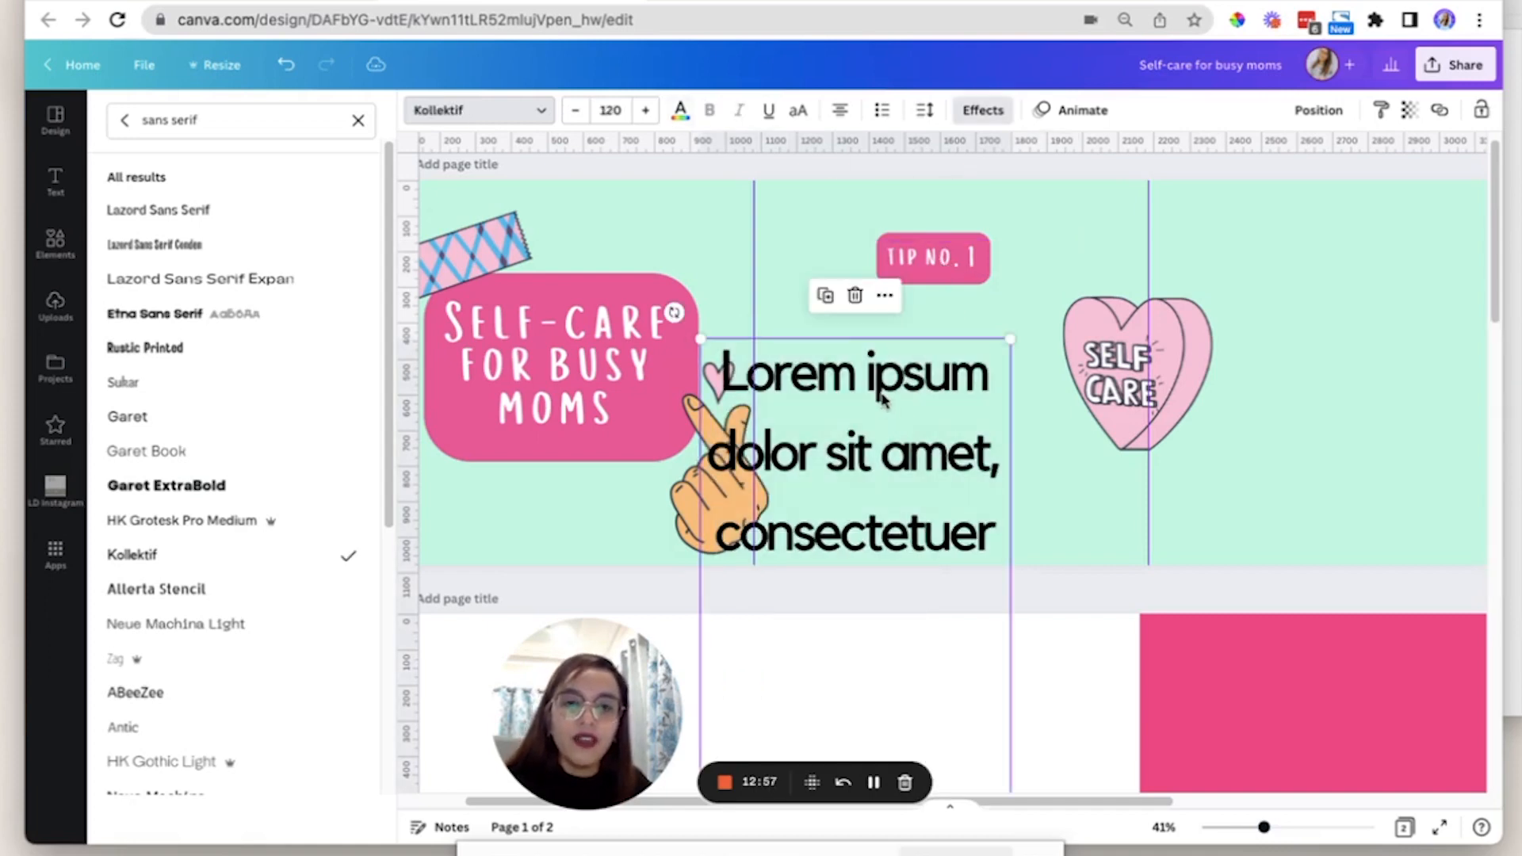
left_click(626, 111)
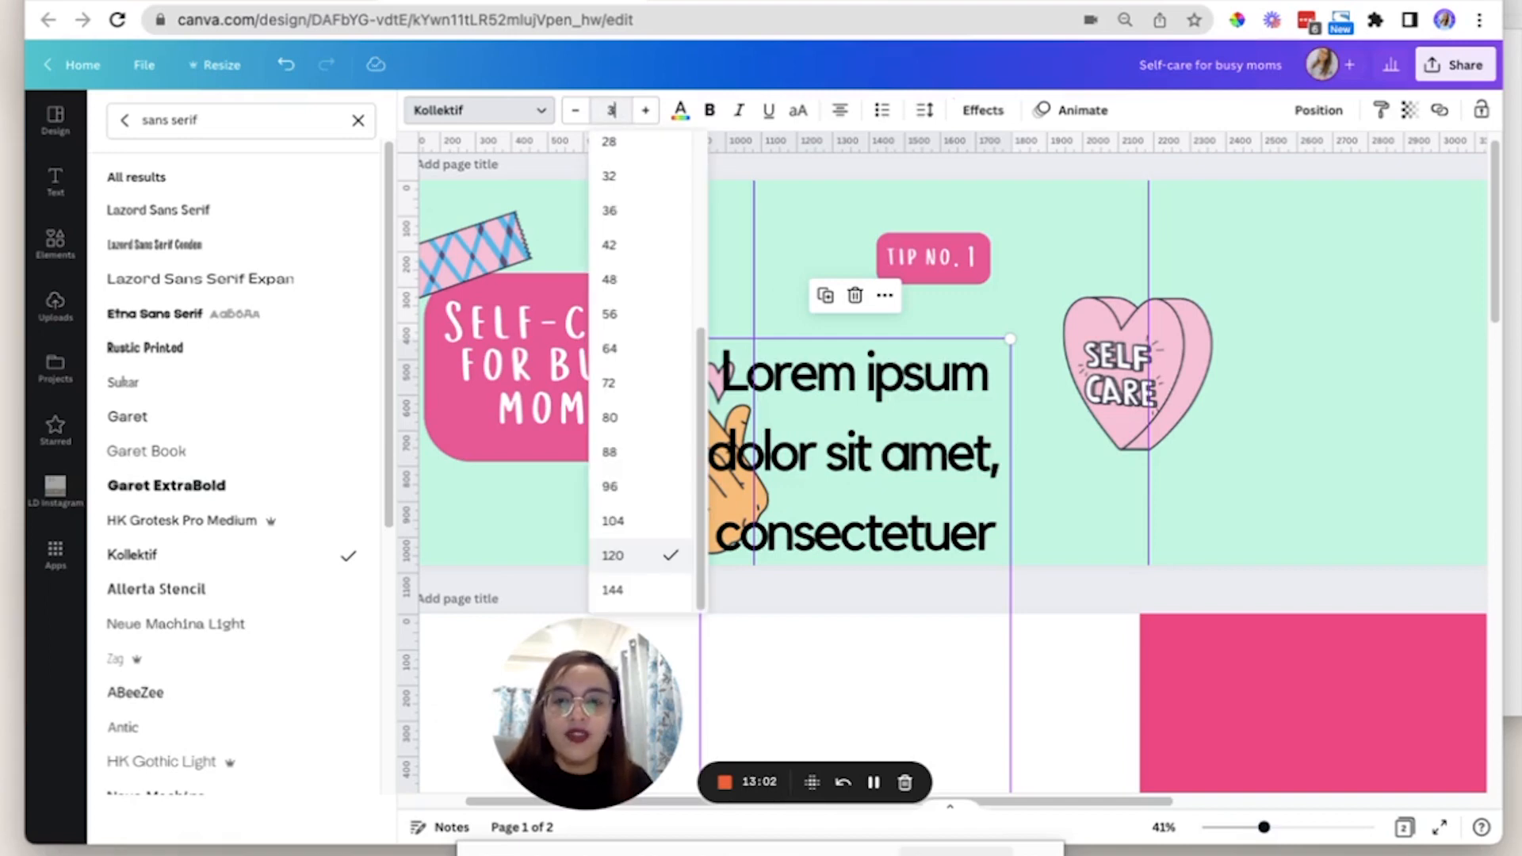
key("Return")
left_click_drag(902, 412, 1008, 411)
left_click_drag(1121, 400, 1045, 402)
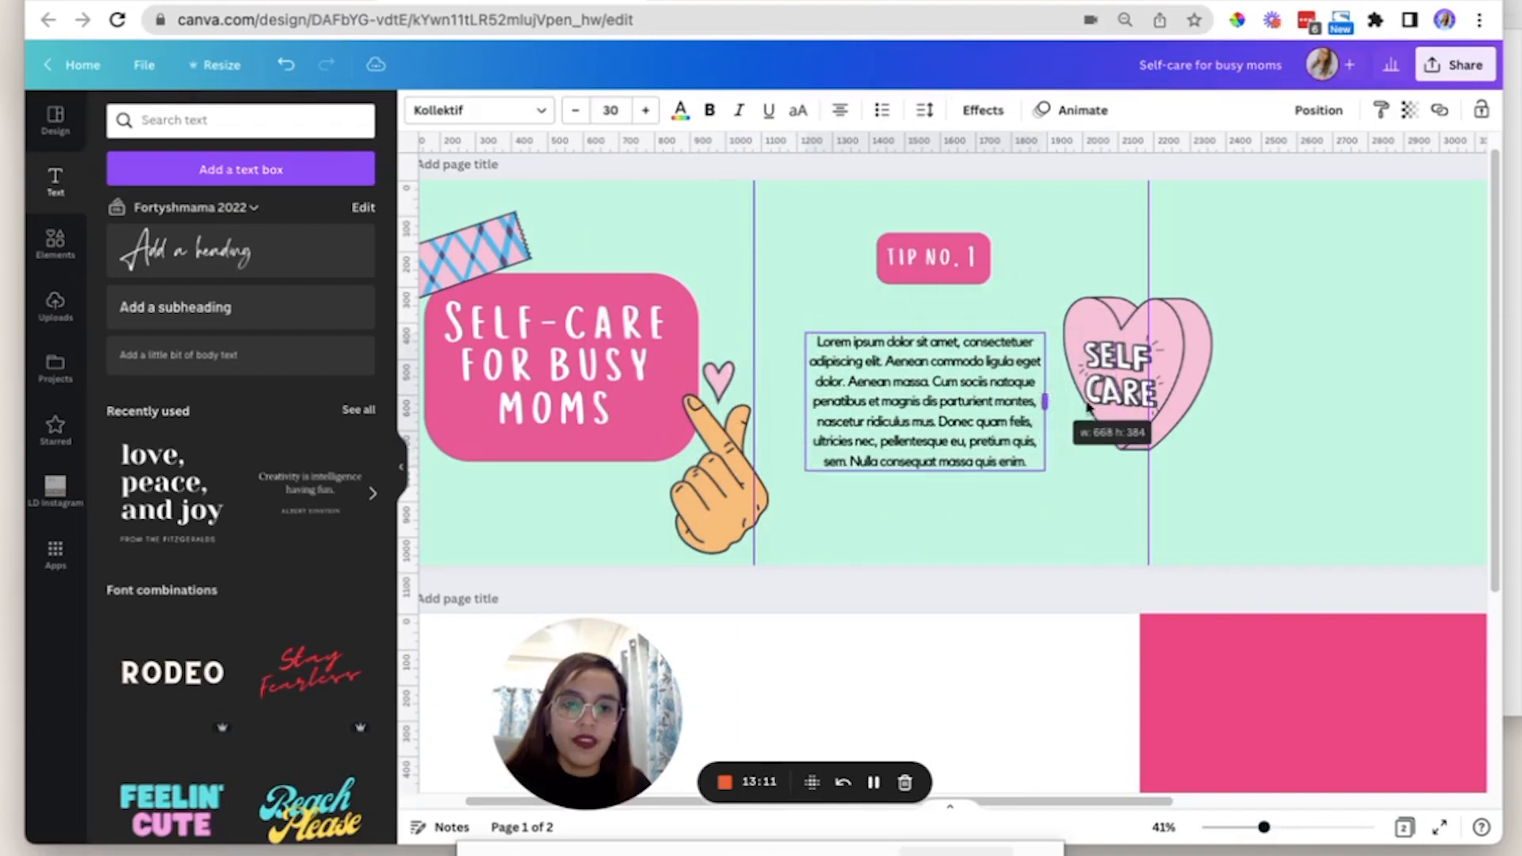
Recolor the paragraph text to a dark grey and center-align it with the TIP NO. 1 label.
left_click(681, 111)
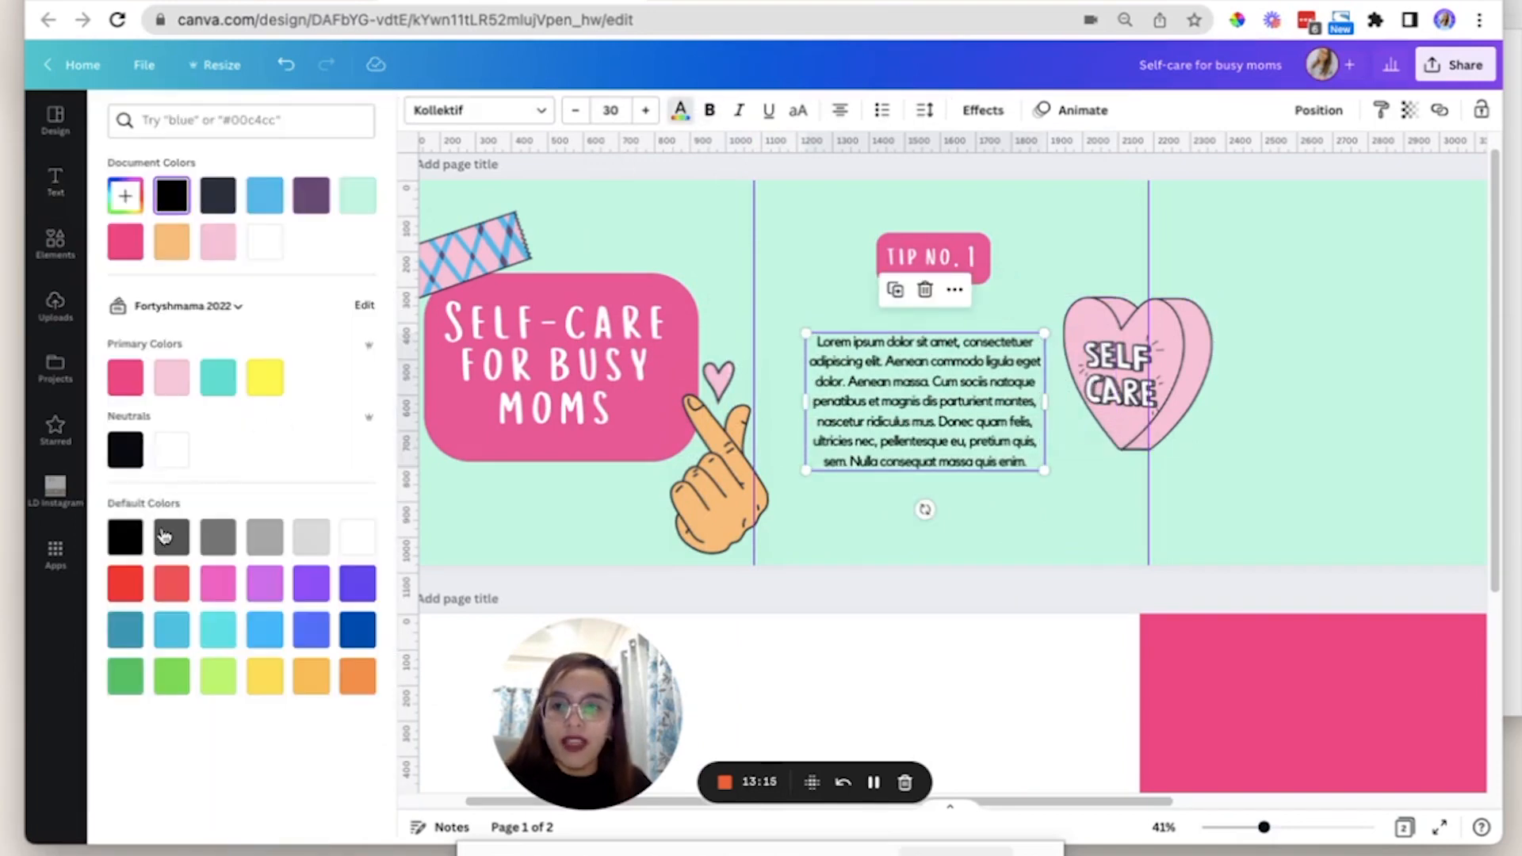
left_click(128, 195)
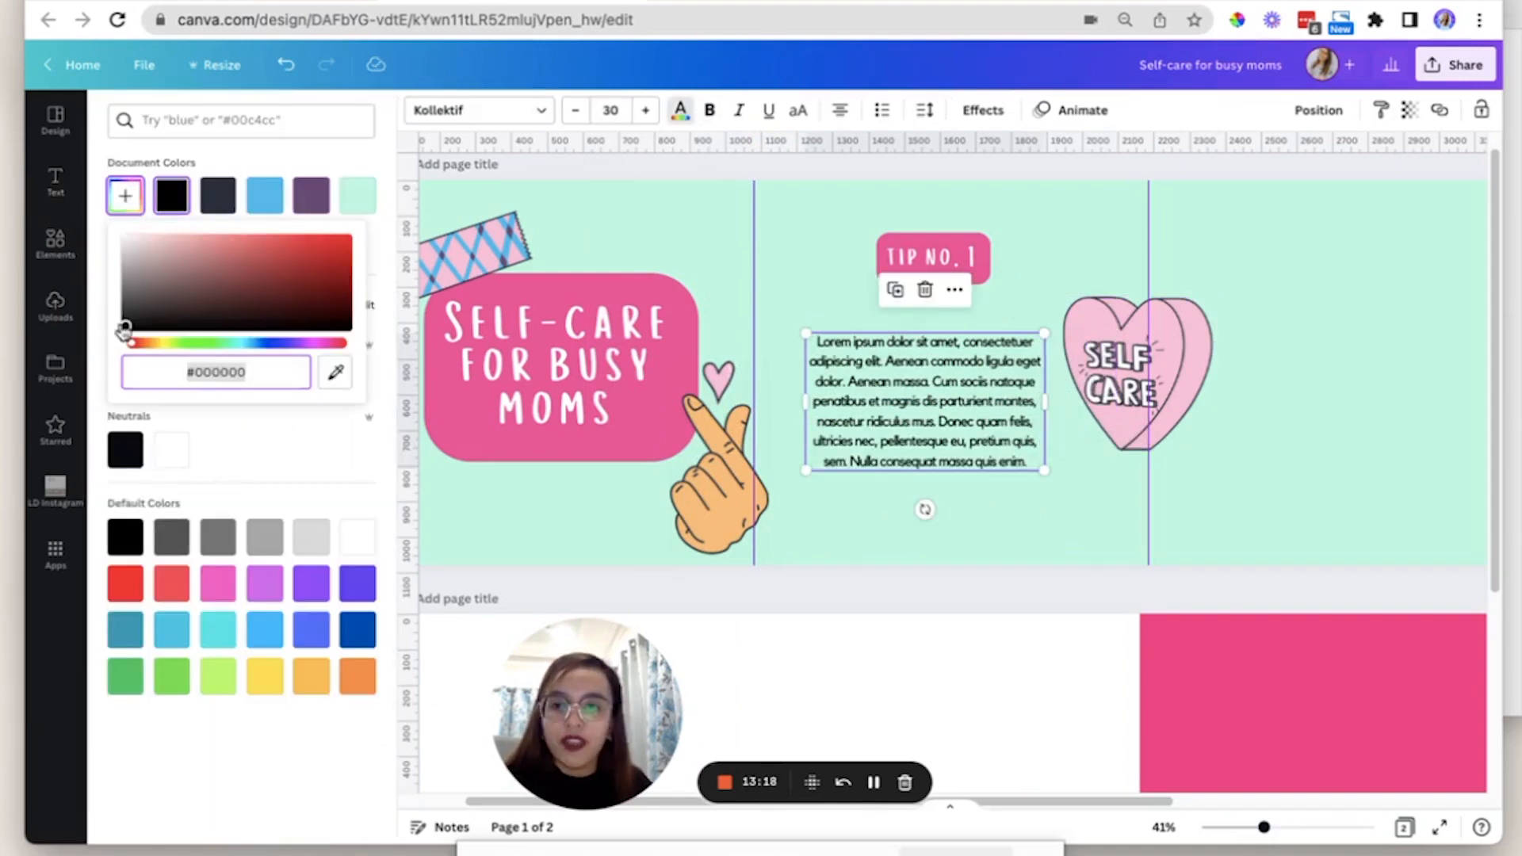
left_click_drag(125, 326, 126, 289)
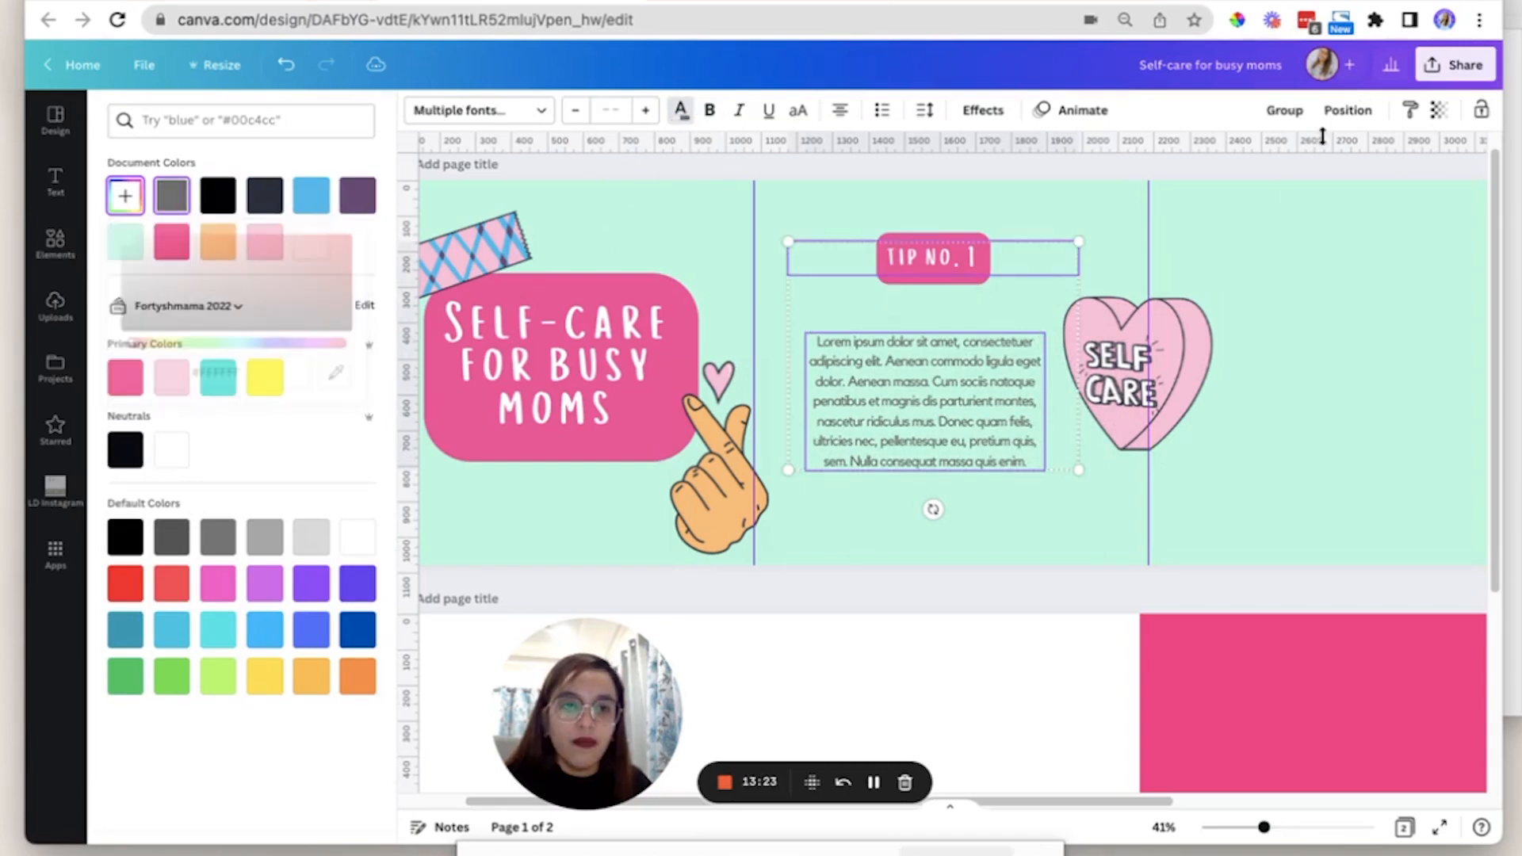
left_click(1350, 114)
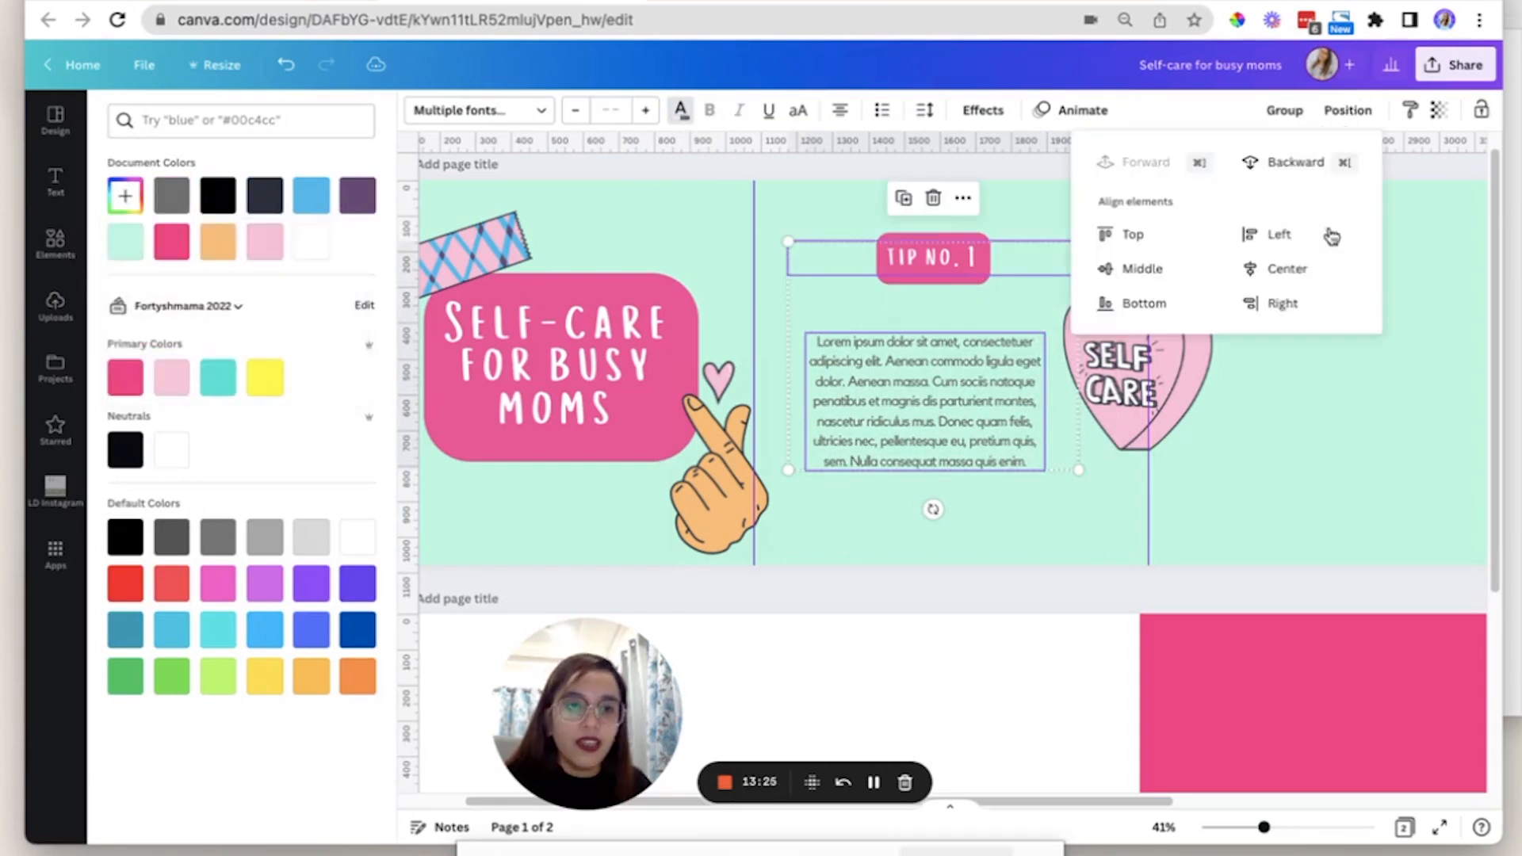
left_click(1288, 268)
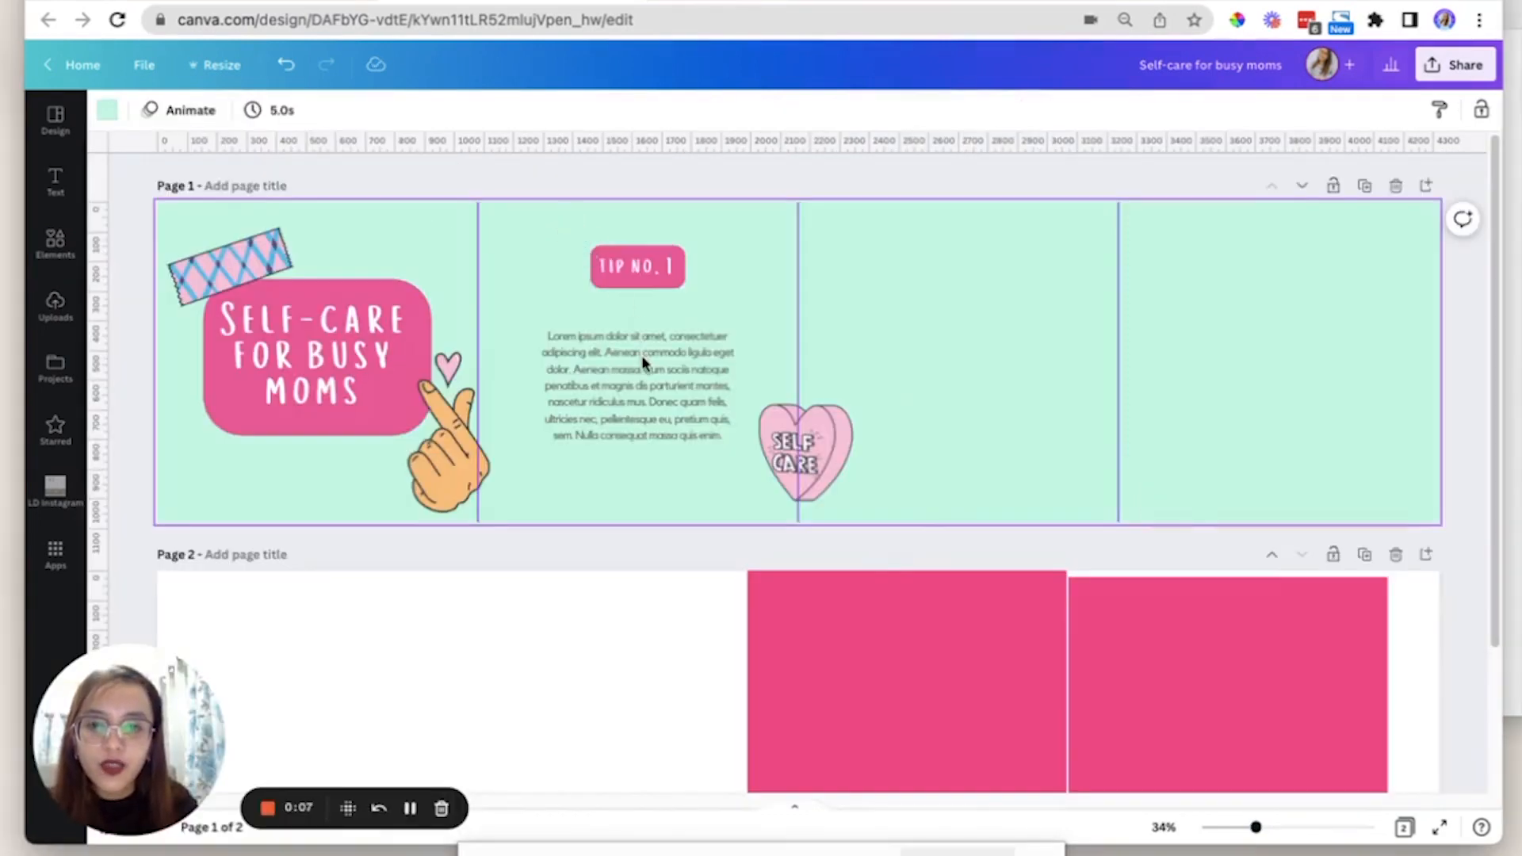
Duplicate the TIP NO. 1 label and its paragraph and place the copies on the third slide.
left_click_drag(520, 230, 632, 343)
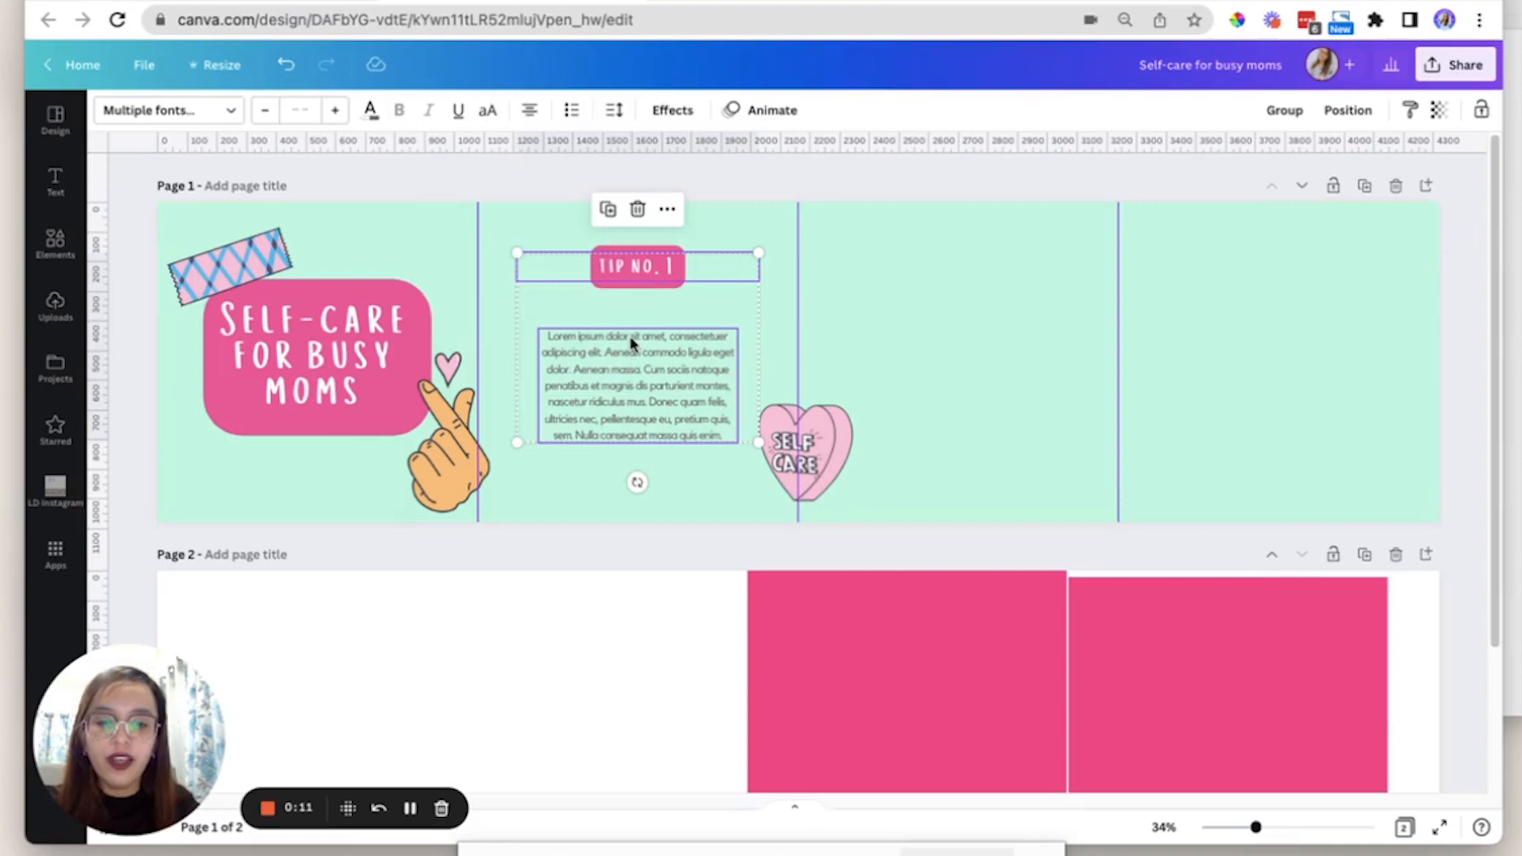
left_click(1009, 288)
key("super+v")
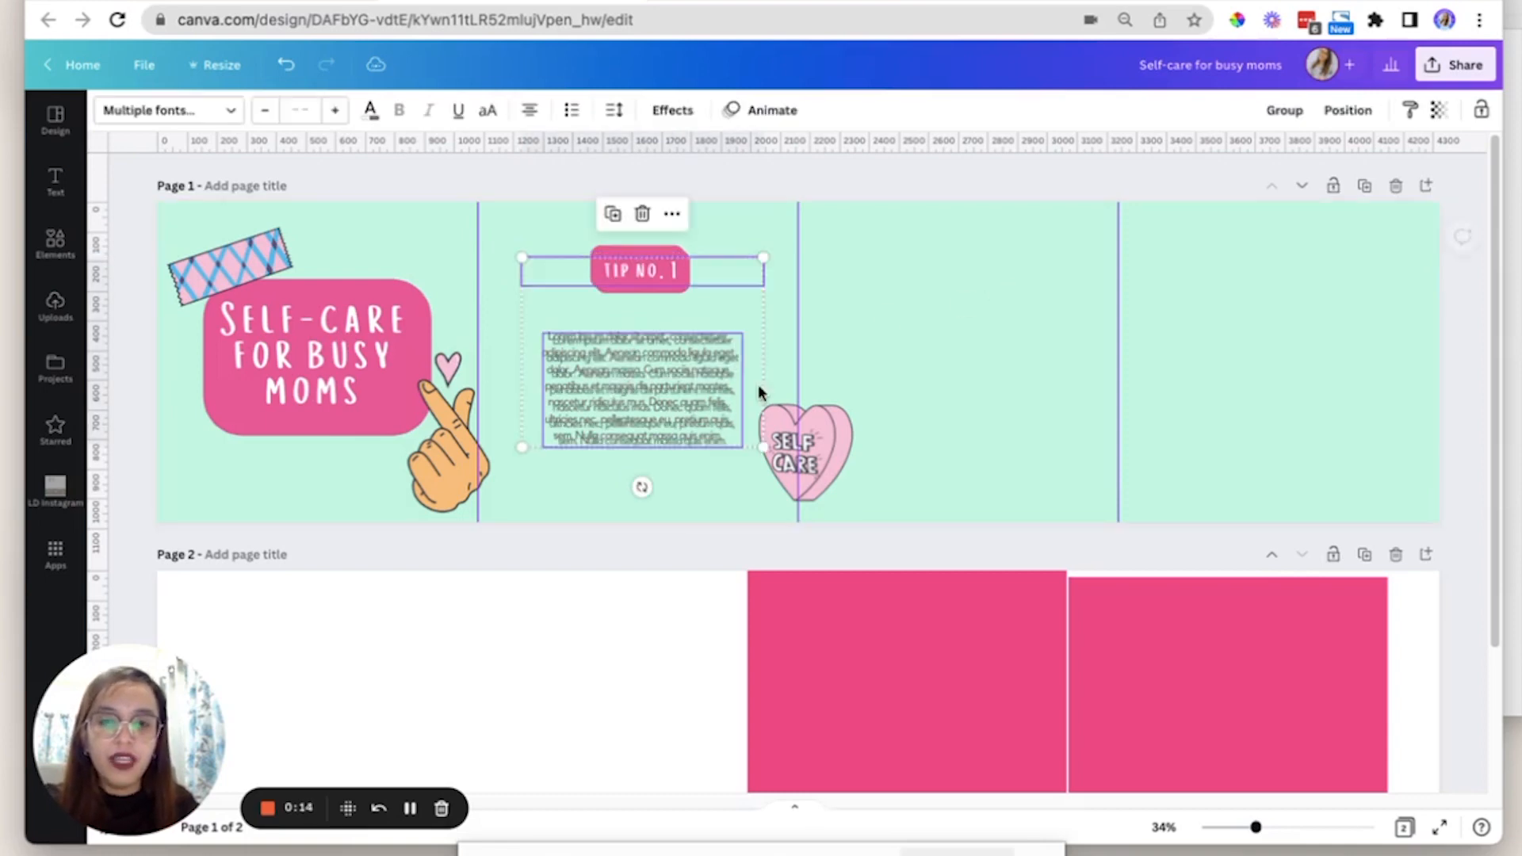
left_click_drag(658, 383, 966, 384)
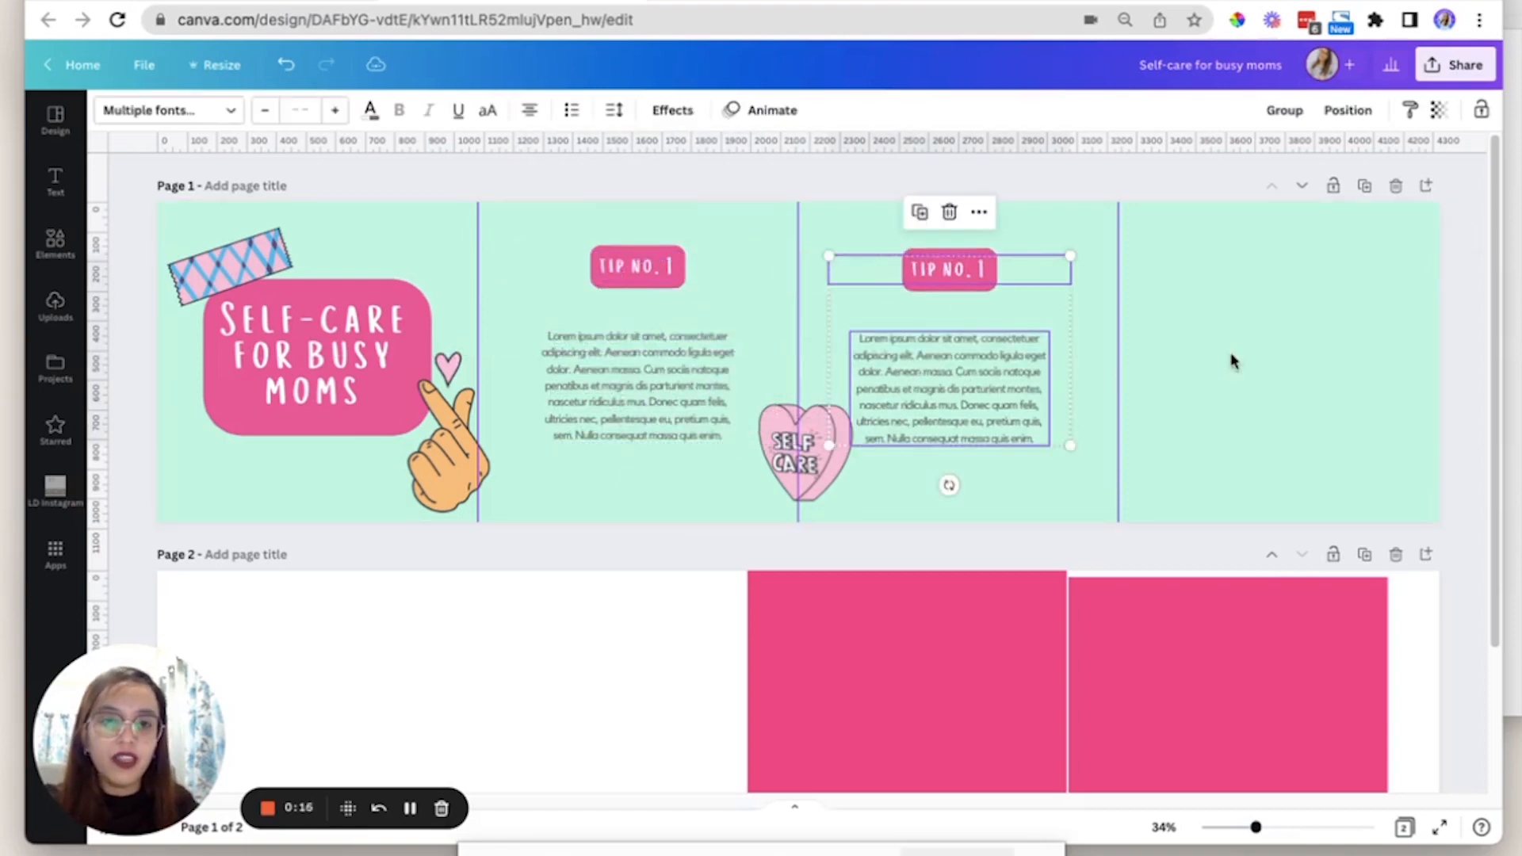
left_click(1229, 357)
Change the third slide's tip label to "TIP NO. 2".
left_click(982, 265)
double_click(989, 268)
type("2")
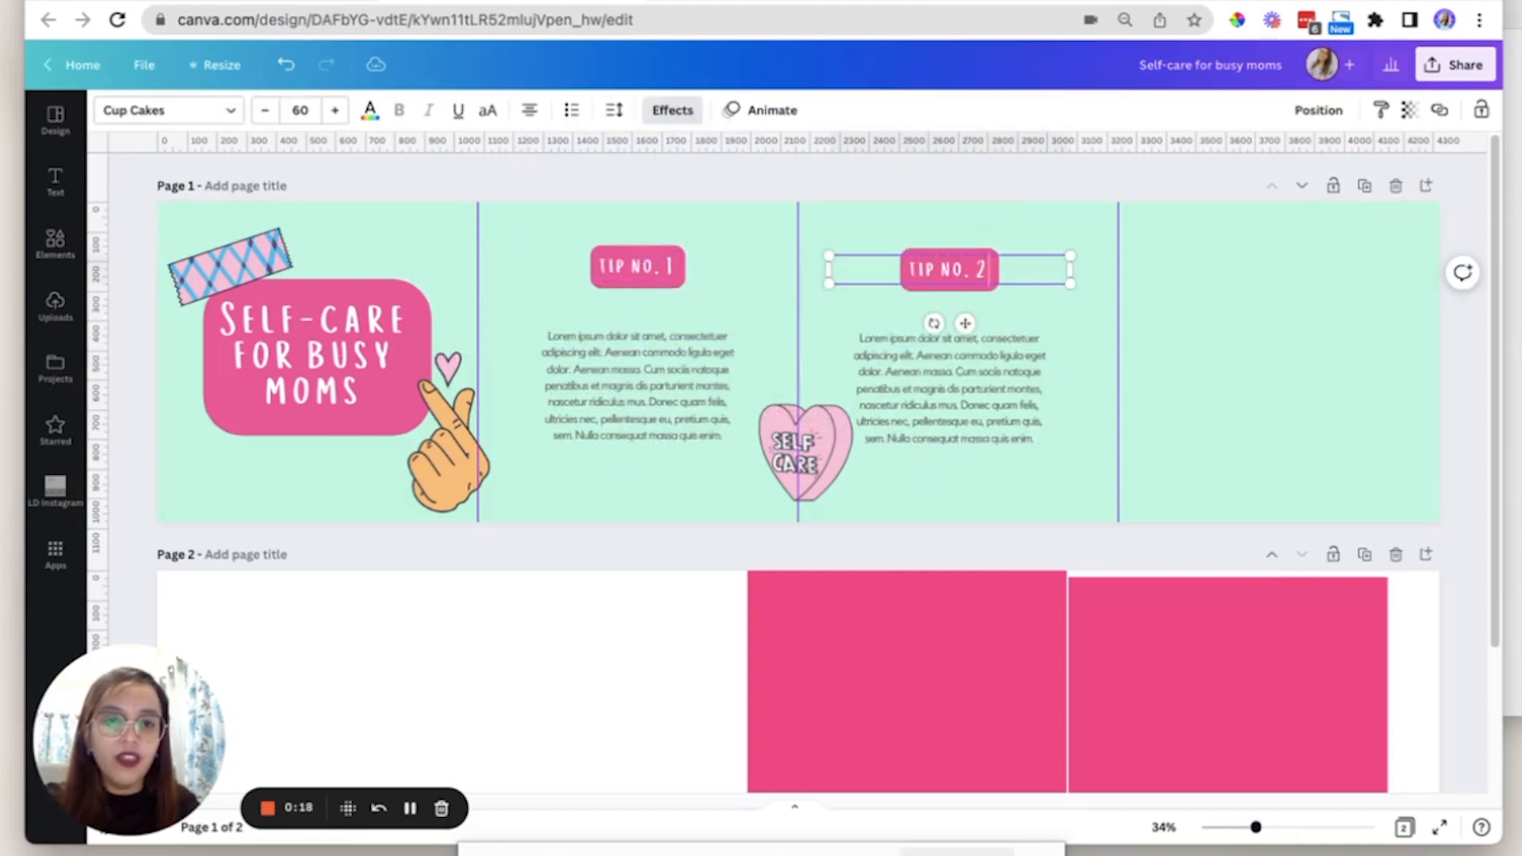
Paste another copy of the tip label and paragraph and place it on the fourth slide, level with the first tip.
left_click(1310, 379)
key("super+v")
left_click_drag(658, 388, 1310, 396)
left_click_drag(1290, 439, 1285, 435)
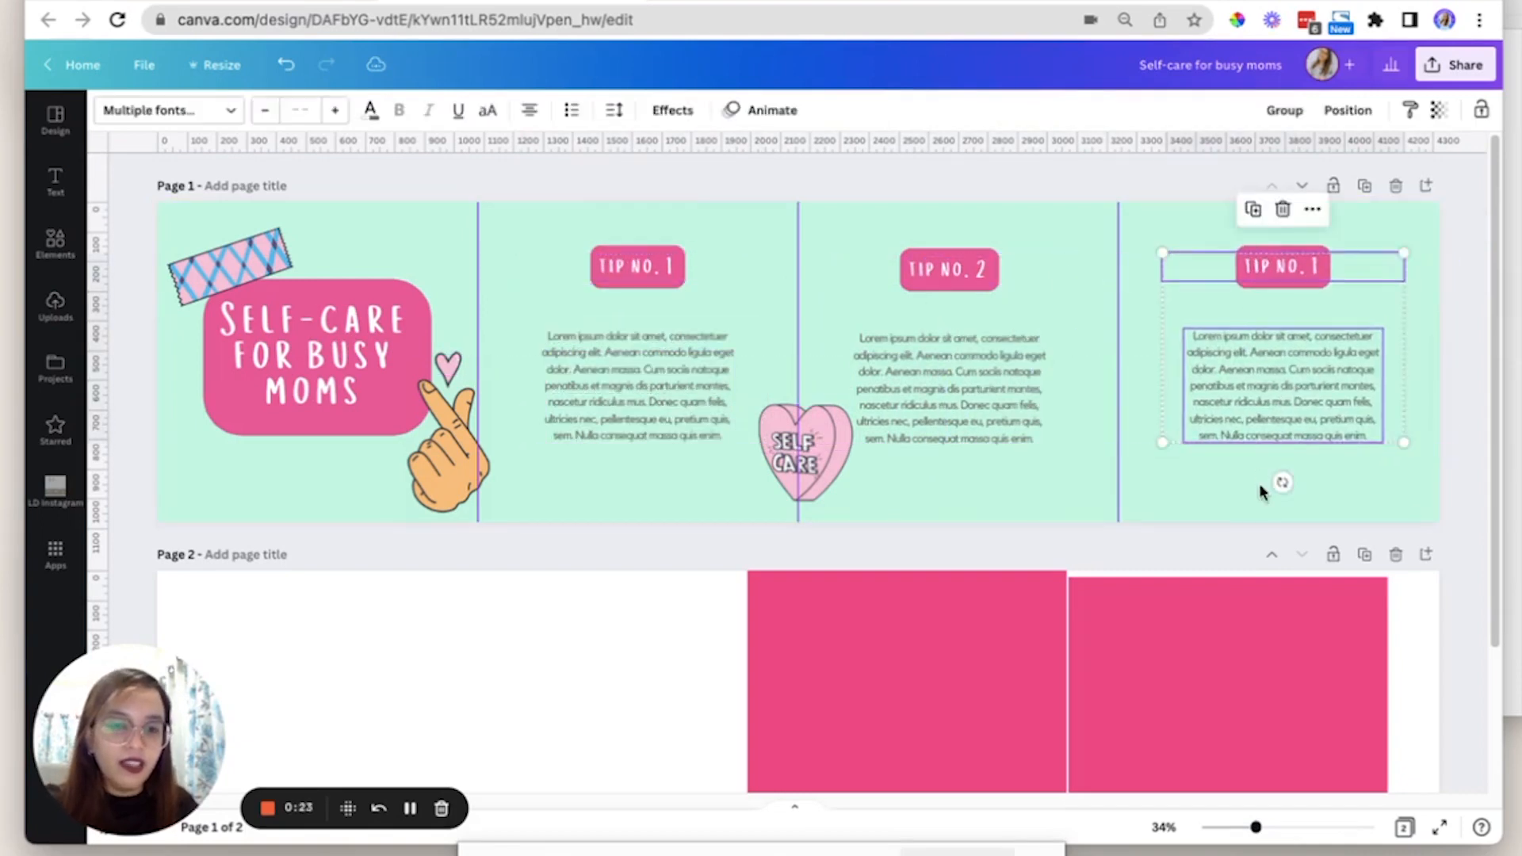
left_click(1266, 485)
Change the fourth slide's tip label to "TIP NO. 3".
left_click(1346, 278)
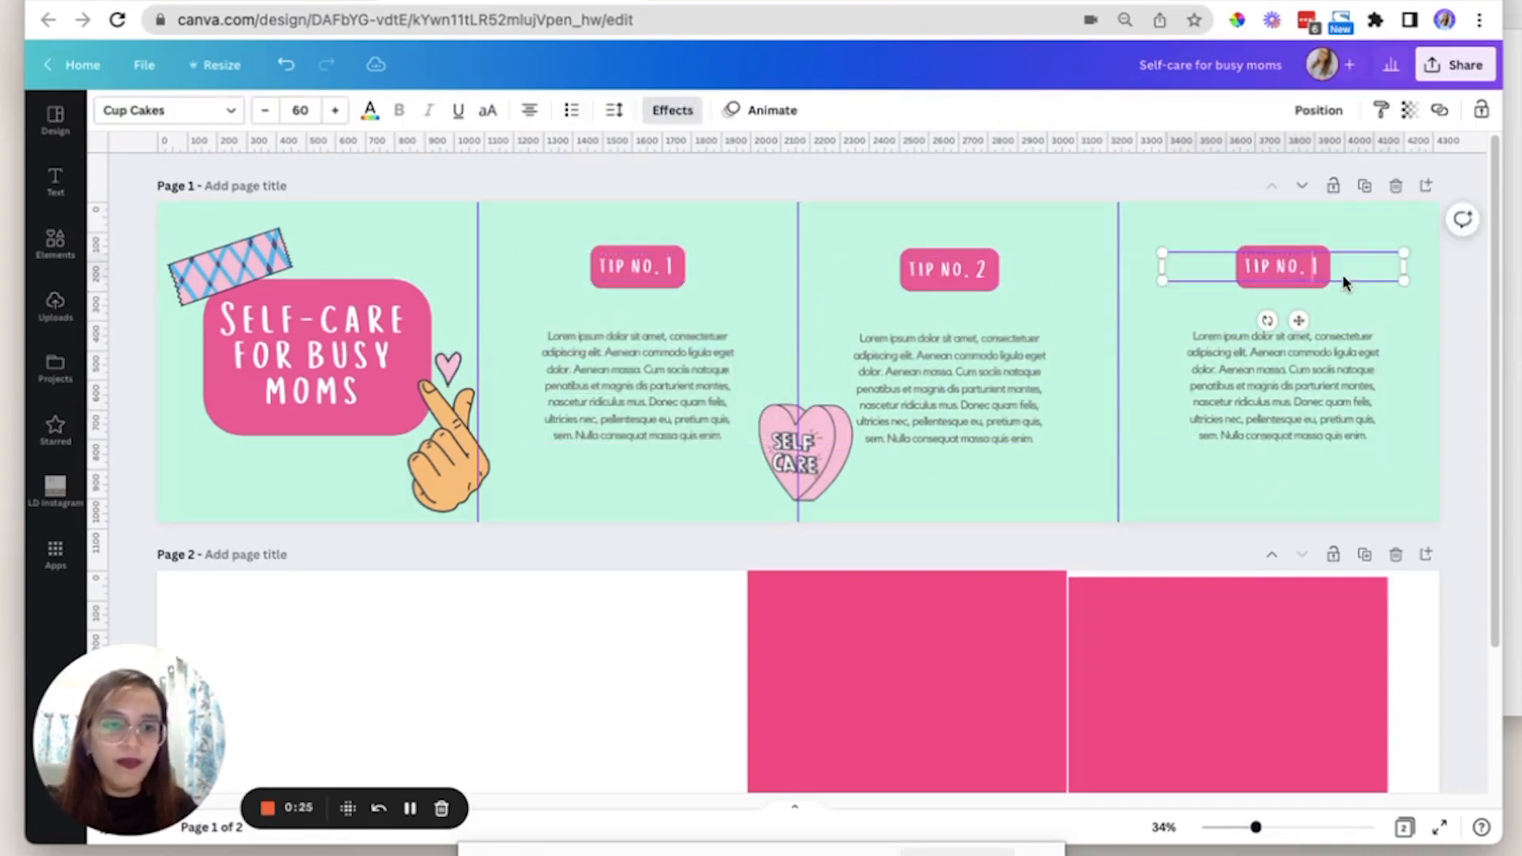
left_click(1345, 278)
key("BackSpace")
type("3")
left_click(1247, 508)
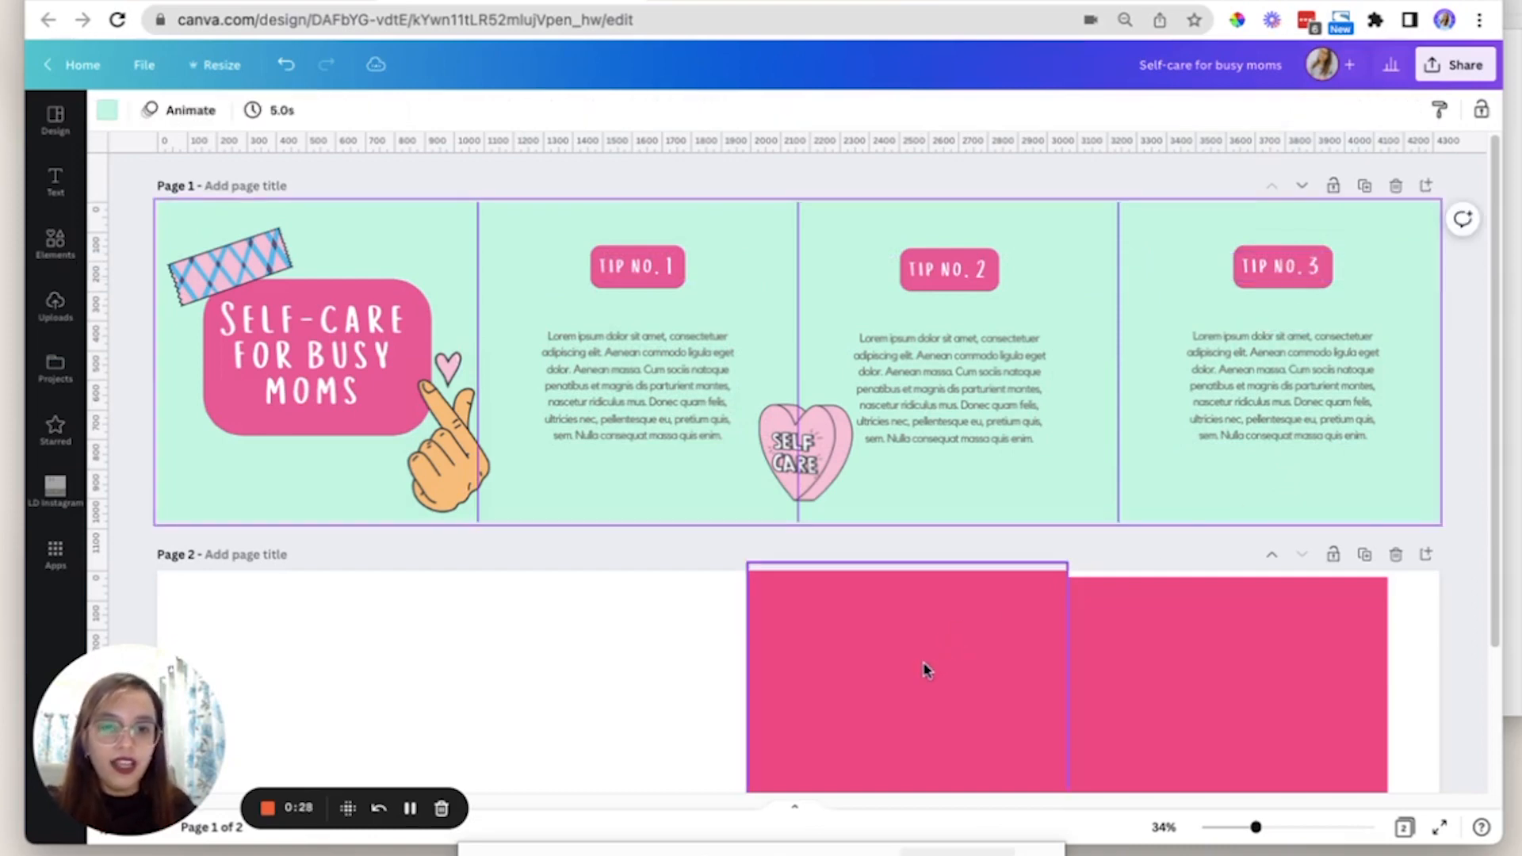
Bring a pink square from page 2 over the second slide and send it to the back, behind the tip text.
left_click_drag(921, 676, 619, 351)
left_click(1318, 109)
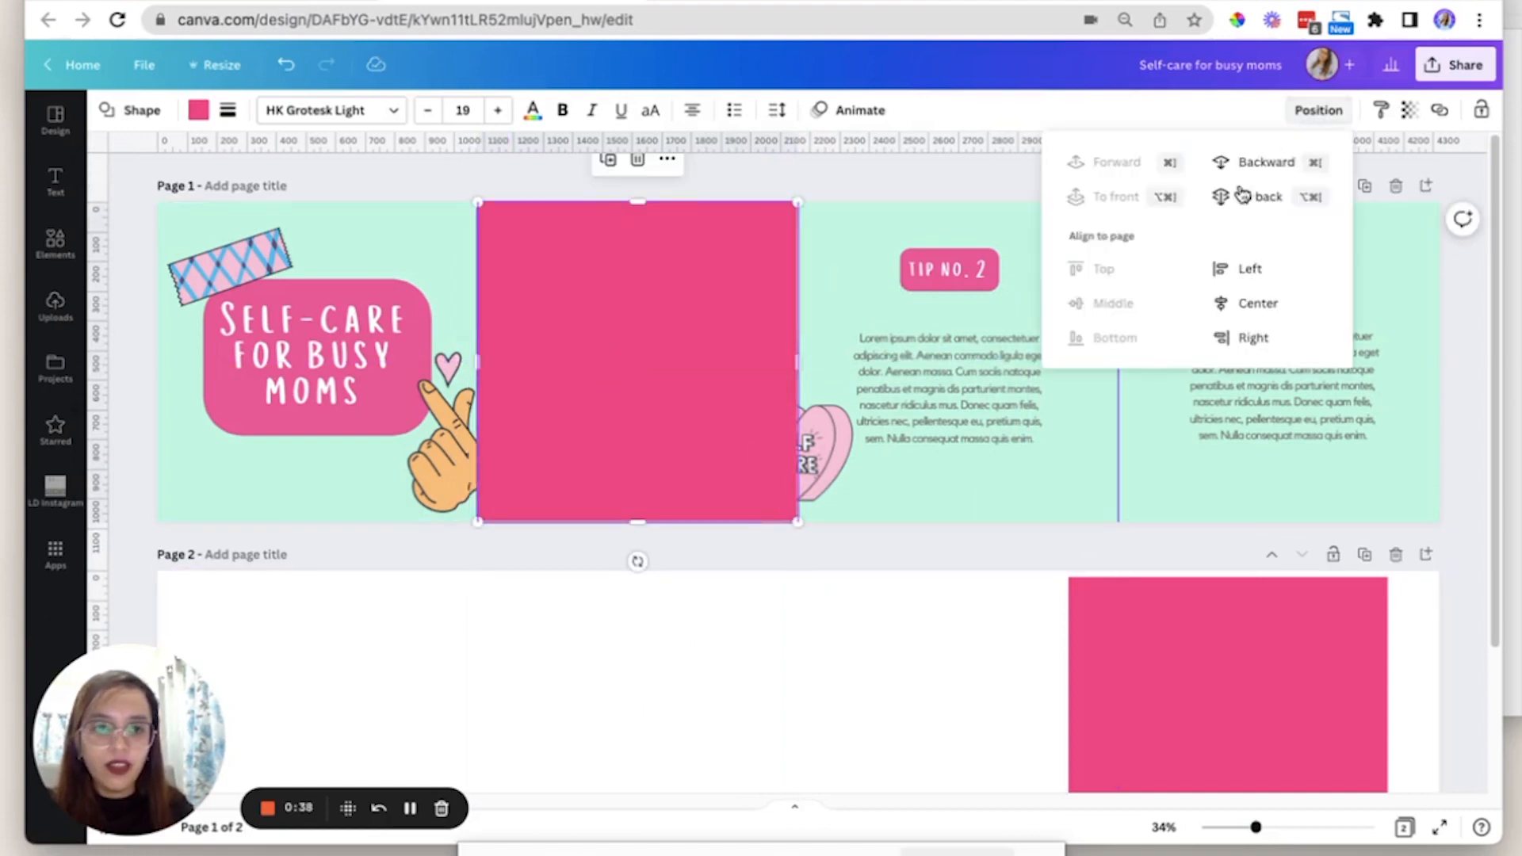
left_click(1252, 197)
Check the center alignment of the TIP NO. 1 label and paragraph against the pink square.
left_click(648, 403, "shift")
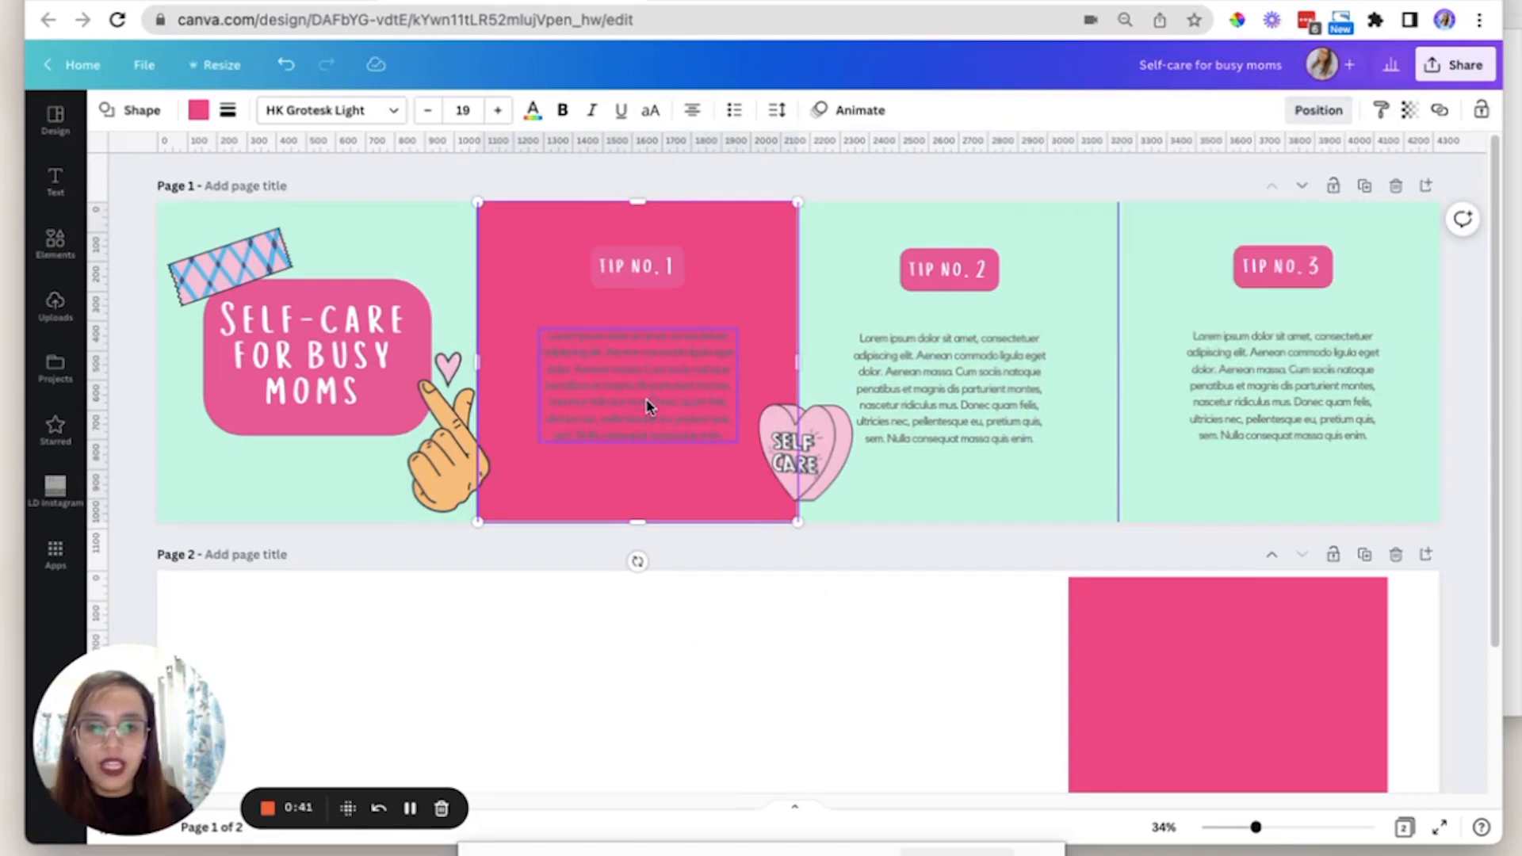
left_click(646, 264, "shift")
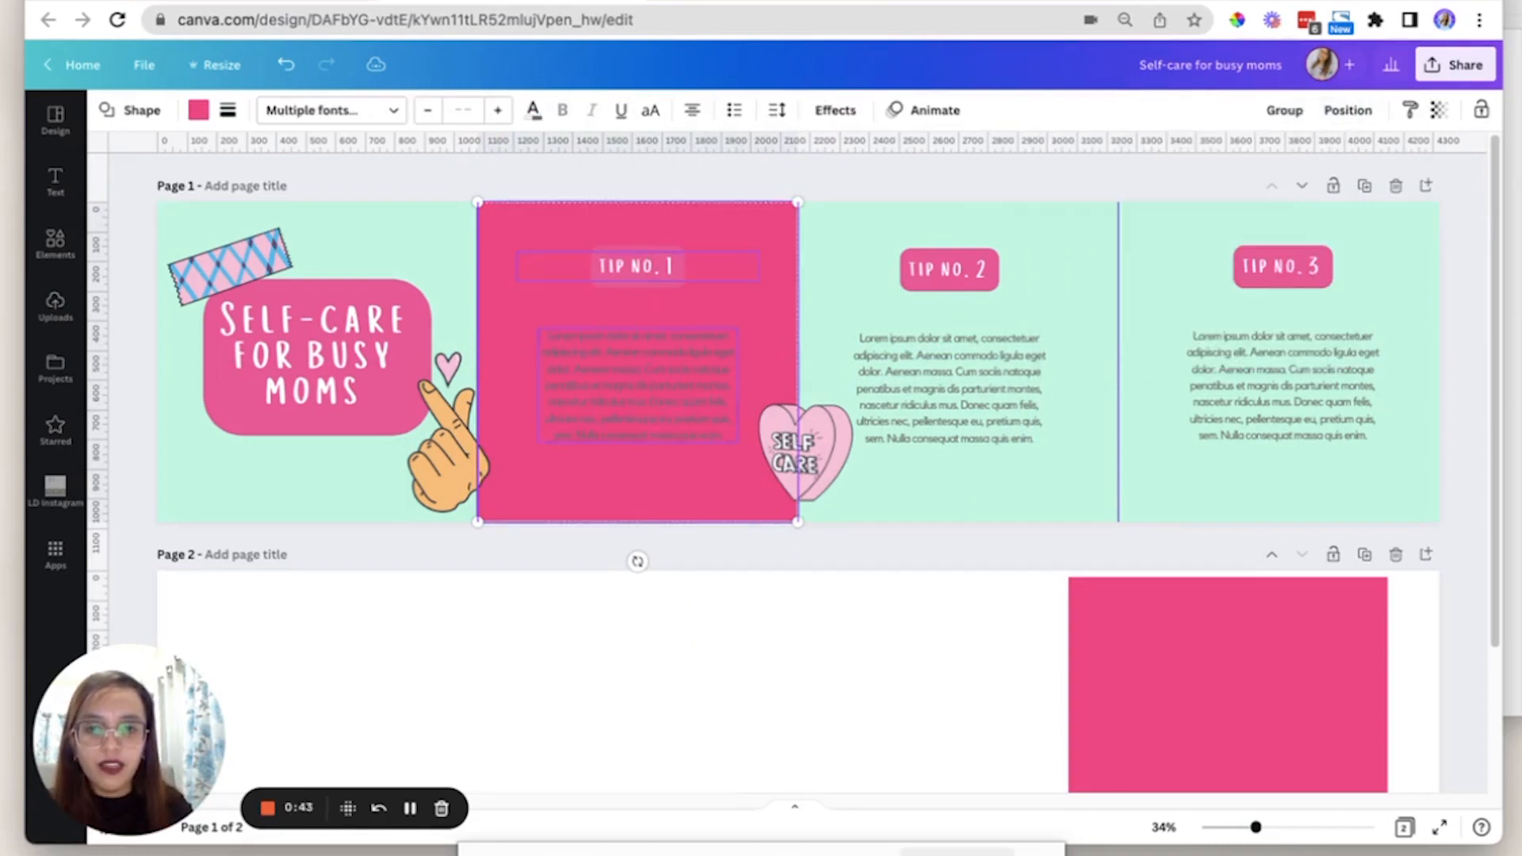
left_click(1348, 110)
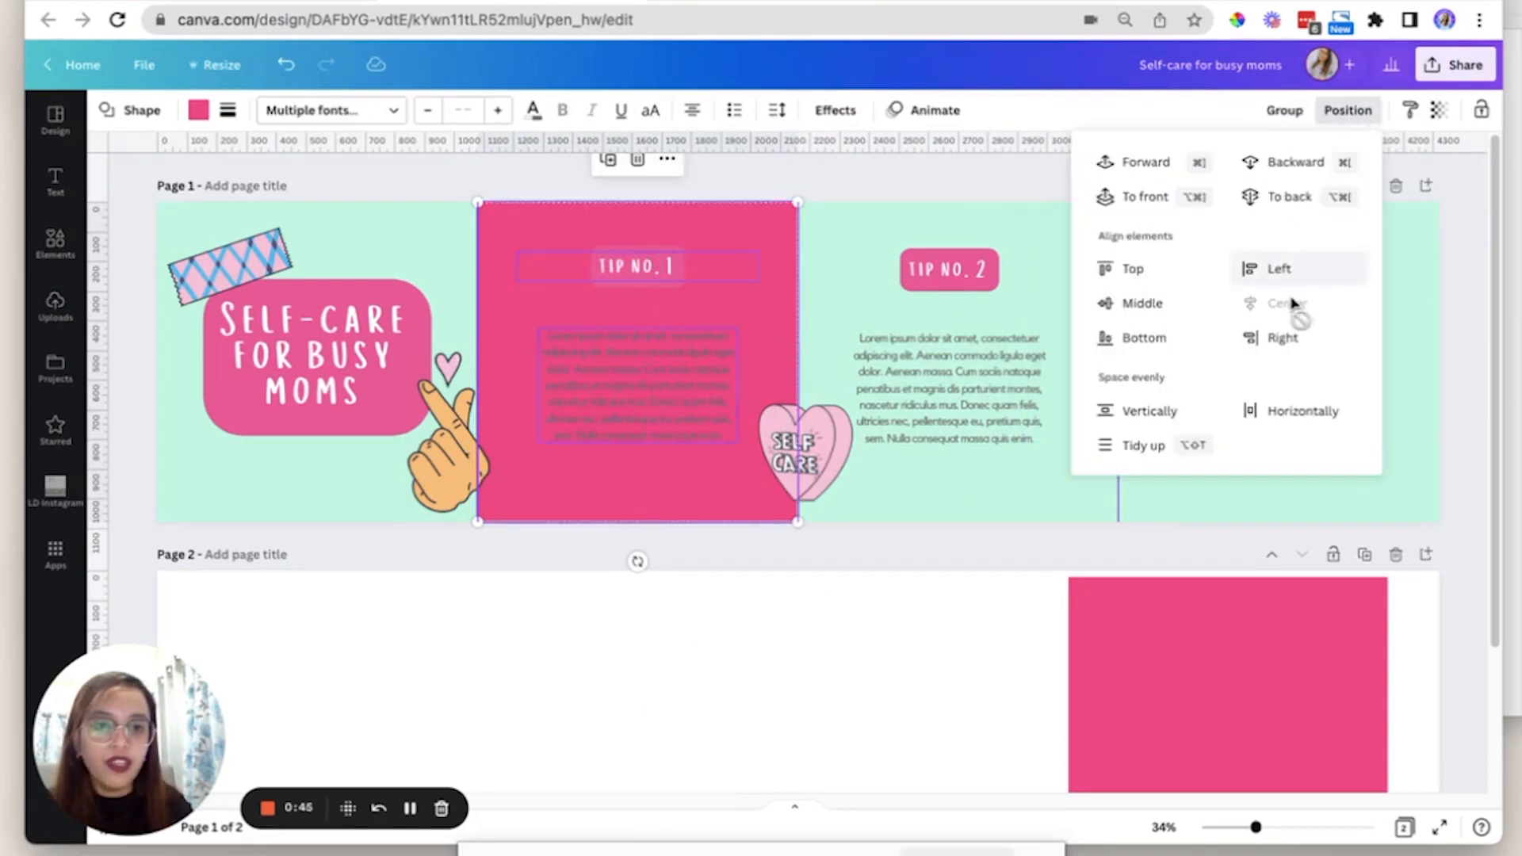
left_click(904, 162)
Move the pink square to the third slide and center-align the TIP NO. 2 label and paragraph with it.
left_click_drag(841, 240, 1060, 234)
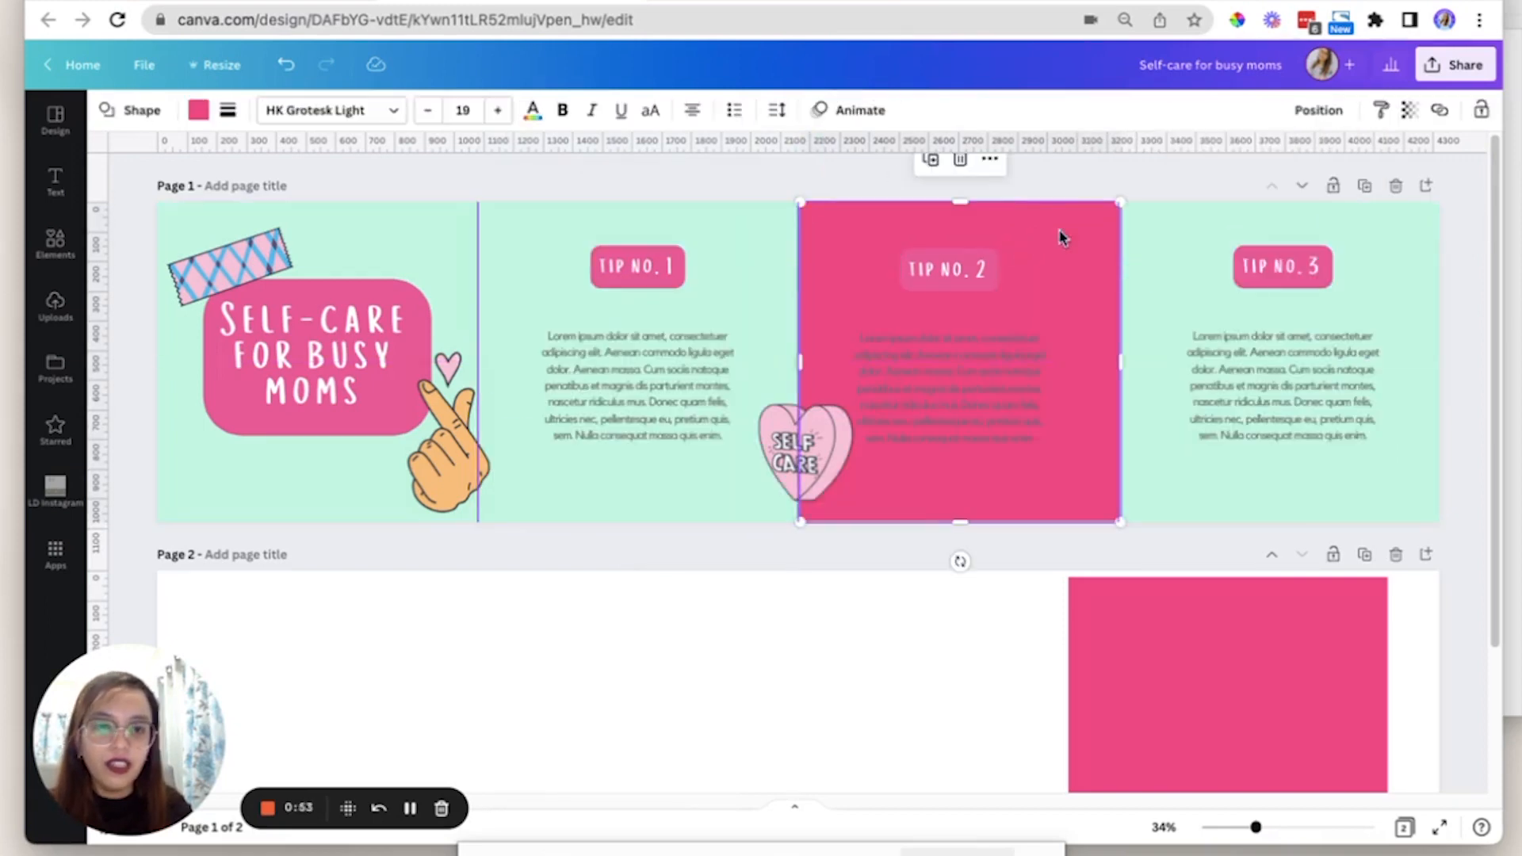
left_click_drag(870, 190, 1030, 380)
left_click(1346, 110)
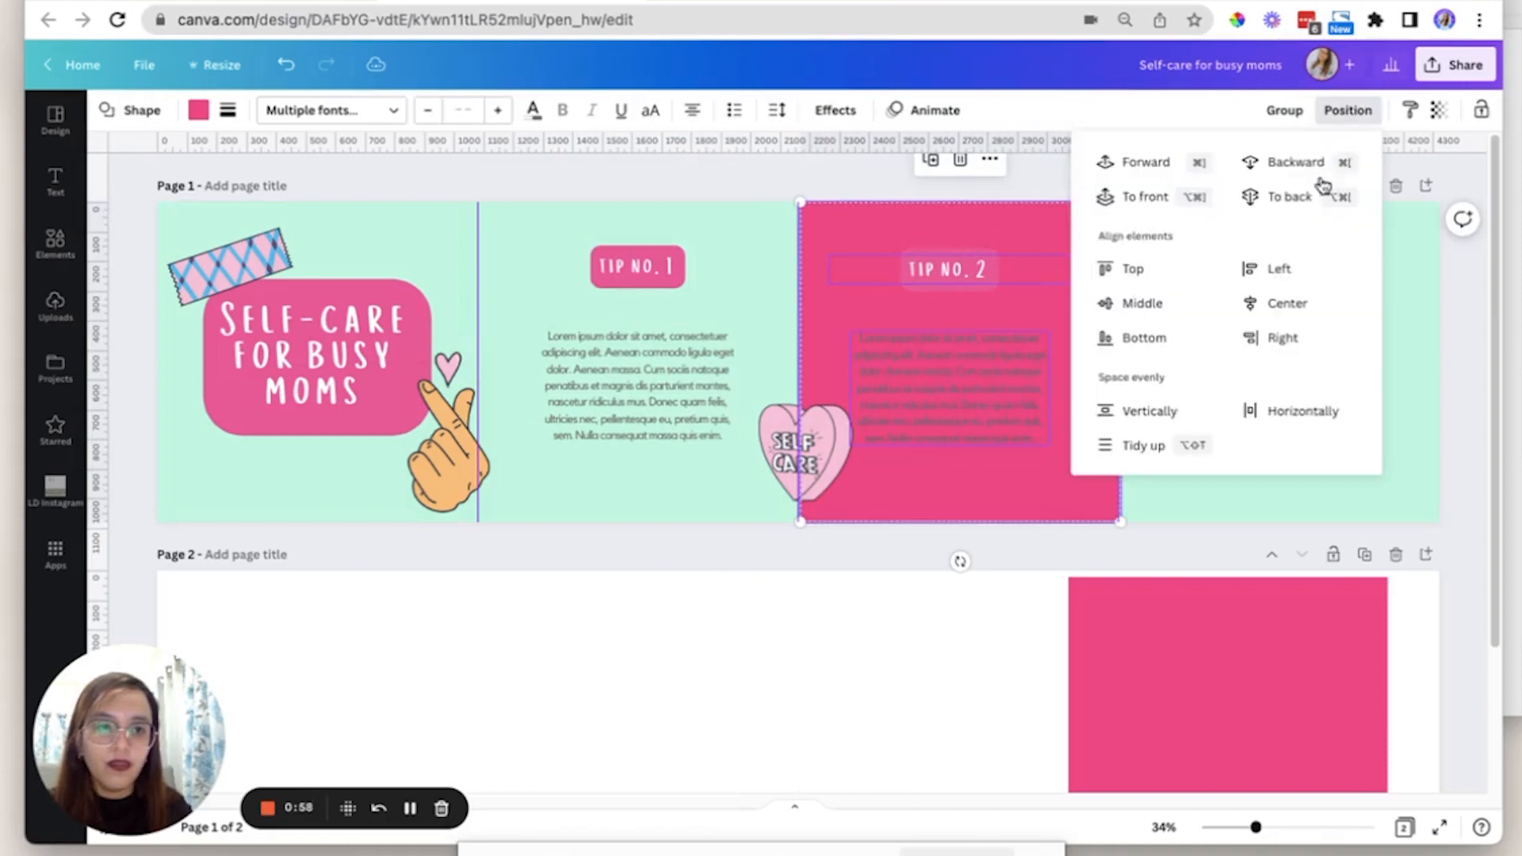
left_click(1284, 305)
left_click(768, 161)
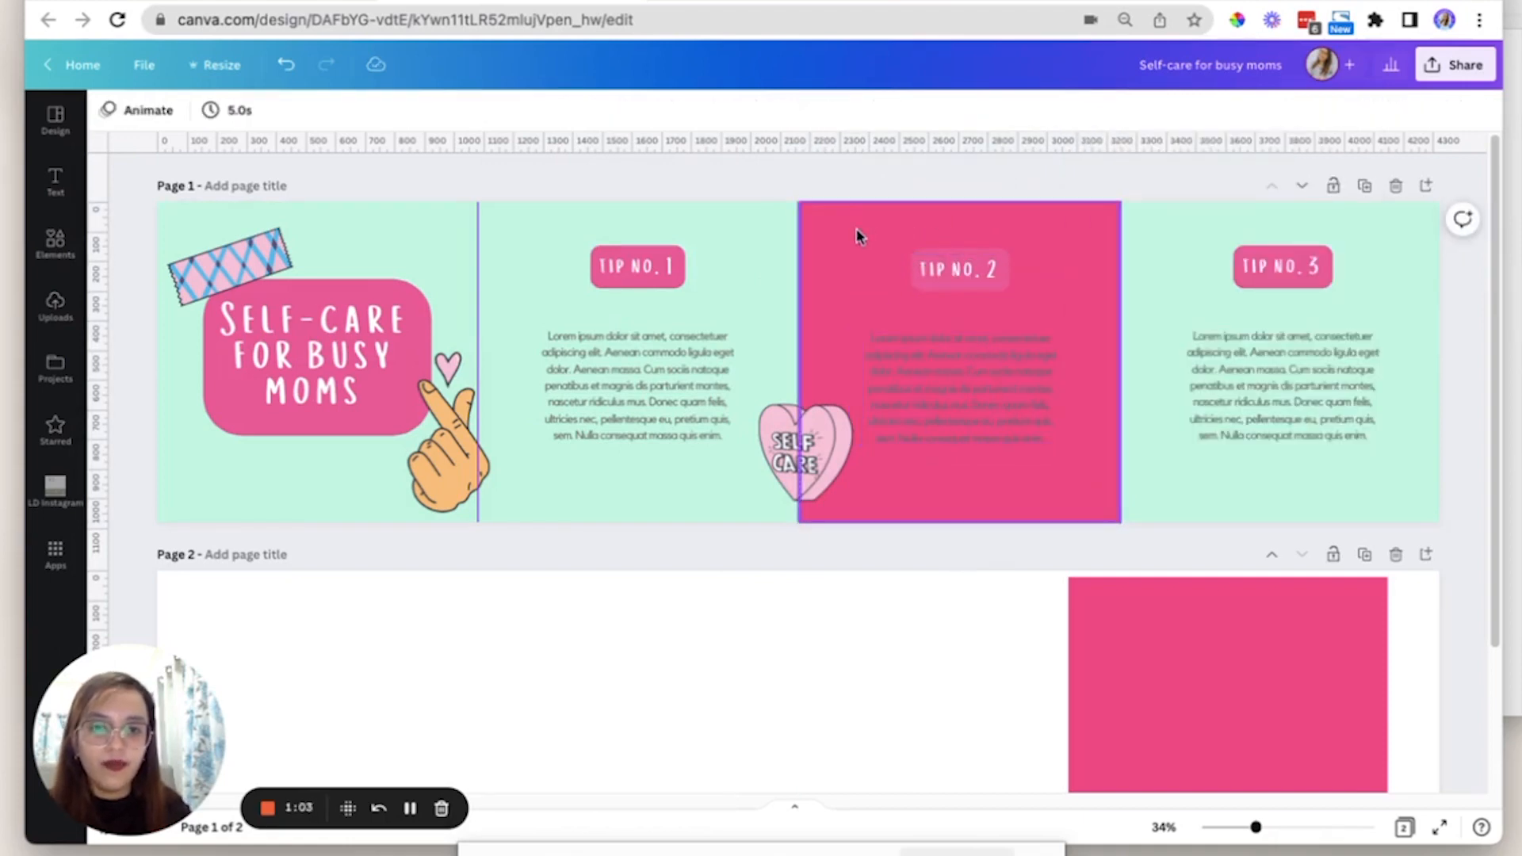
Center the TIP NO. 3 label and paragraph on the fourth slide using the pink square as a guide, and remove the square.
left_click_drag(859, 235, 1217, 237)
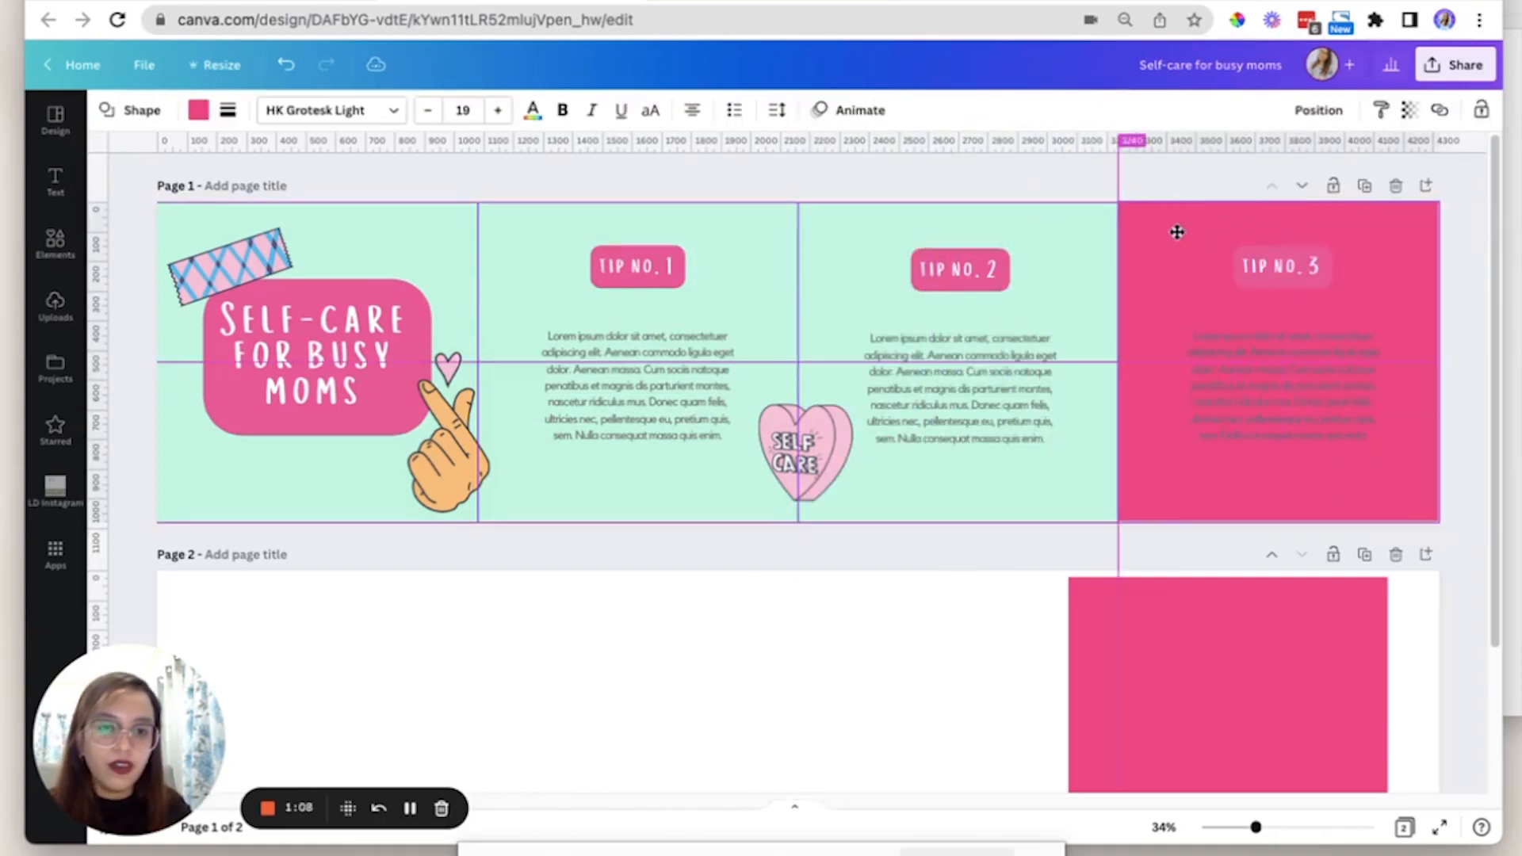
left_click(1280, 384)
left_click(1280, 267, "shift")
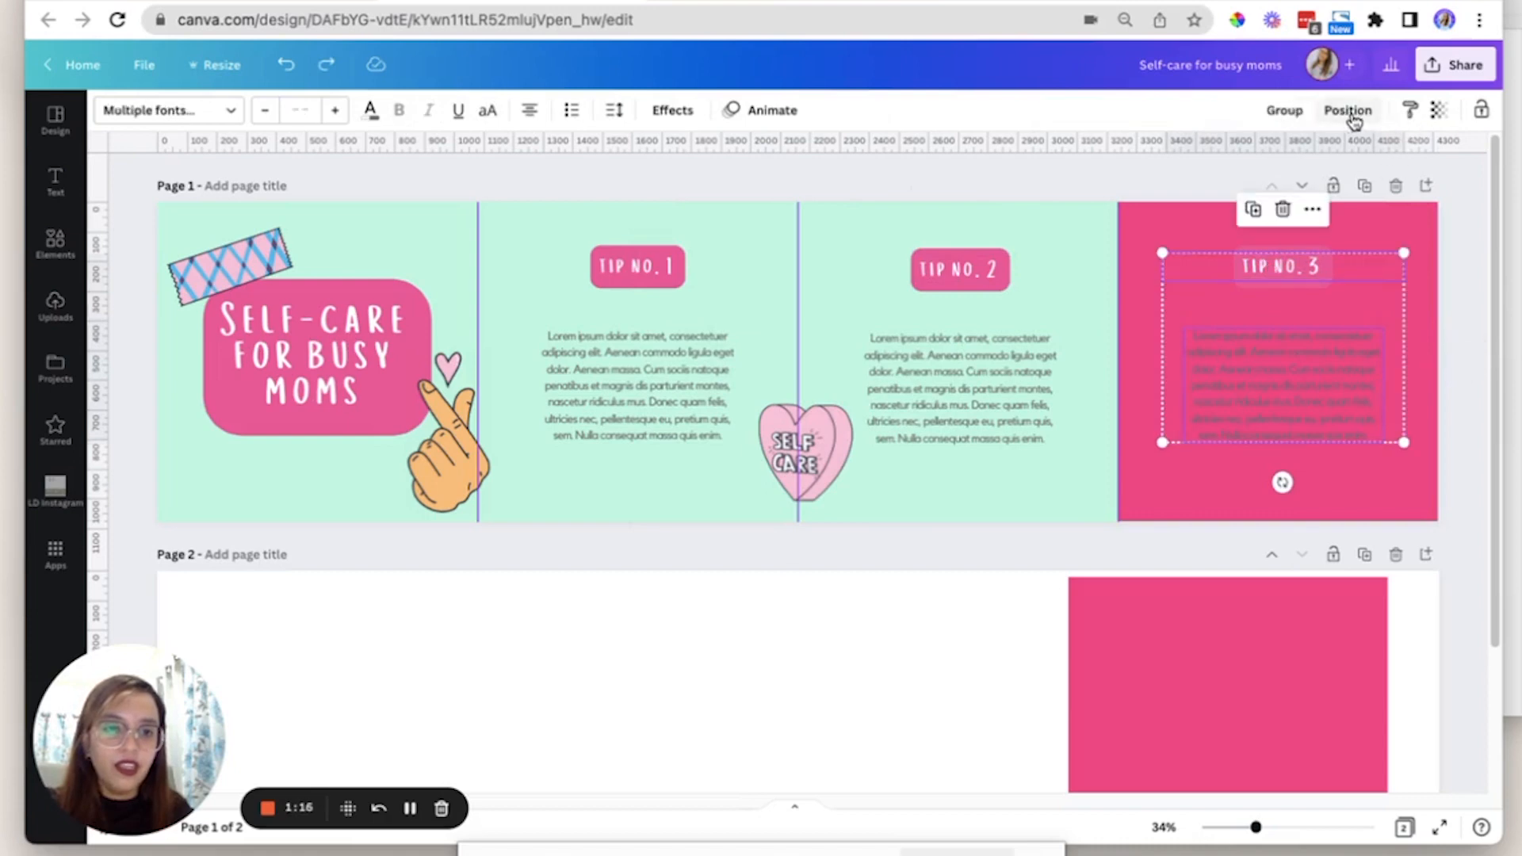
left_click(1405, 231)
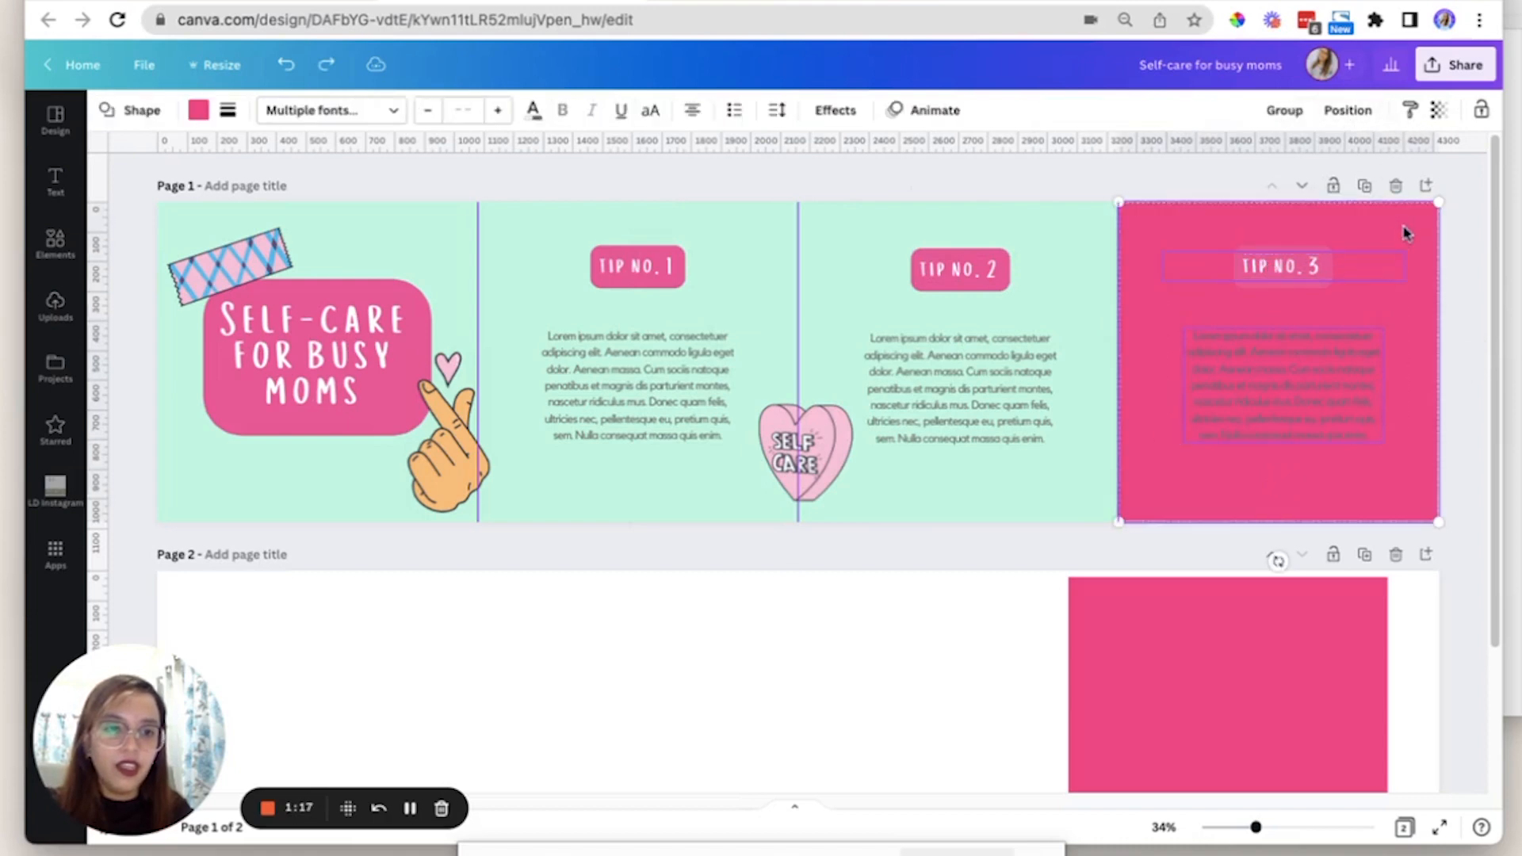
left_click(1348, 110)
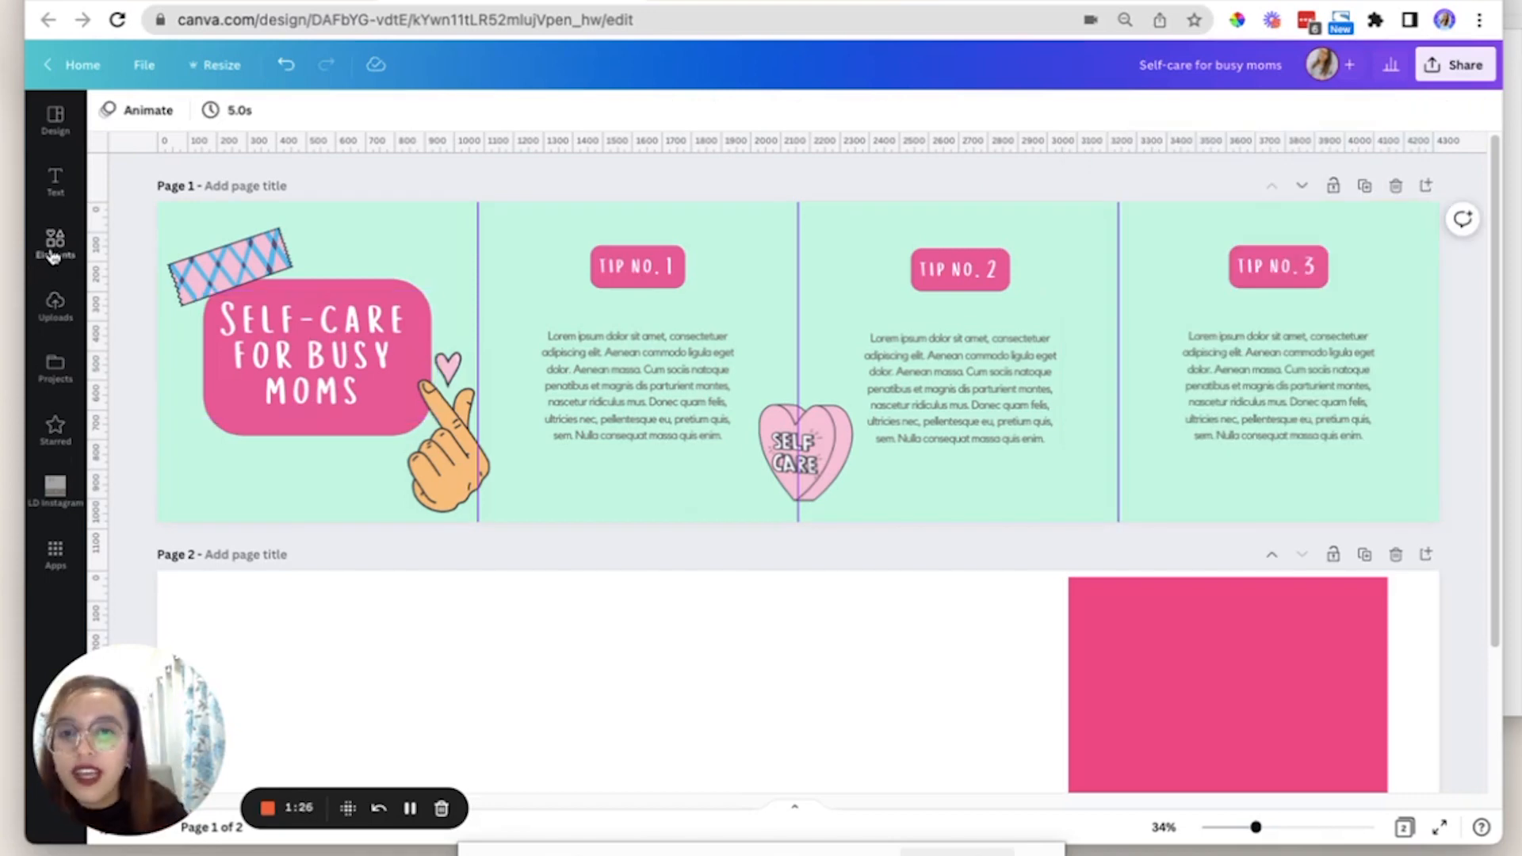
Add the pink smiley face graphic with heart eyes across the upper part of the divider between the third and fourth slides.
left_click(52, 256)
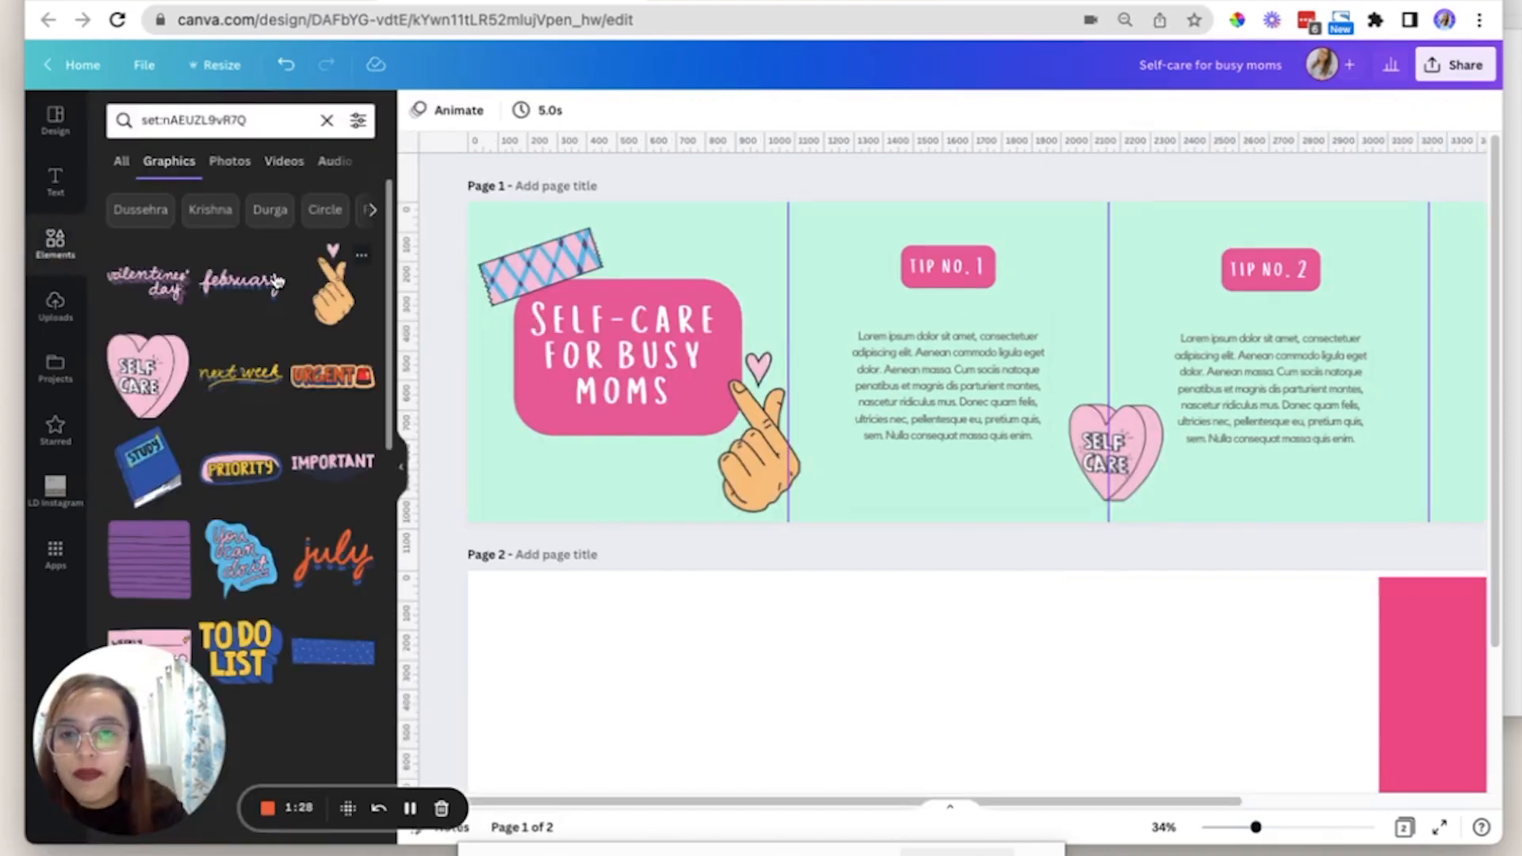
scroll(238, 397, "down", 5)
left_click_drag(240, 511, 1111, 363)
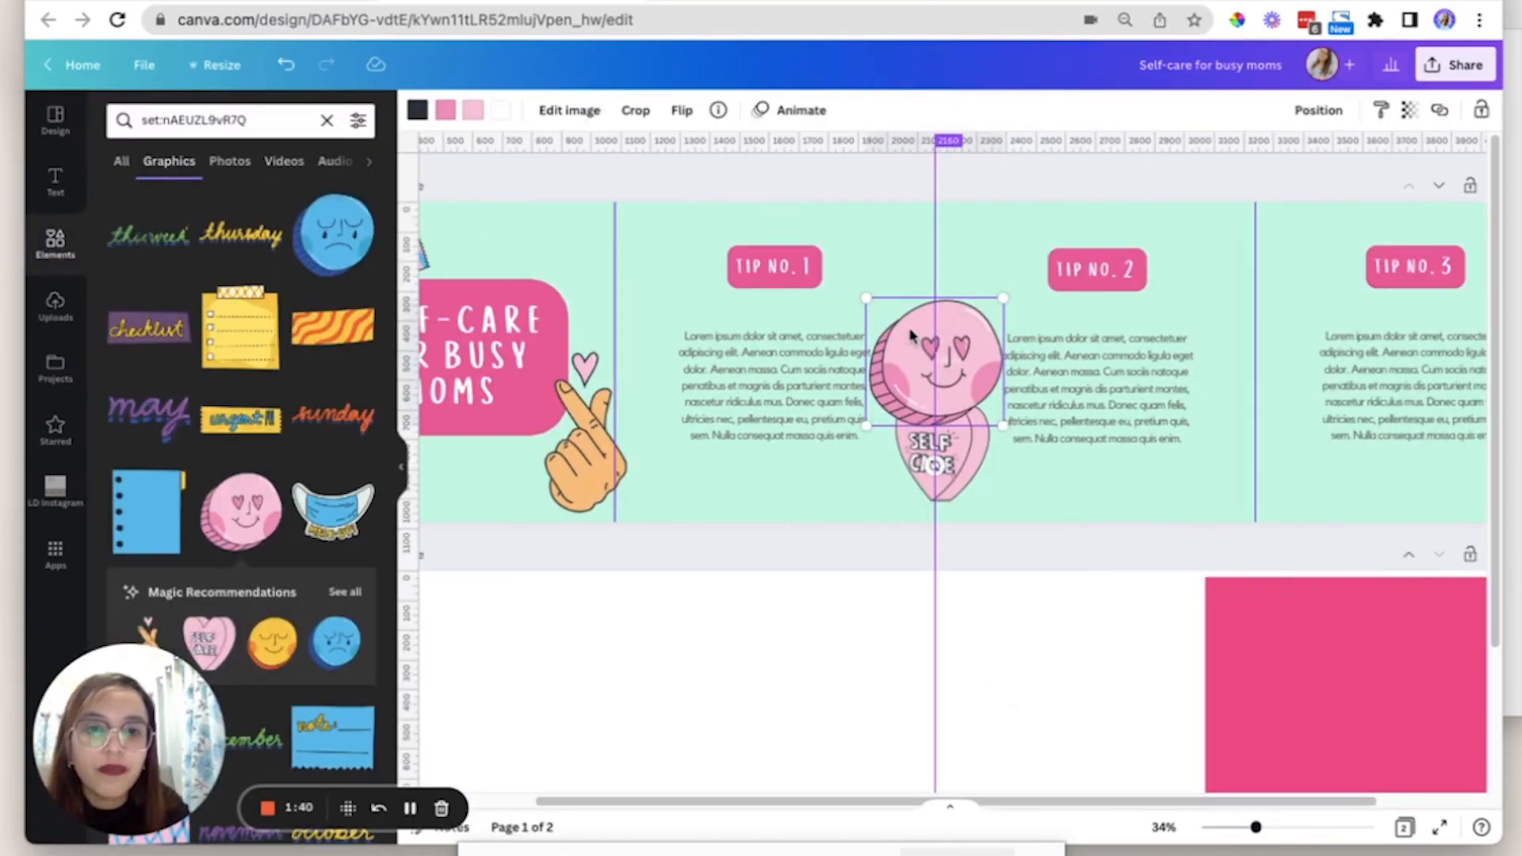
left_click_drag(938, 340, 1234, 333)
left_click(1149, 543)
left_click_drag(1256, 827, 1242, 828)
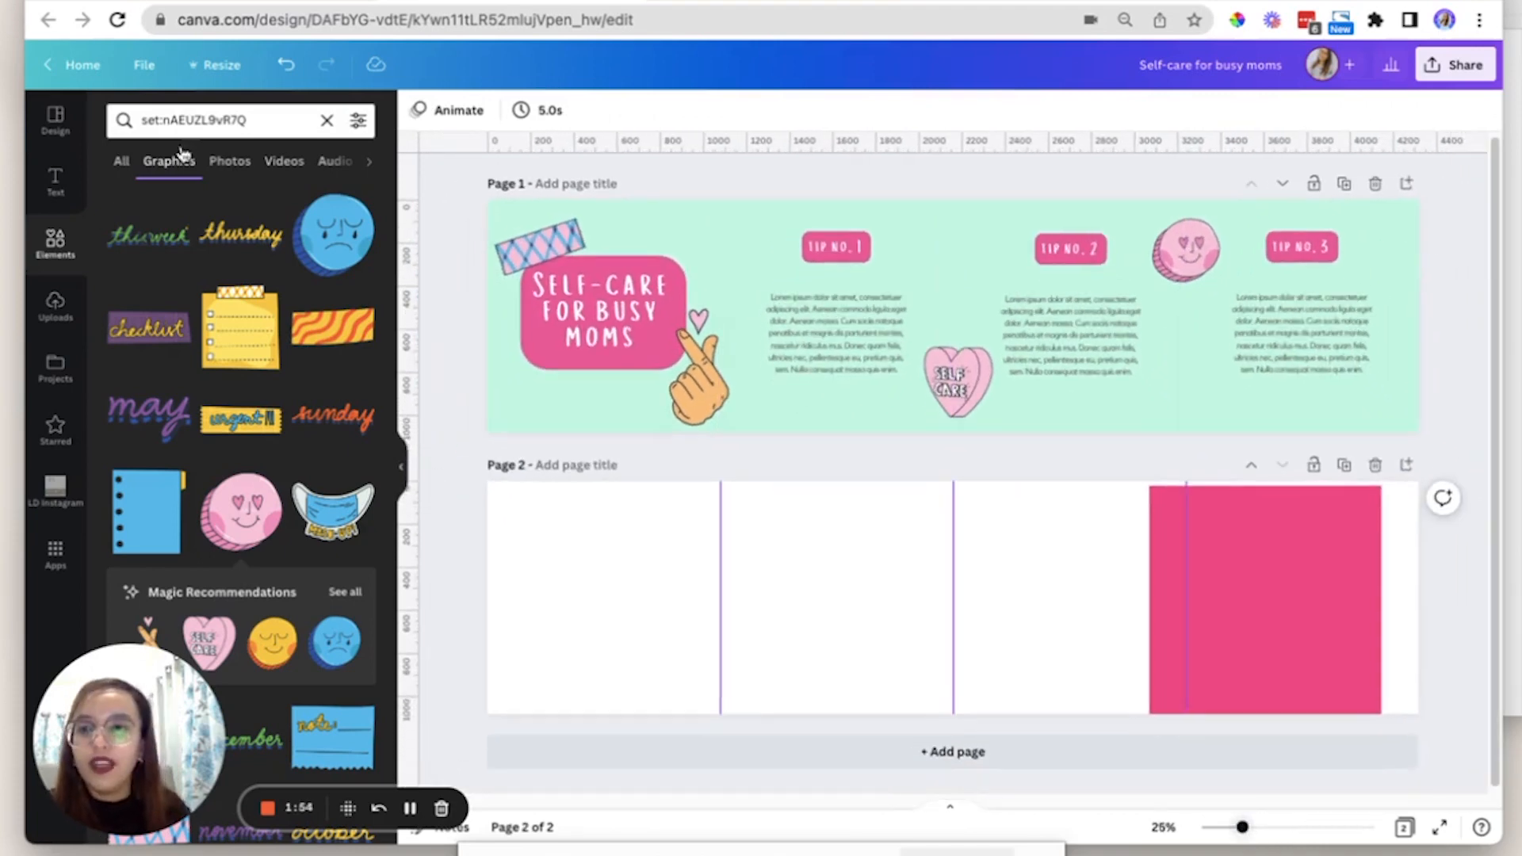
Search the elements for "doodle line" and limit the results to graphics.
triple_click(222, 118)
key("BackSpace")
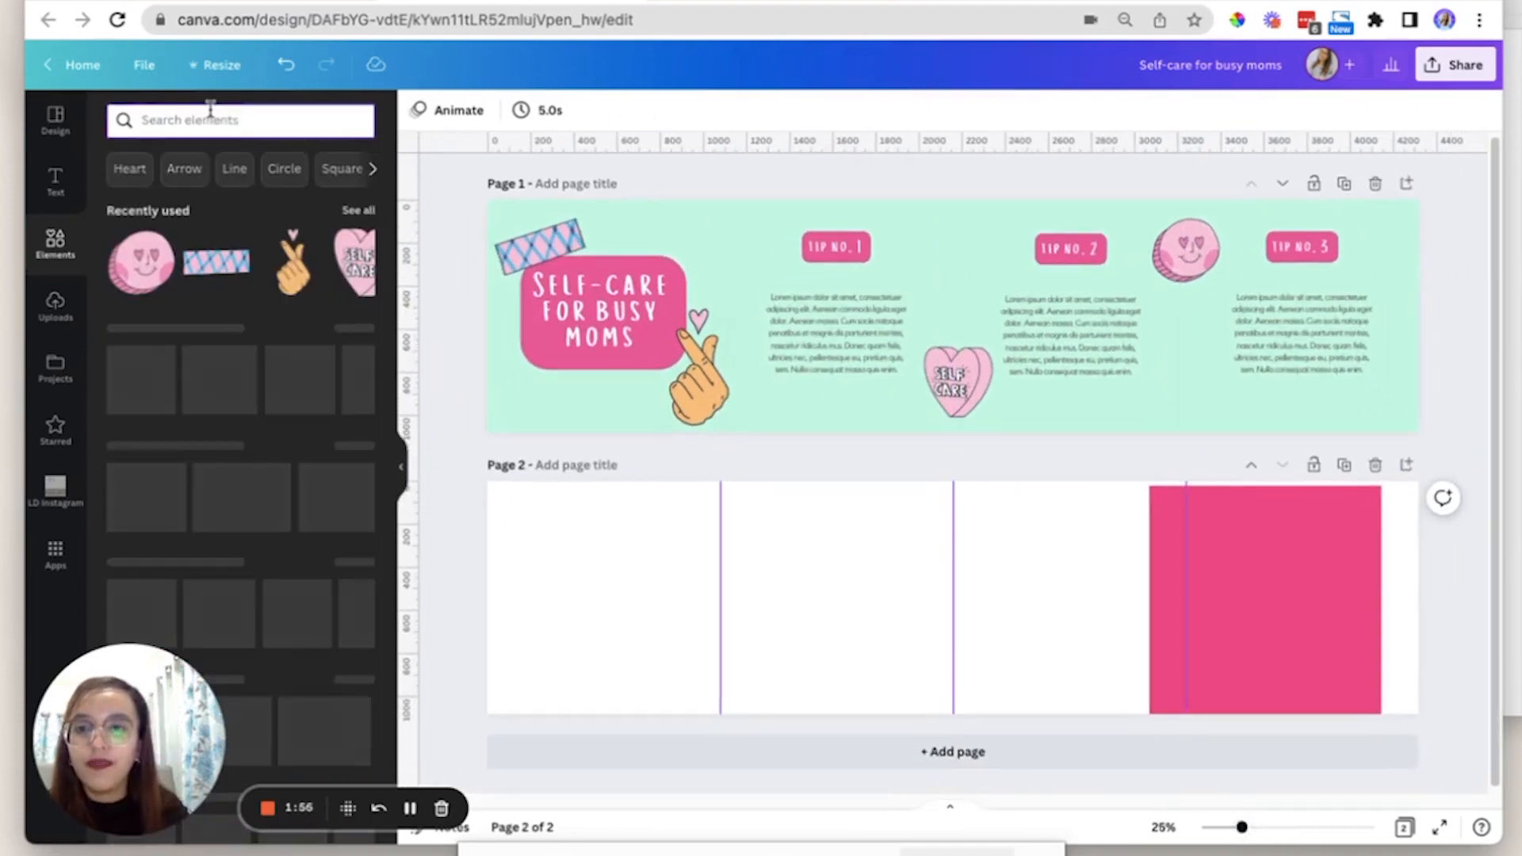
type("dood")
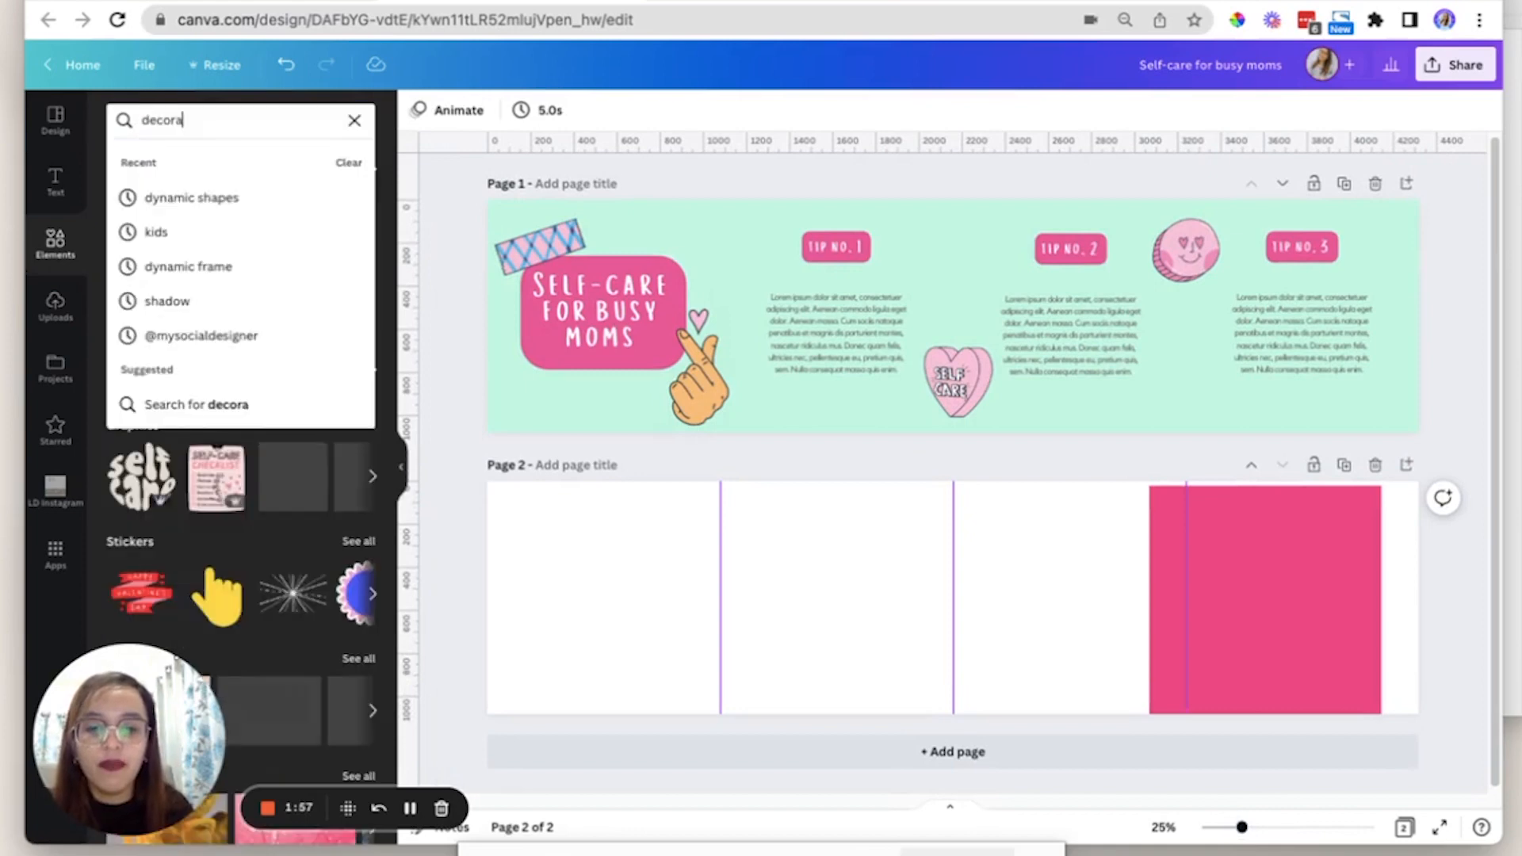
type("le")
type("line")
key("Return")
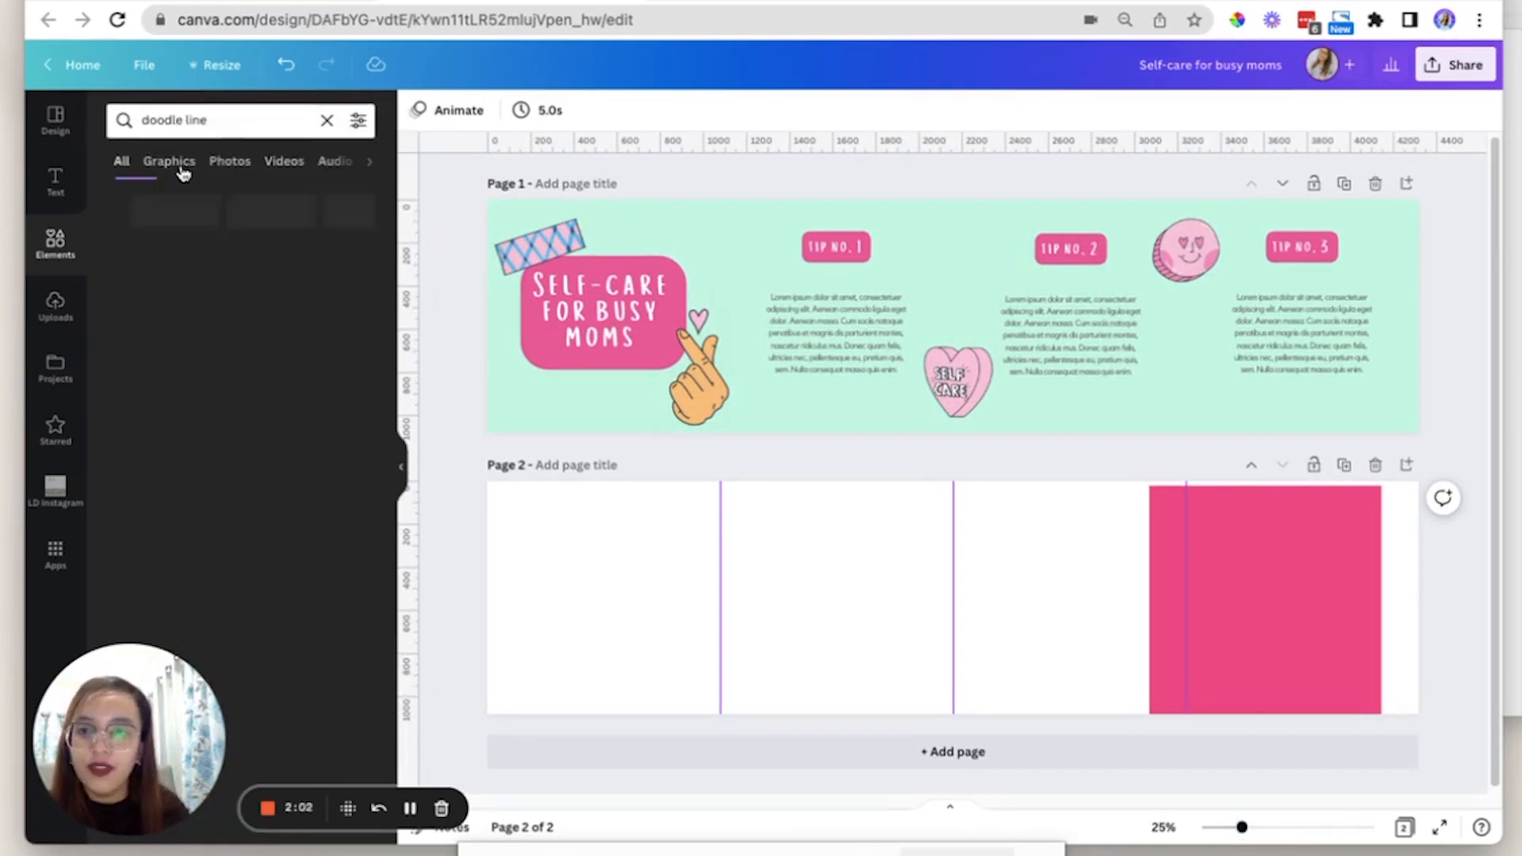
left_click(178, 165)
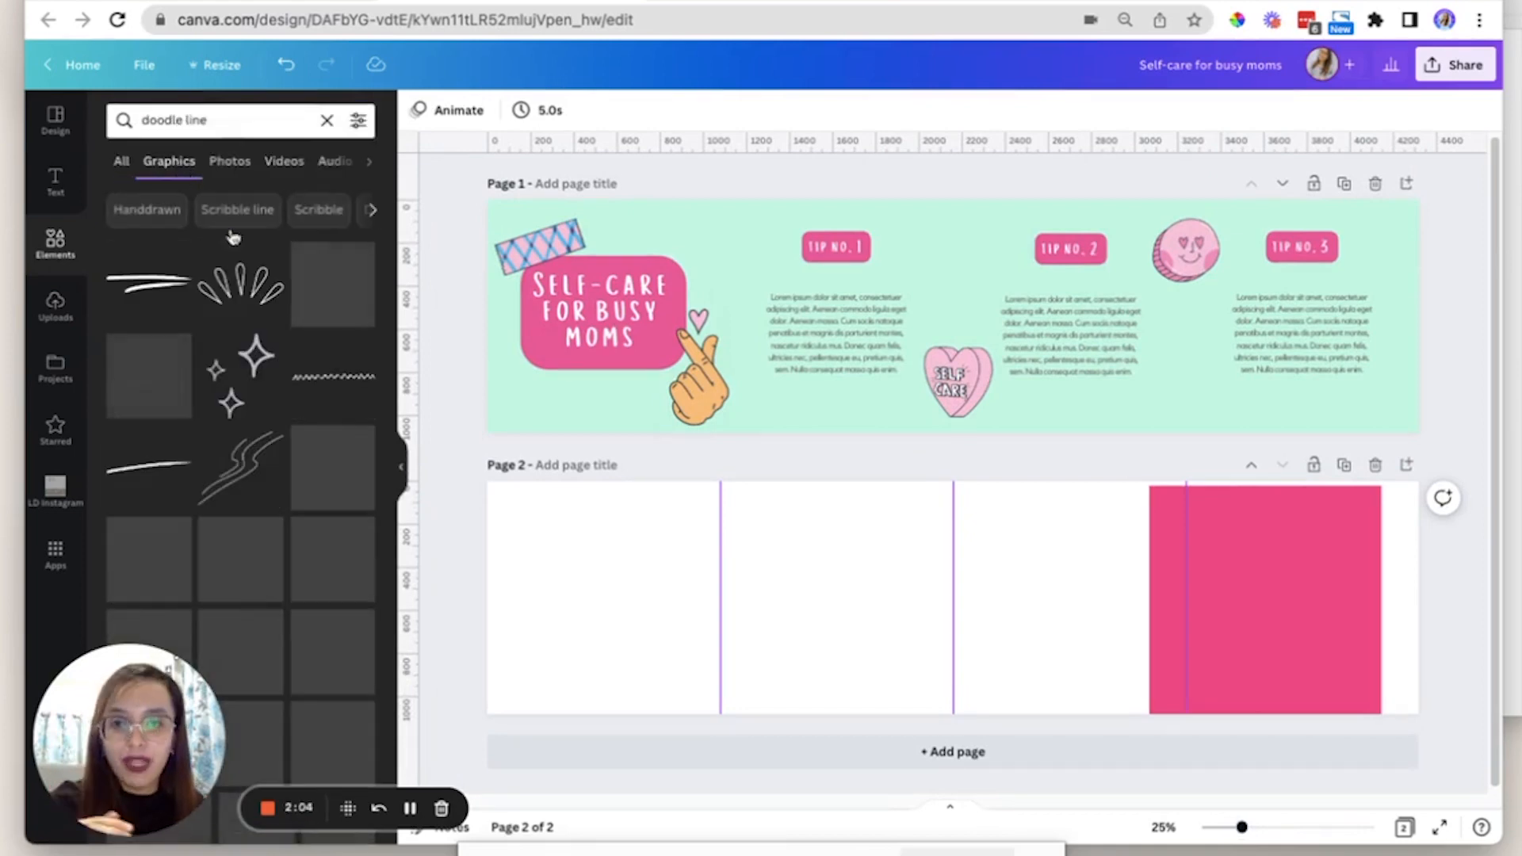
Add the black heart doodle line, scale it down and place it low across the divider between the third and fourth slides.
scroll(330, 415, "down", 10)
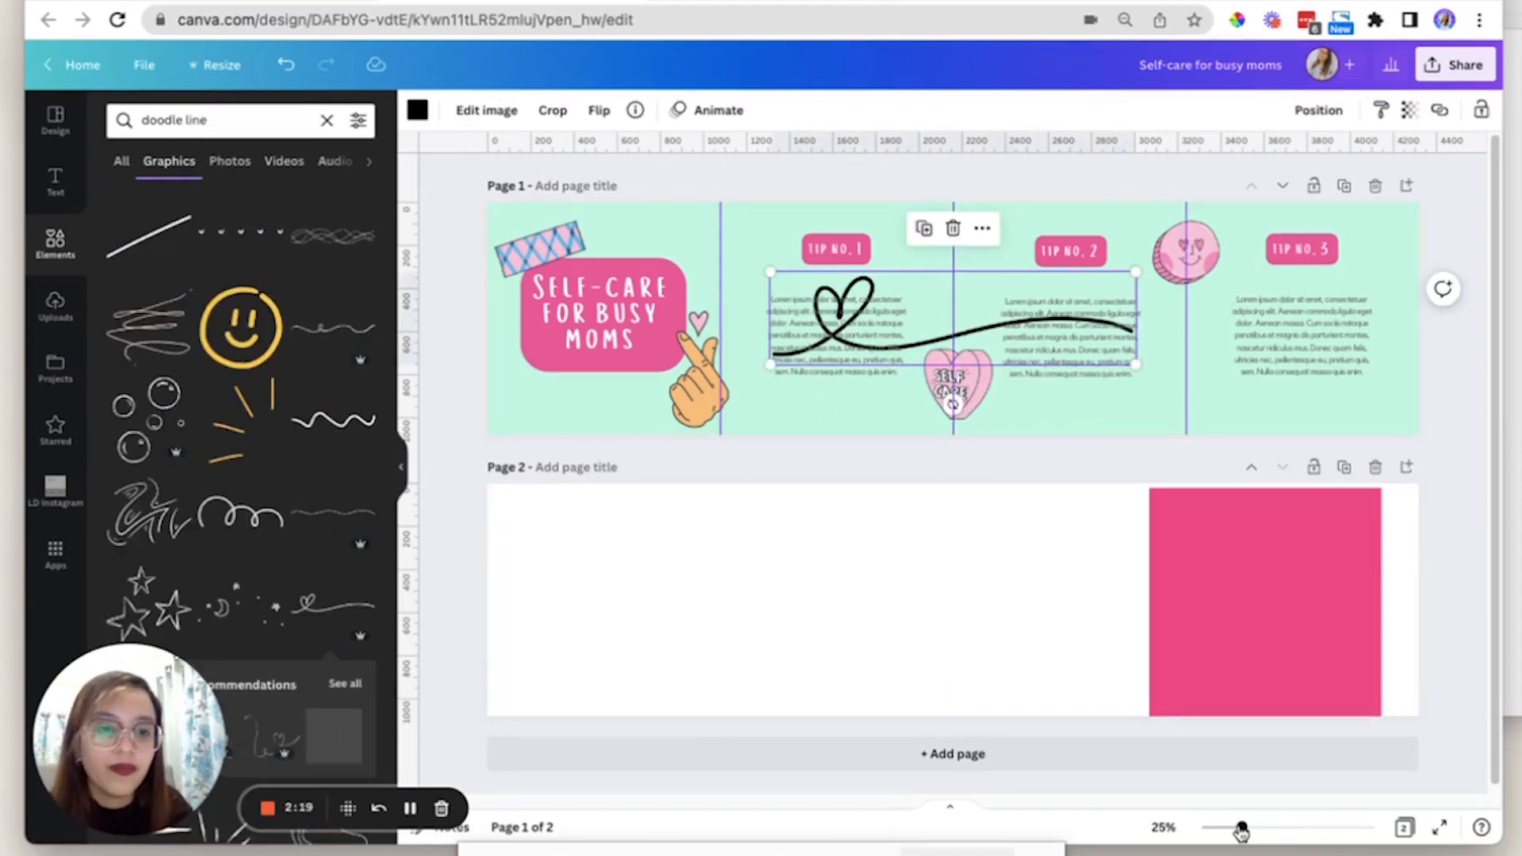
left_click_drag(1241, 829, 1255, 828)
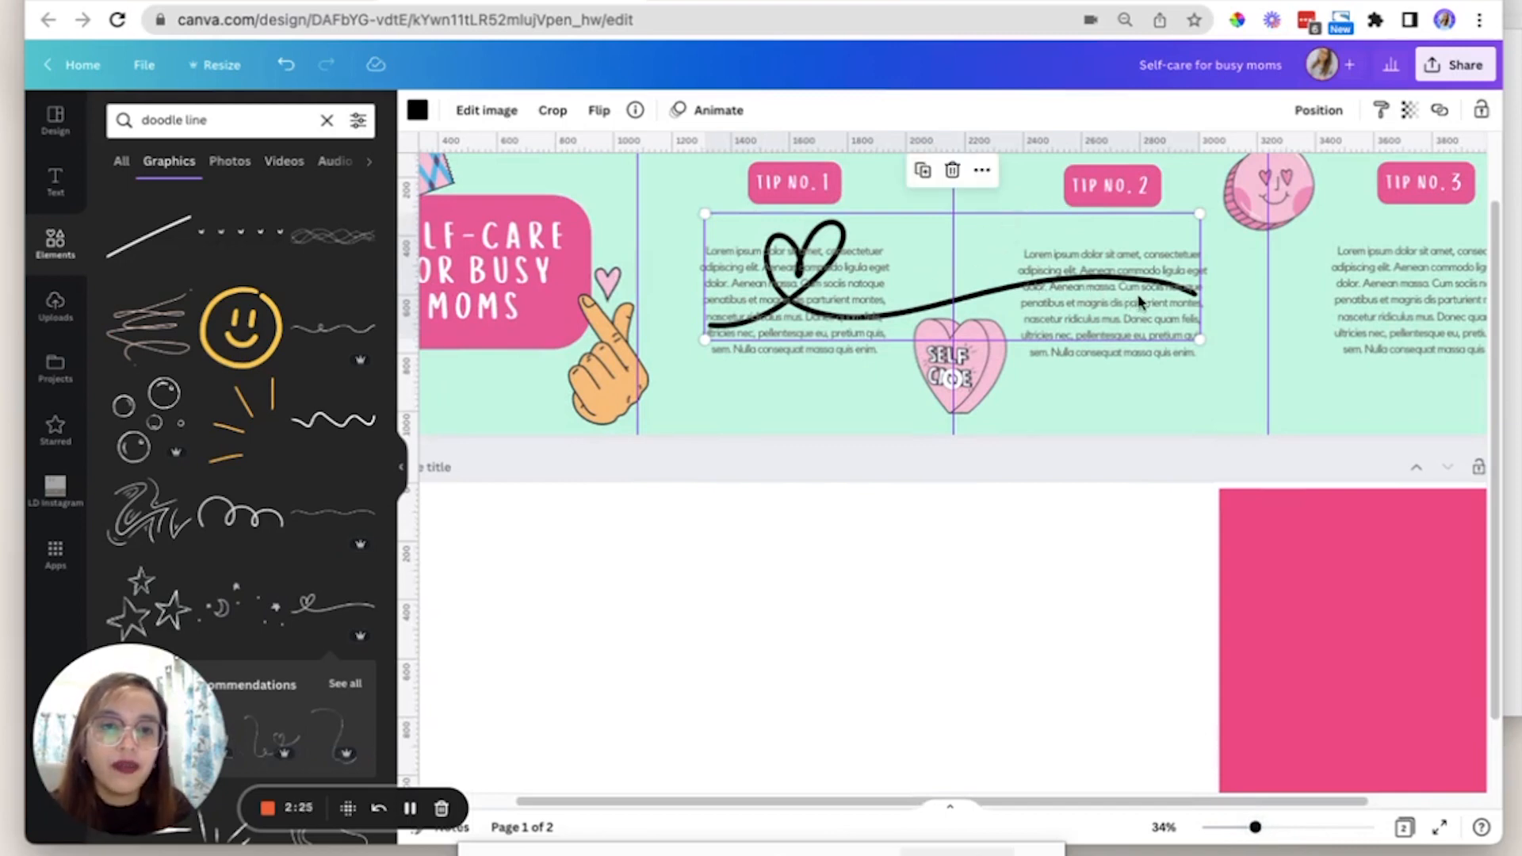
left_click_drag(1139, 301, 1245, 329)
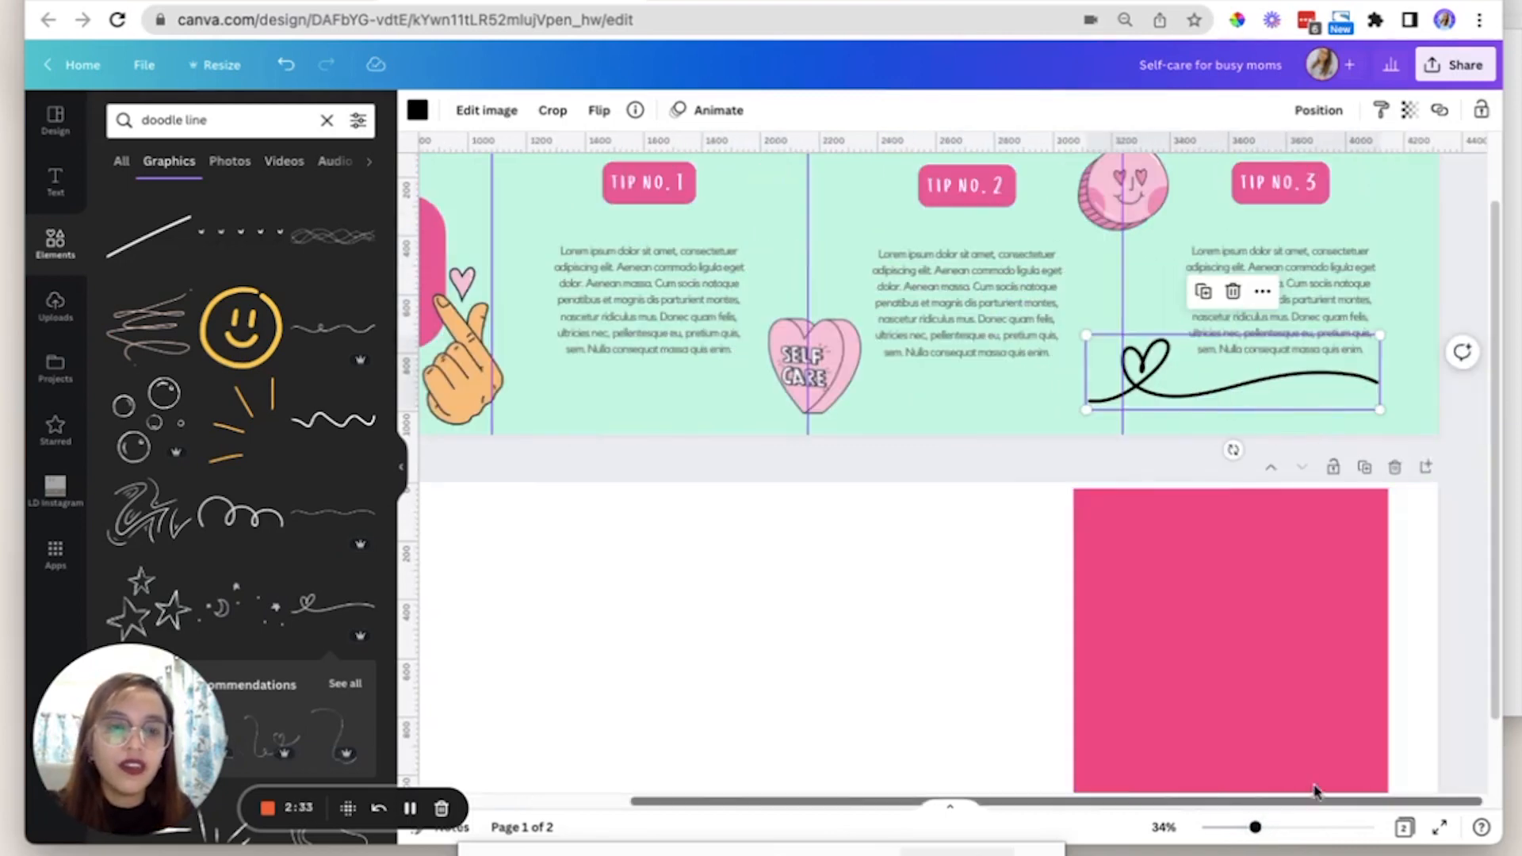
left_click_drag(1236, 379, 1213, 379)
Recolor the heart doodle line with the dark pink sampled from the TIP NO. 1 label.
left_click(418, 110)
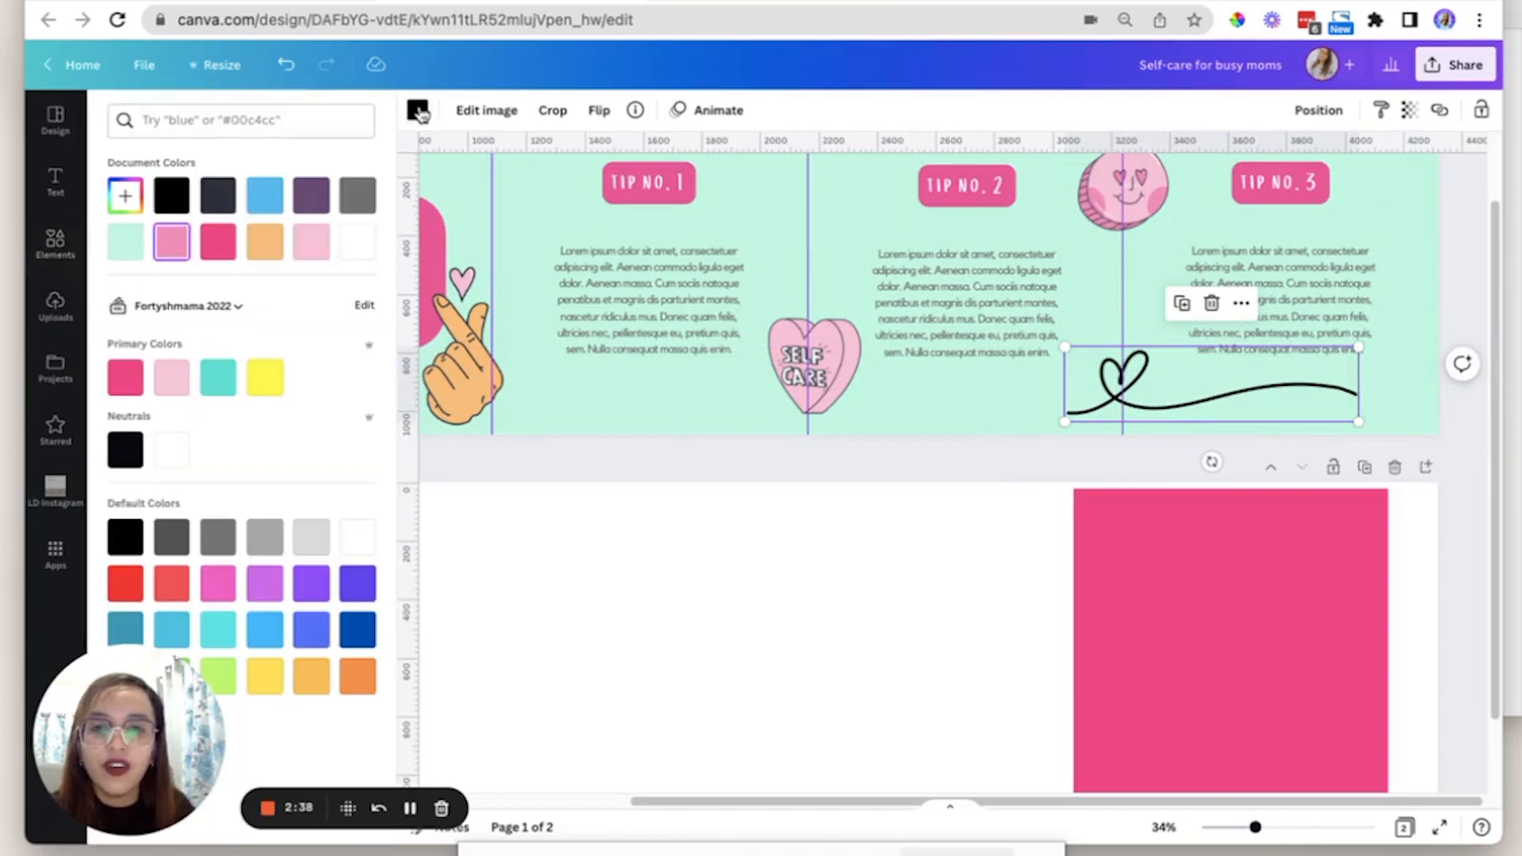
left_click(125, 195)
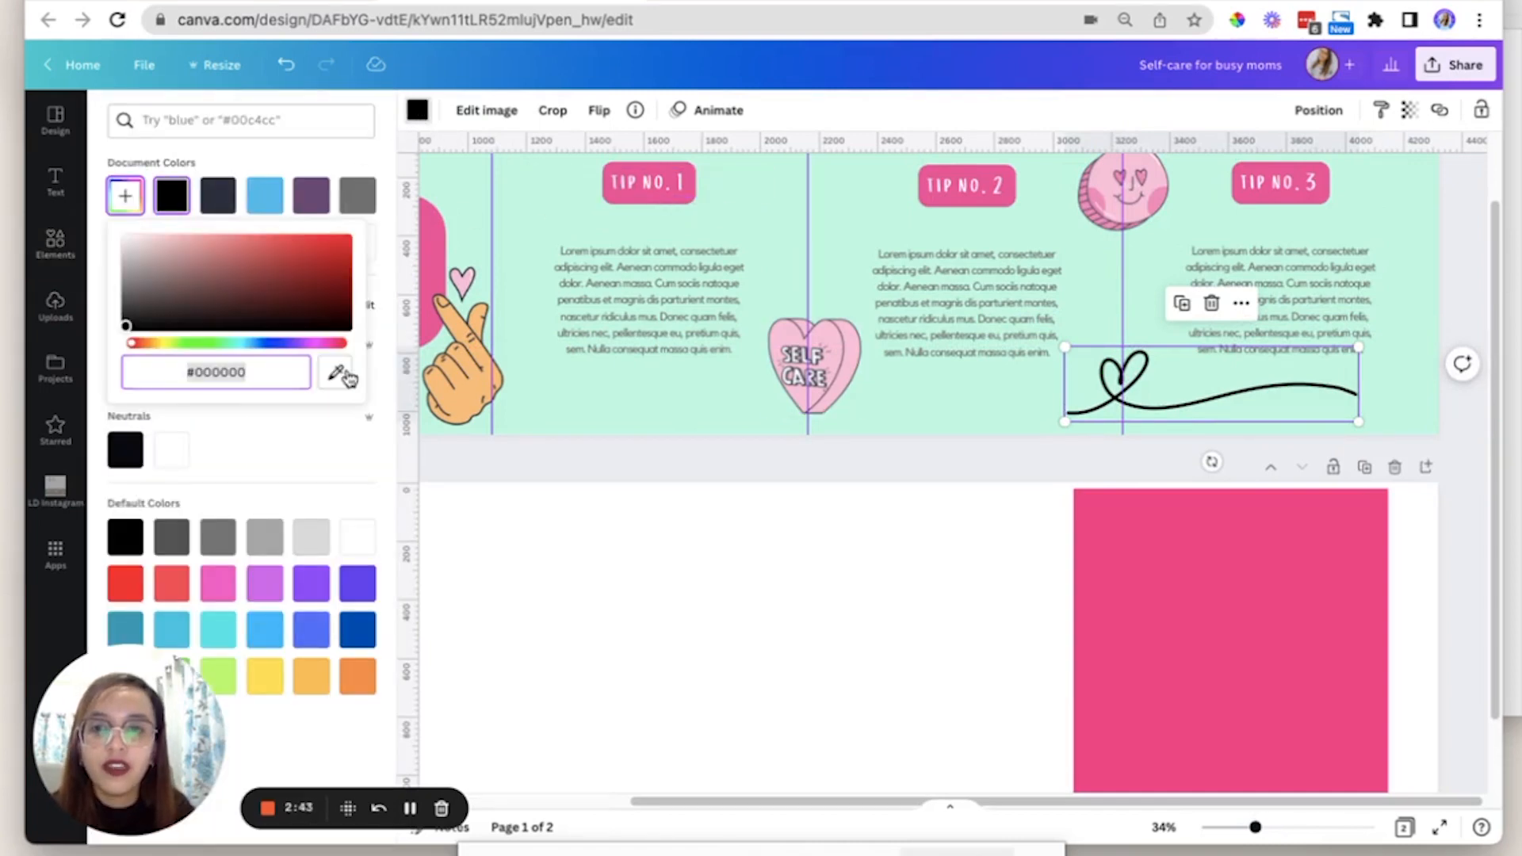
left_click(335, 372)
left_click(694, 189)
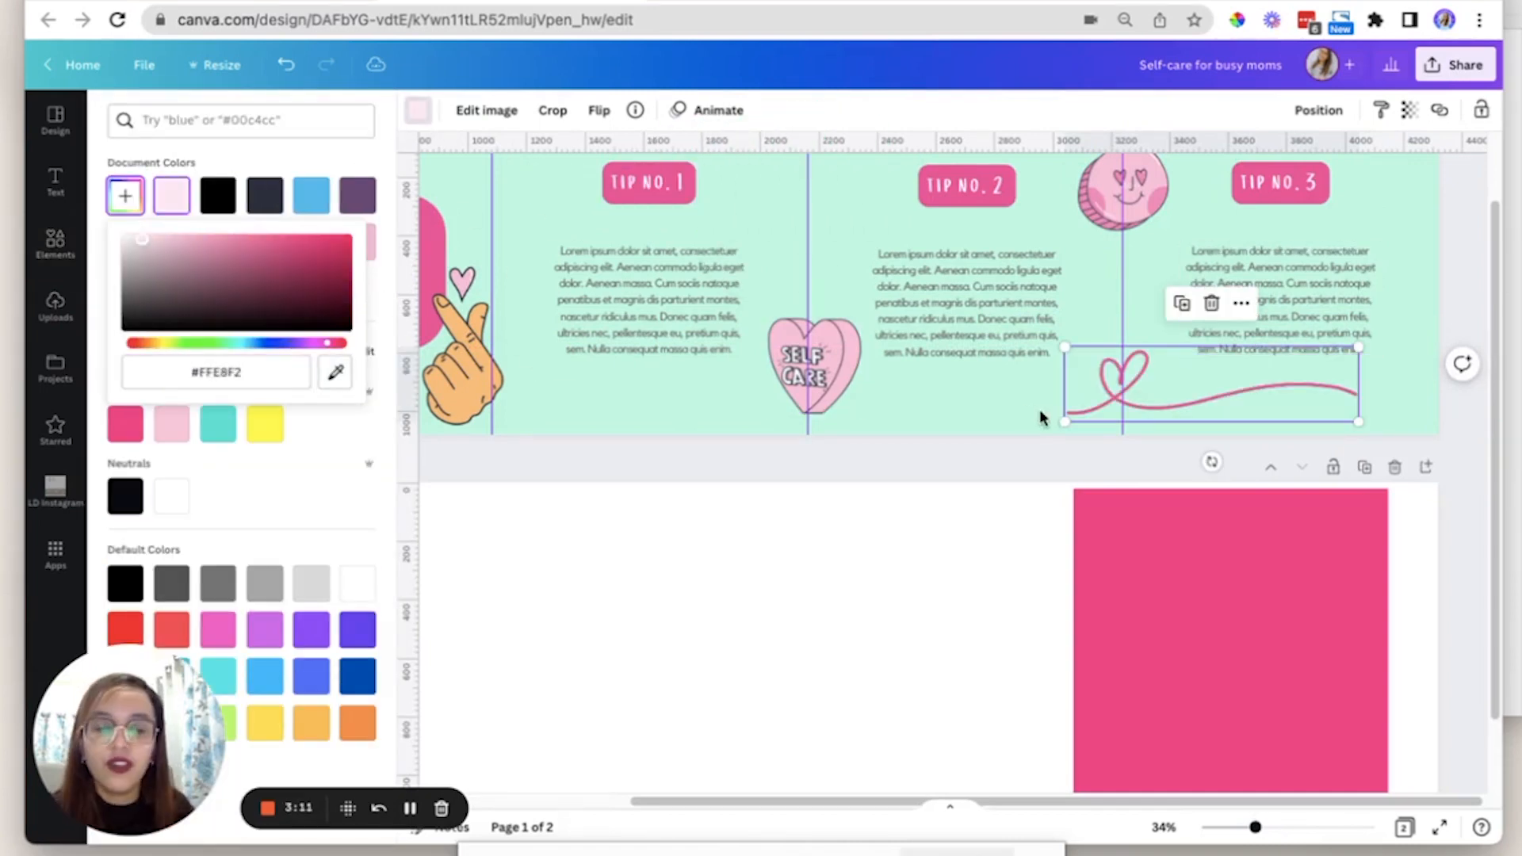
Recolor the heart doodle line with the mint of the page background, darkened to #7BE6B9.
left_click(125, 198)
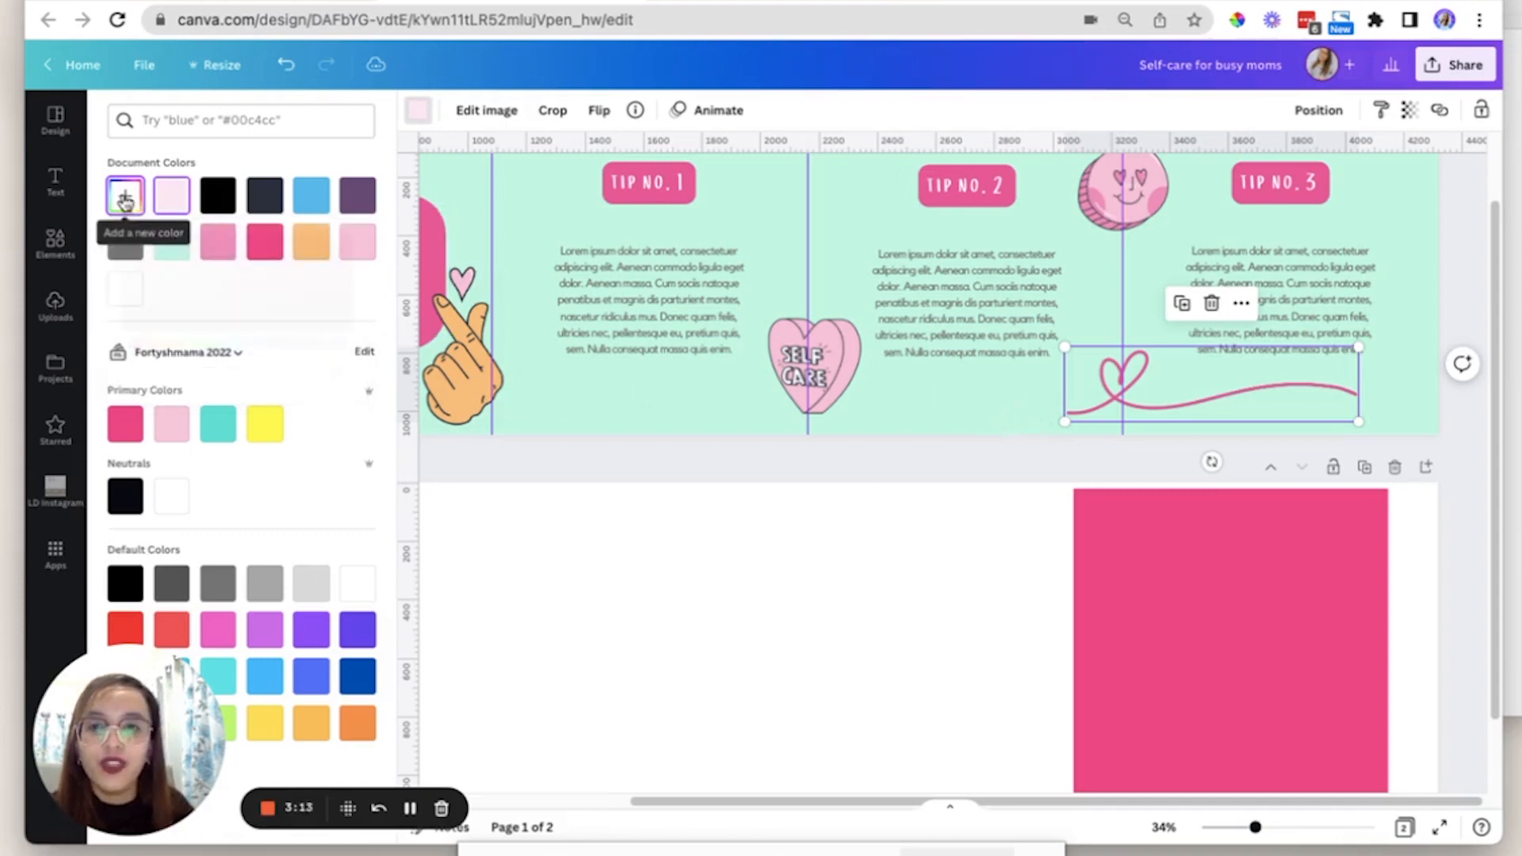
left_click(169, 247)
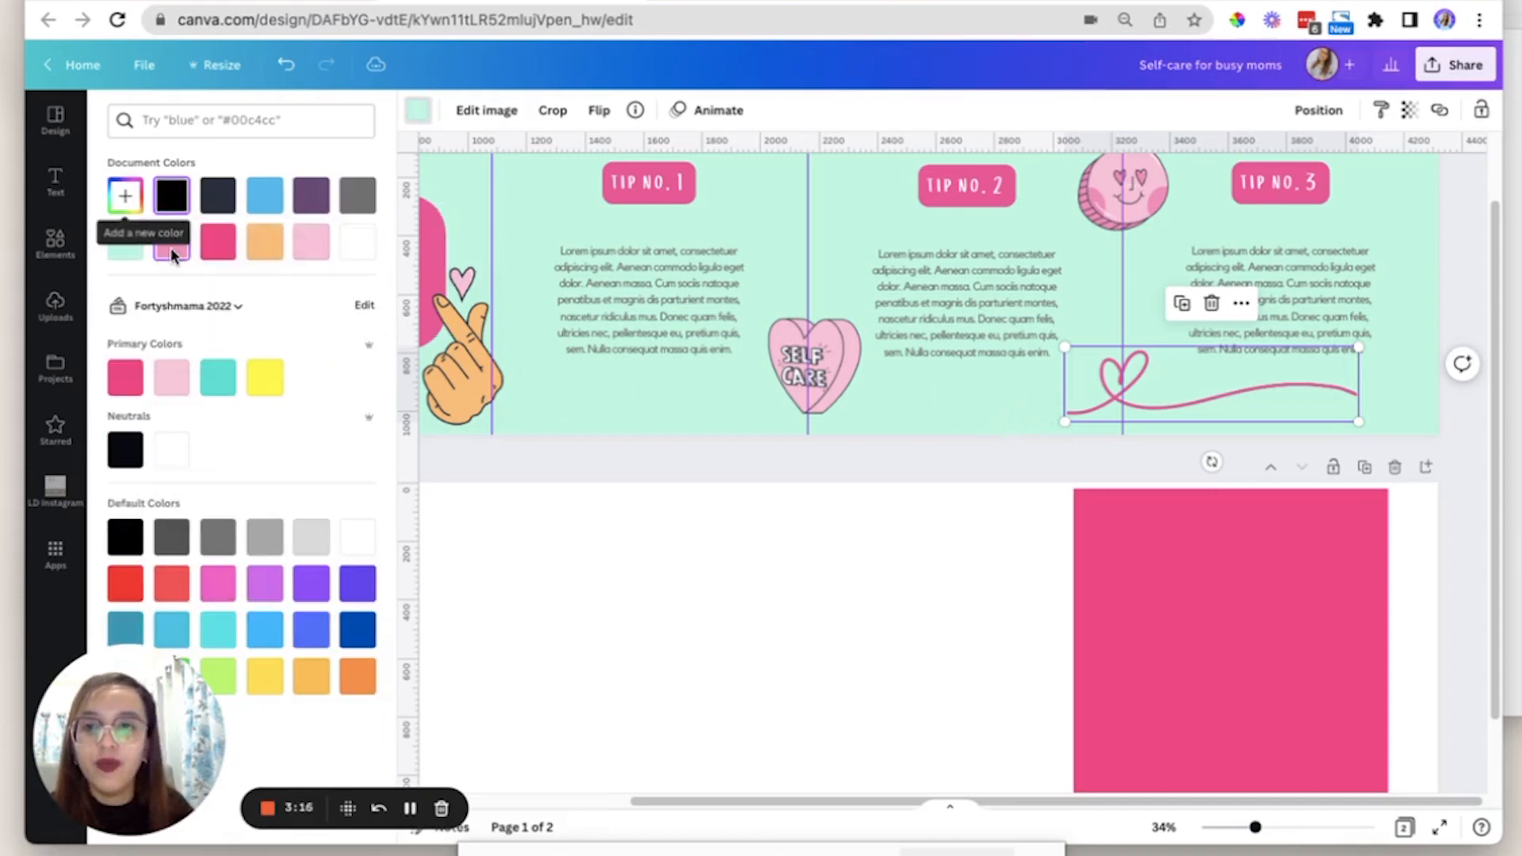
left_click(132, 200)
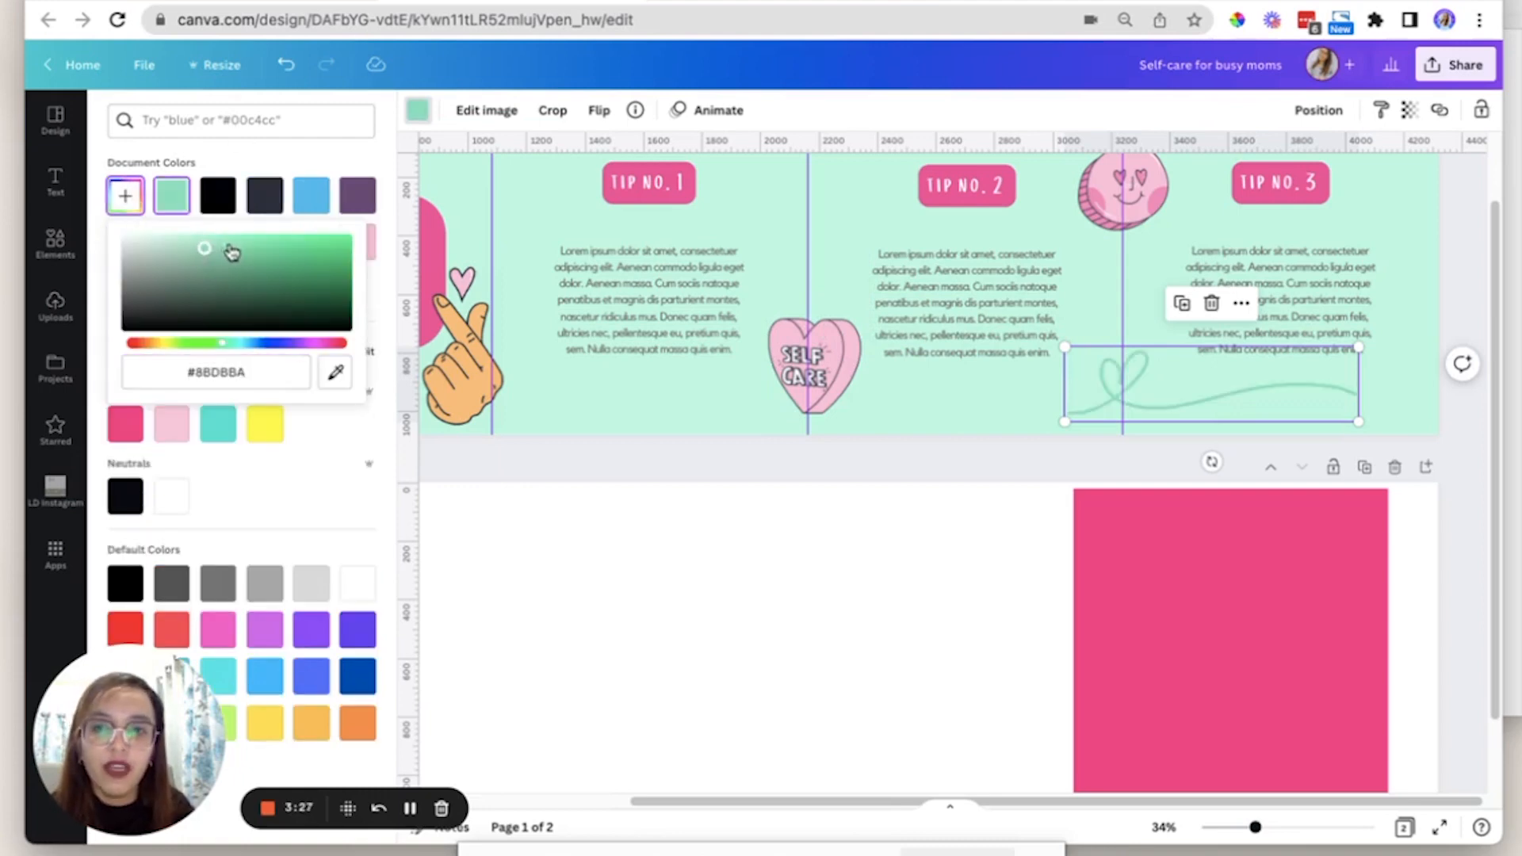
left_click(229, 245)
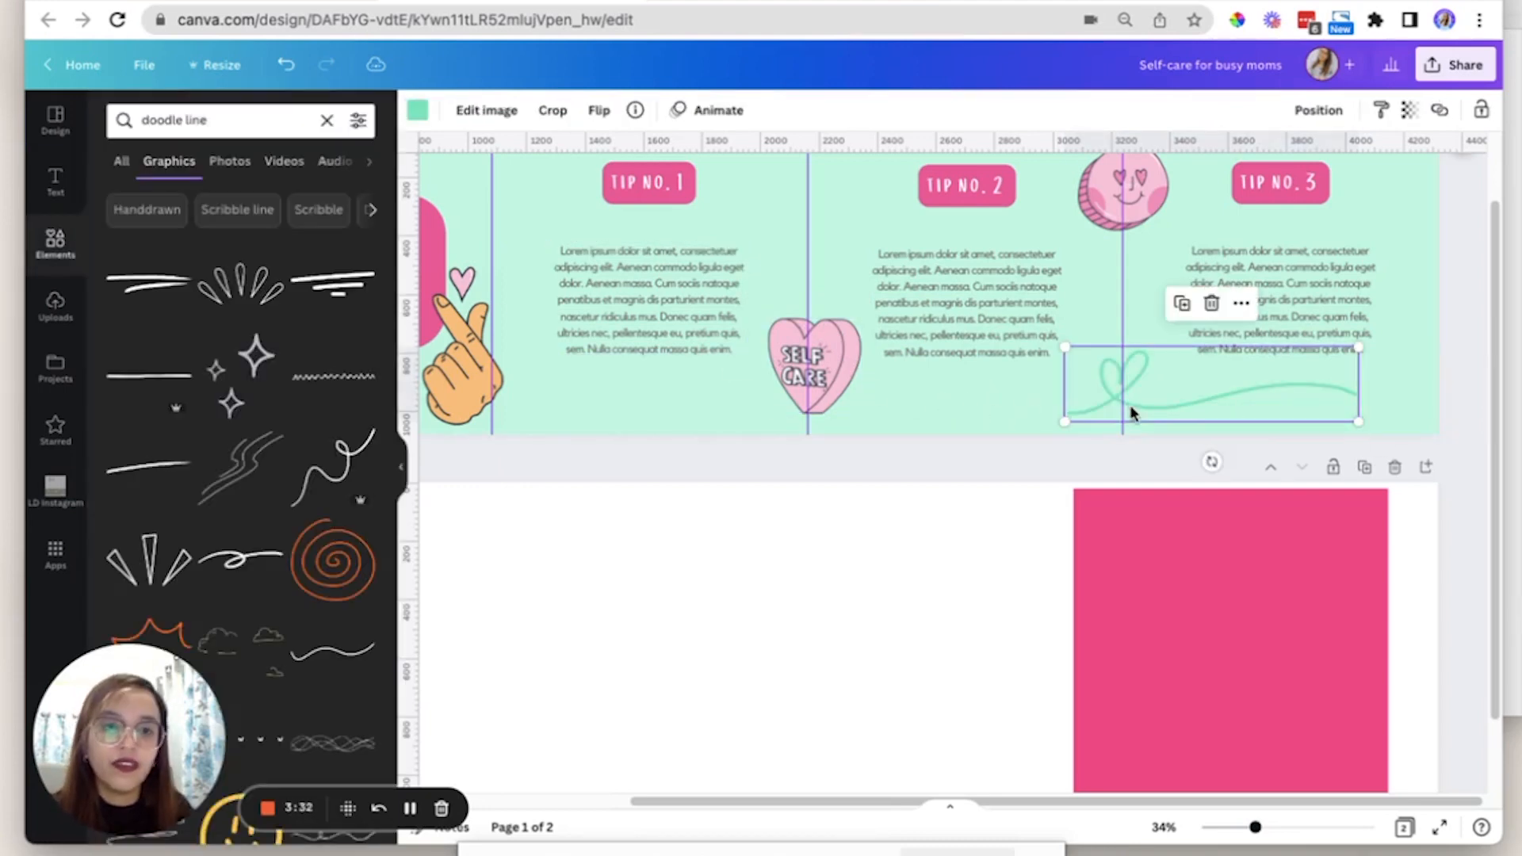
Enlarge the heart doodle line so it reaches the right edge of the fourth slide.
left_click_drag(1359, 422, 1427, 435)
left_click(892, 464)
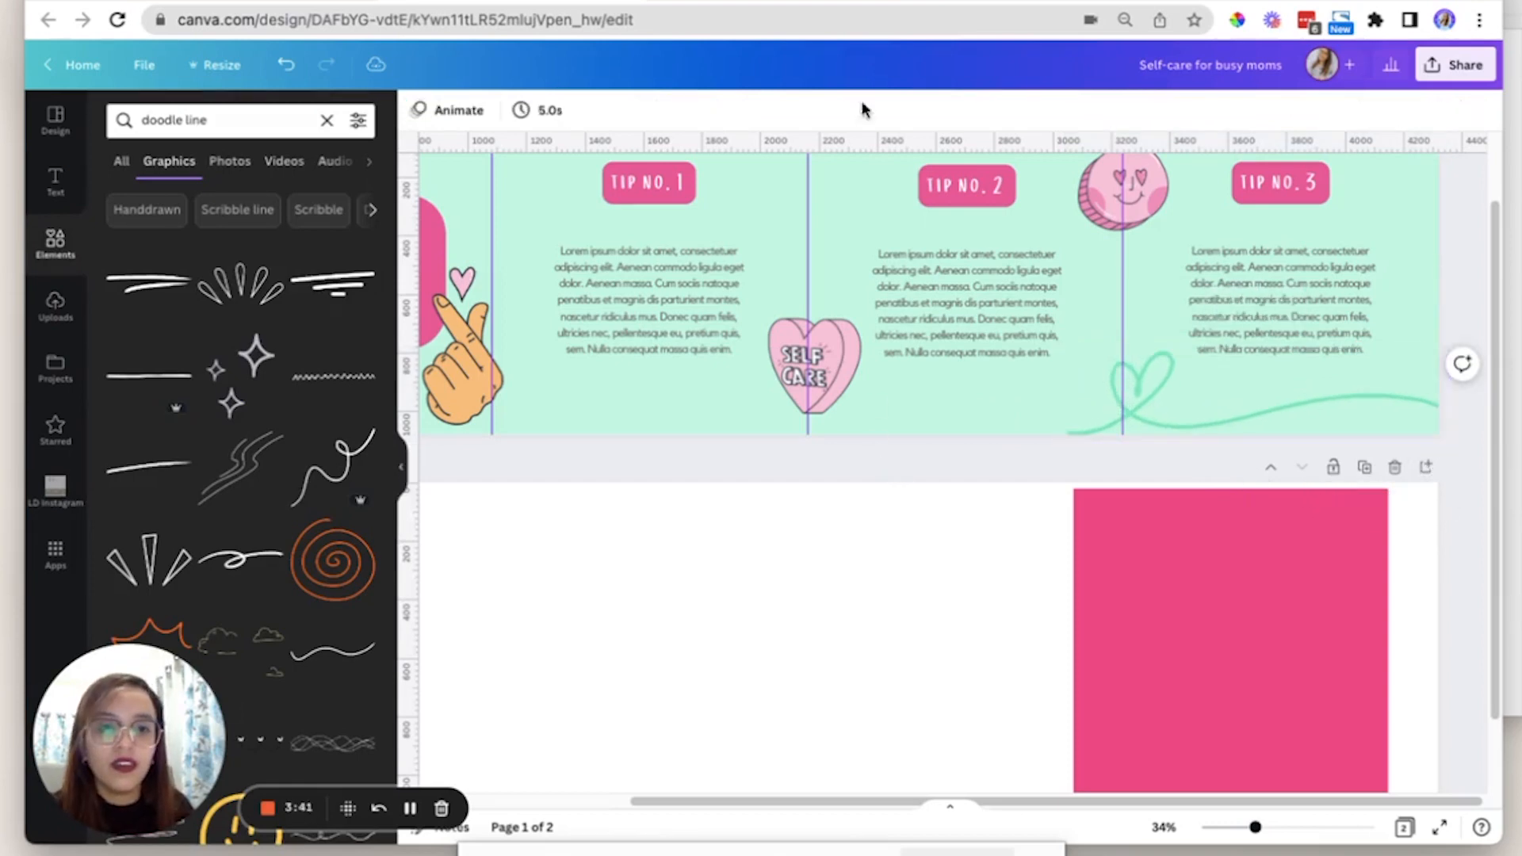
Enter the page's background color #C1F6E0 in Canva's Color wheel and choose the Monochromatic combination.
left_click(911, 430)
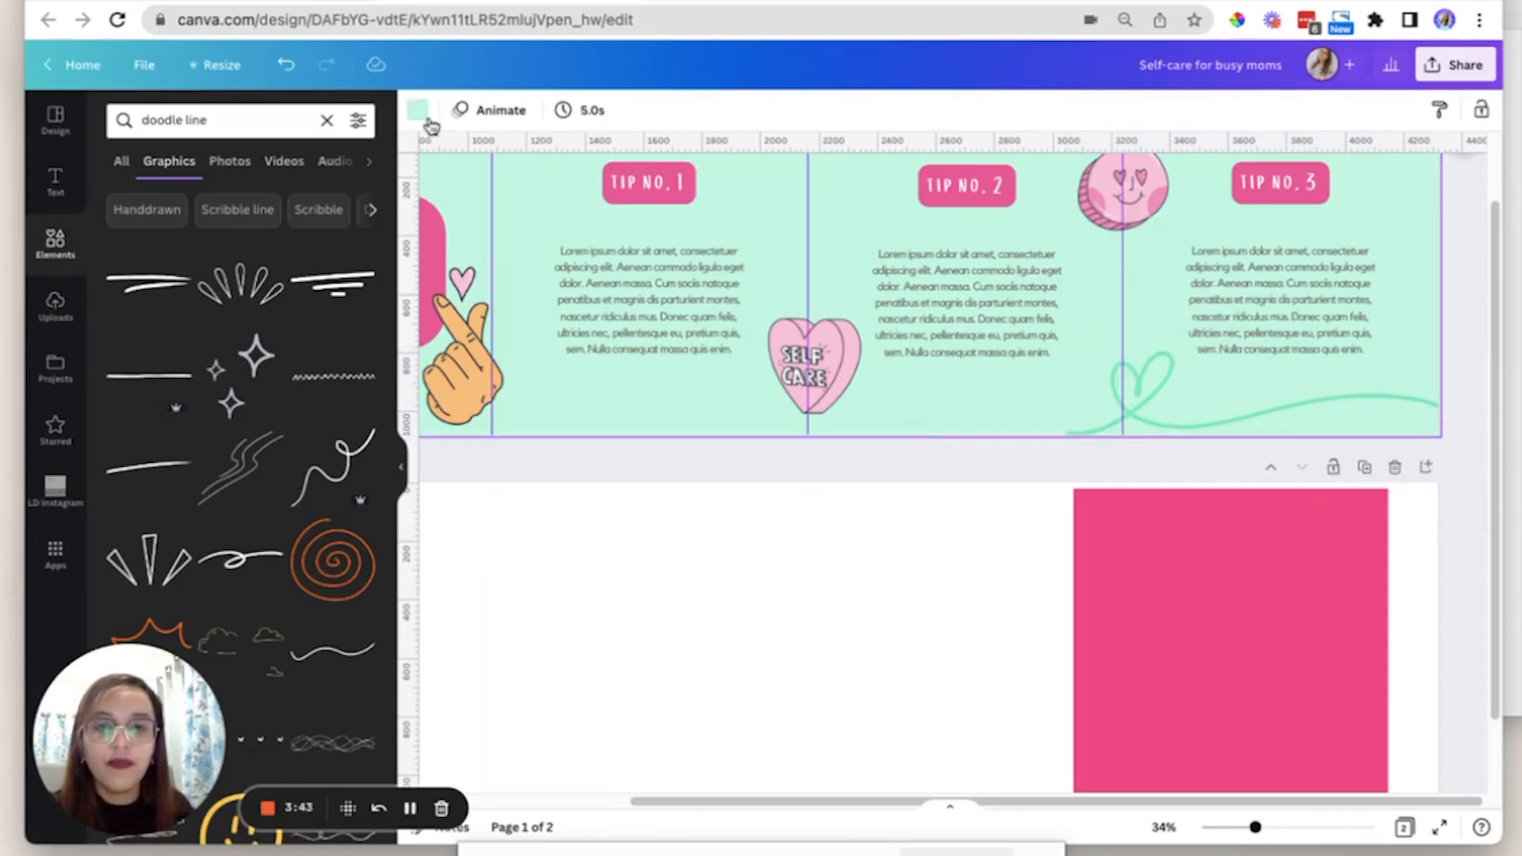
left_click(123, 198)
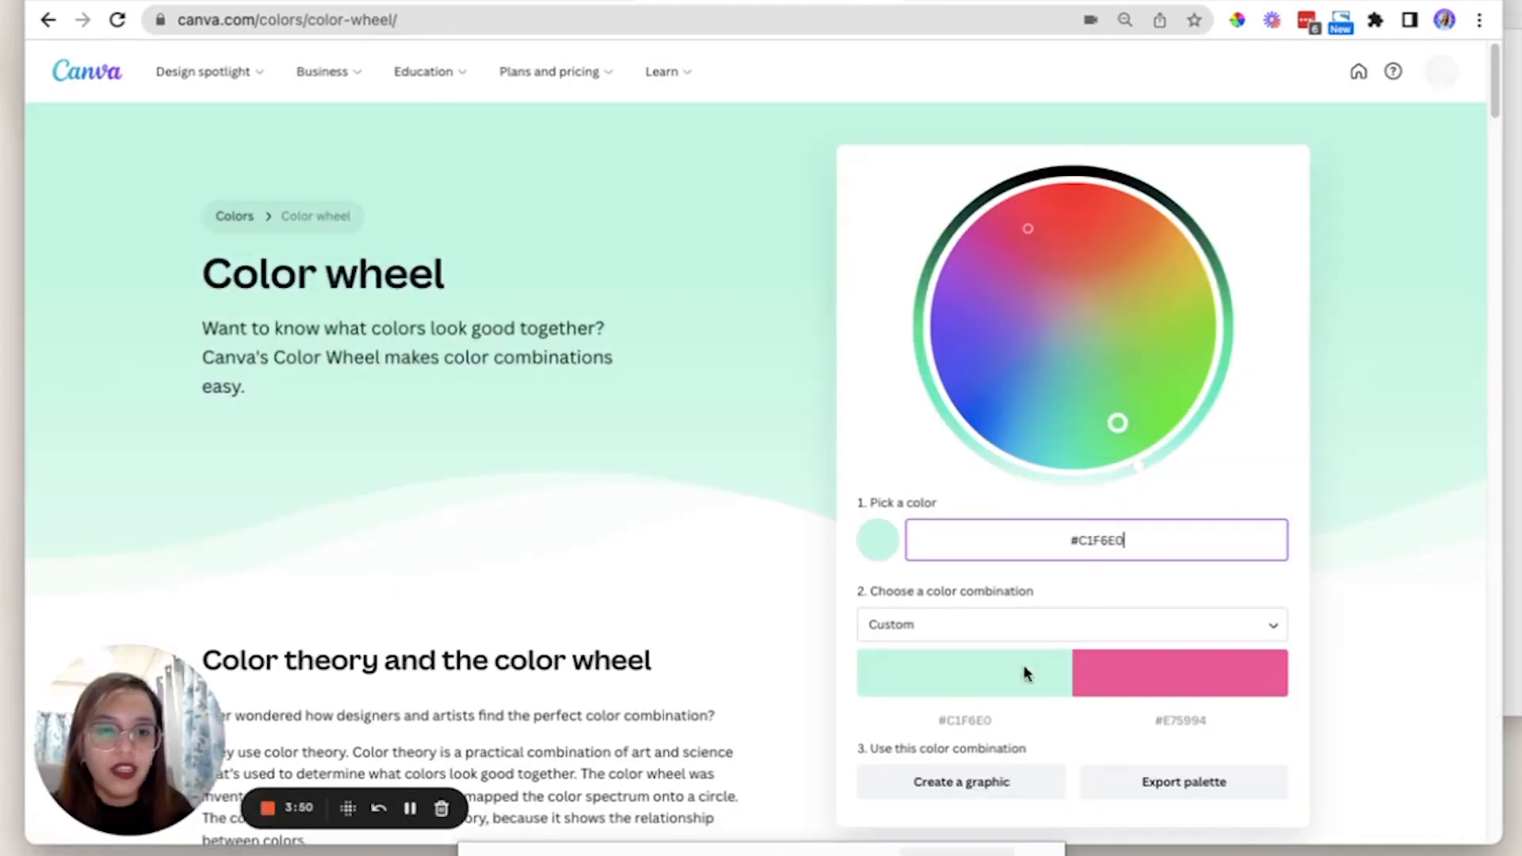
left_click(1081, 624)
left_click(1031, 663)
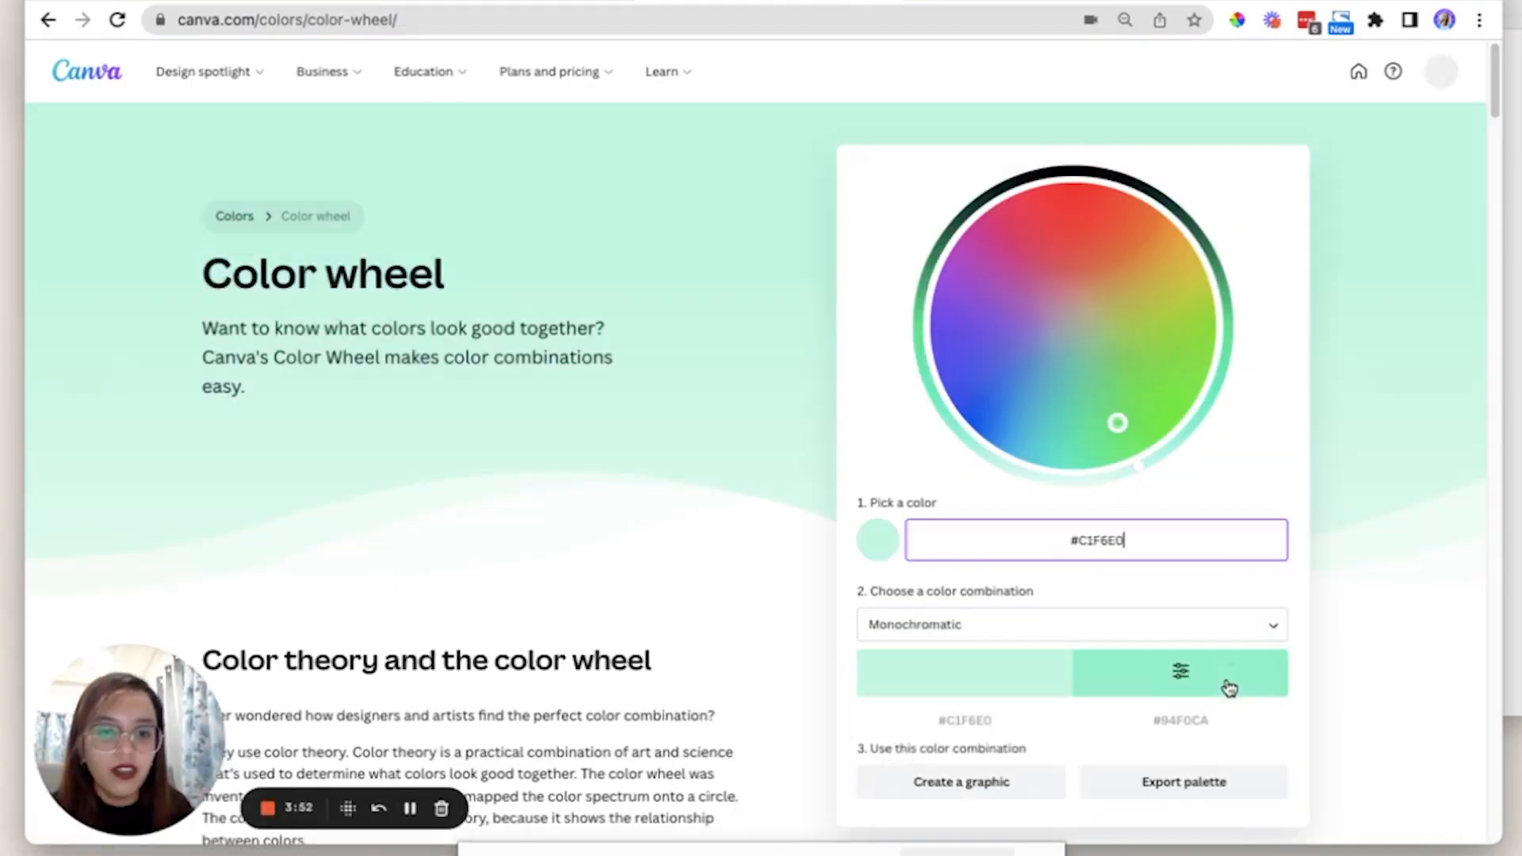
Raise the luminance of the second monochromatic color to a very pale mint and copy its hex code.
left_click(1181, 675)
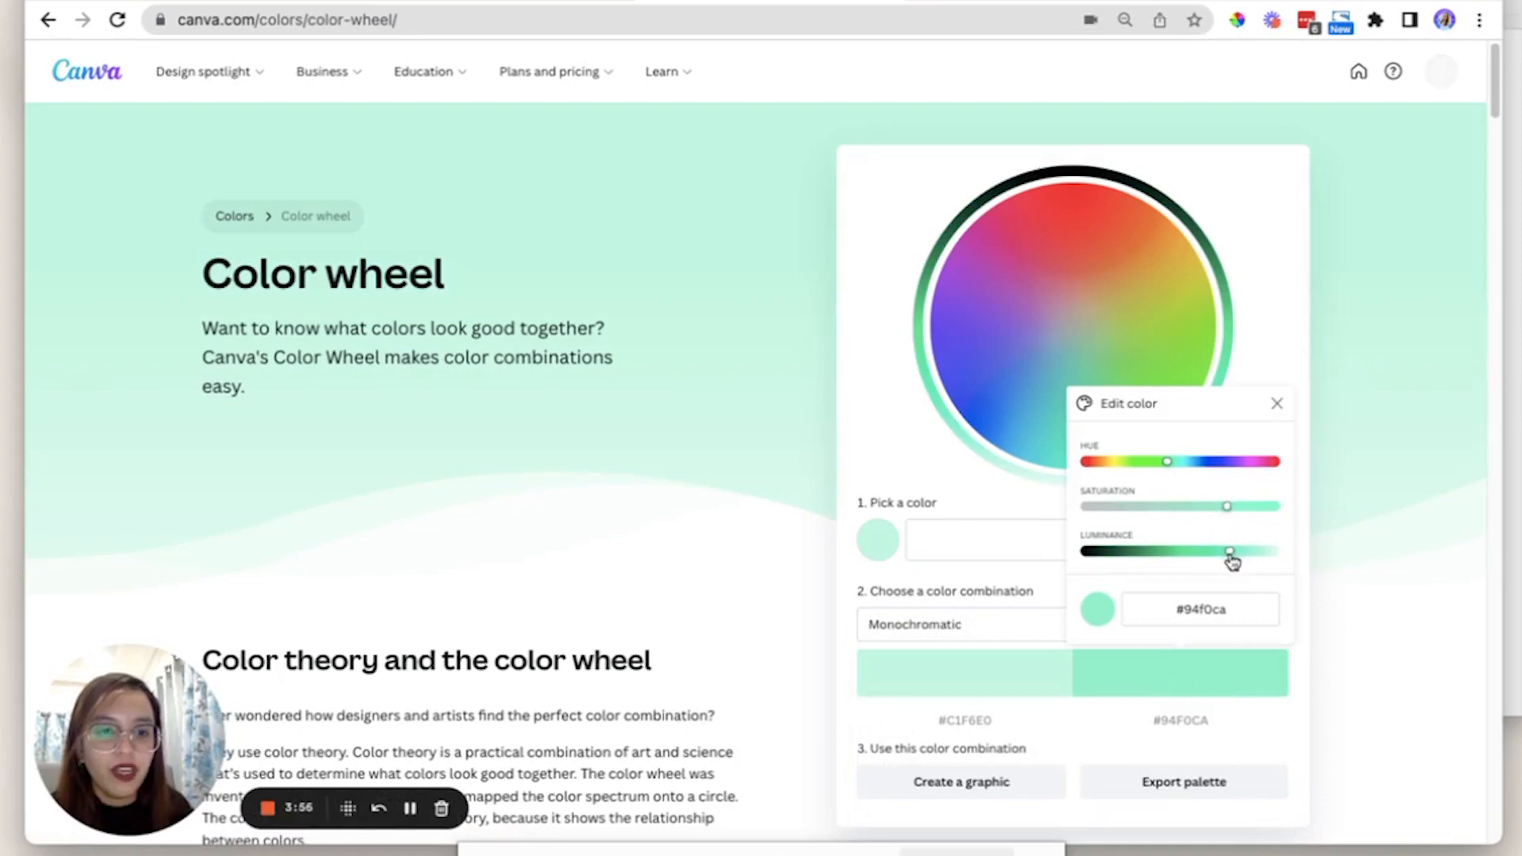
left_click_drag(1232, 562, 1269, 569)
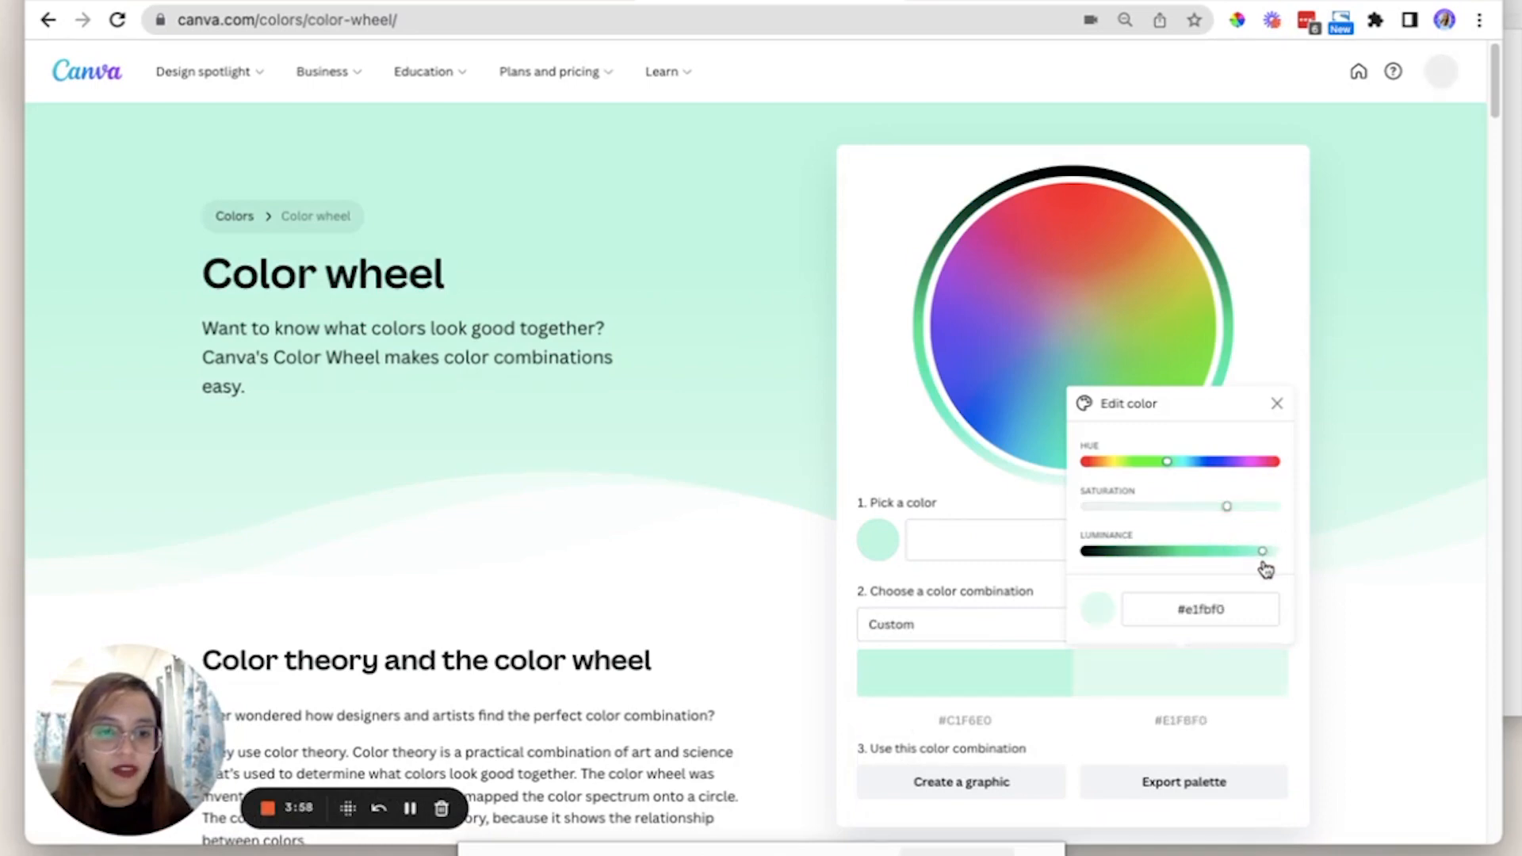
left_click(1211, 609)
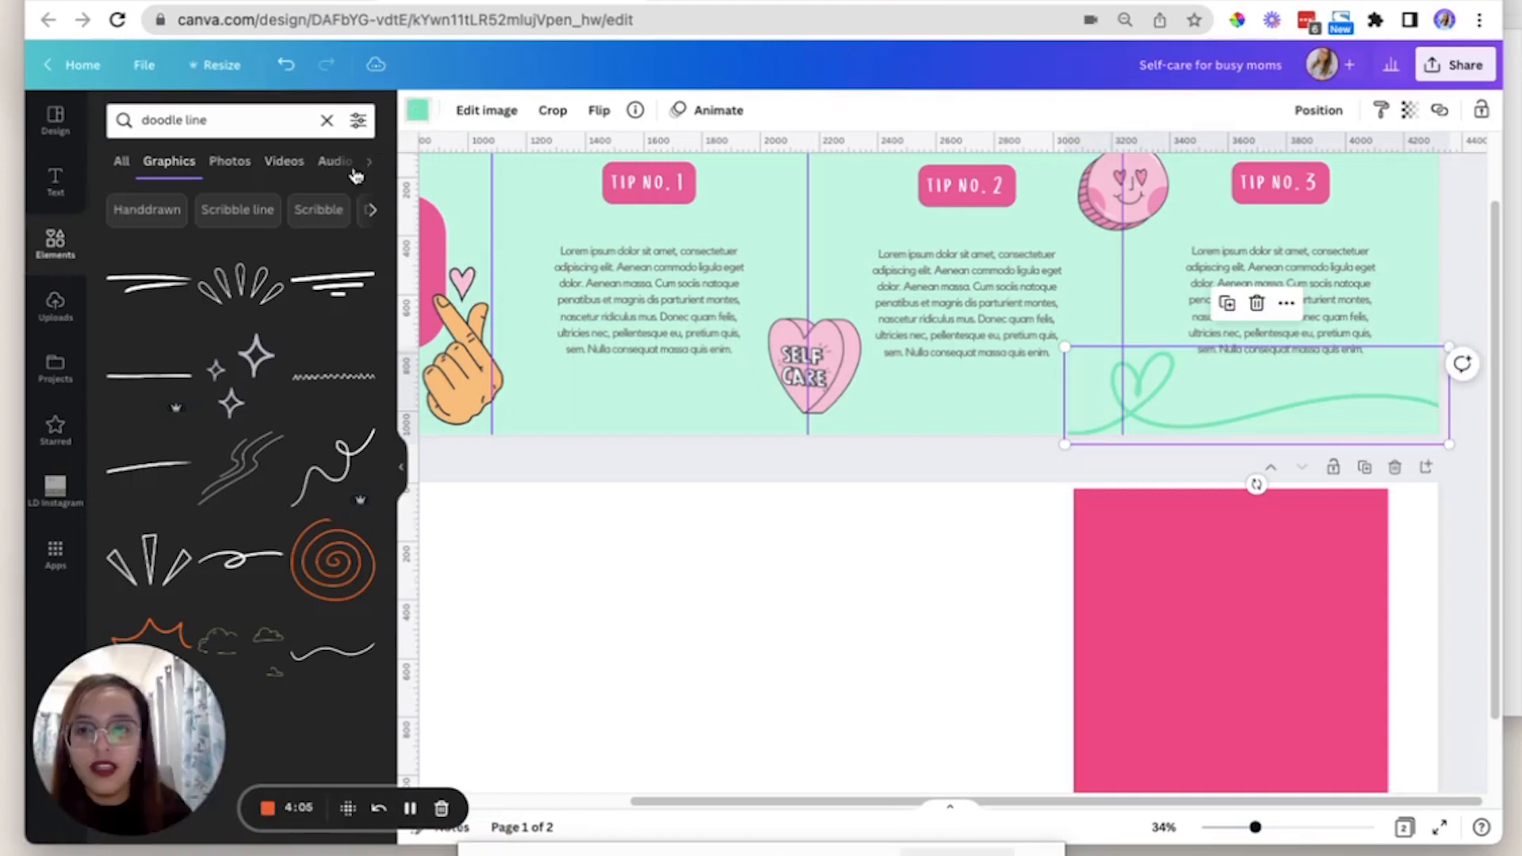
Set the heart doodle line's color to #DAFAED in the carousel design.
left_click(127, 197)
left_click(271, 366)
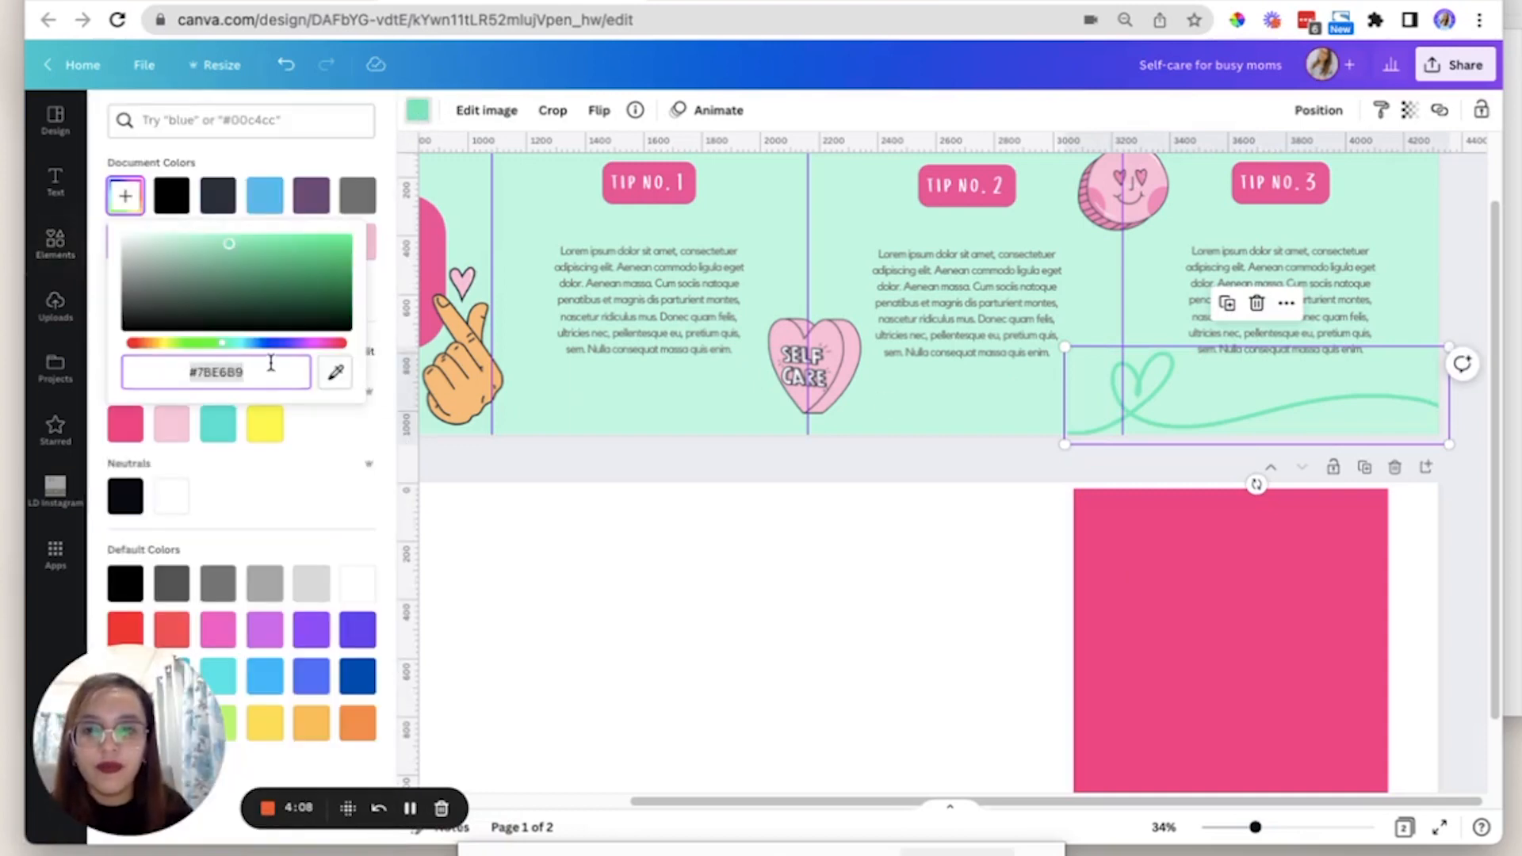
type("#DAFAED")
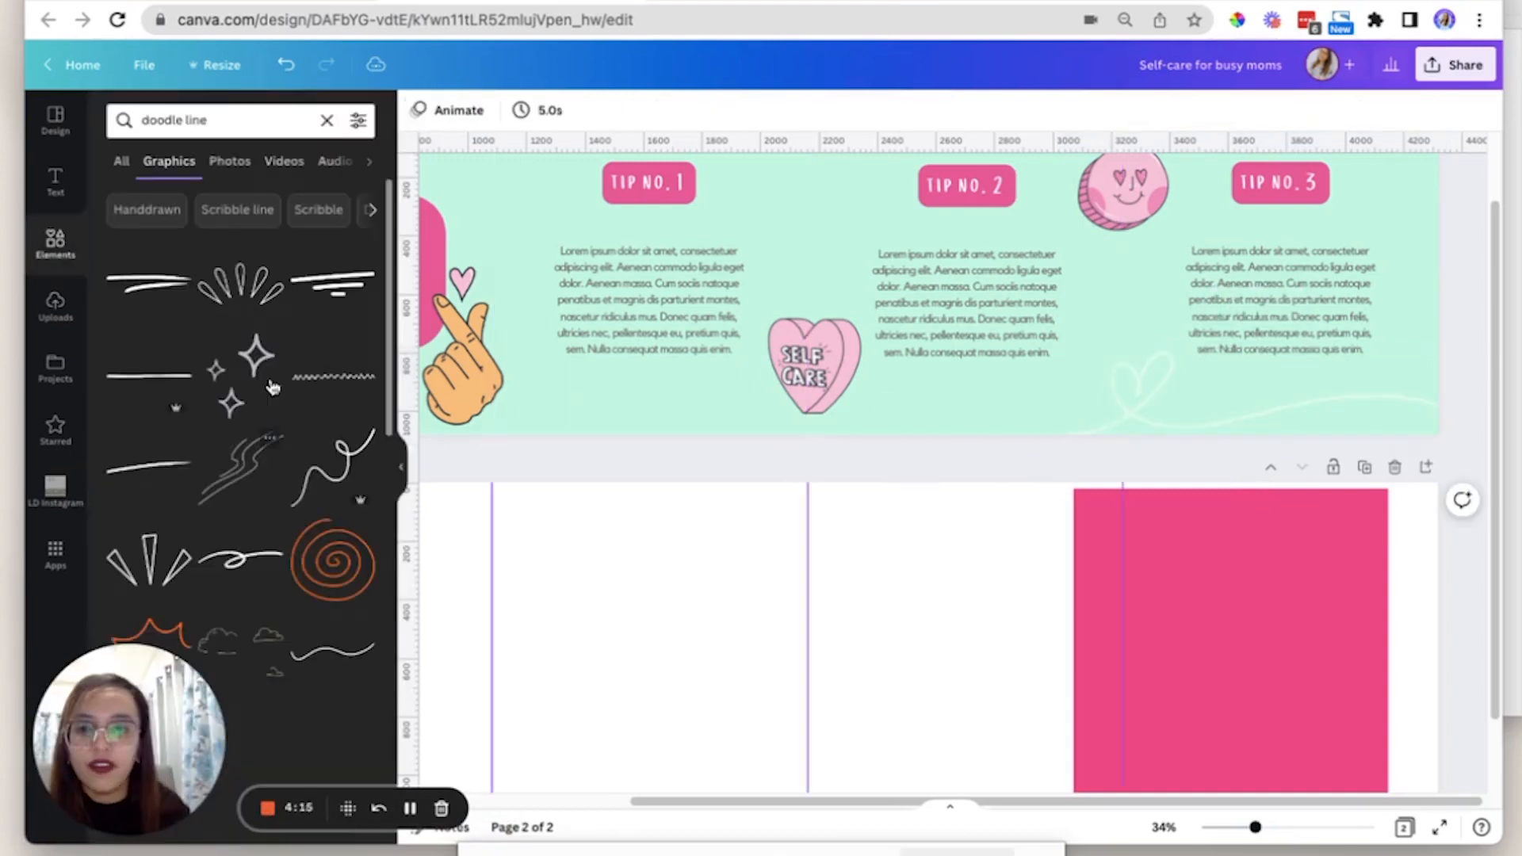
Add the curly doodle line high across the divider between the second and third slides and copy the heart line's pale mint style onto it.
mouse_move(333, 467)
left_mouse_down()
mouse_move(815, 282)
mouse_move(843, 247)
left_mouse_up()
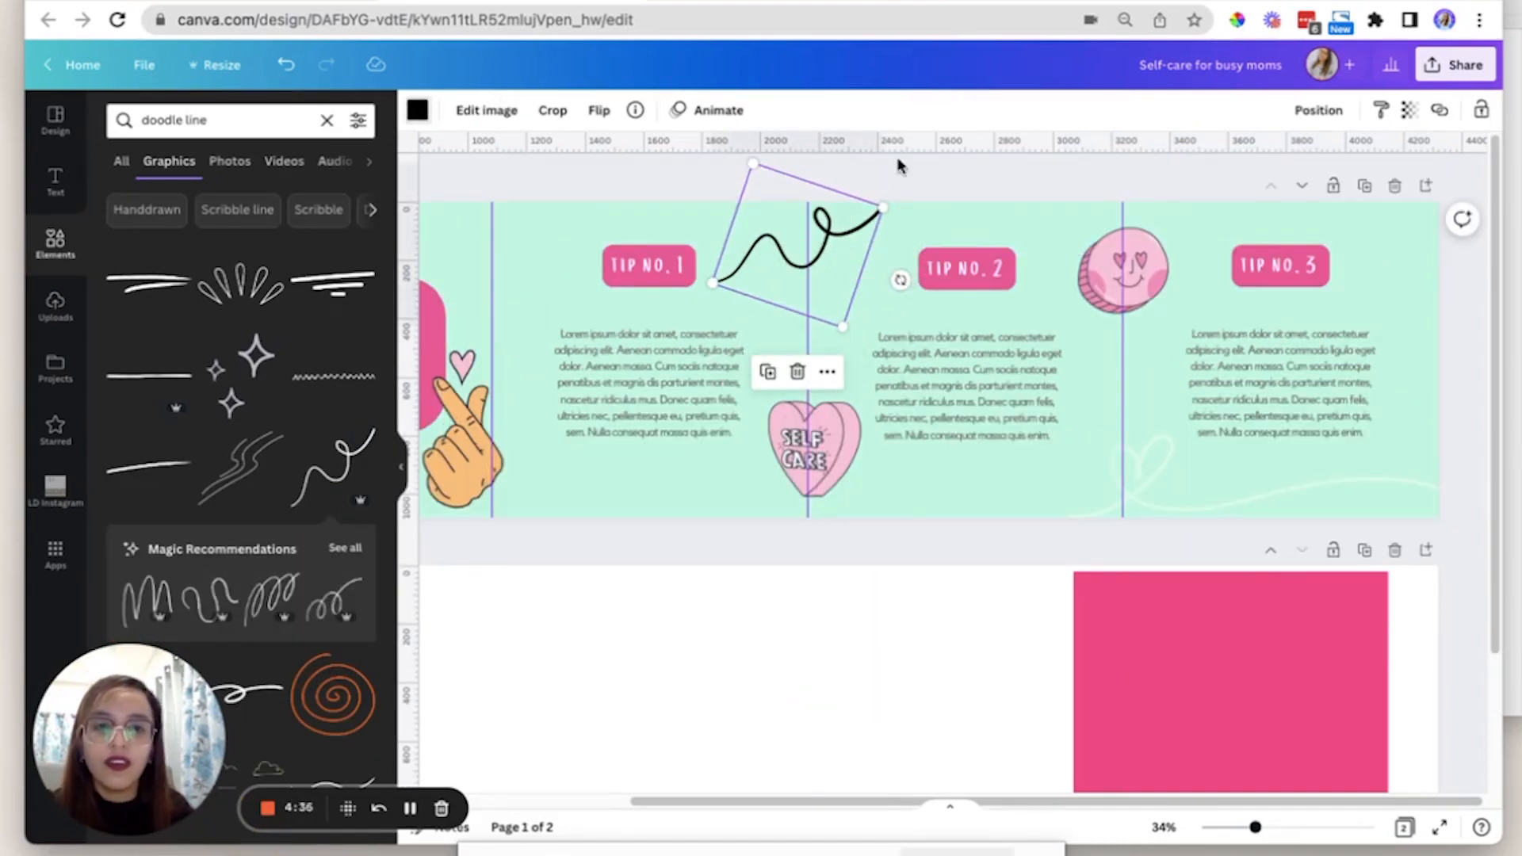
left_click(1155, 451)
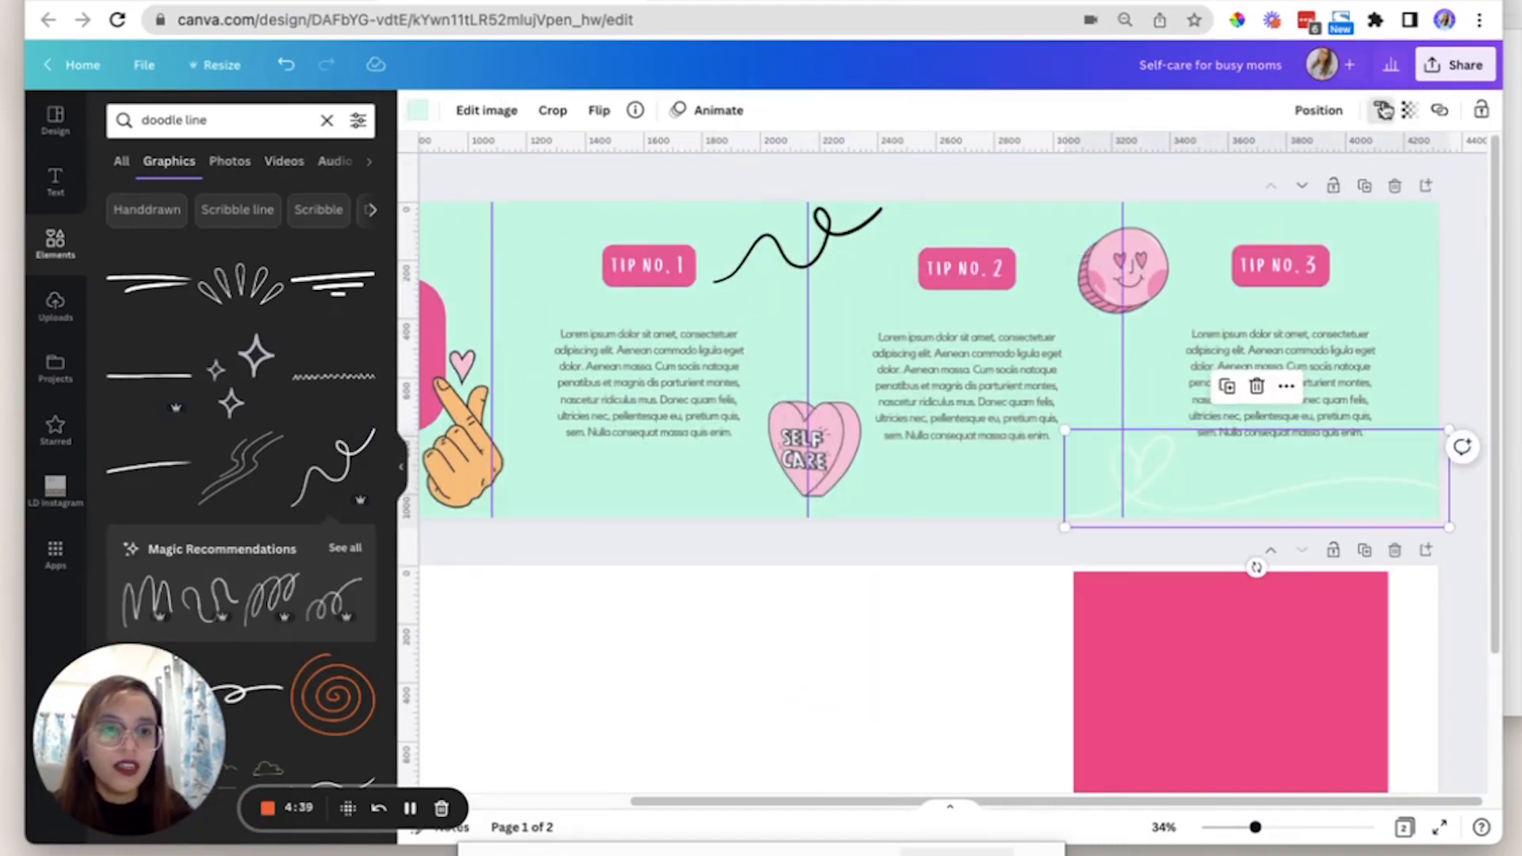
left_click(824, 228)
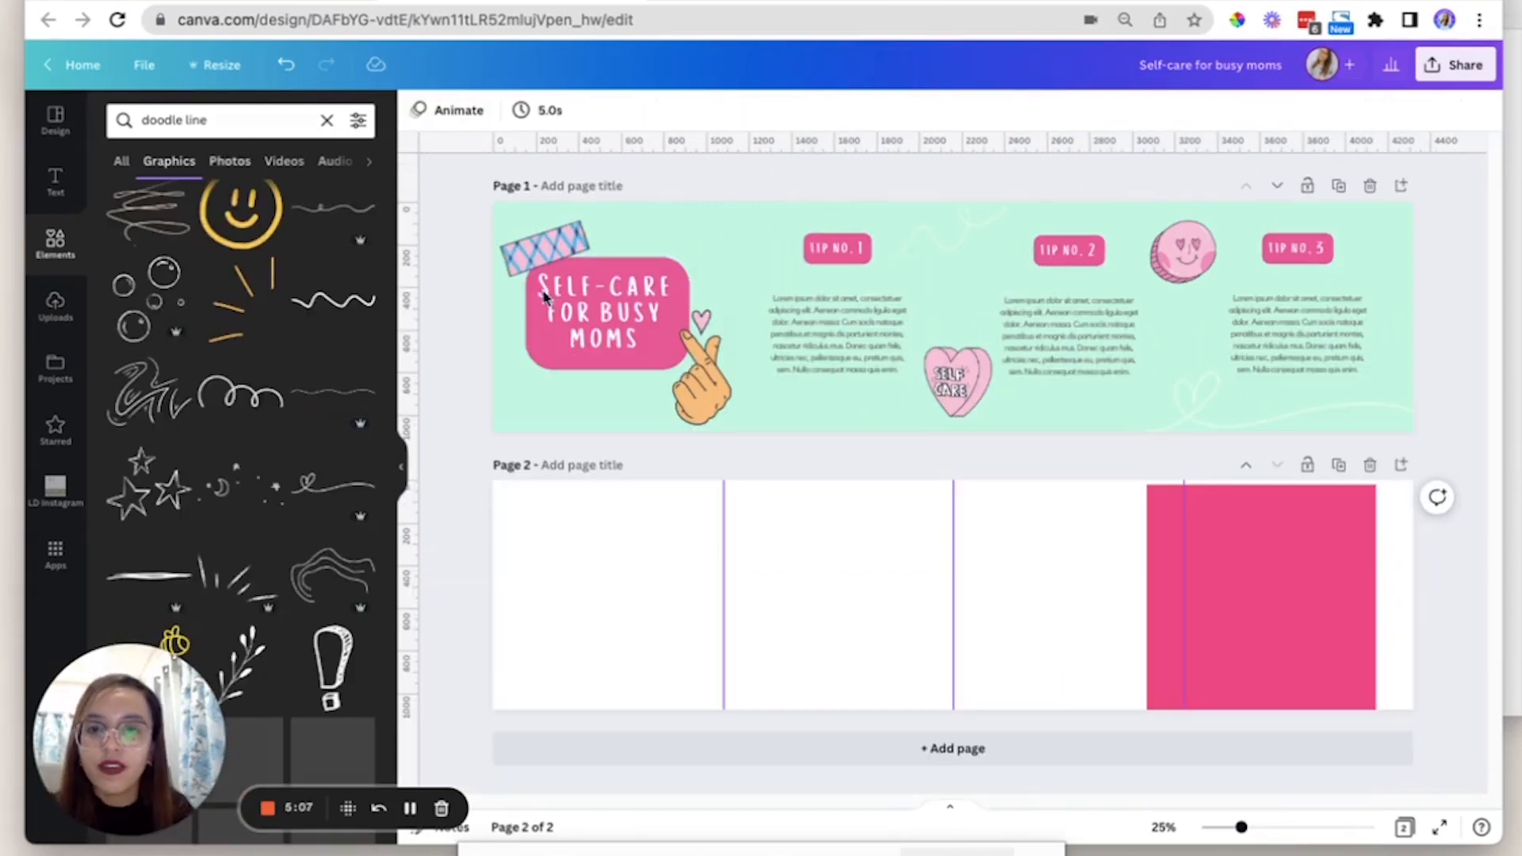
Search the graphics for "doodle pattern" and place pale mint copies of the heart pattern around the title on the first slide.
left_click(259, 129)
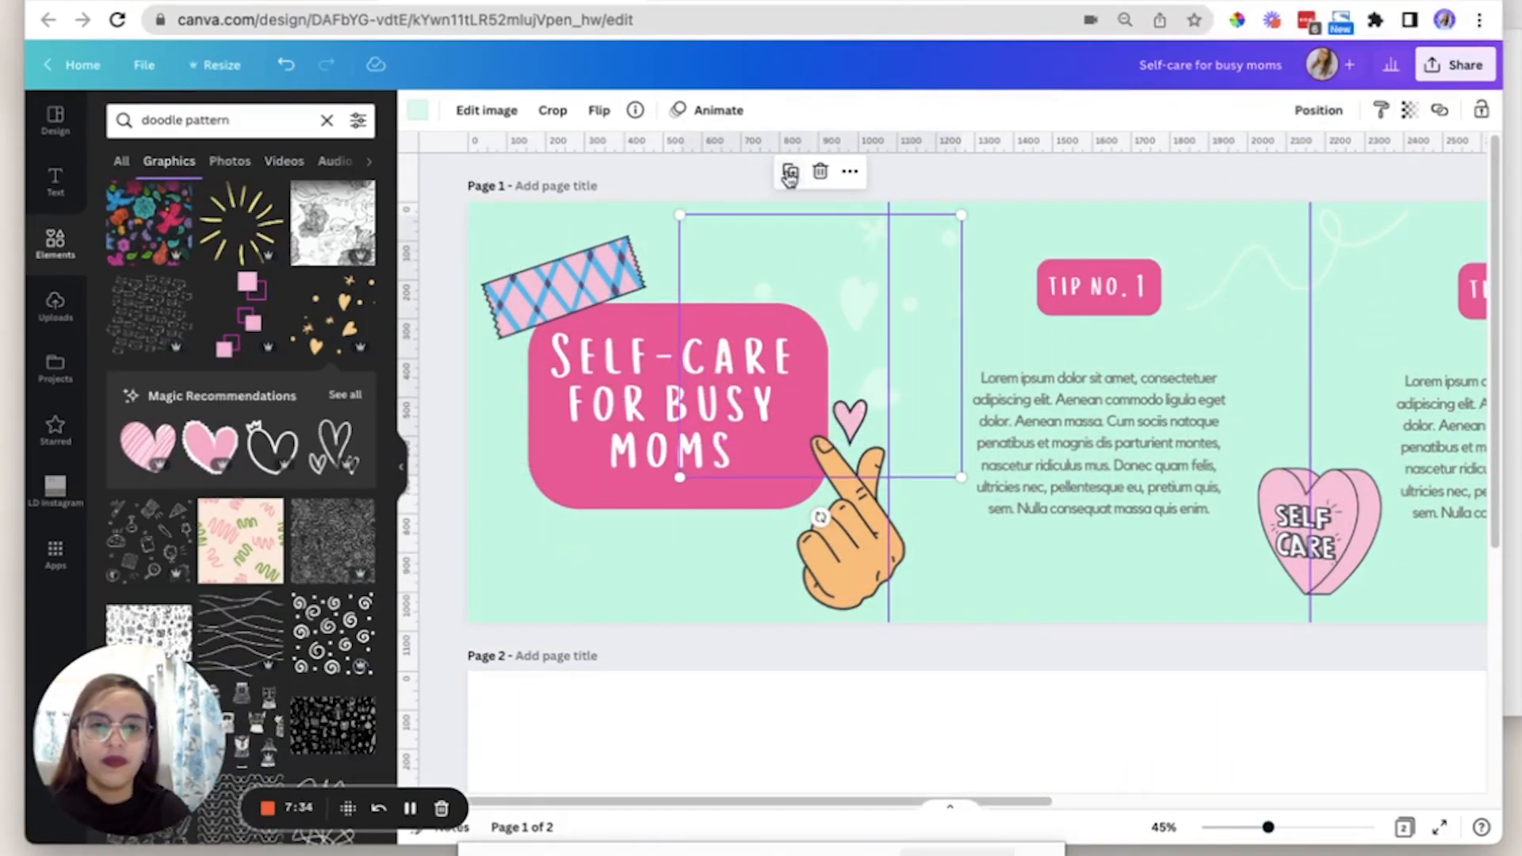
left_click_drag(820, 643, 587, 692)
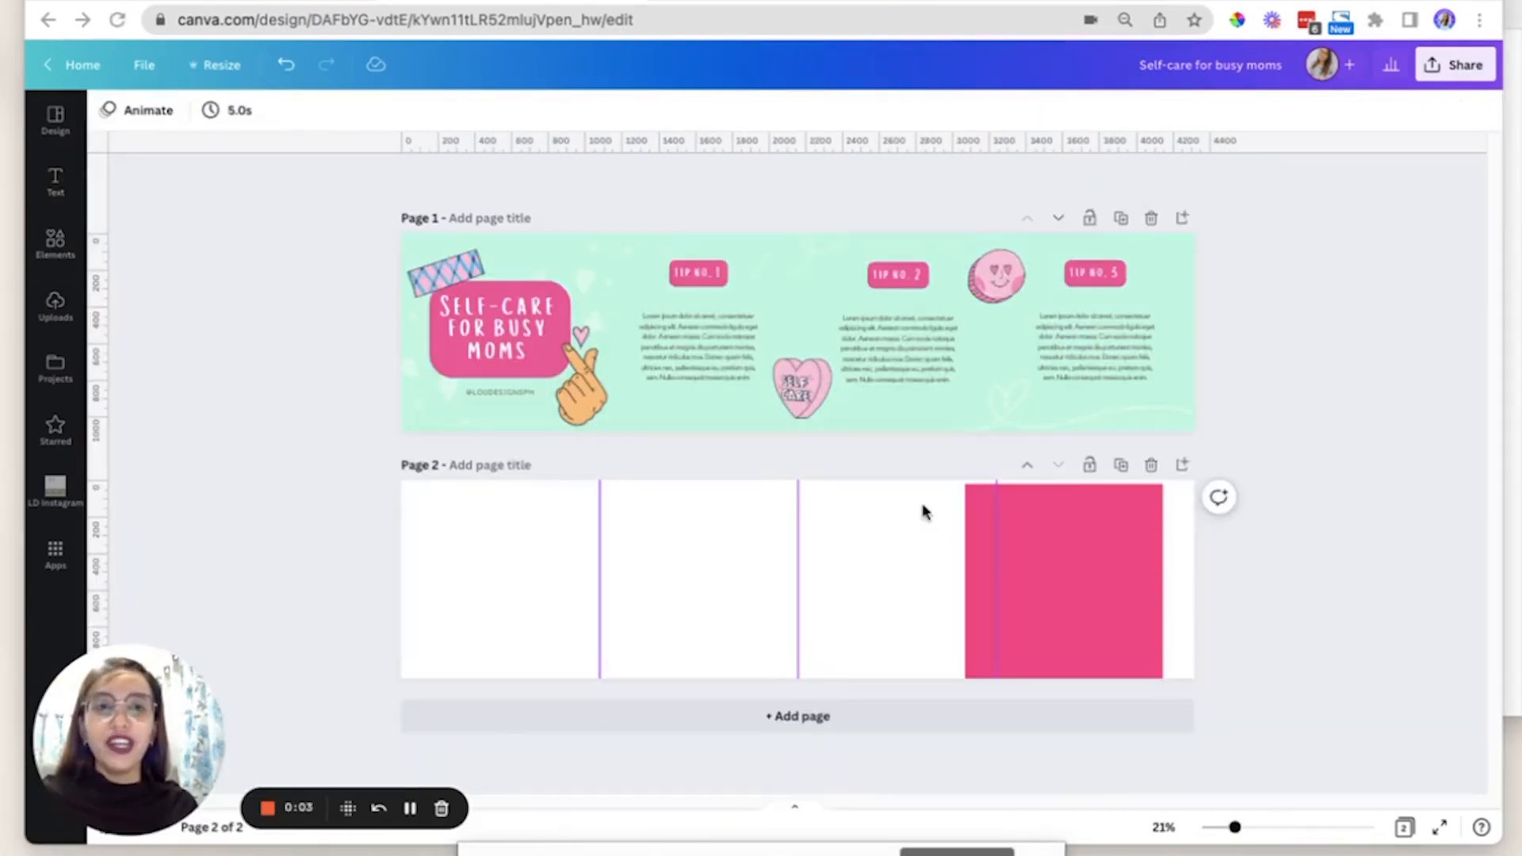
Delete the second page holding the pink square and download the remaining design as a PNG at size 1.
left_click(1149, 468)
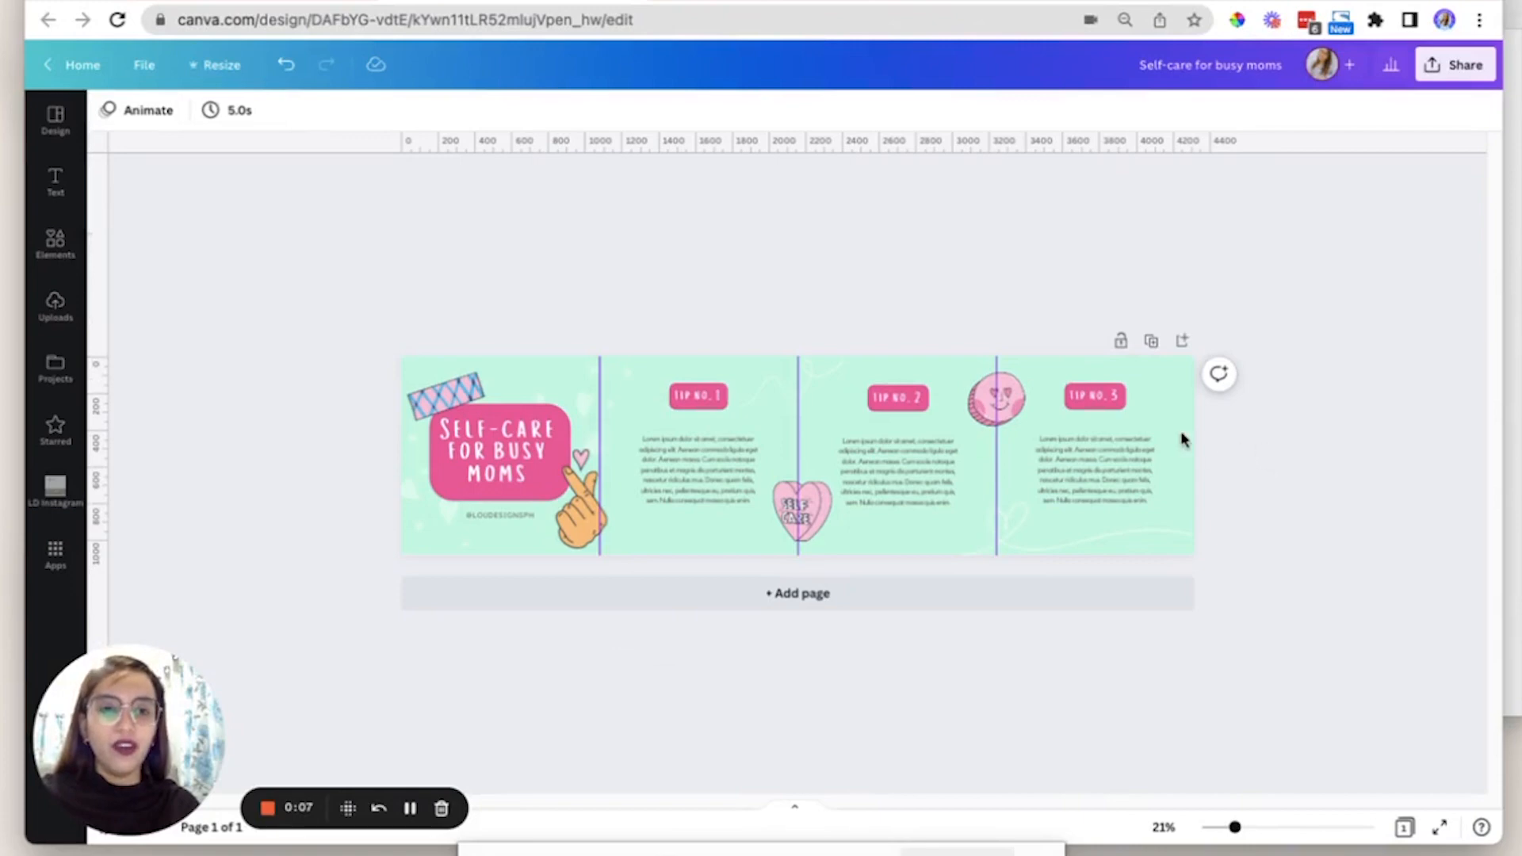
left_click(1461, 70)
left_click(1287, 475)
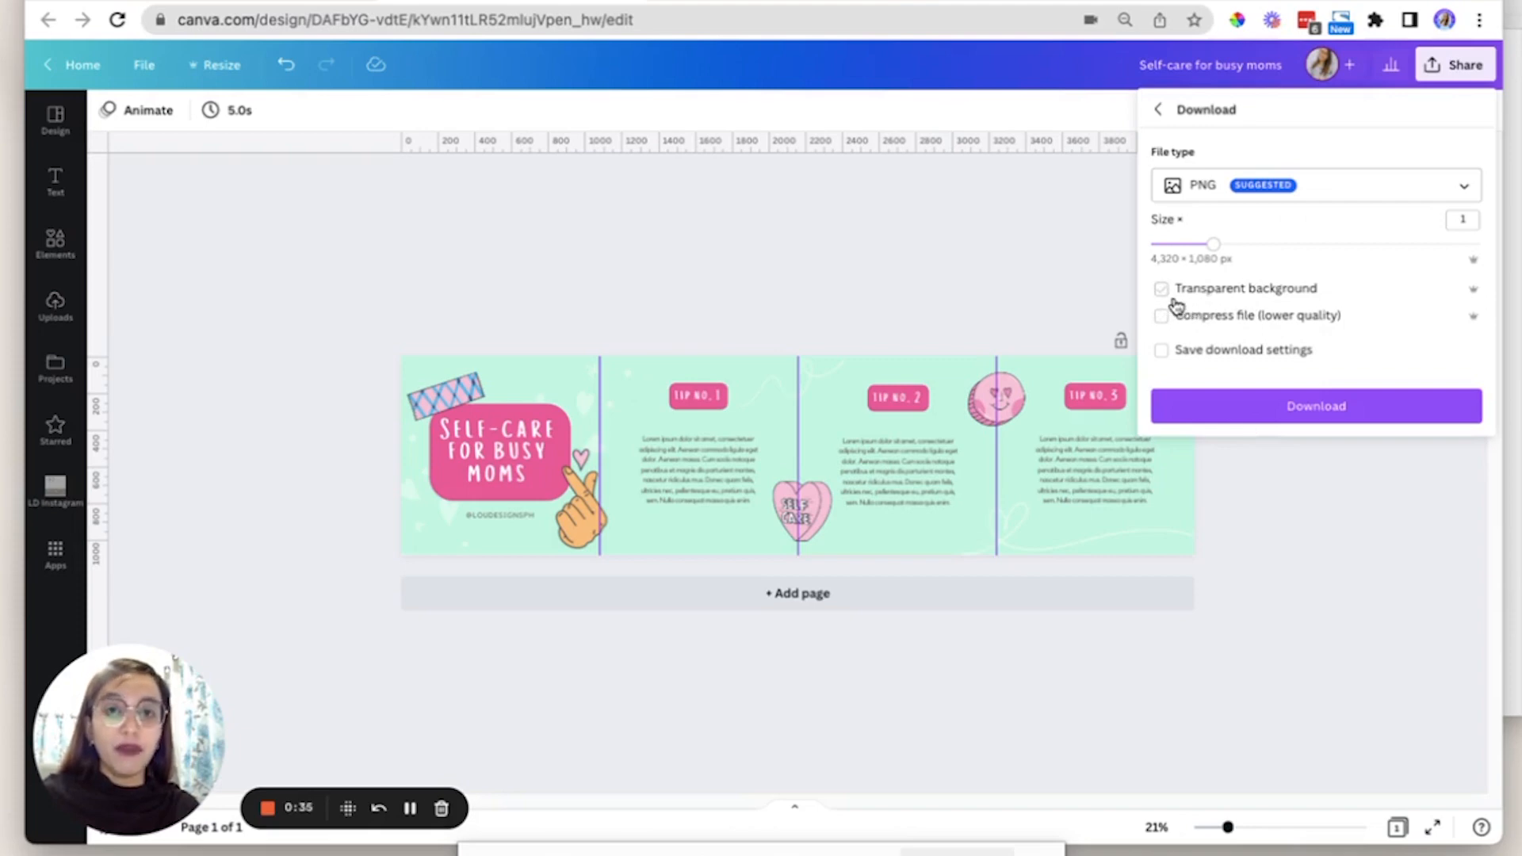
left_click(1357, 413)
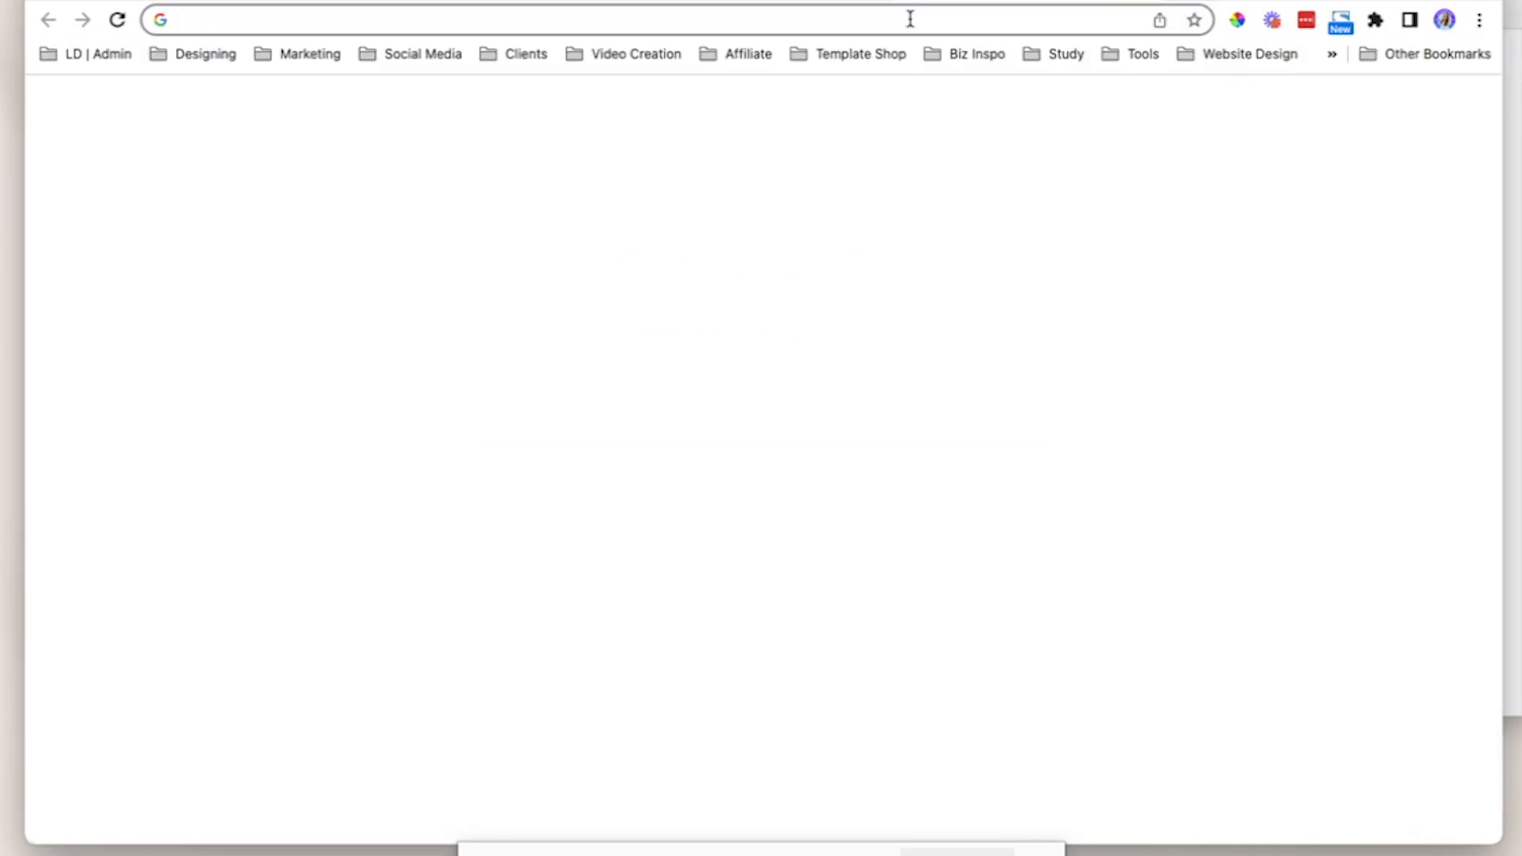
Open pinetools.com/split-image in a new browser tab.
type("pinetoo")
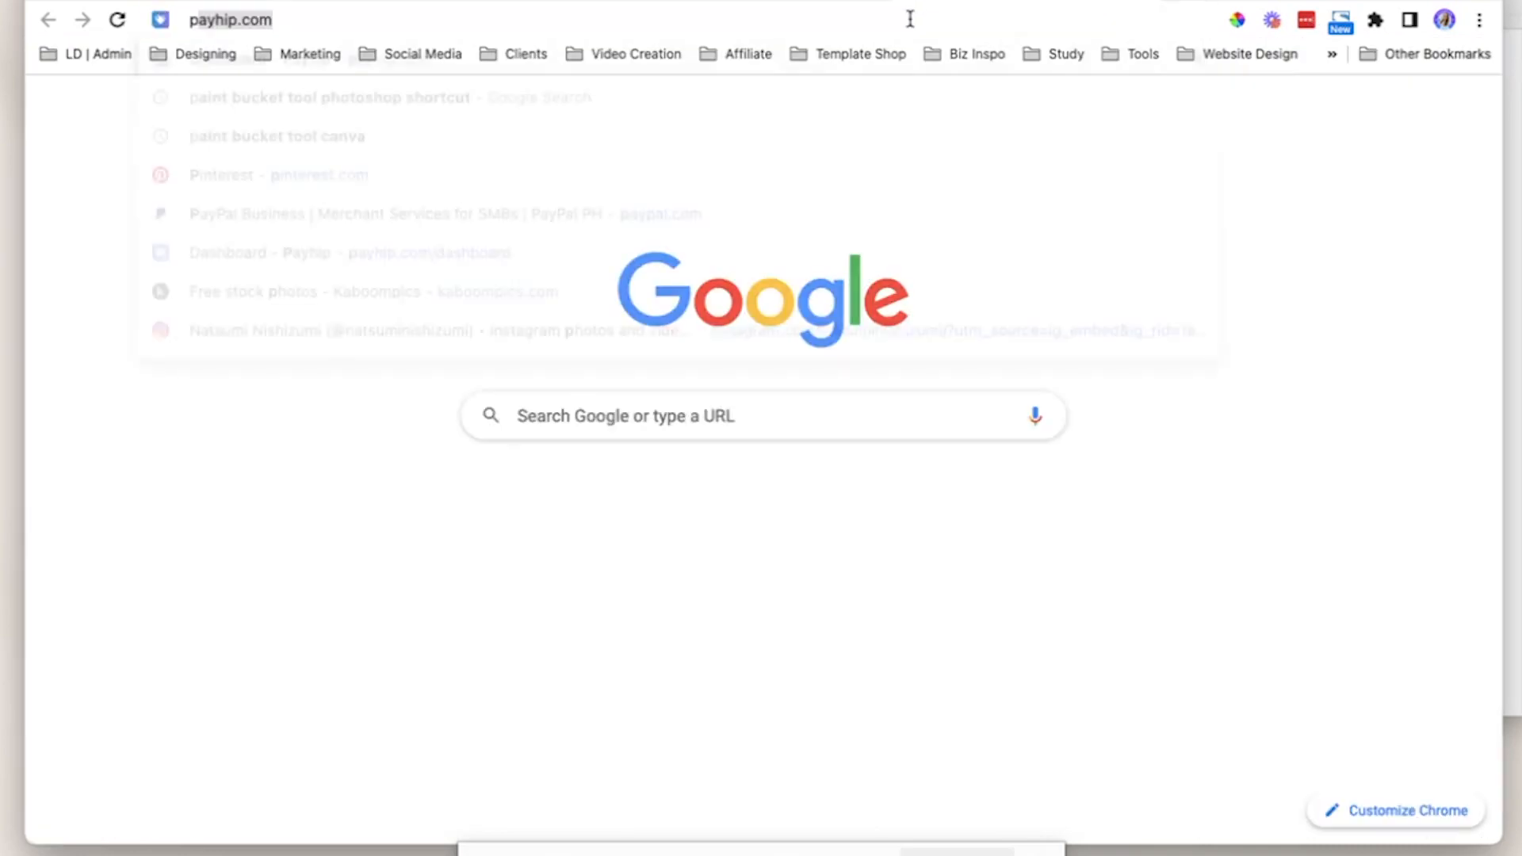
type("ls.c")
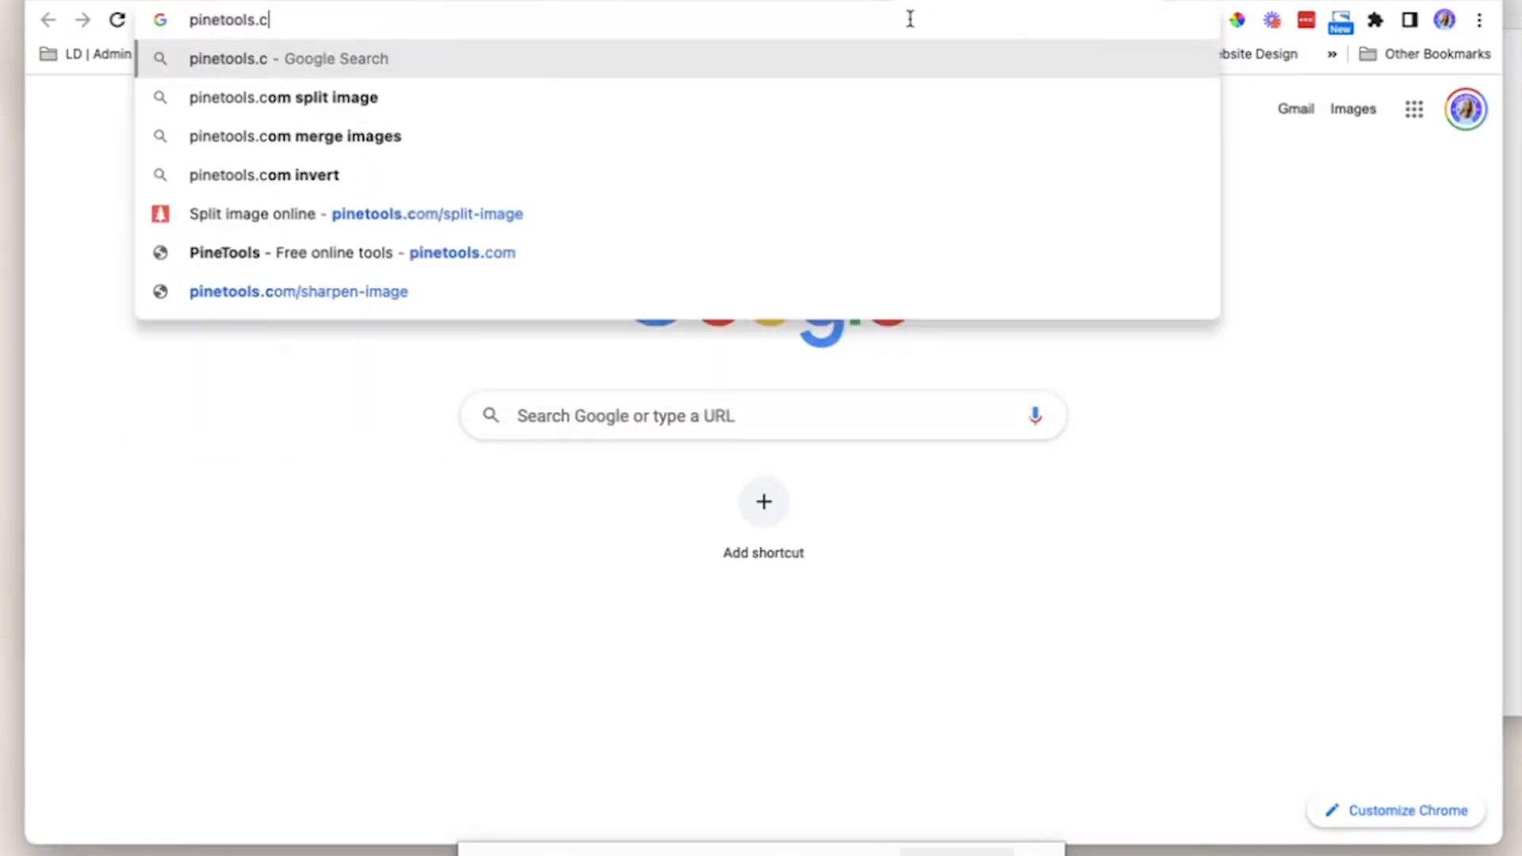
type("om/split")
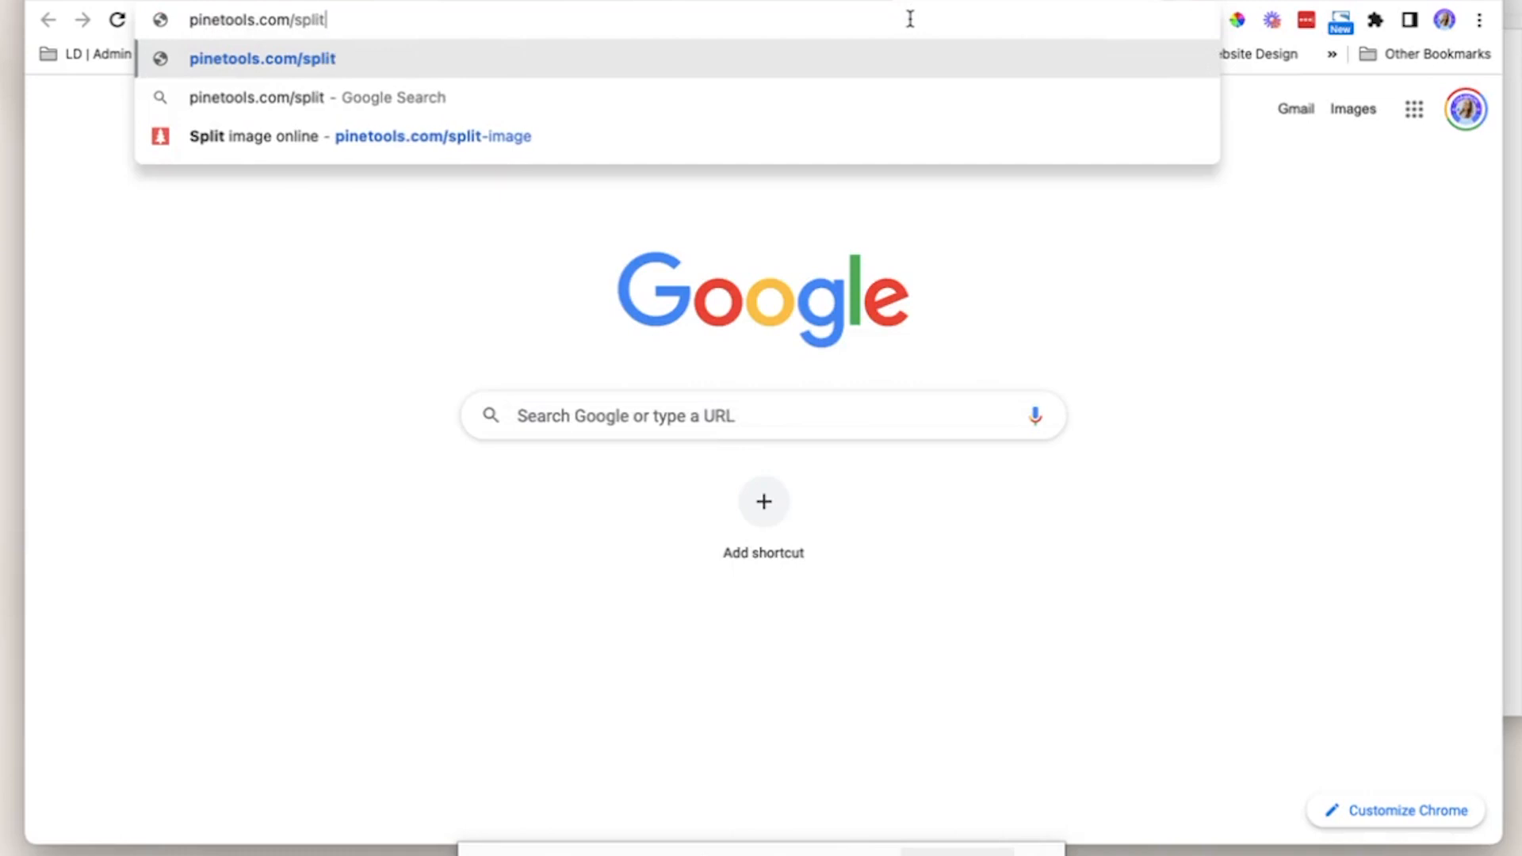
type("-image")
key("Return")
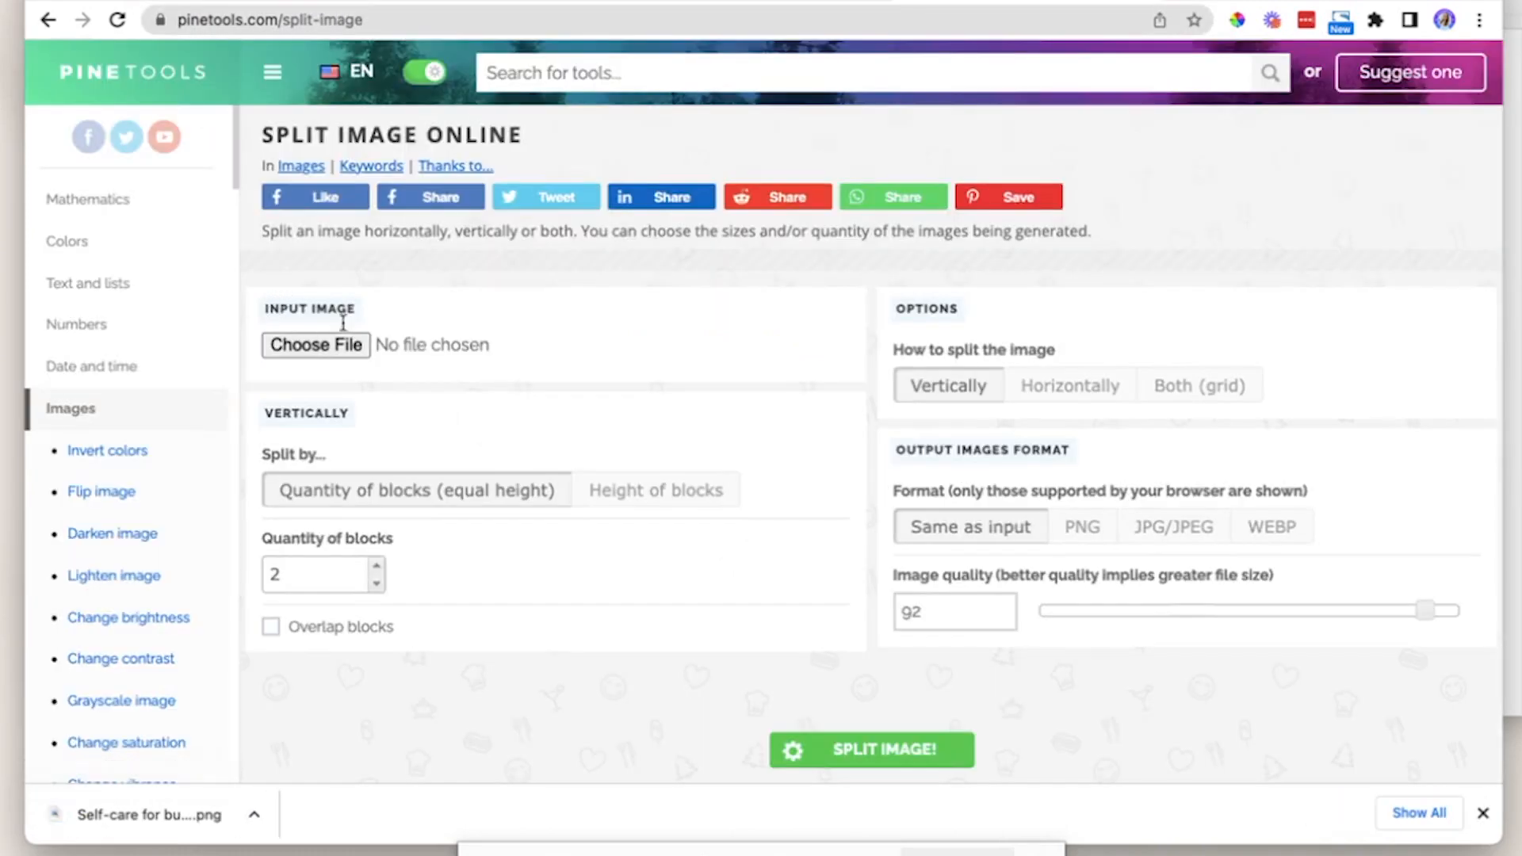
Load "Self-care for busy moms.png" from the Downloads folder as the image to split.
left_click(316, 344)
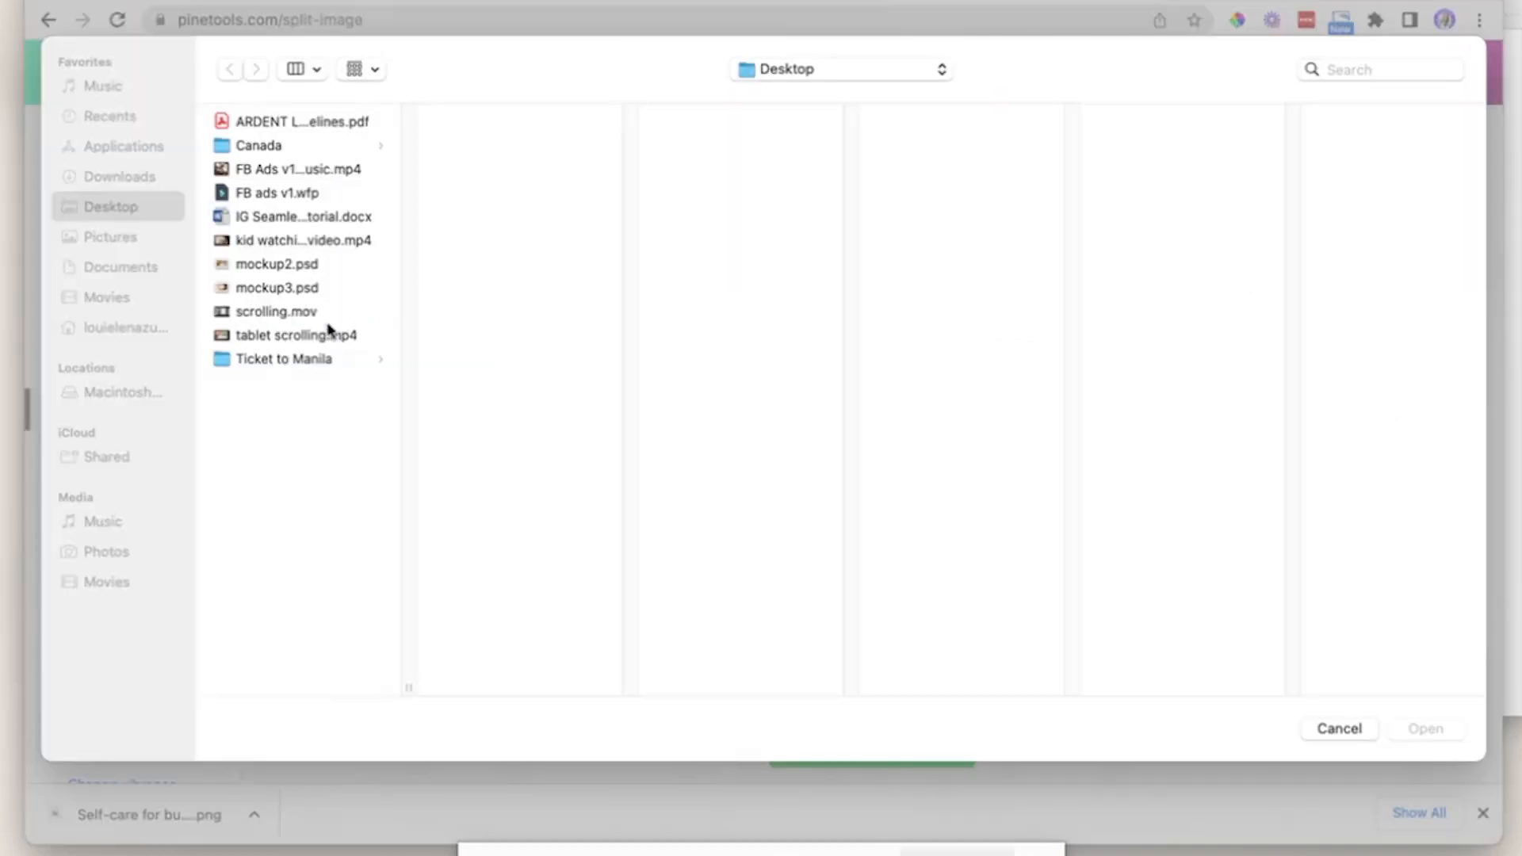
left_click(308, 313)
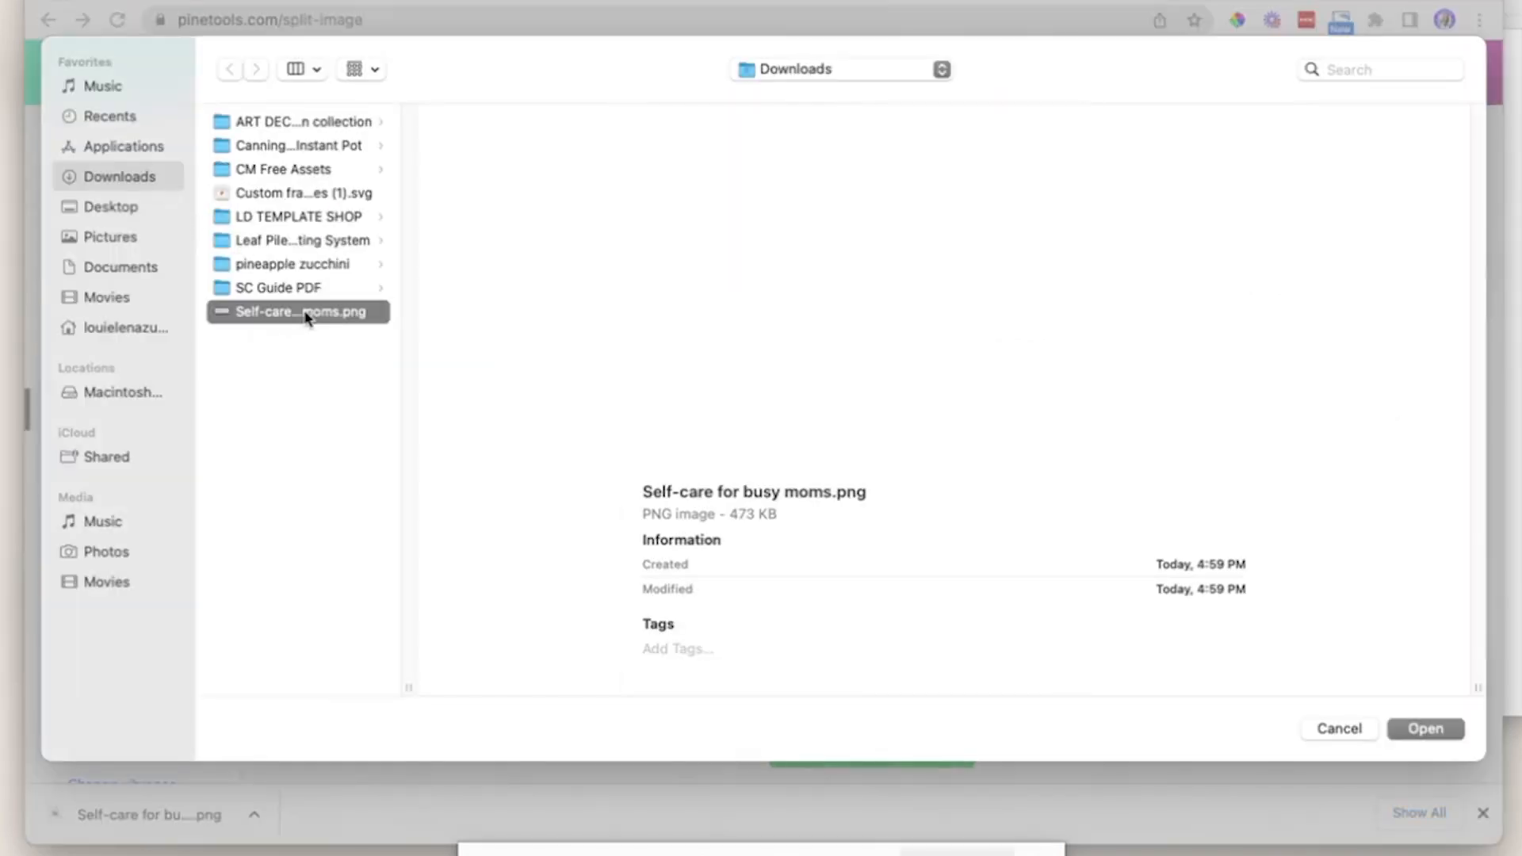
left_click(1425, 728)
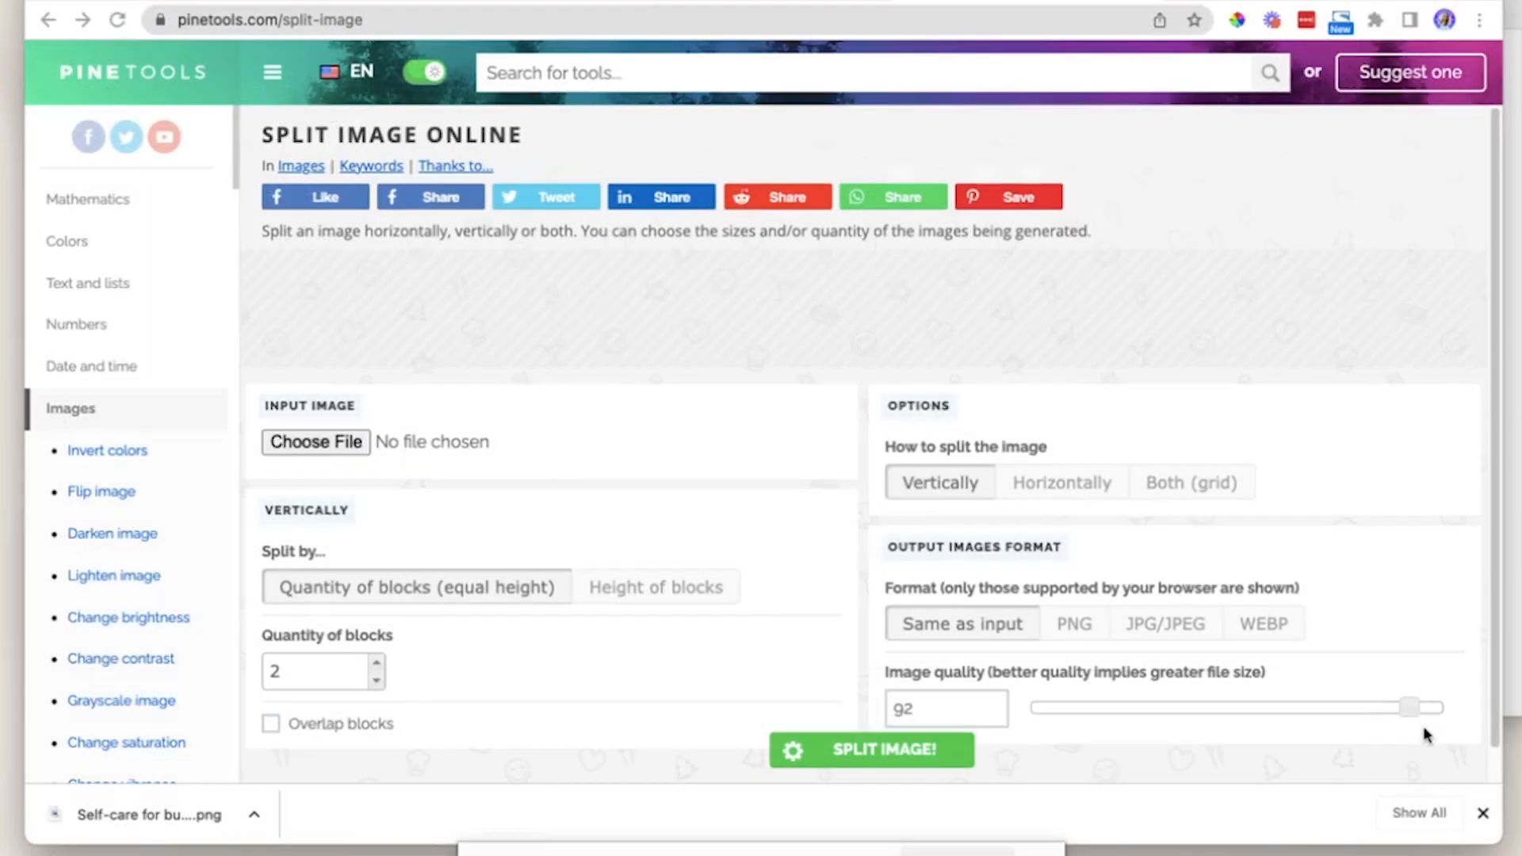
scroll(796, 459, "down", 1)
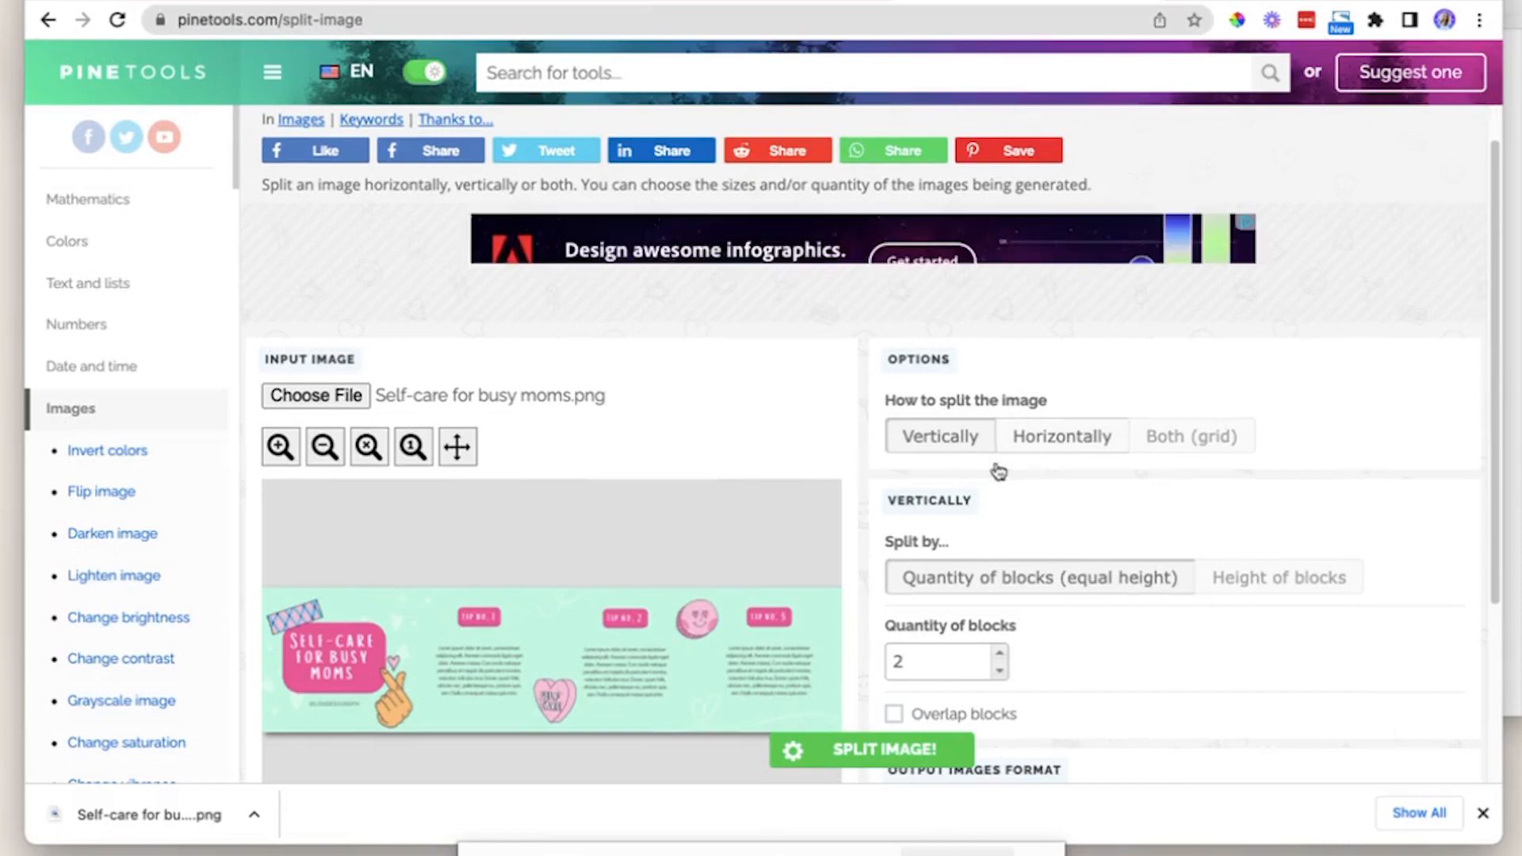
Set the image to split horizontally by width of blocks, with a block width of 1080 px.
left_click(1091, 446)
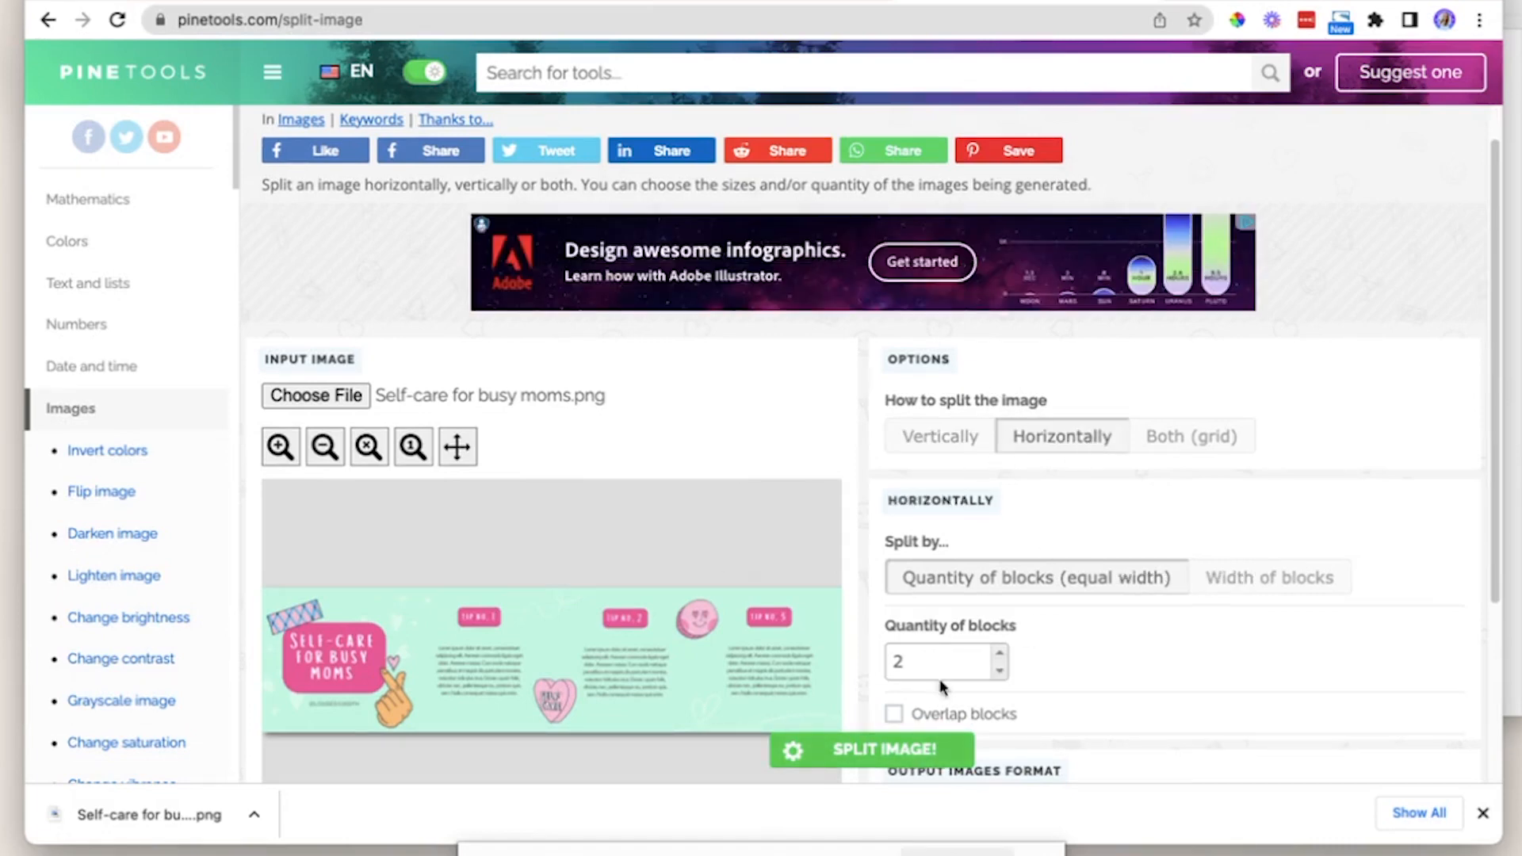
left_click(999, 653)
scroll(1149, 646, "down", 3)
left_click(1267, 381)
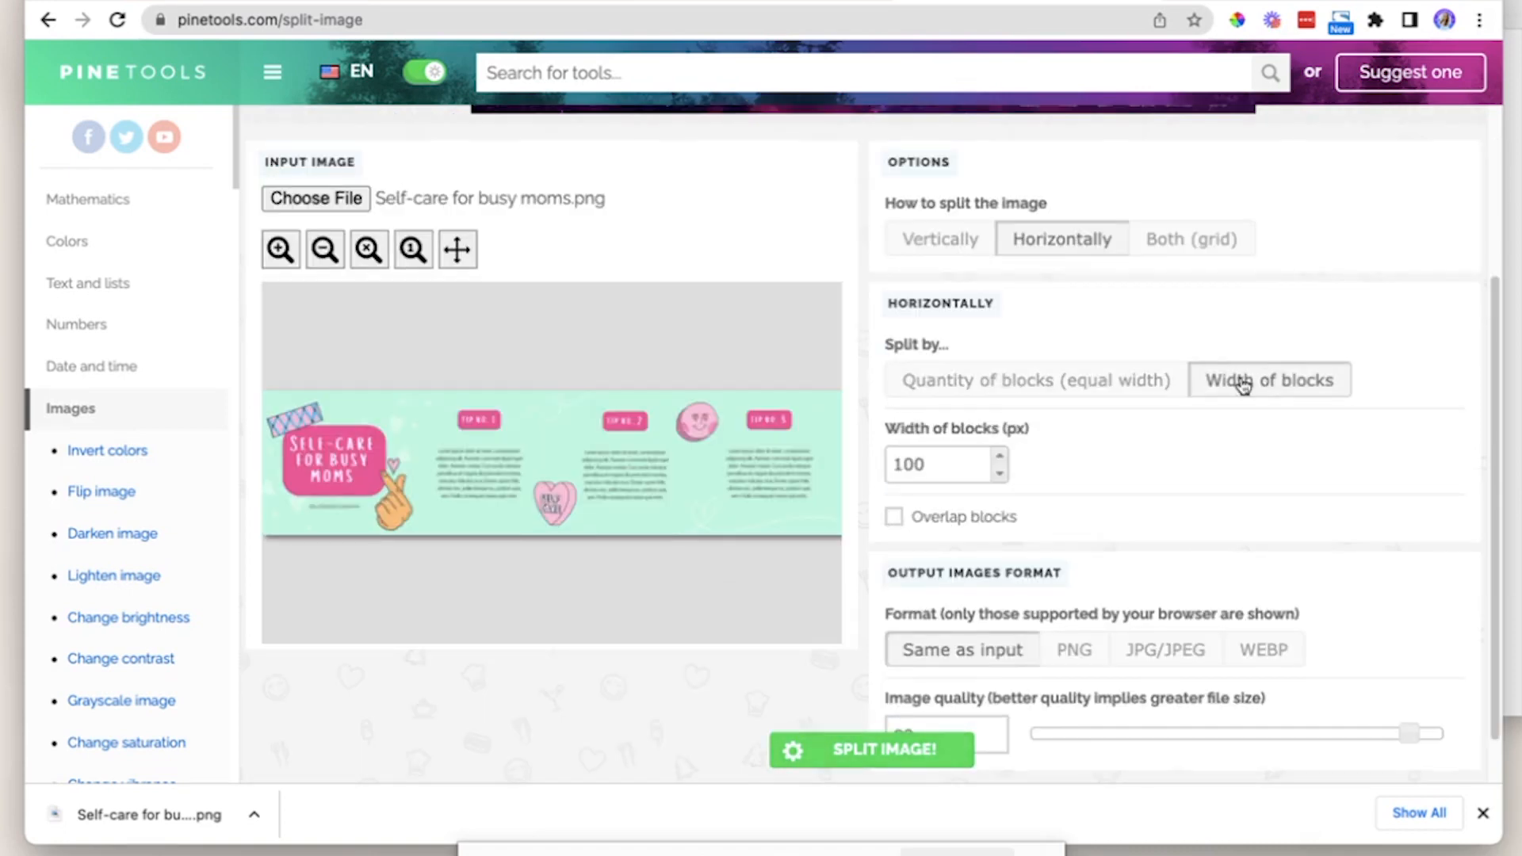
left_click(941, 466)
key("BackSpace")
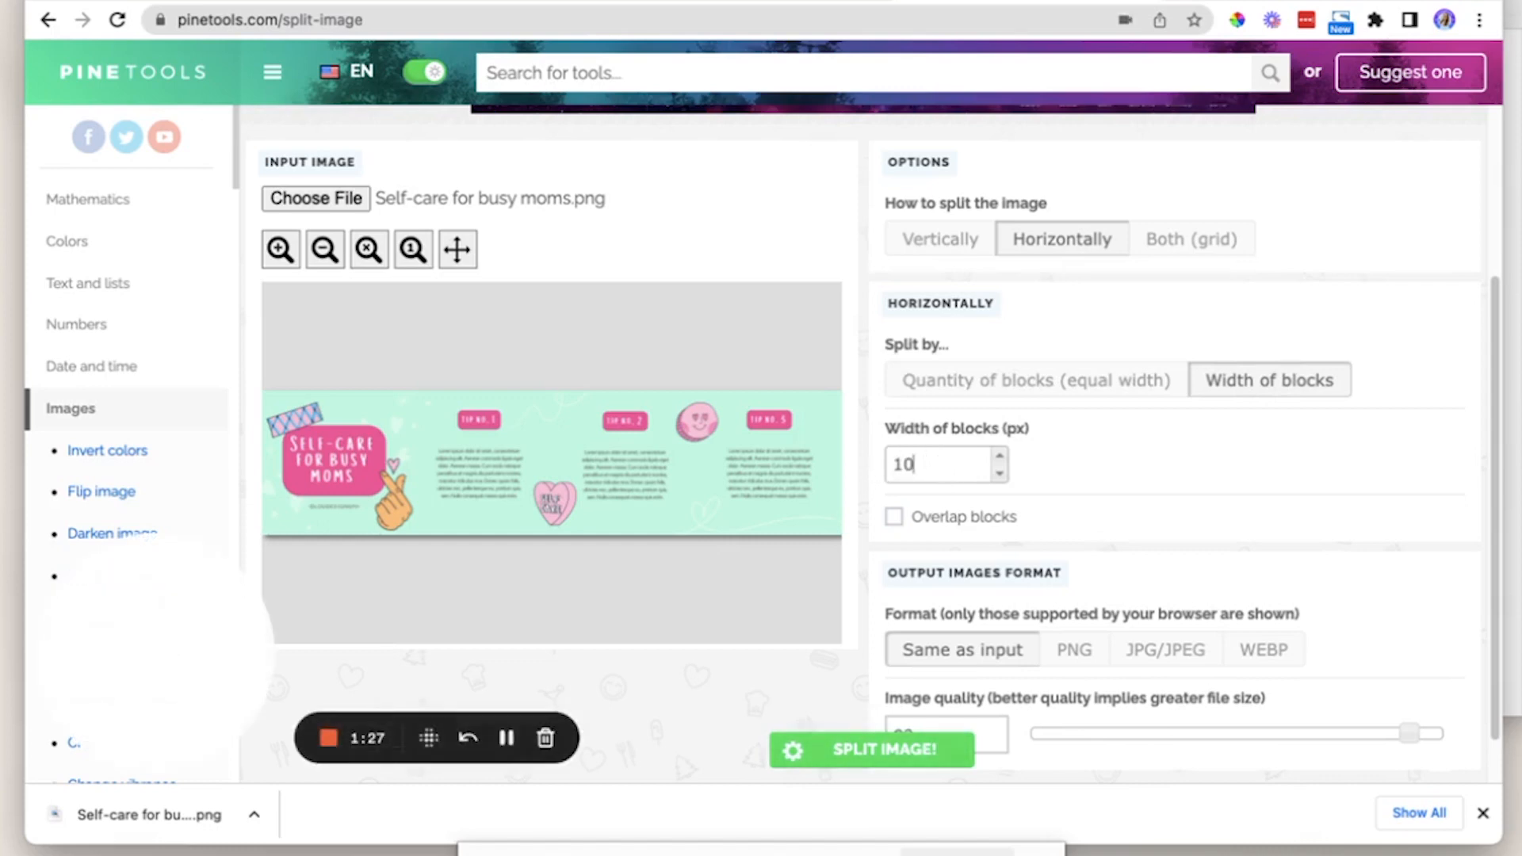
type("80")
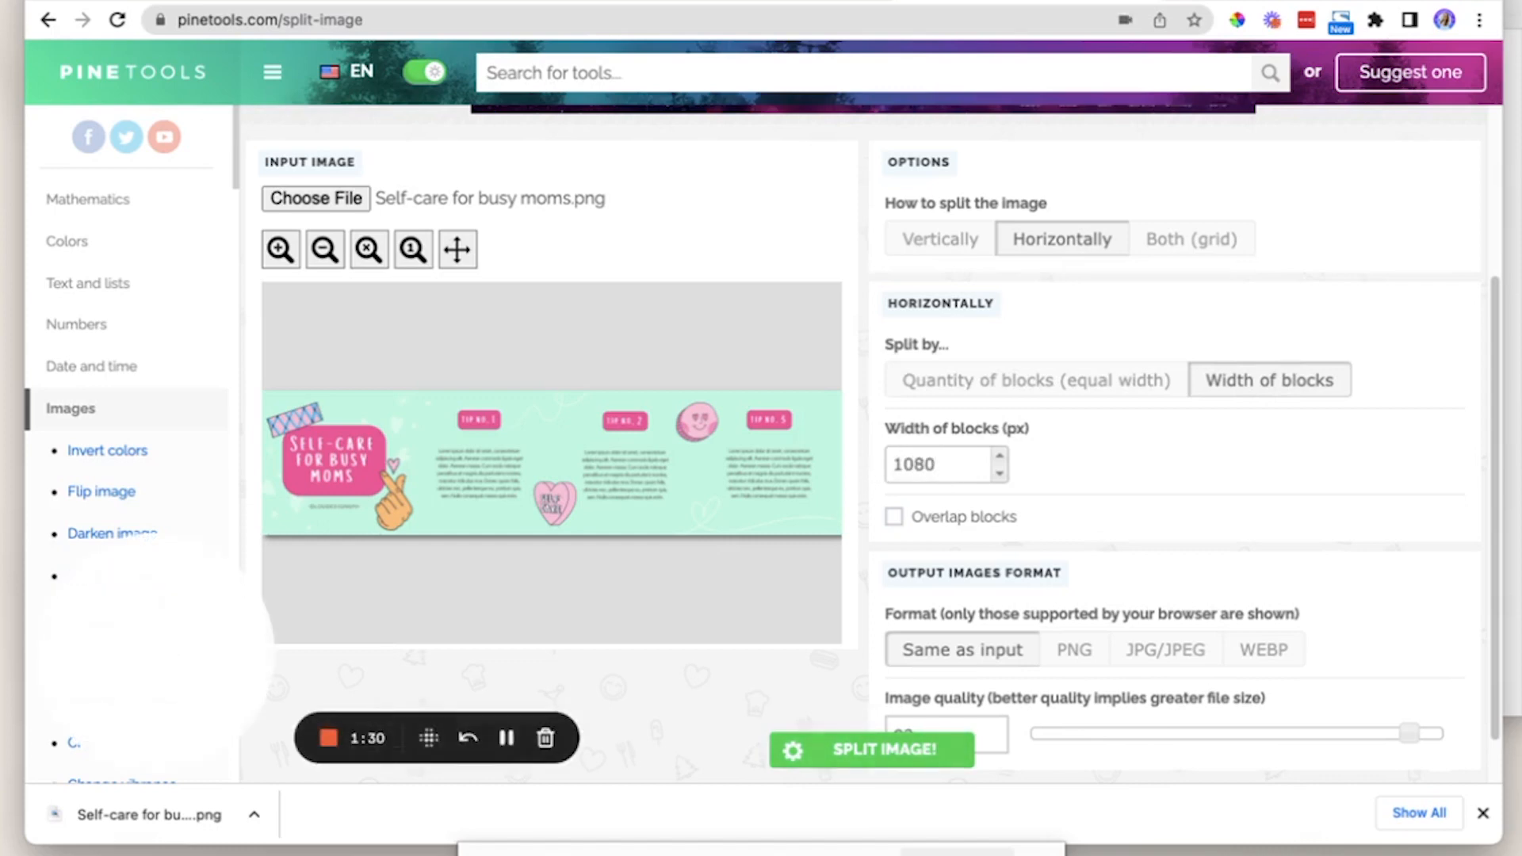
Split the image, download all pieces as a zip file and extract the downloaded archive.
scroll(1031, 612, "down", 1)
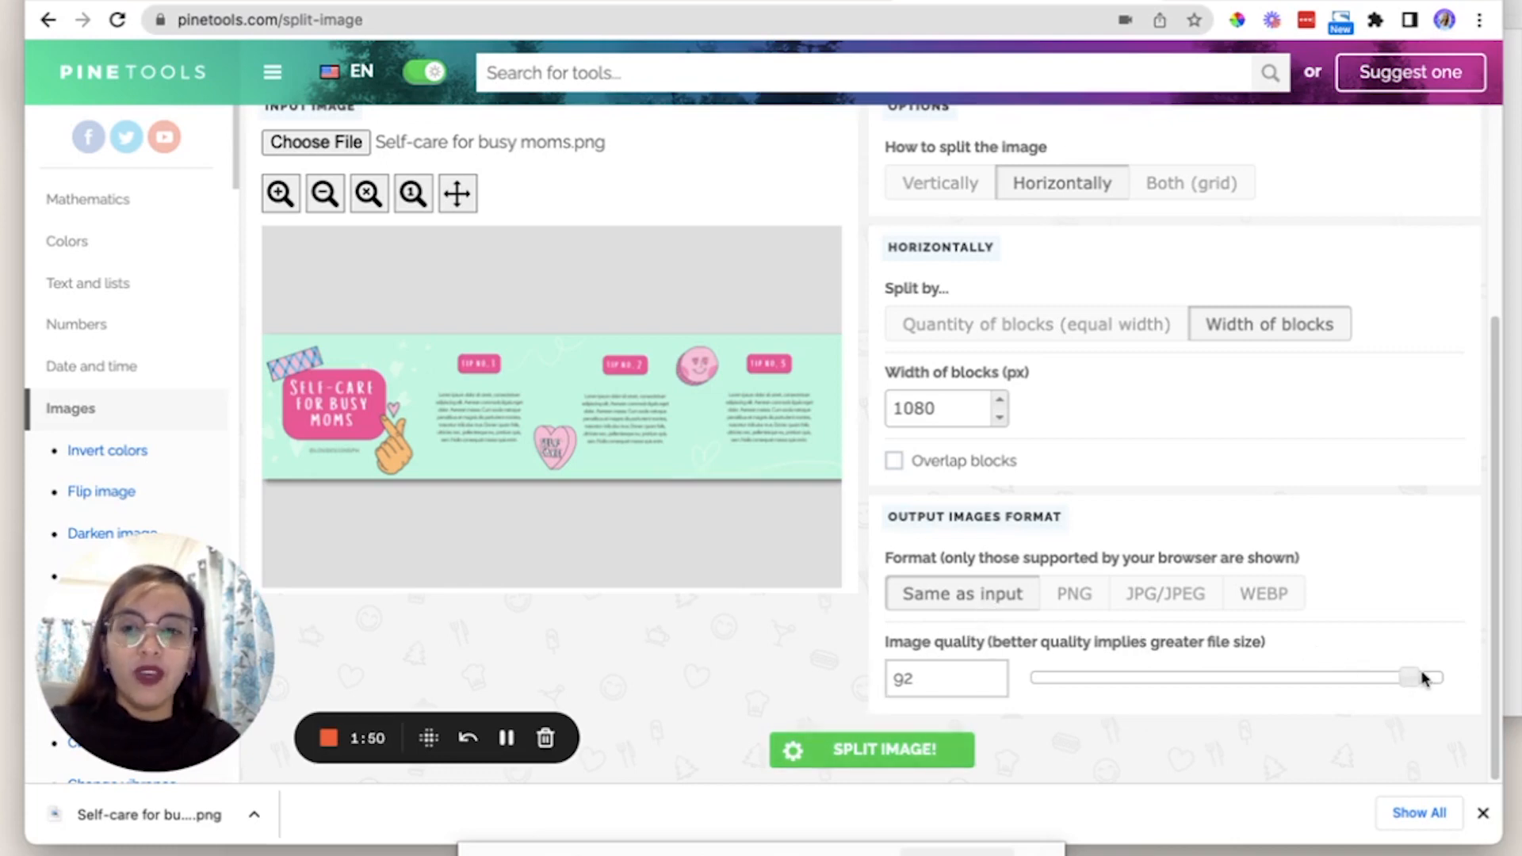
left_click(892, 763)
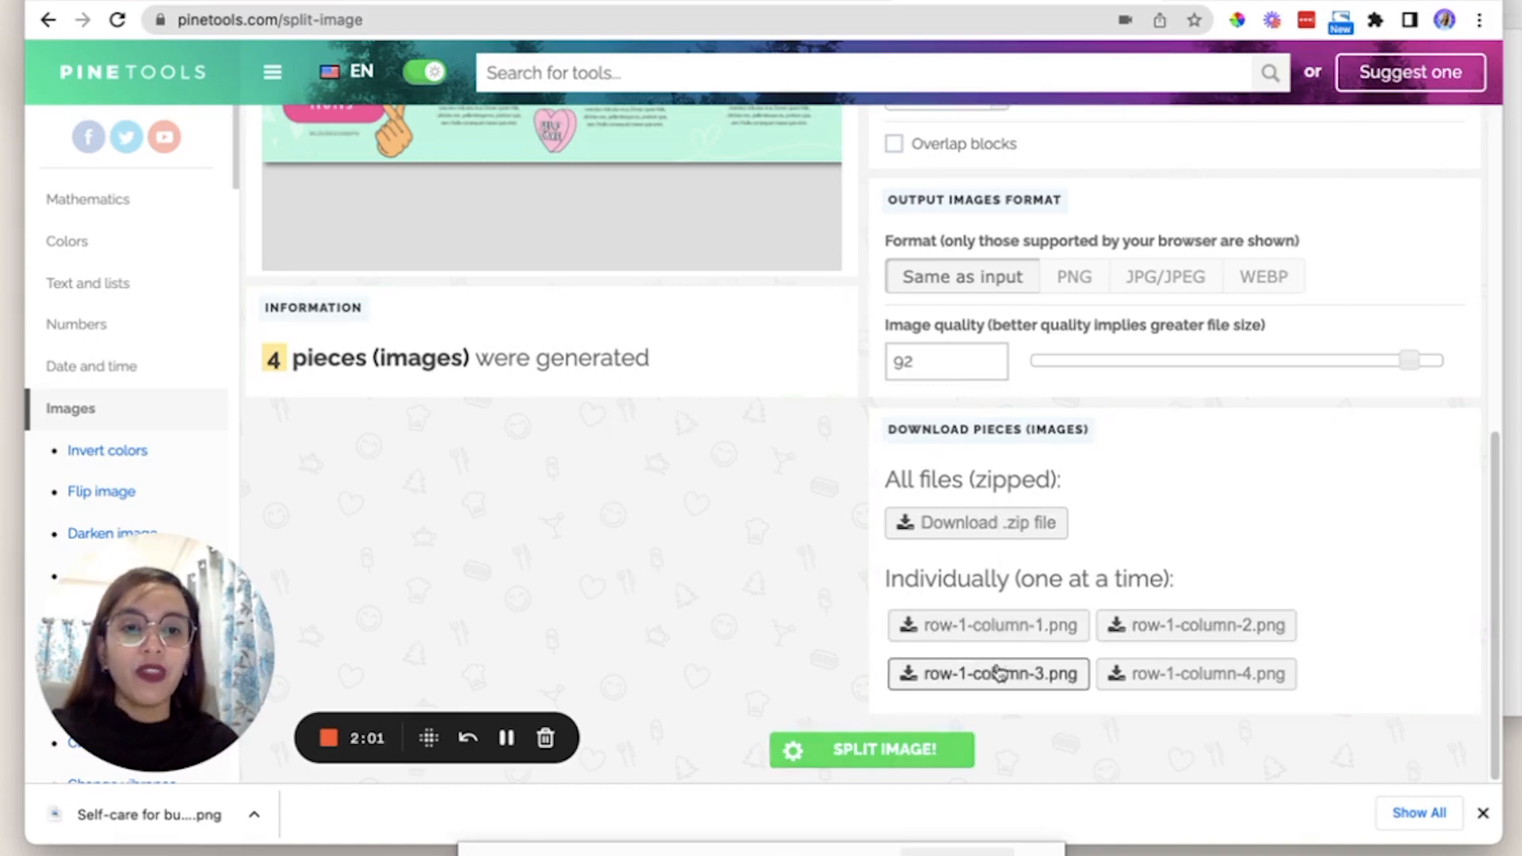
left_click(984, 525)
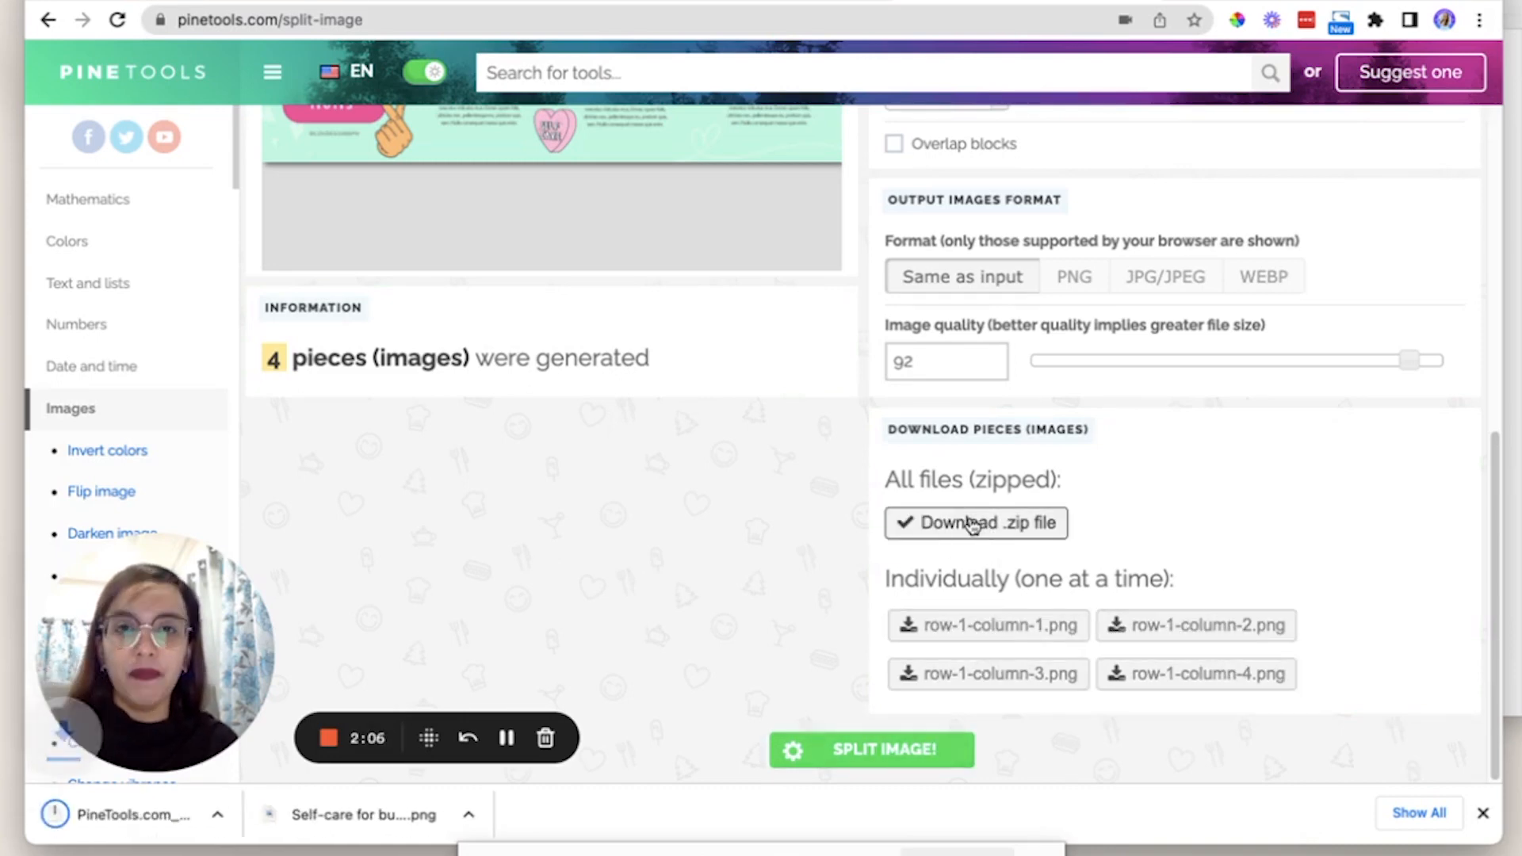
left_click(203, 825)
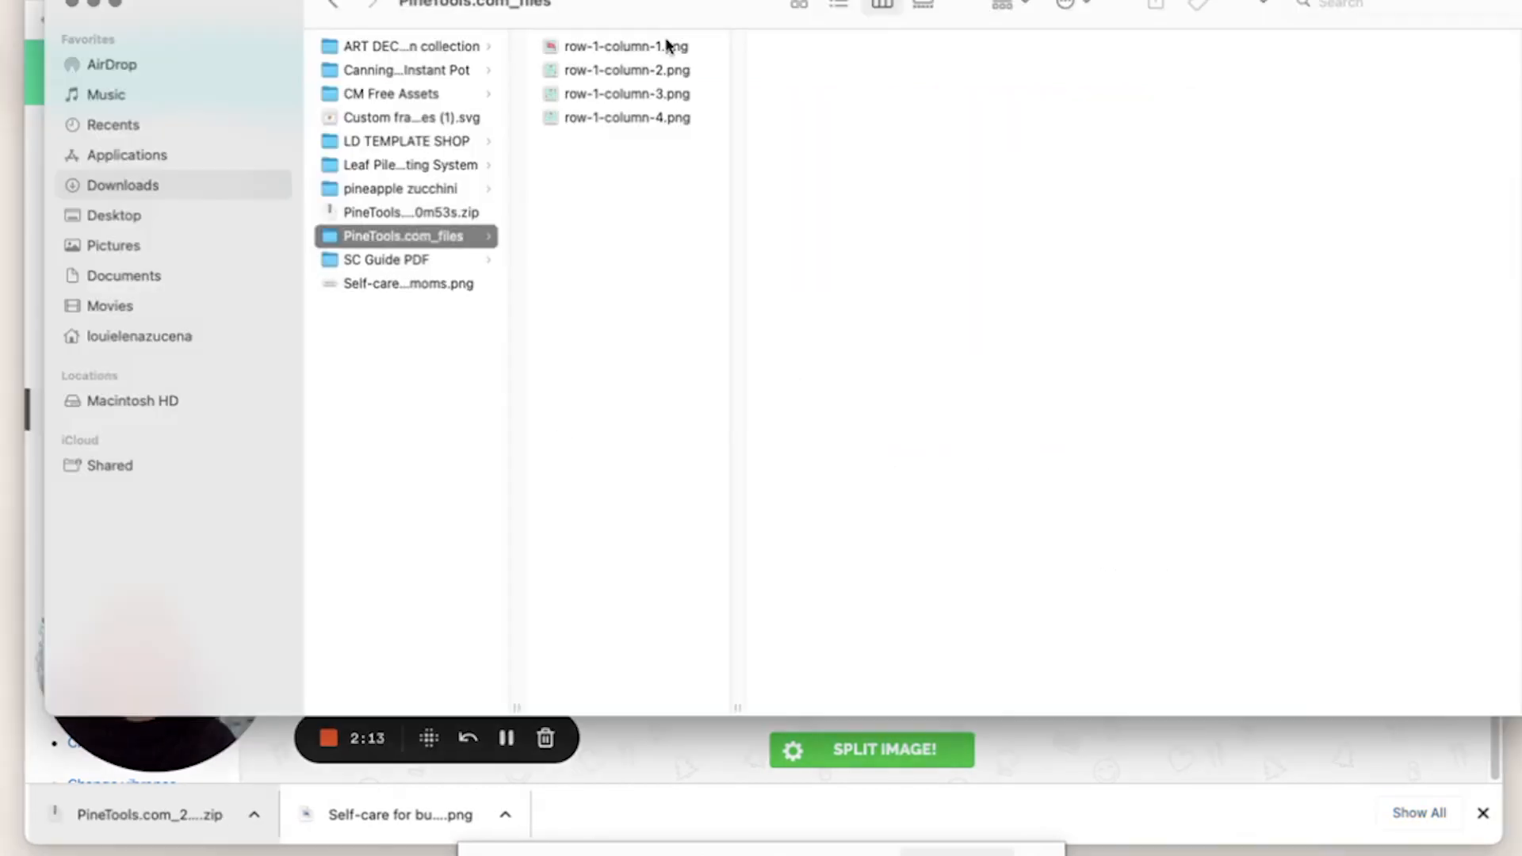
Preview the split images from row-1-column-1.png to row-1-column-4.png in the PineTools.com_files folder.
left_click(666, 48)
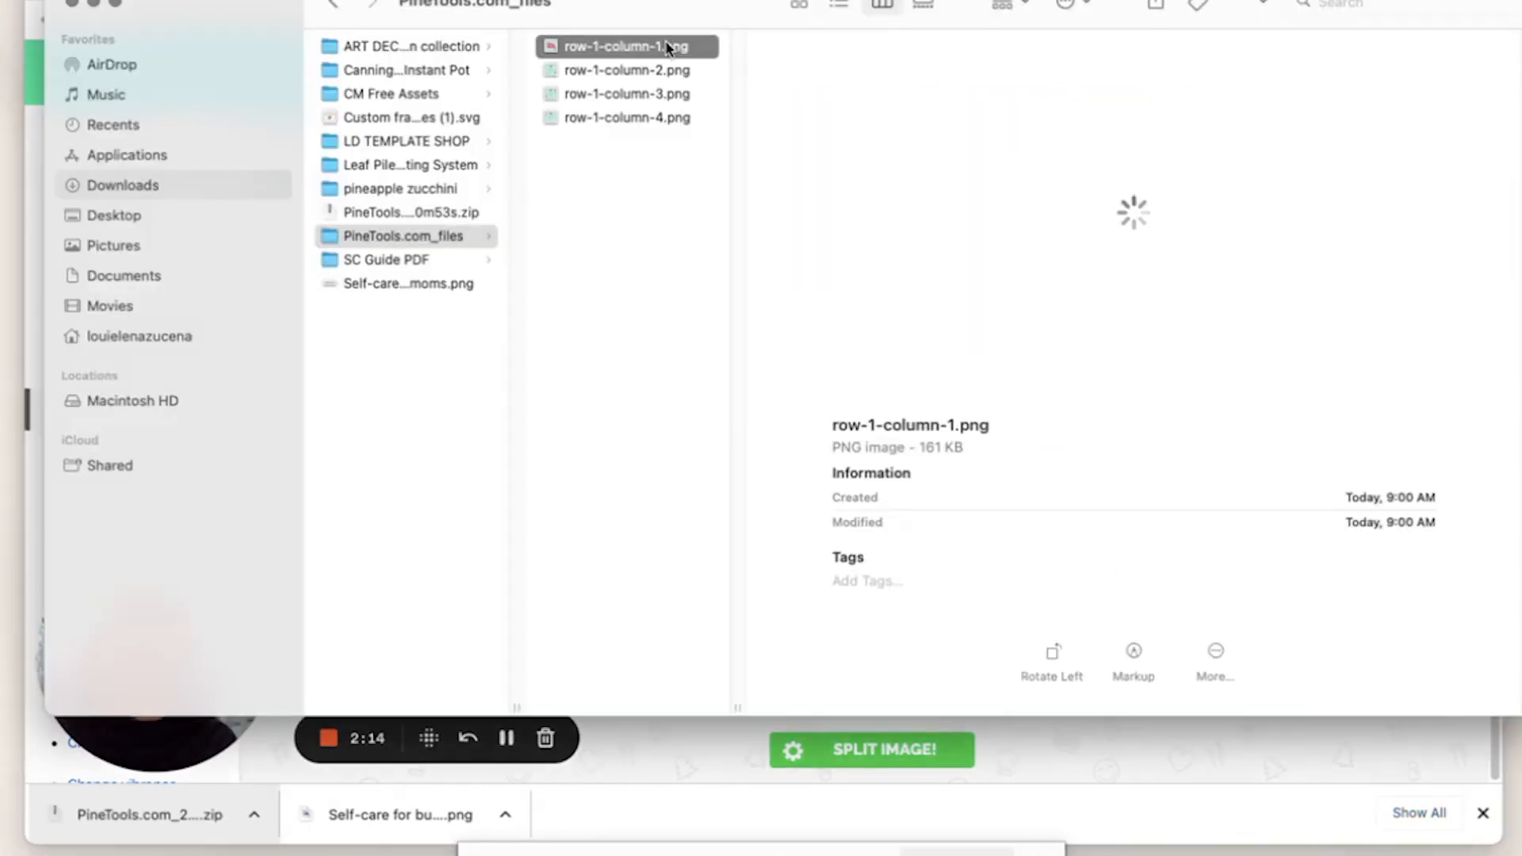
key("Down")
left_click(618, 48)
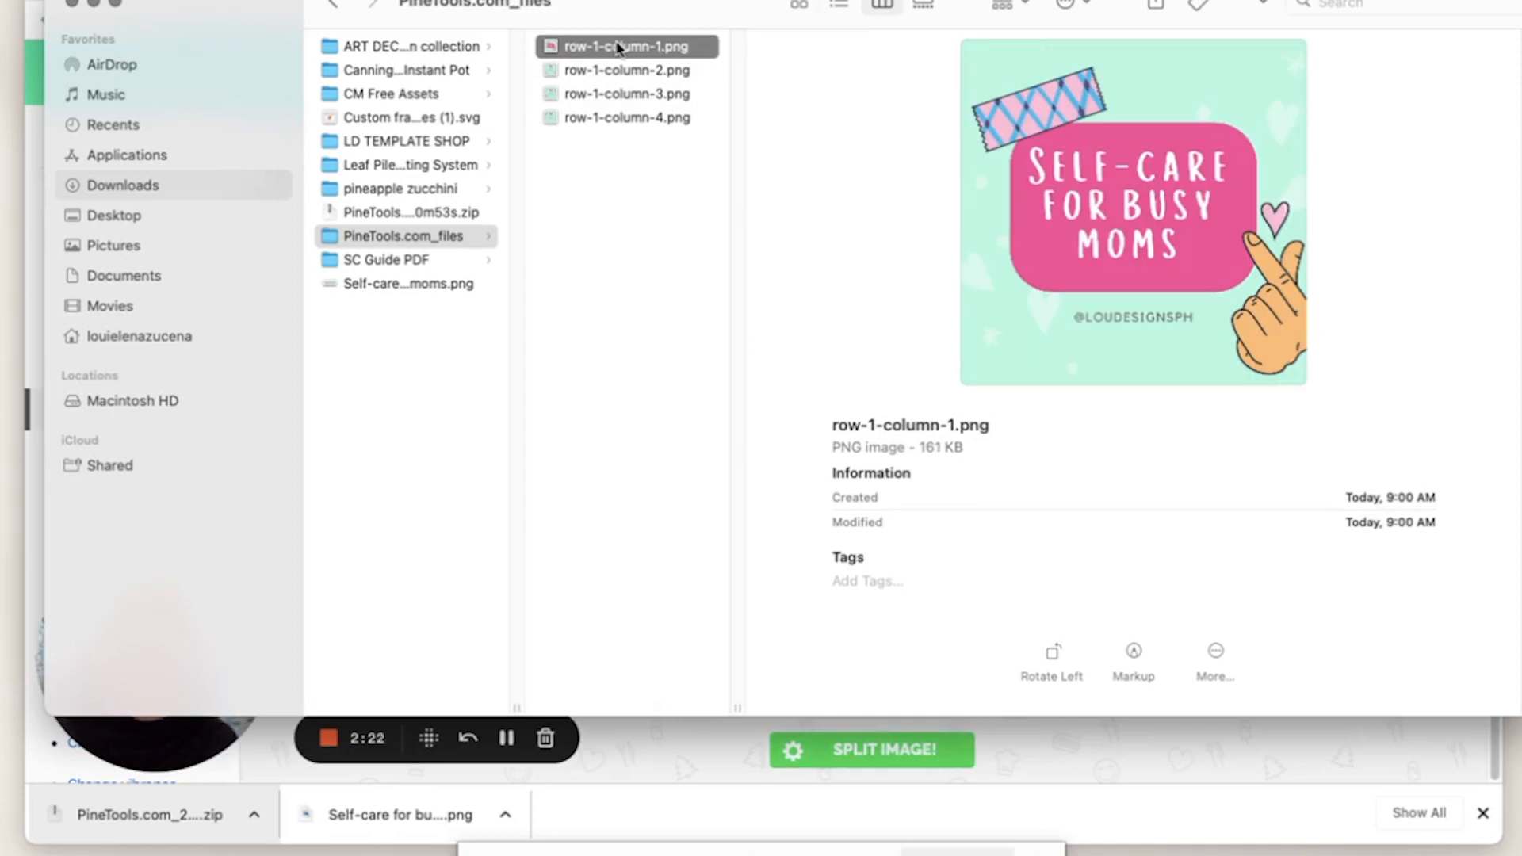
key("Down")
key("Down")
key("Down")
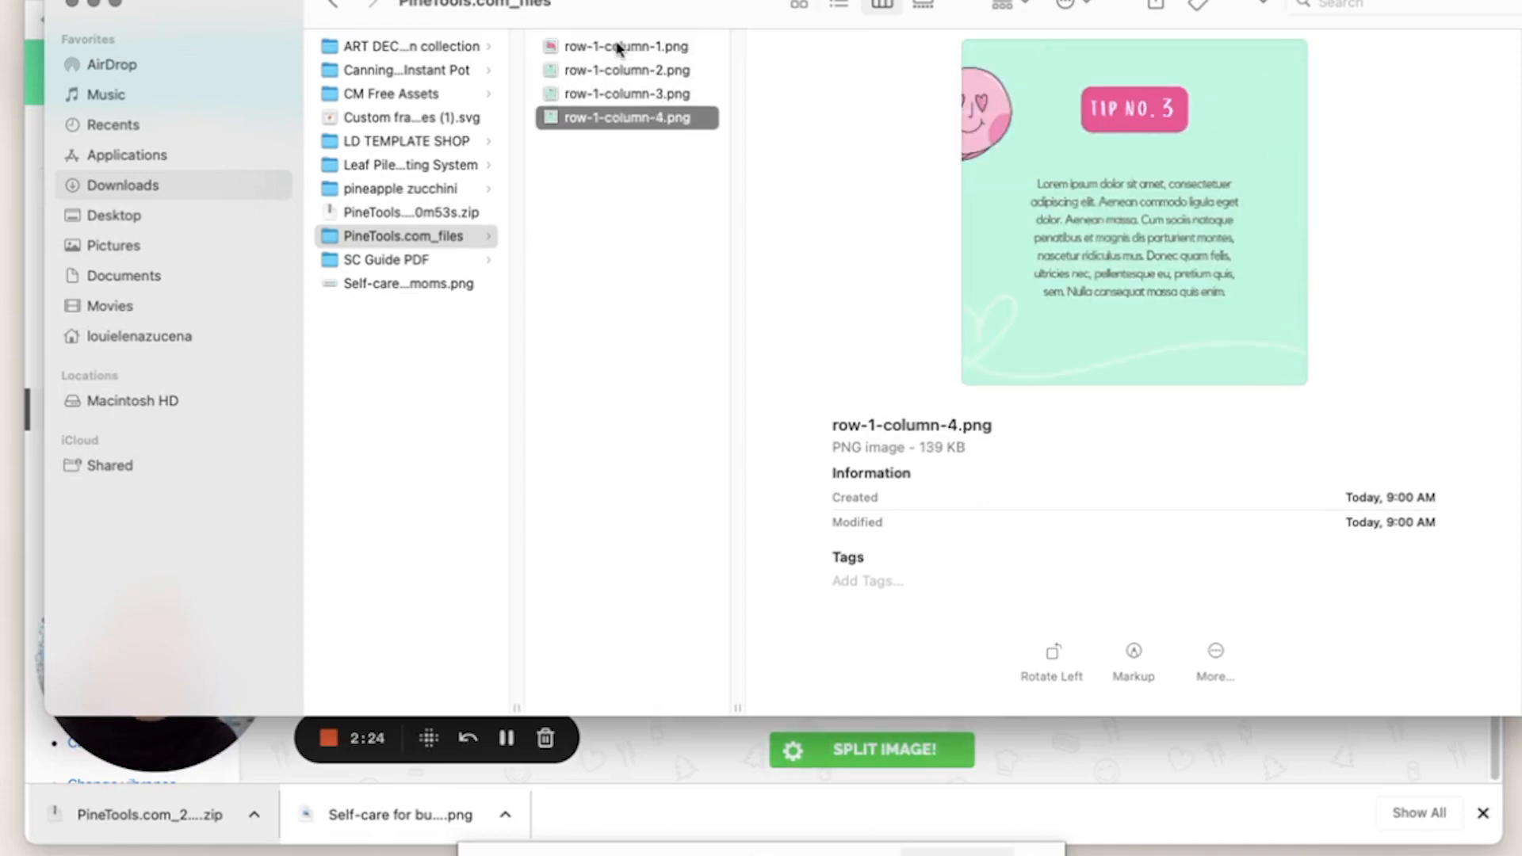
key("Up")
key("Up")
key("Up")
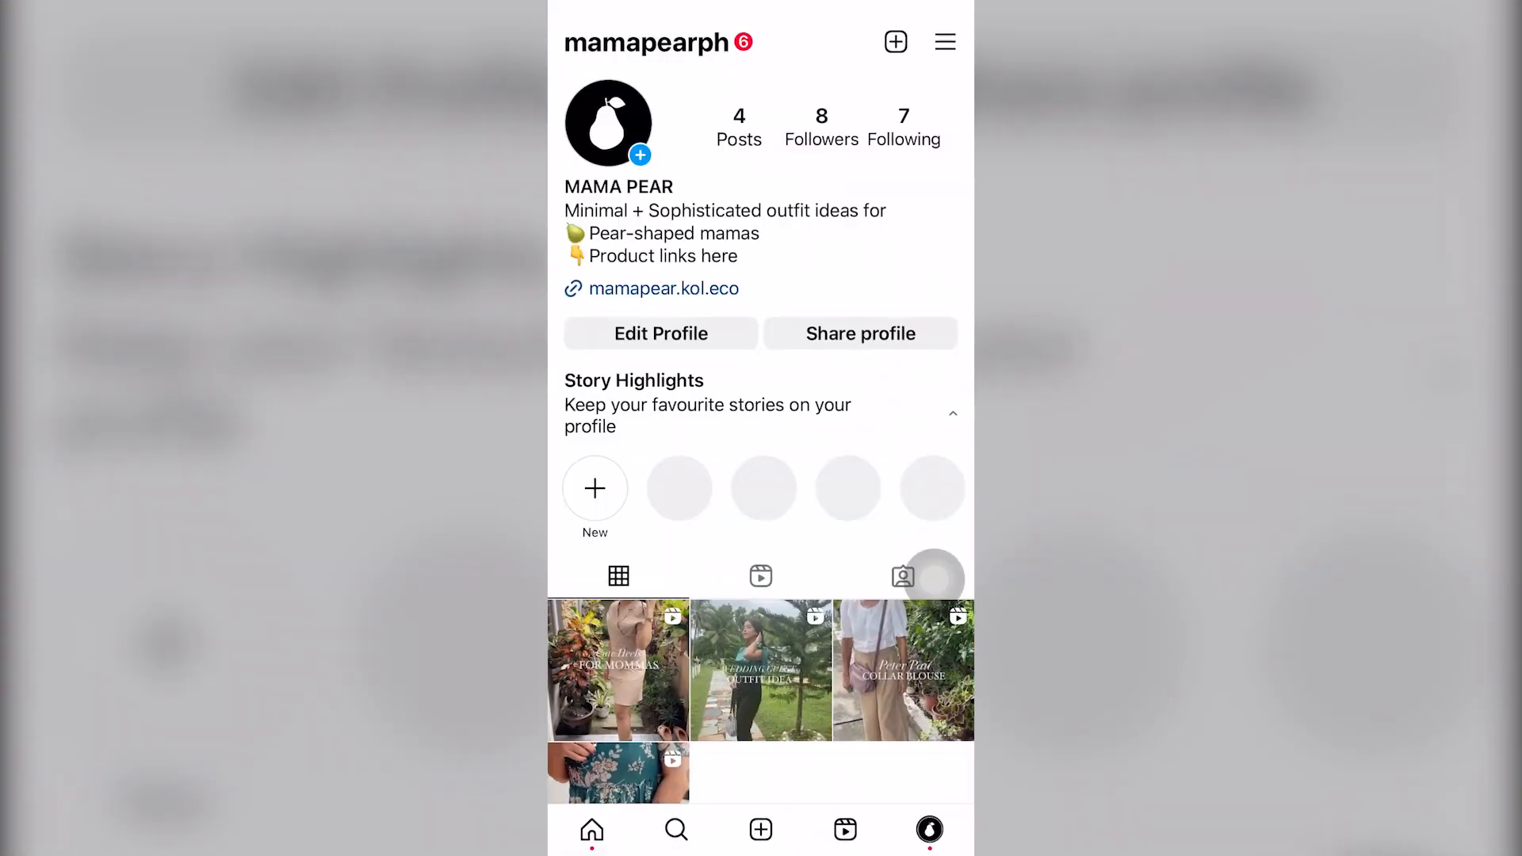
Switch to Instagram and share a new multi-image post with the title slide, Tip No. 1, Tip No. 2 and Tip No. 3 in order.
left_click(896, 42)
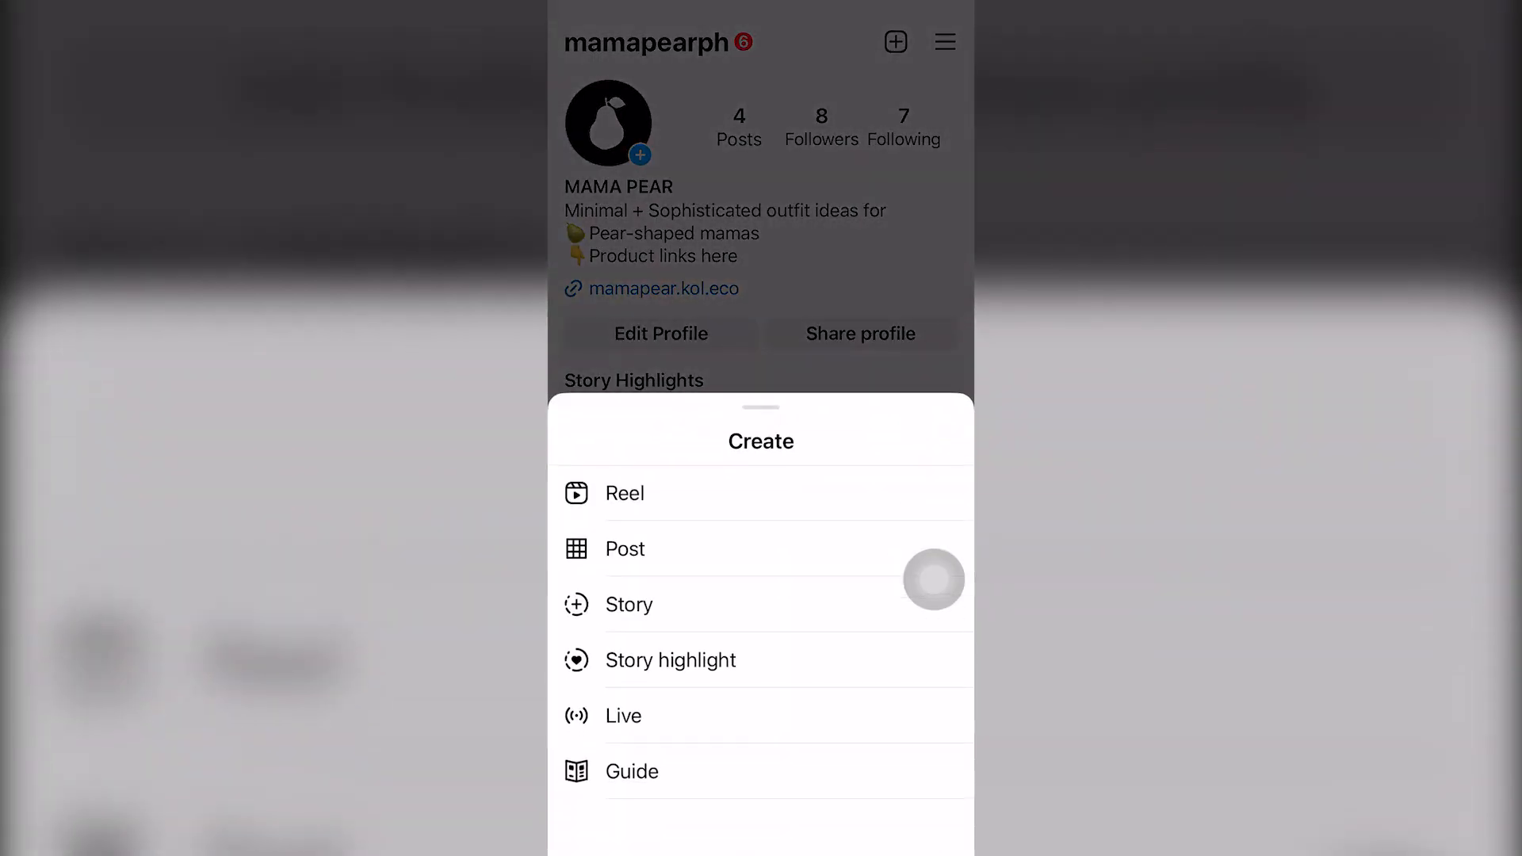
left_click_drag(762, 547, 761, 793)
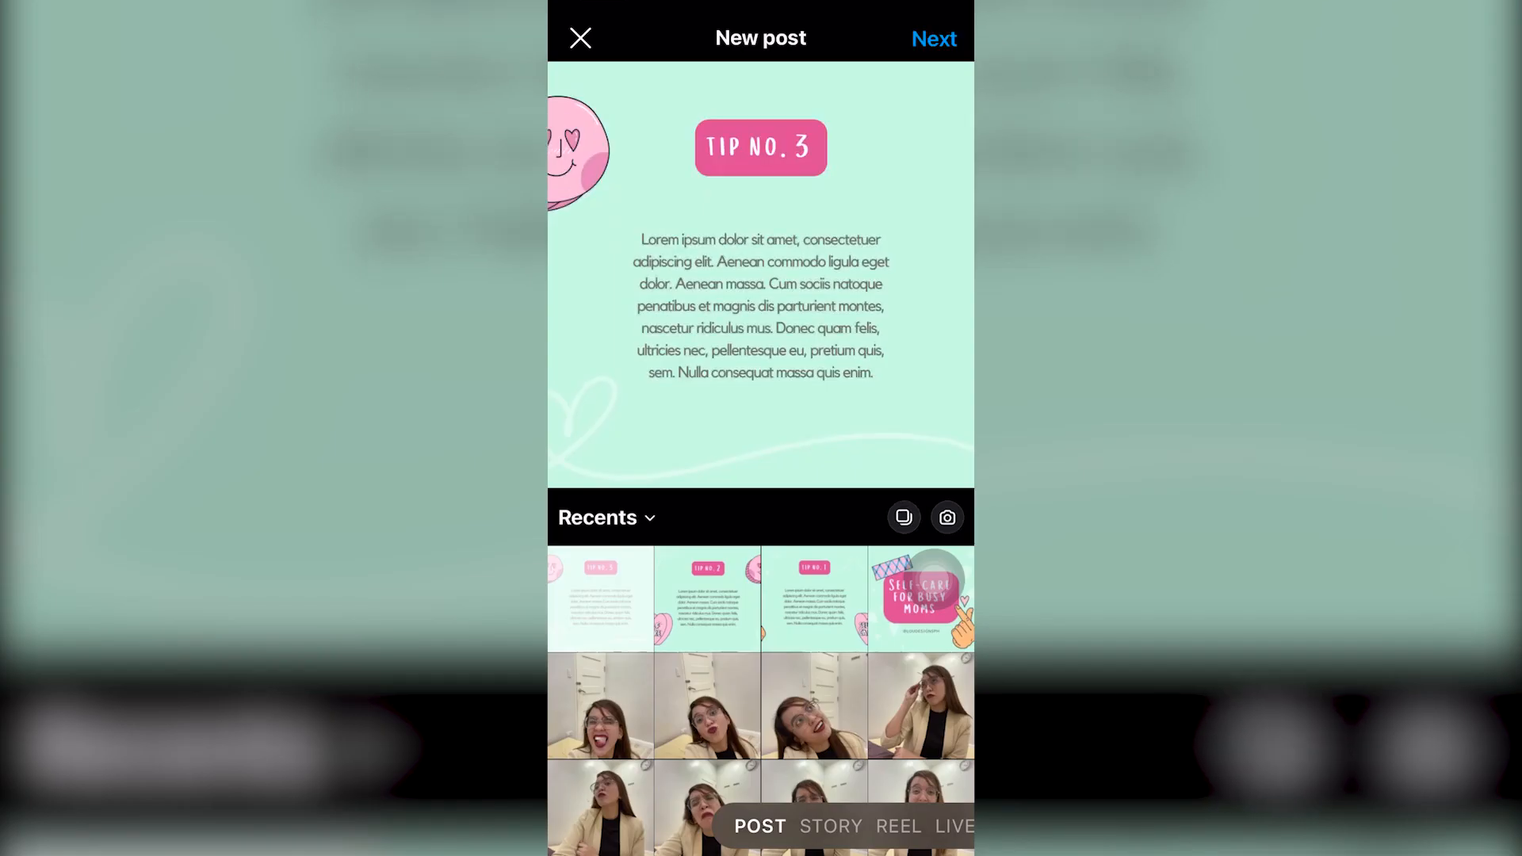
left_click(904, 517)
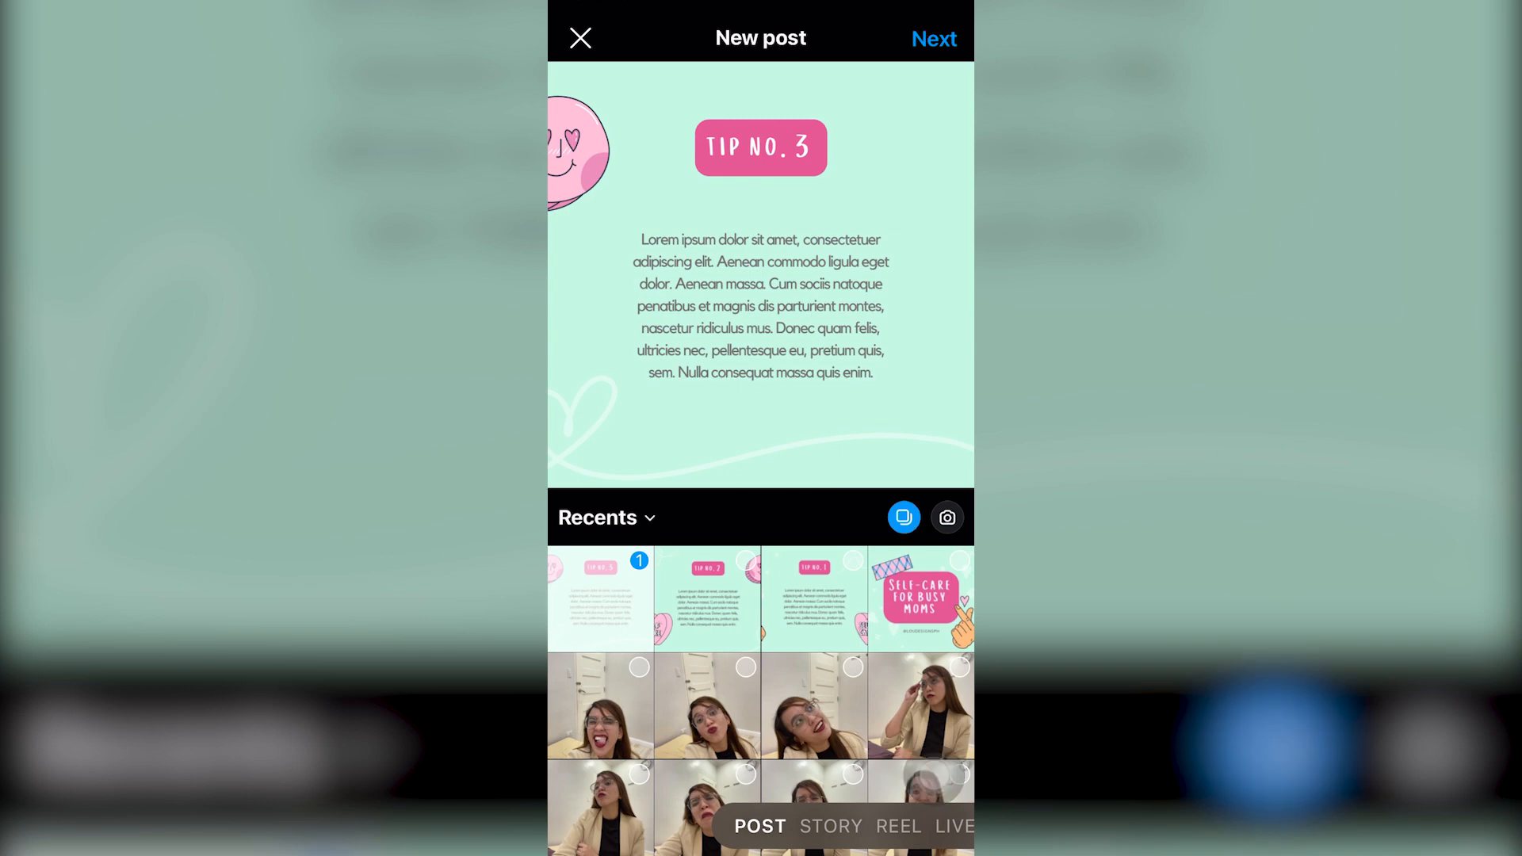
left_click(920, 598)
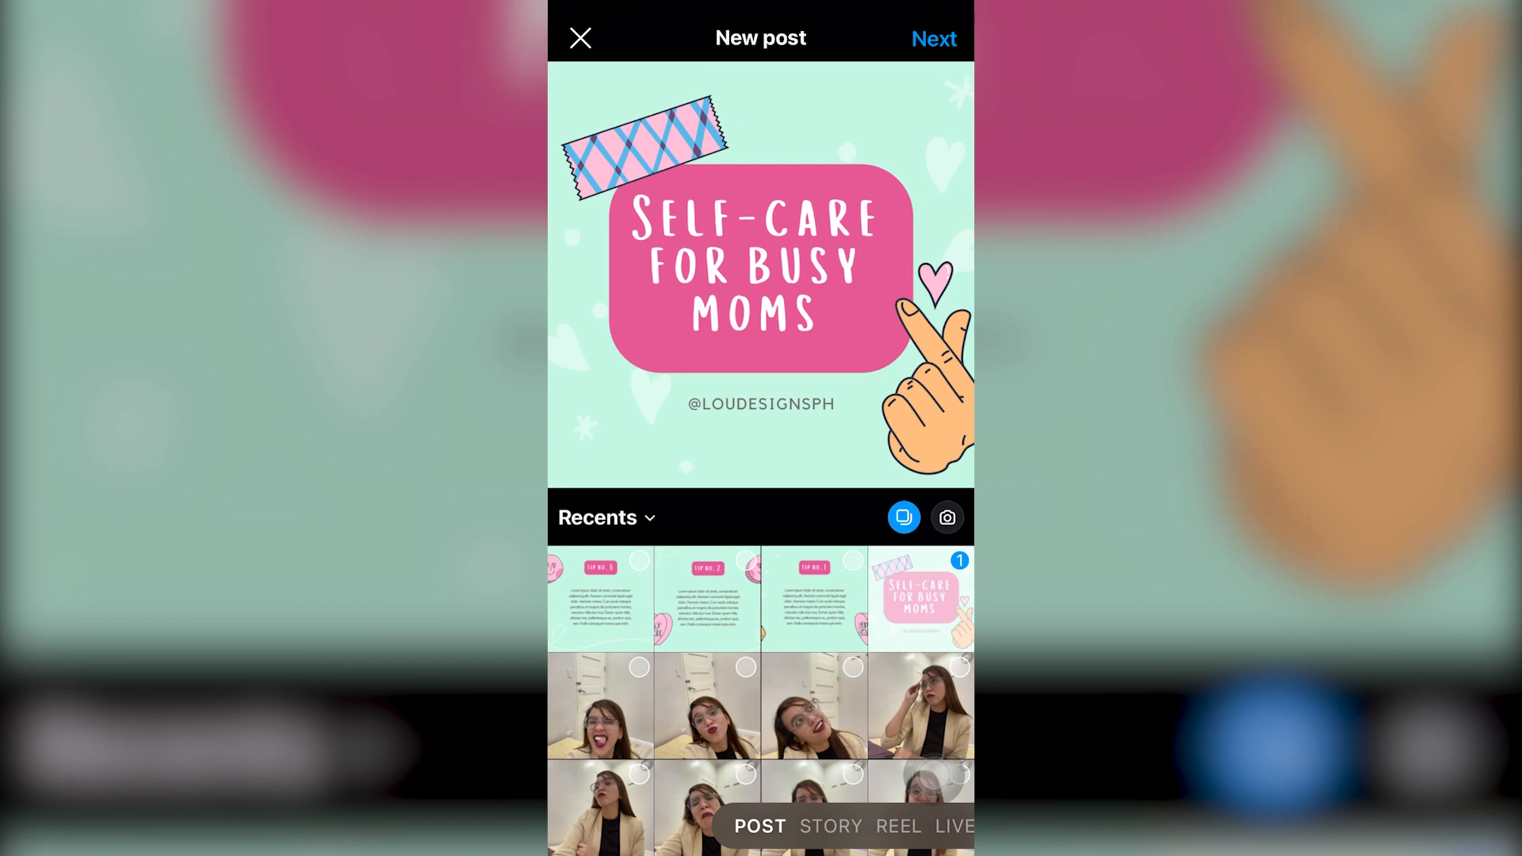
left_click(814, 598)
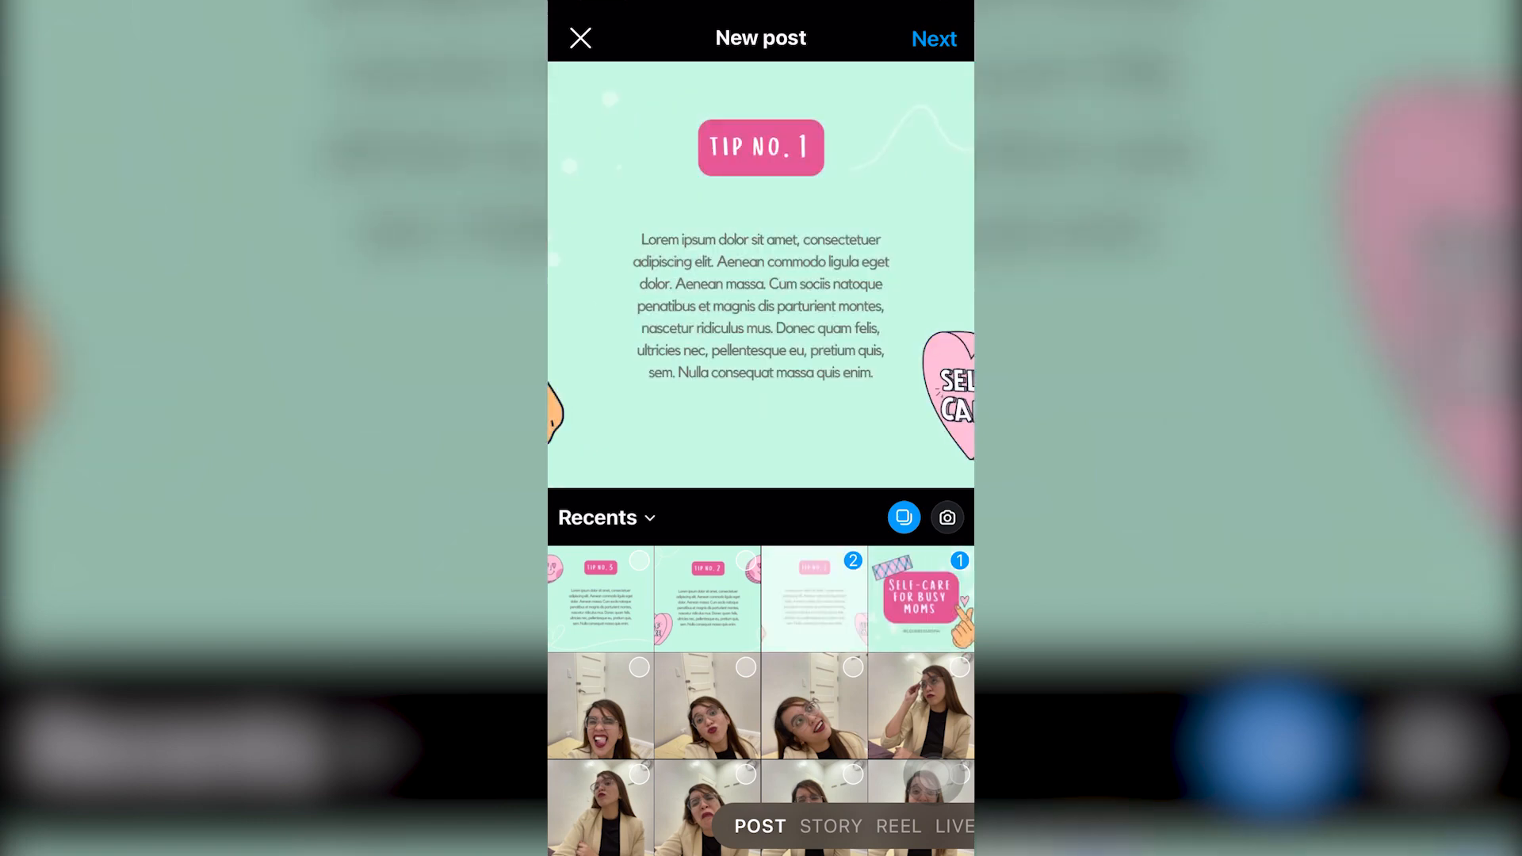
left_click(708, 599)
left_click(601, 599)
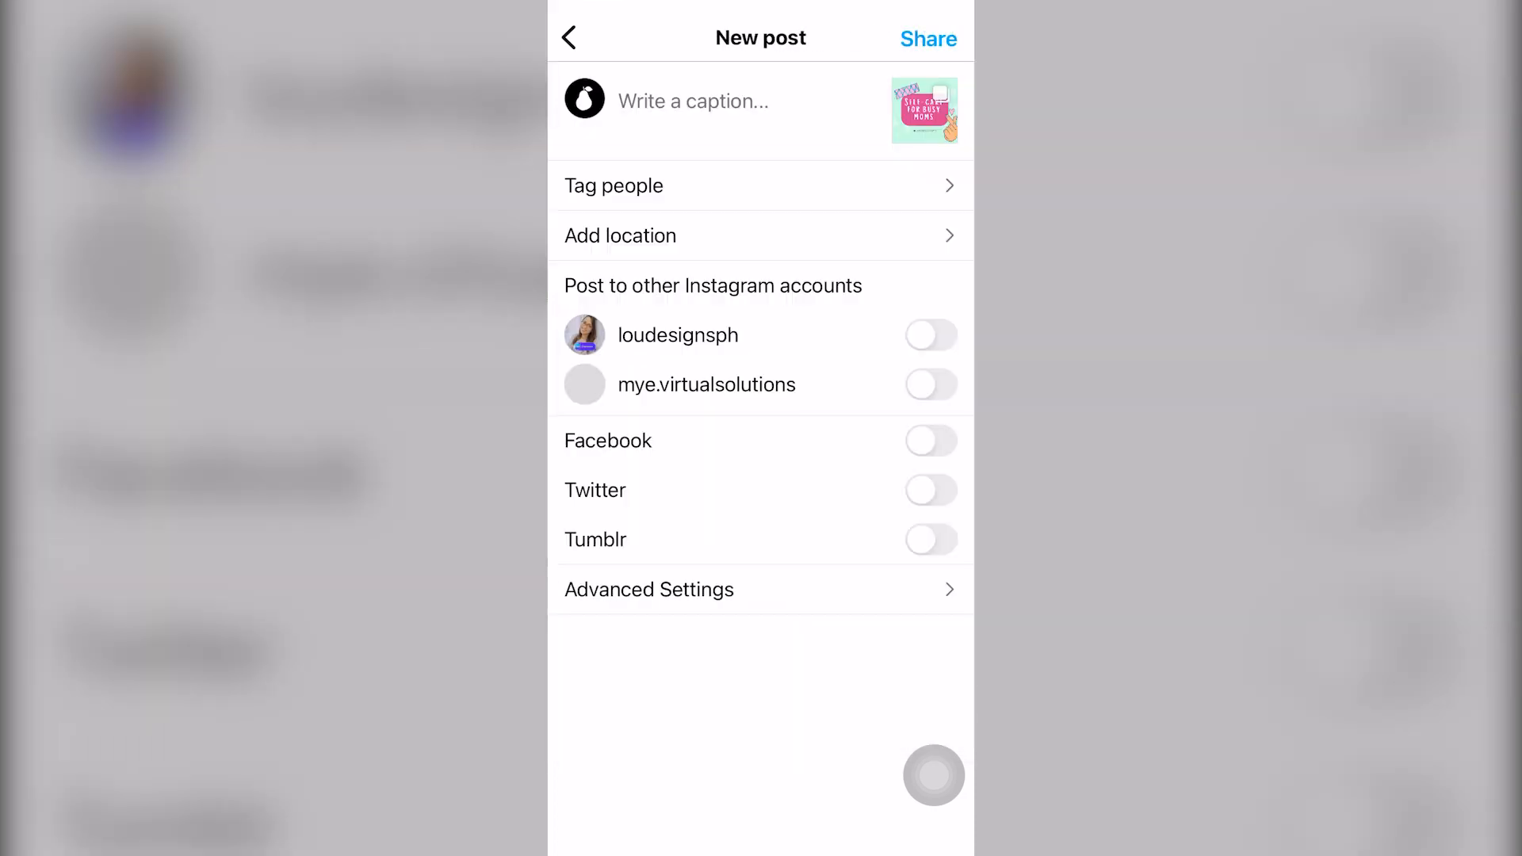
left_click(928, 38)
Open the new carousel post from the profile and swipe through its slides in both directions to check the seamless transitions.
left_click(930, 829)
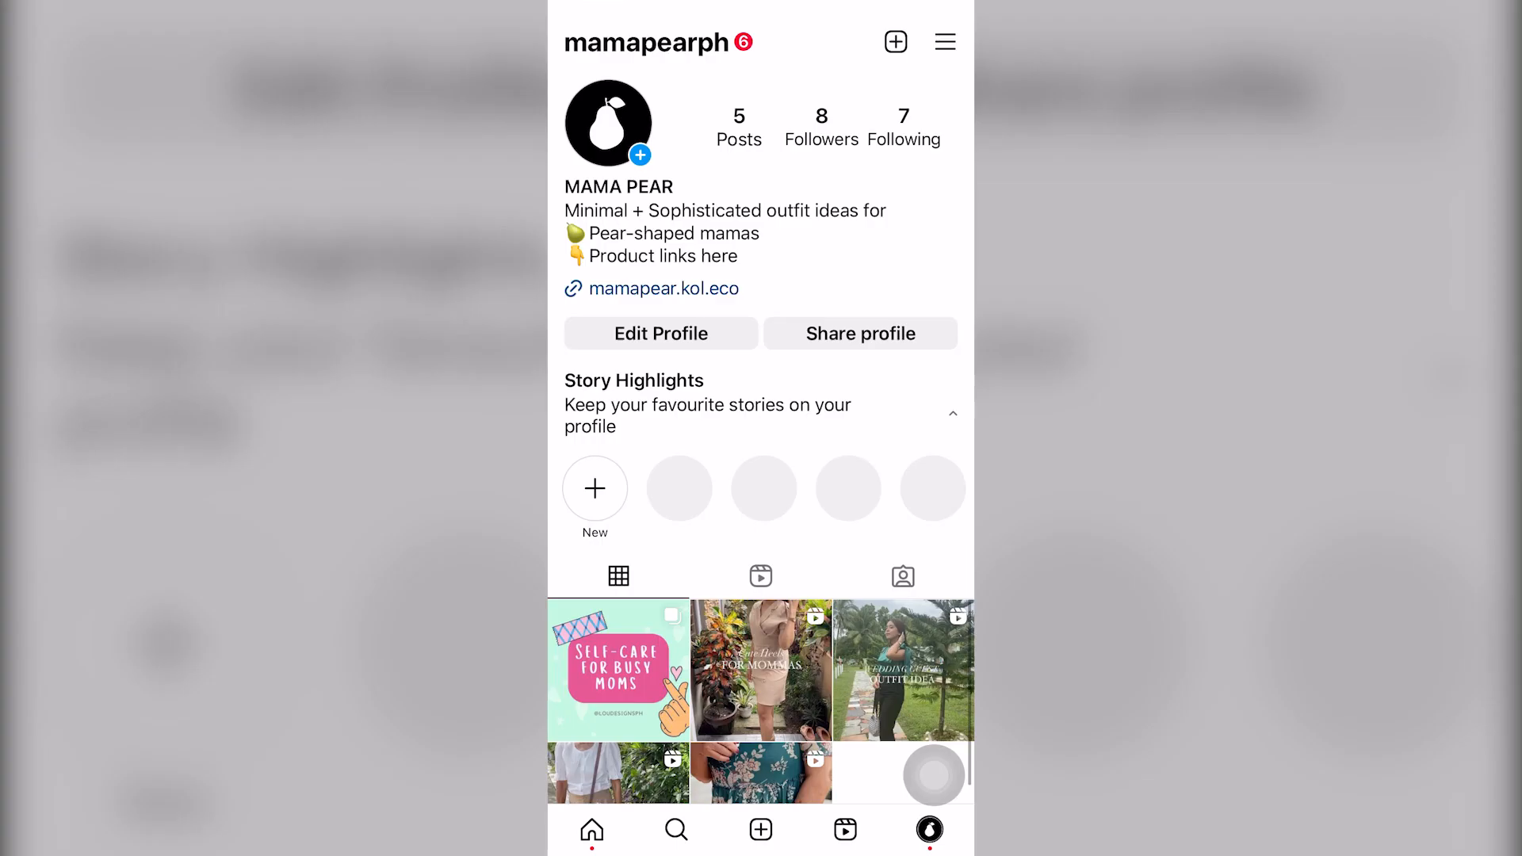
left_click(618, 670)
scroll(760, 330, "right", 3)
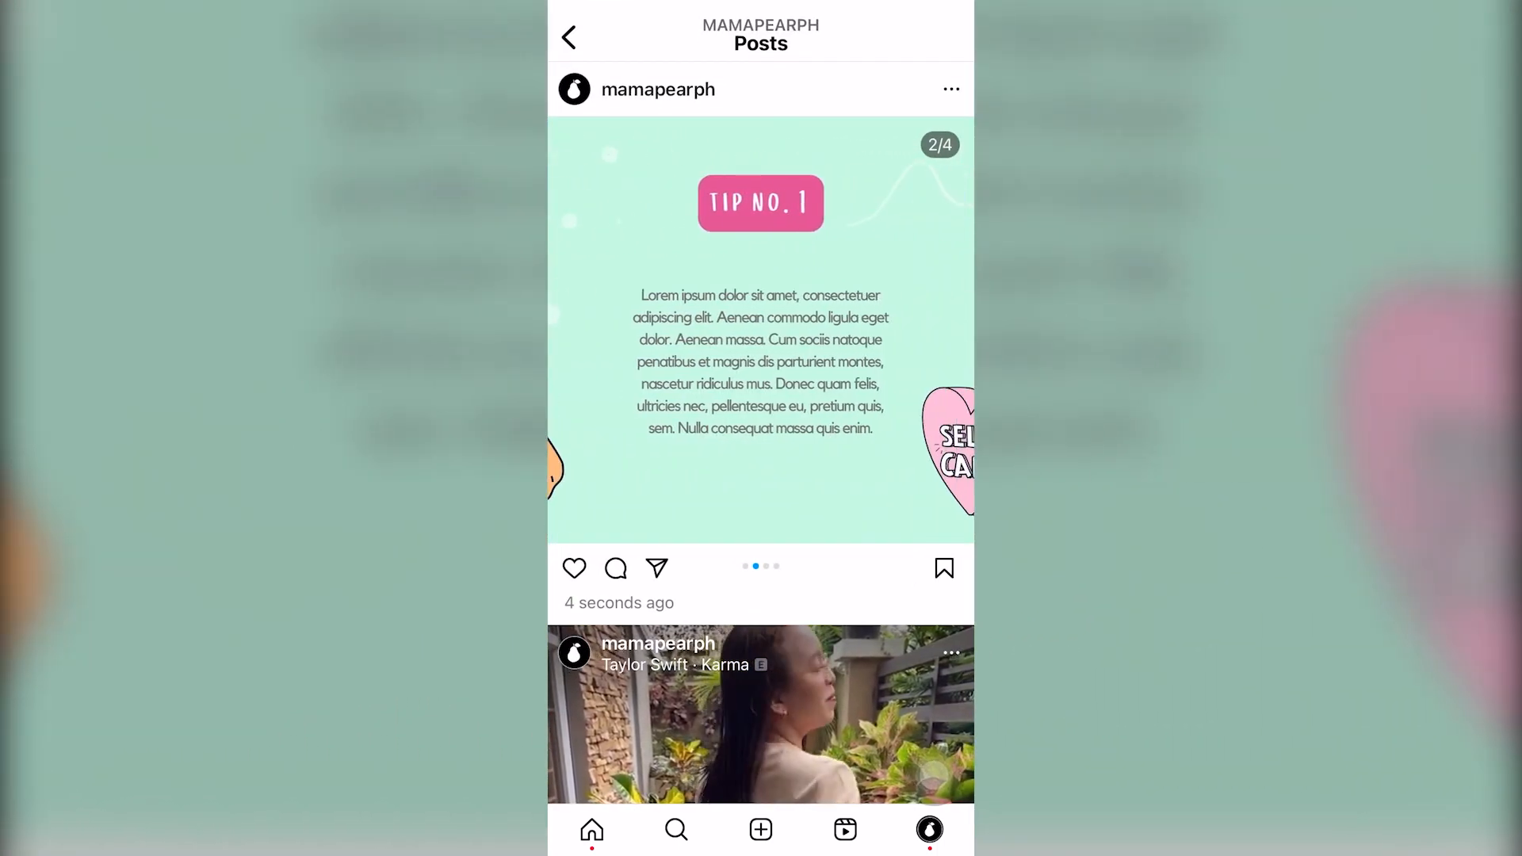
scroll(760, 329, "right", 3)
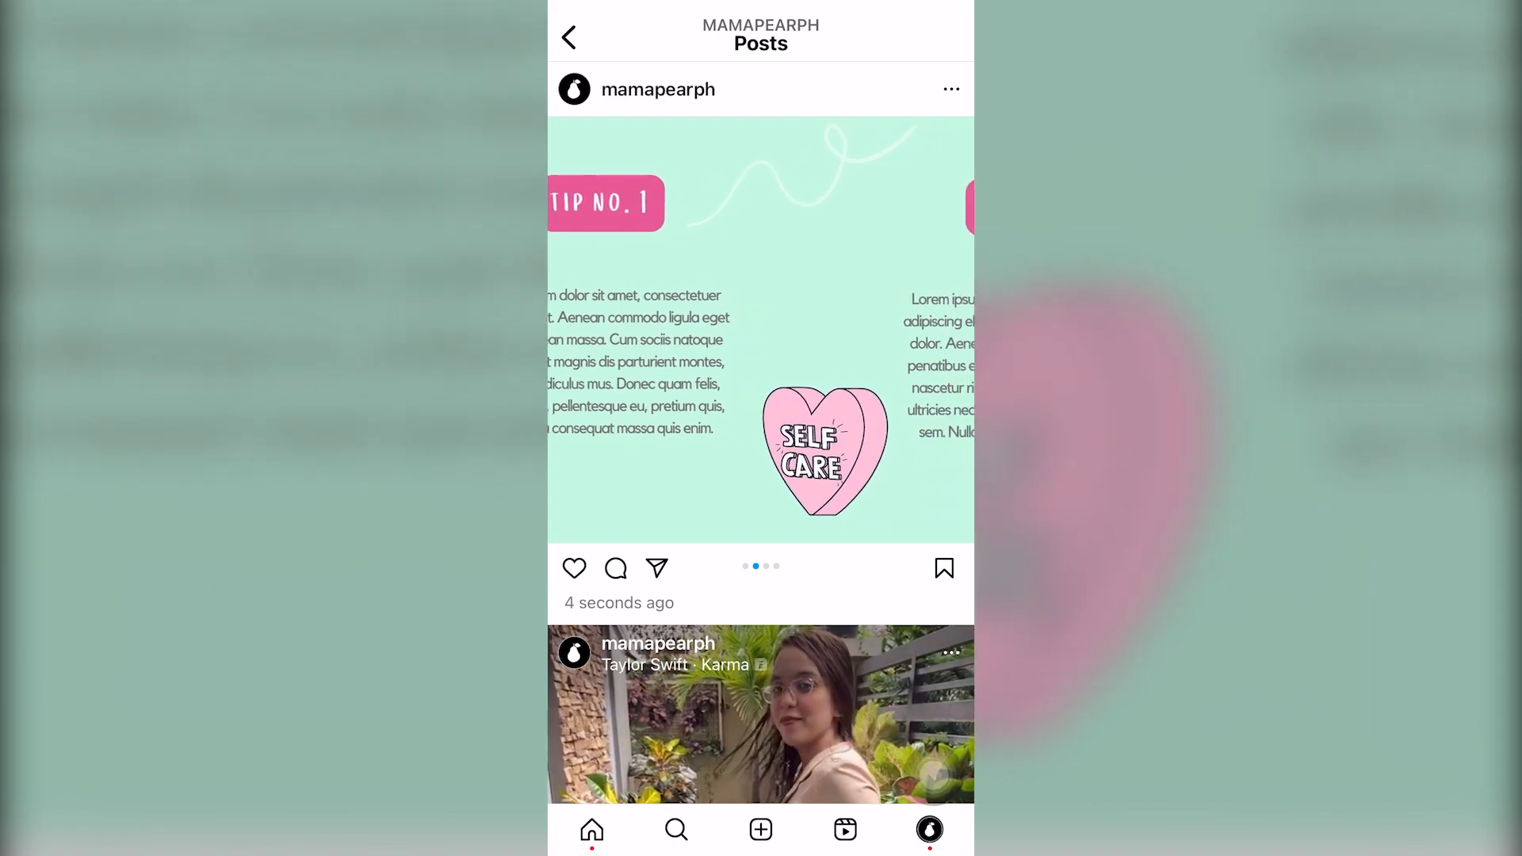
scroll(760, 330, "right", 3)
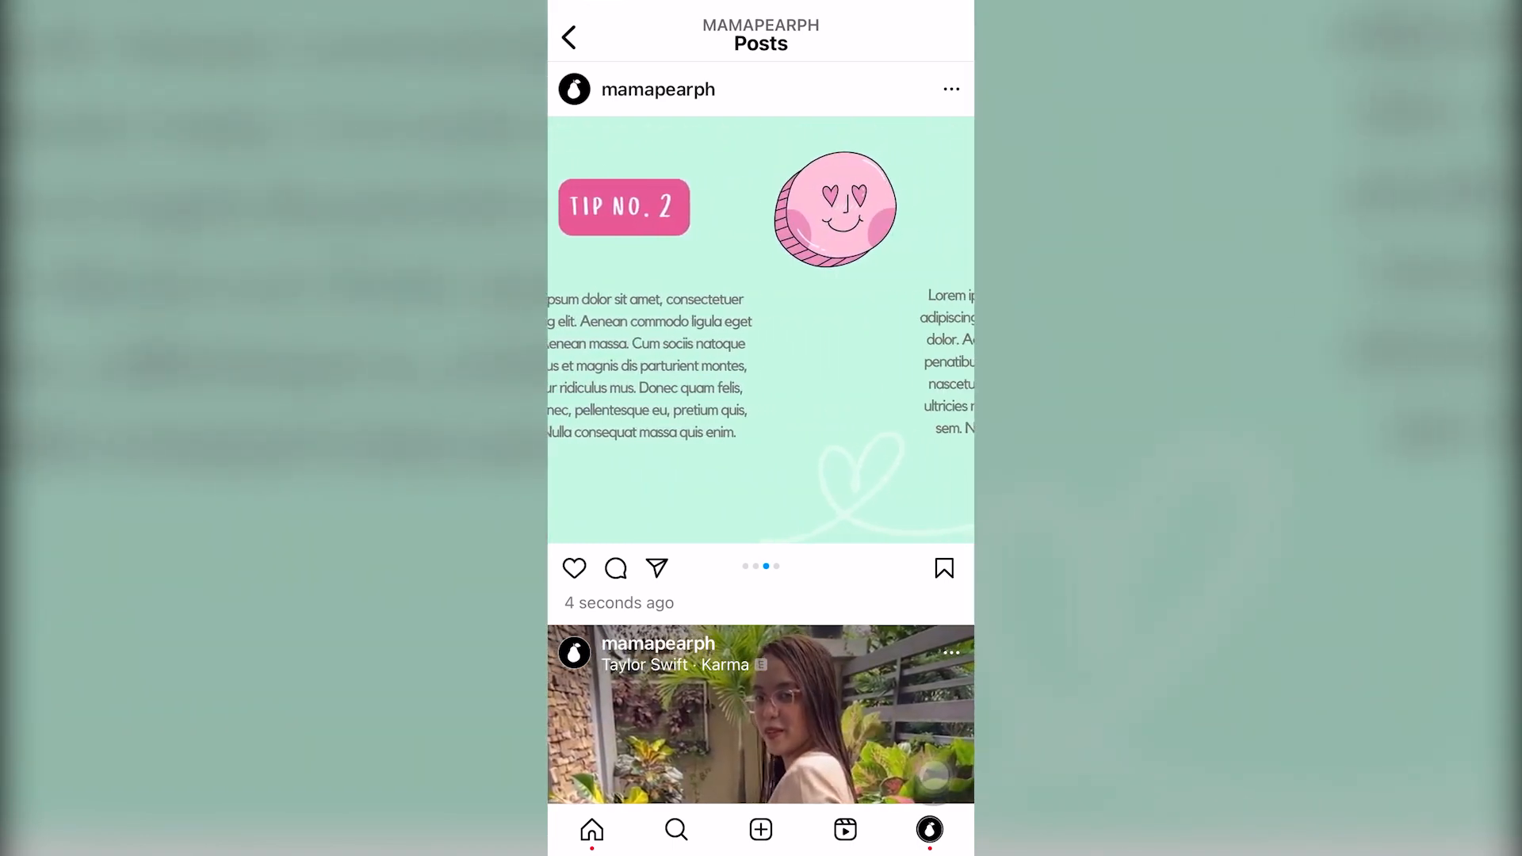
scroll(761, 330, "left", 1)
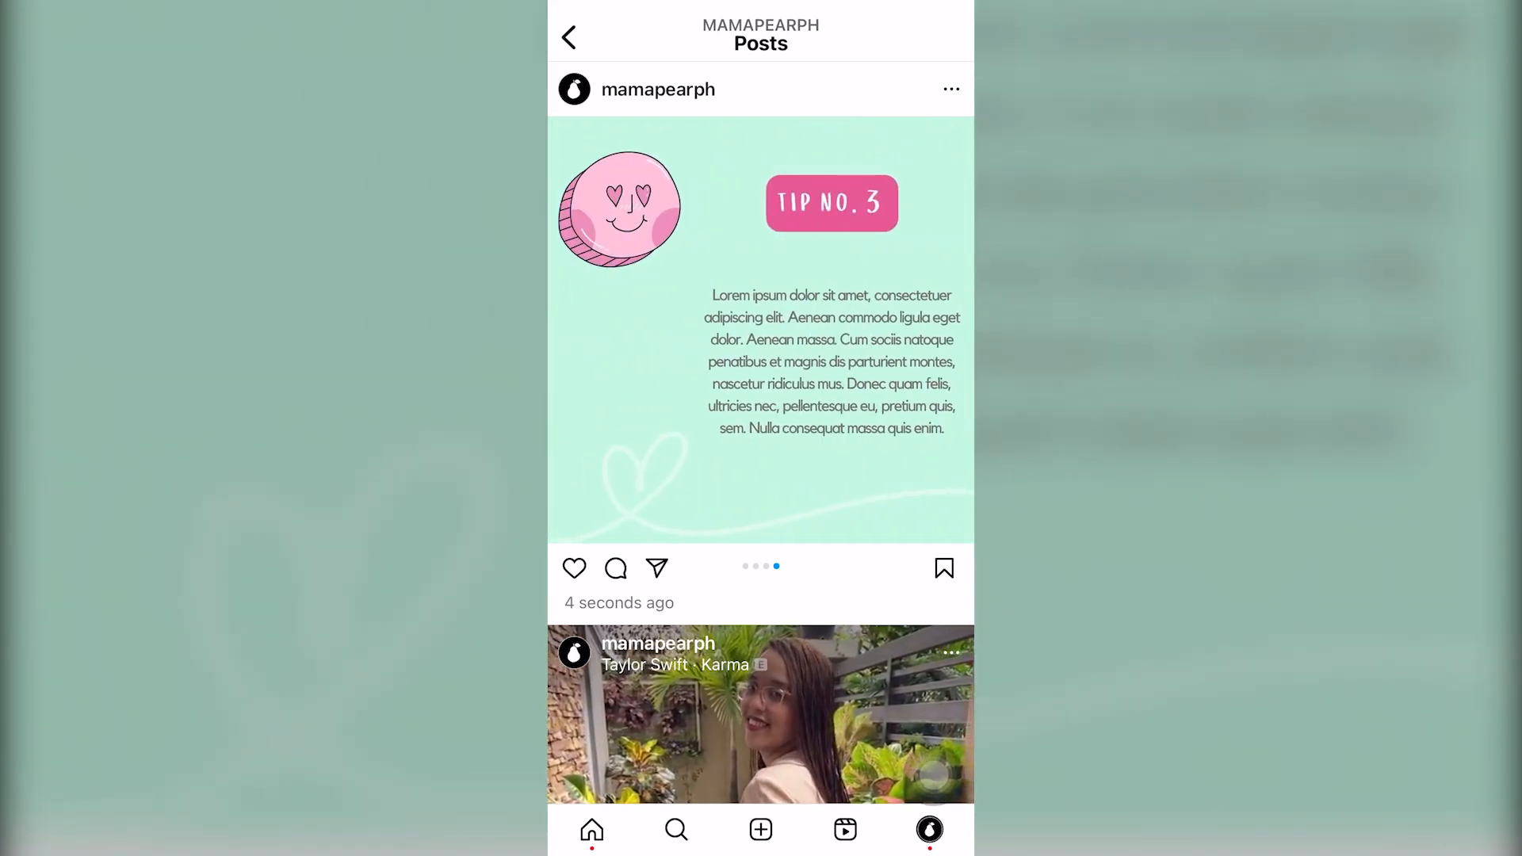
scroll(760, 330, "left", 3)
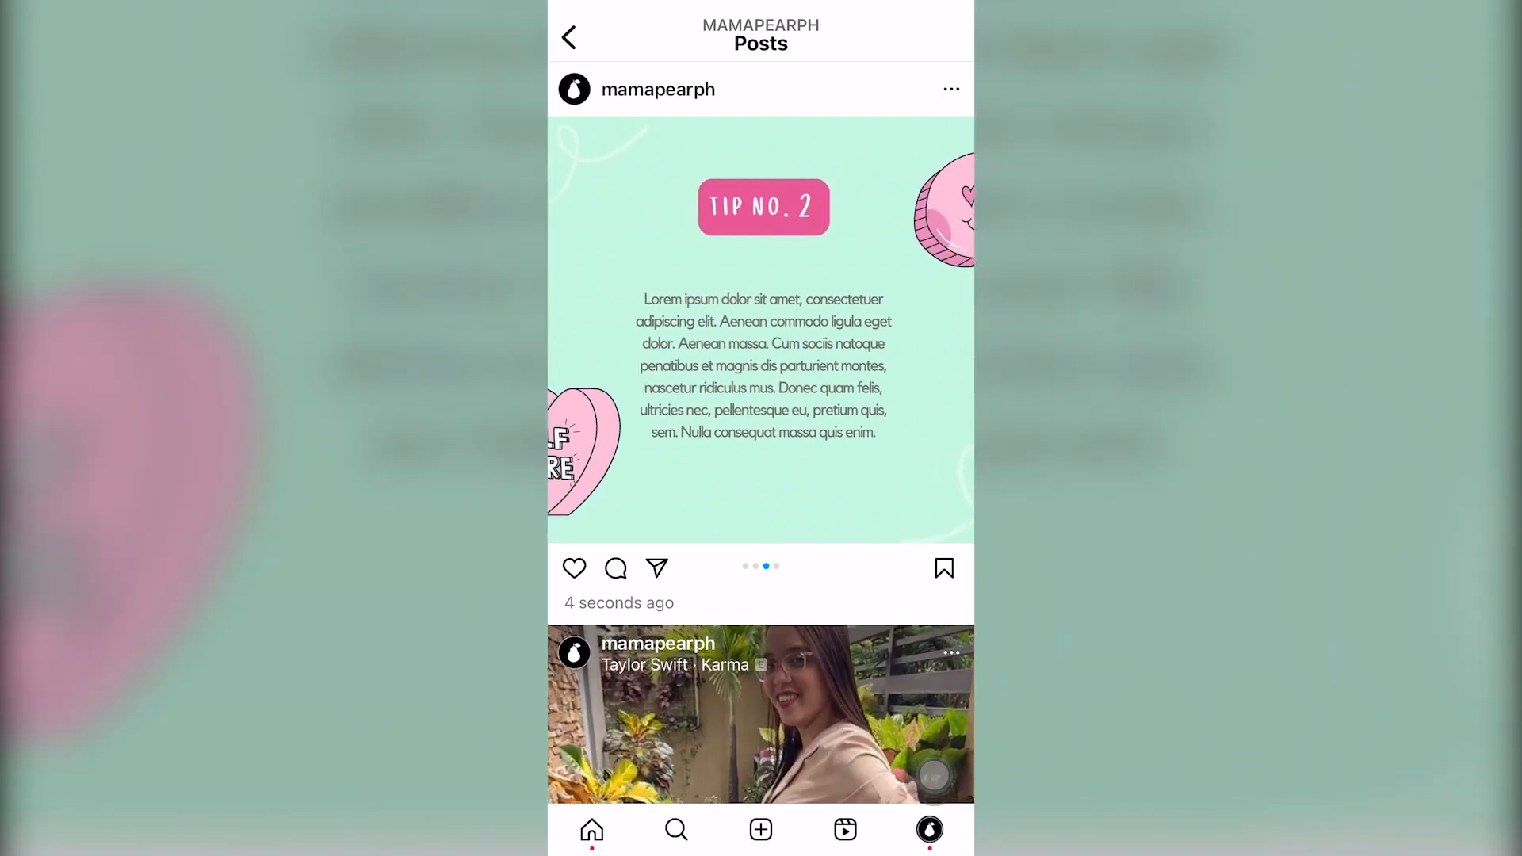
scroll(761, 329, "left", 3)
scroll(761, 330, "left", 3)
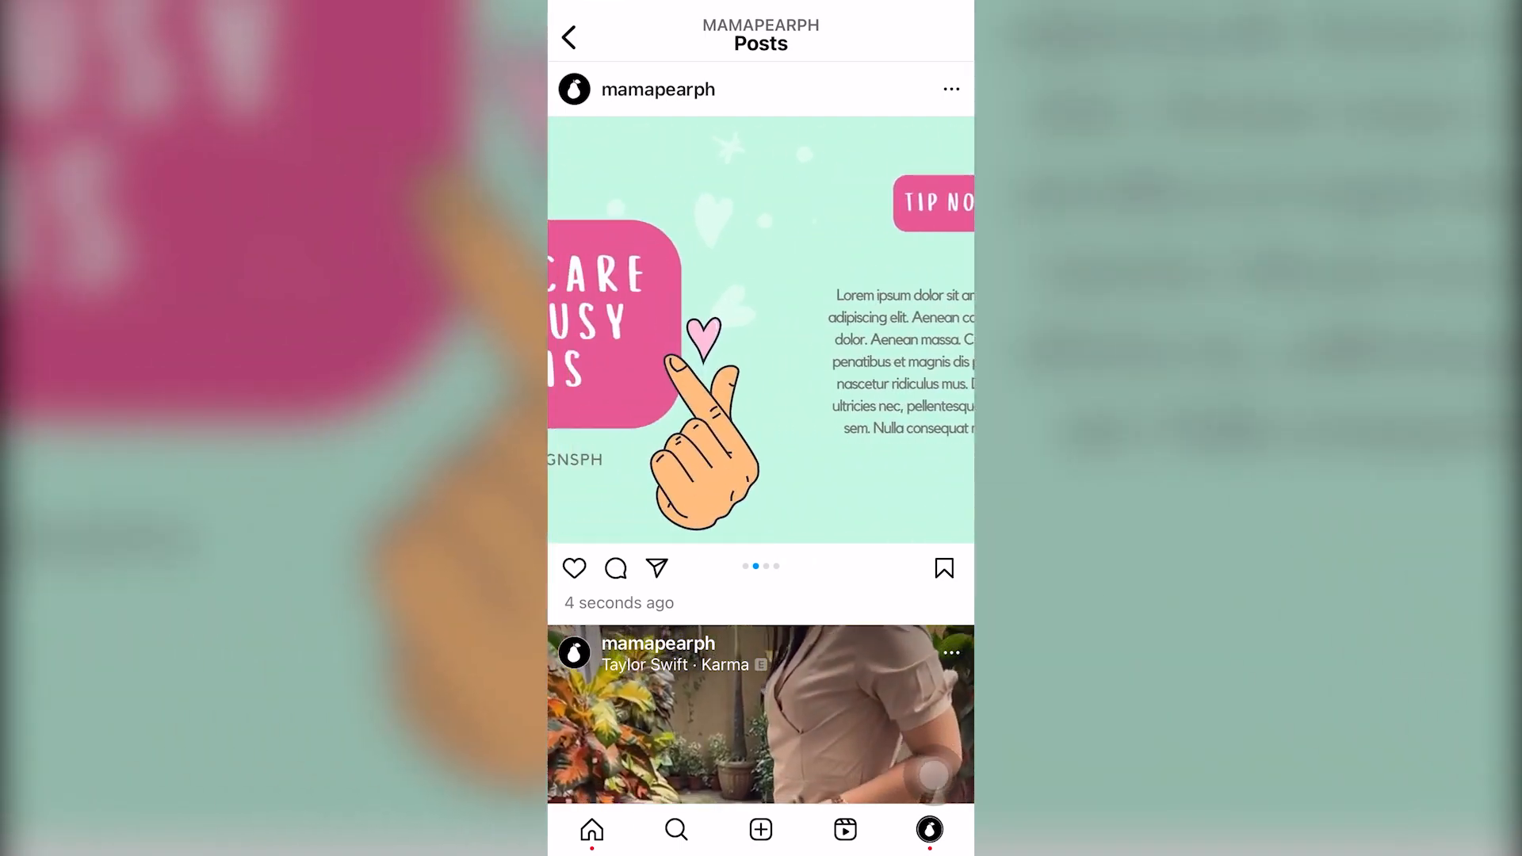